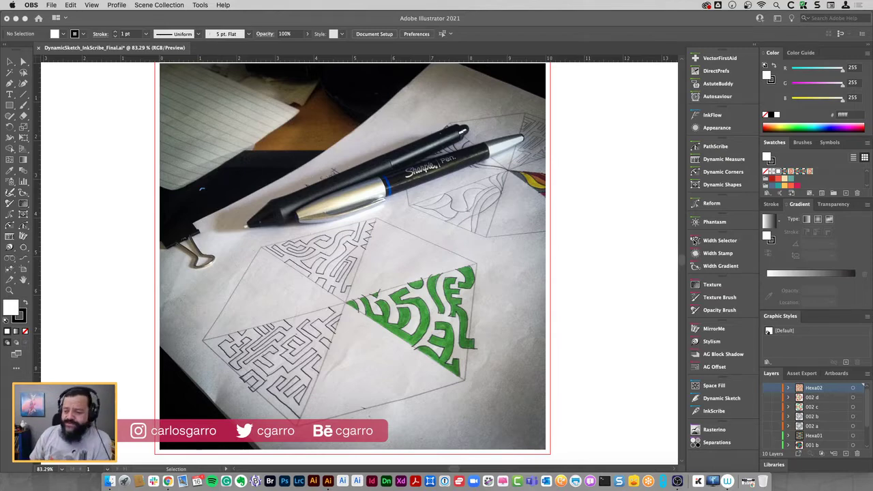
Hide the paper sketch photo layer while checking the artwork in Outline view
left_click(864, 402)
scroll(865, 423, "down", 3)
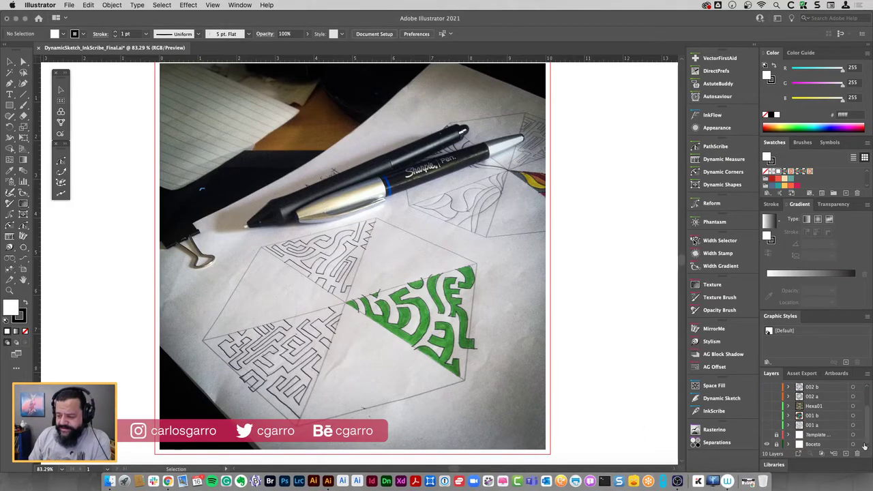
key("ctrl+y")
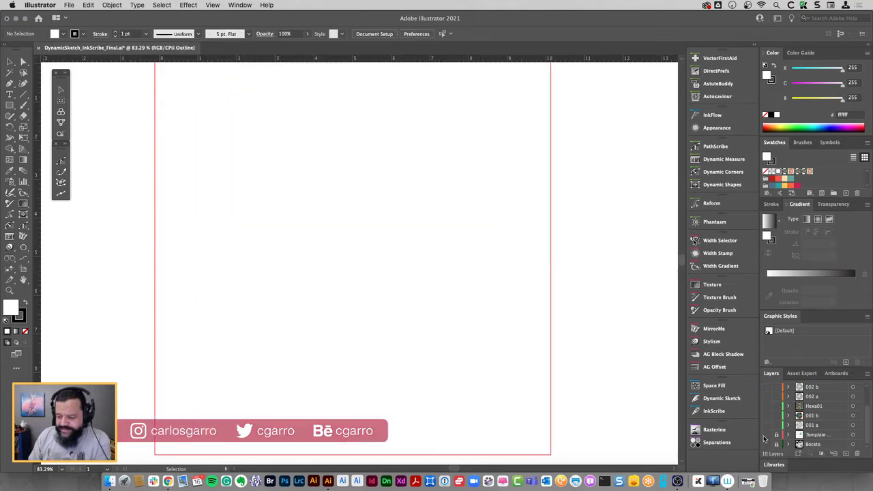
left_click(766, 436)
key("ctrl+y")
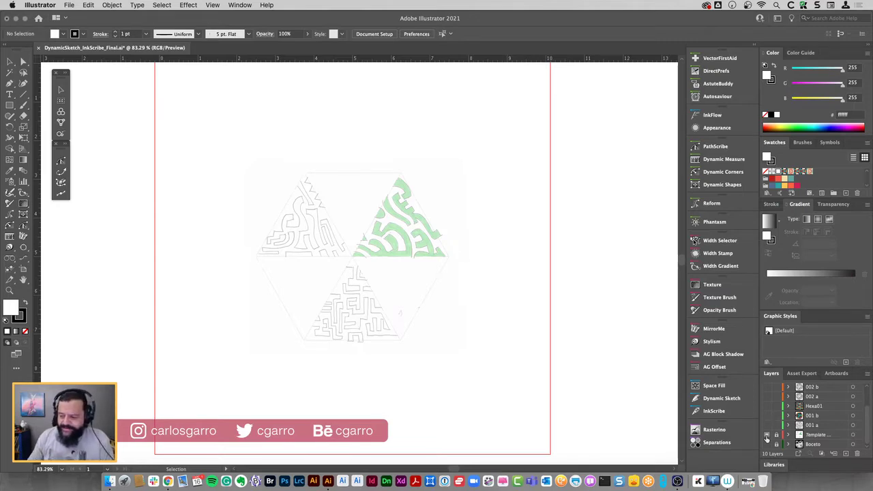
Compare Outline and Preview views of the artwork, then make the Hexa01 pattern layer visible
key("super+y")
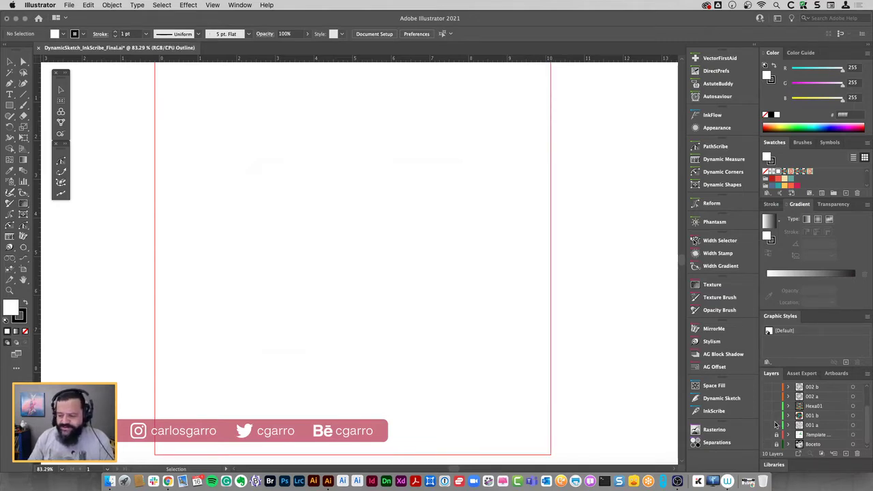
key("super+y")
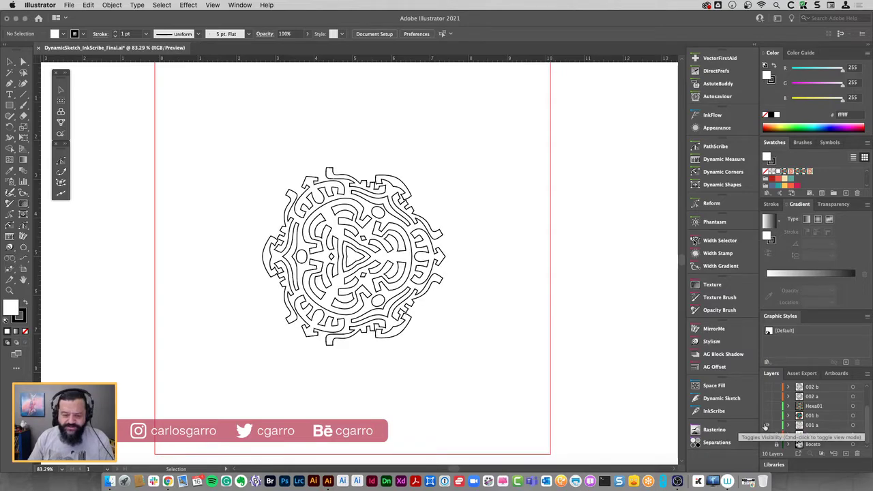
key("super+y")
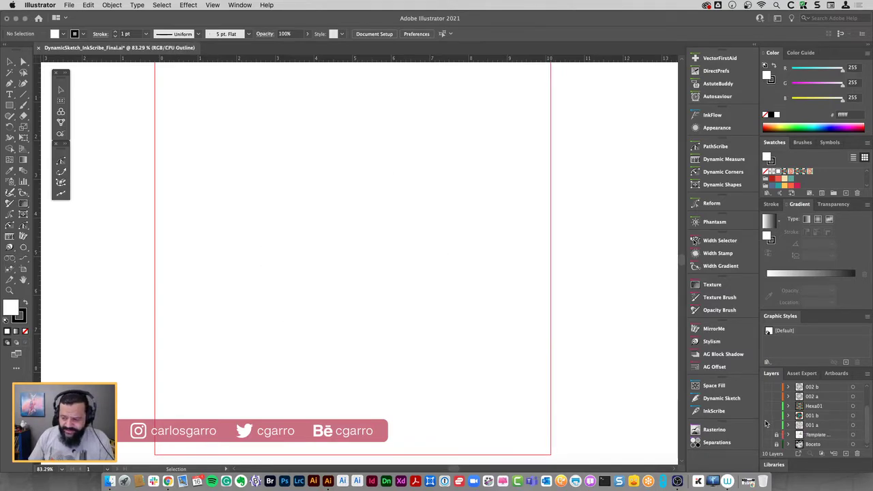
key("super+y")
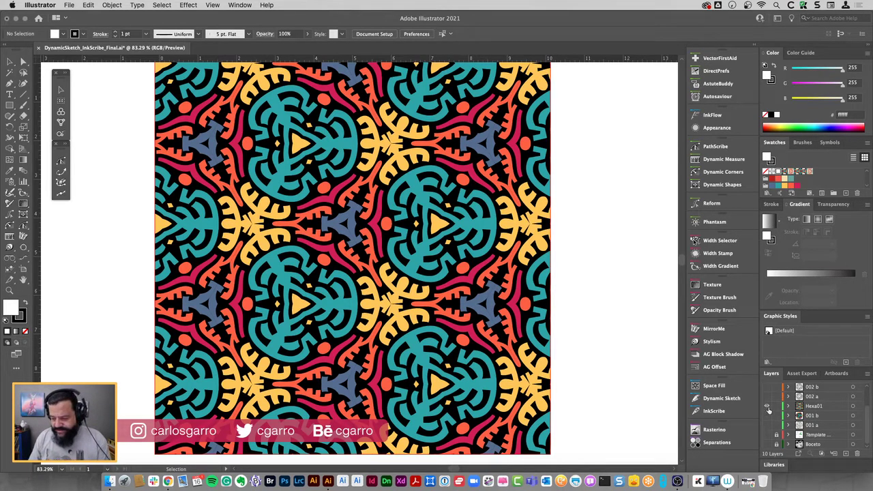
key("ctrl+y")
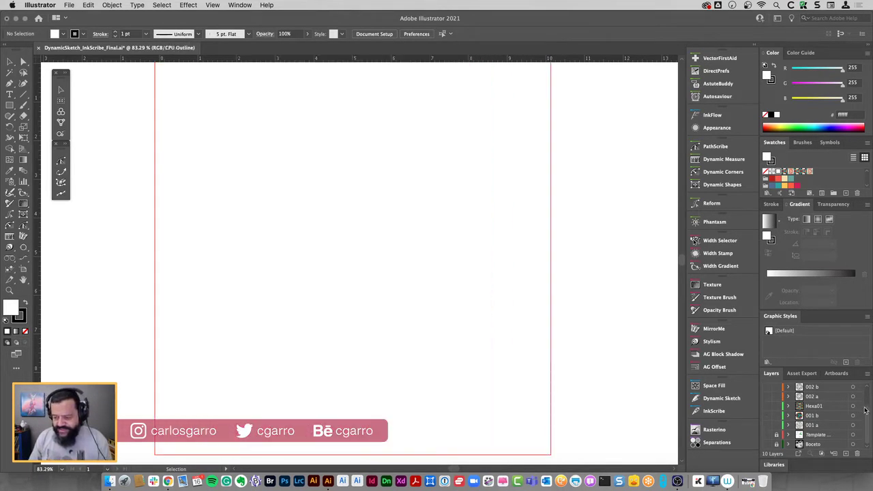
scroll(864, 409, "up", 3)
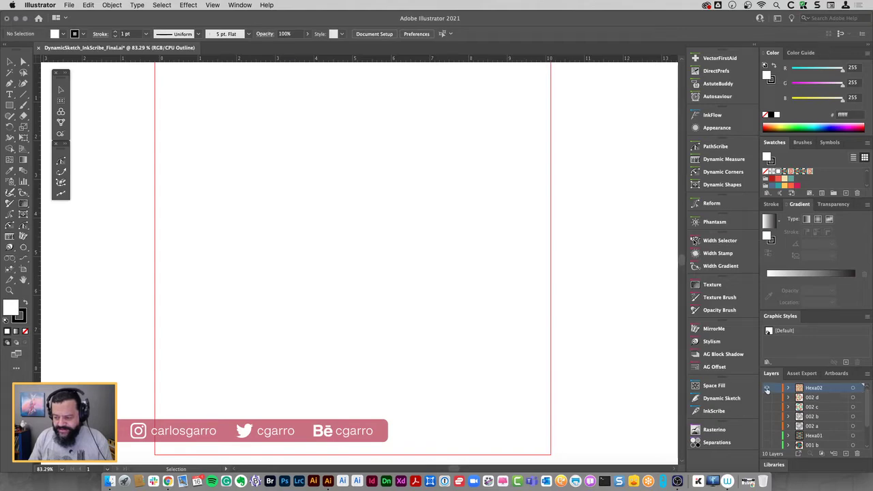
key("ctrl+y")
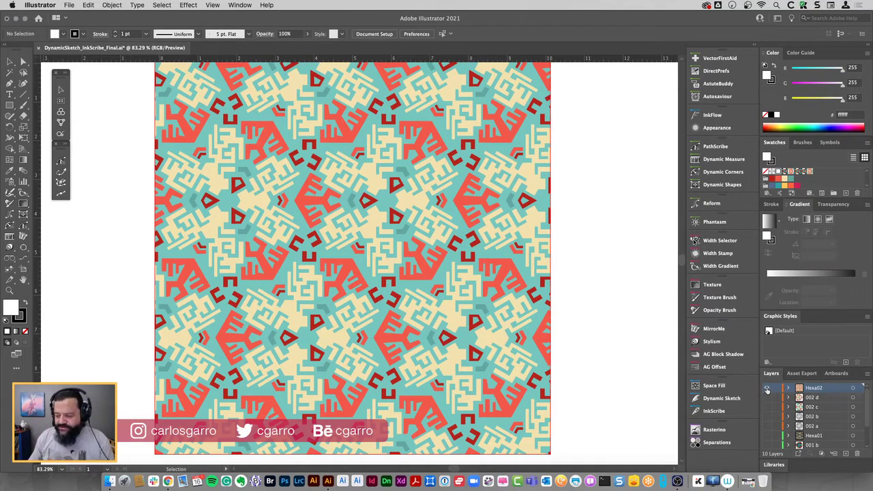
key("ctrl+y")
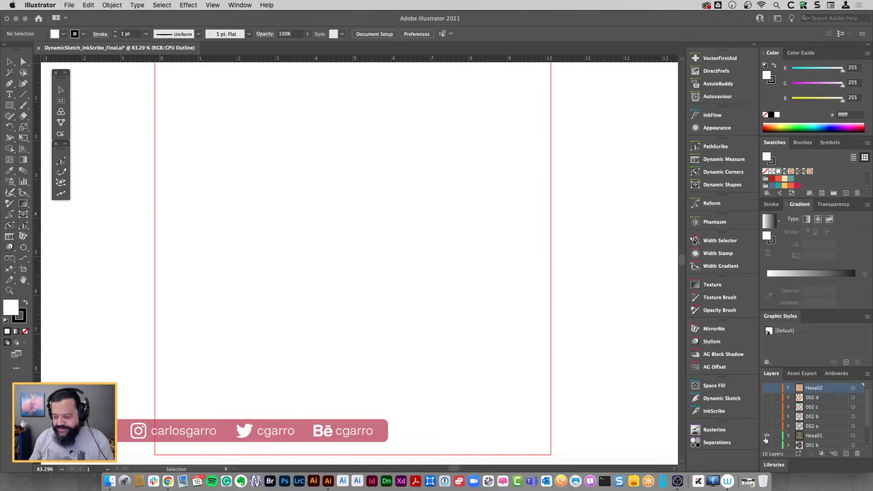
key("ctrl+y")
left_click(815, 437)
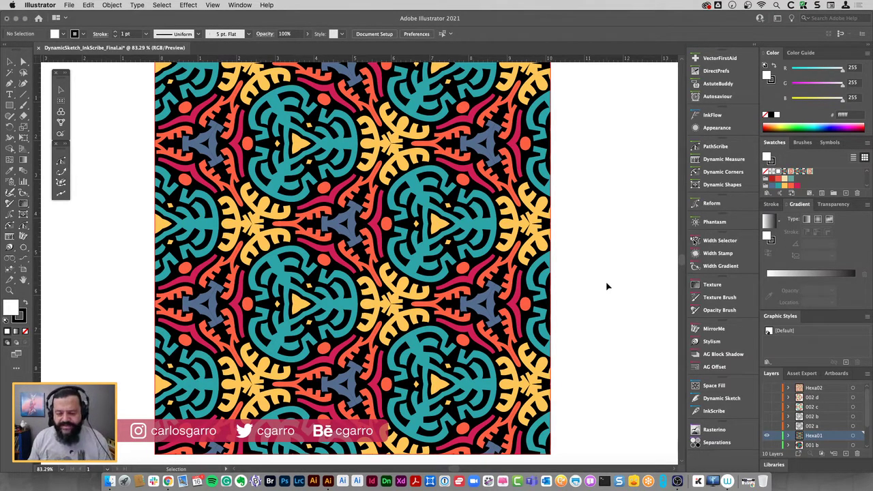
left_click(707, 4)
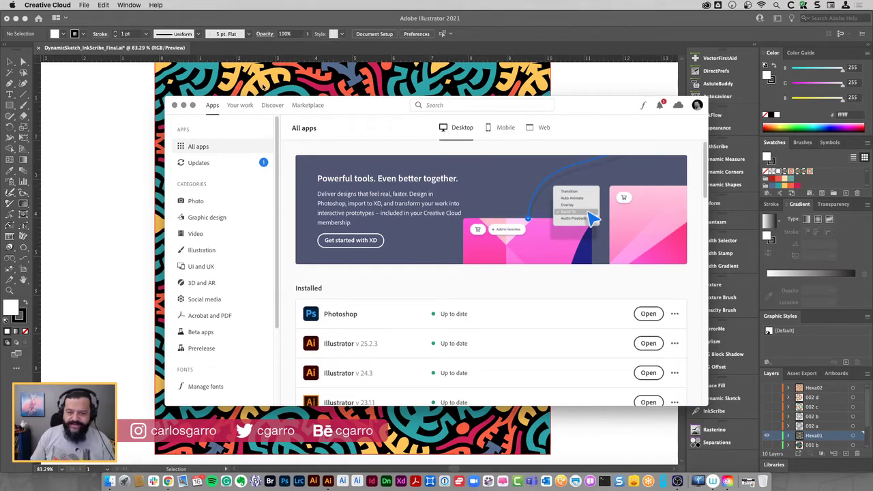
left_click(183, 105)
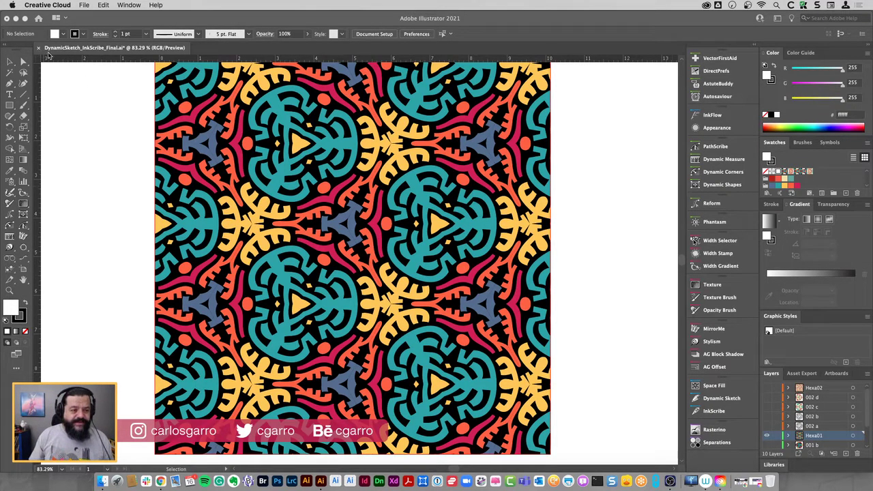
Start a new document from the Web presets
left_click(63, 83)
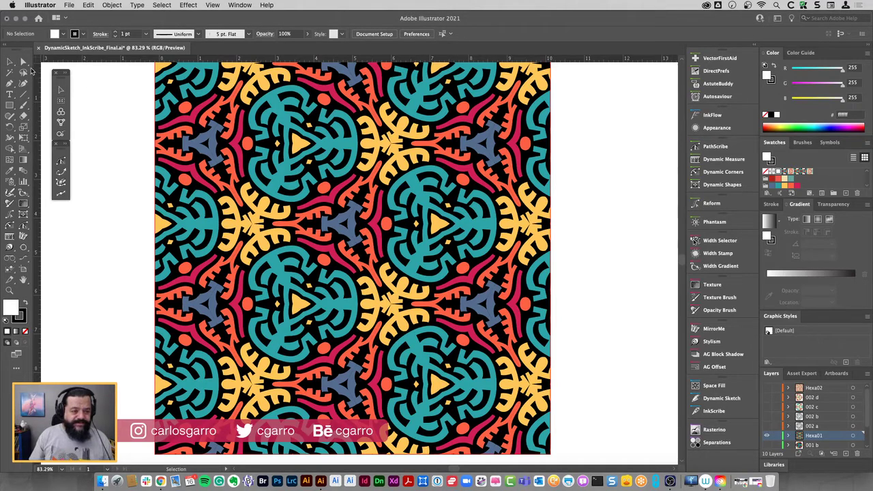
left_click(69, 5)
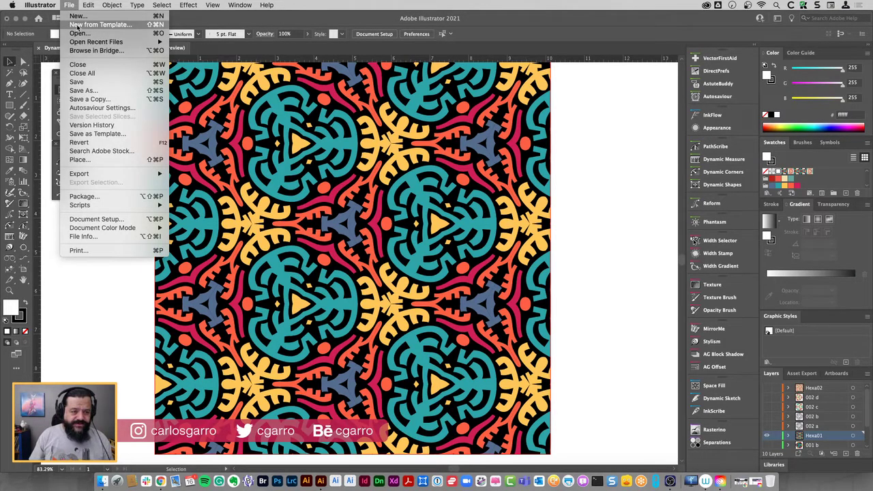
left_click(76, 17)
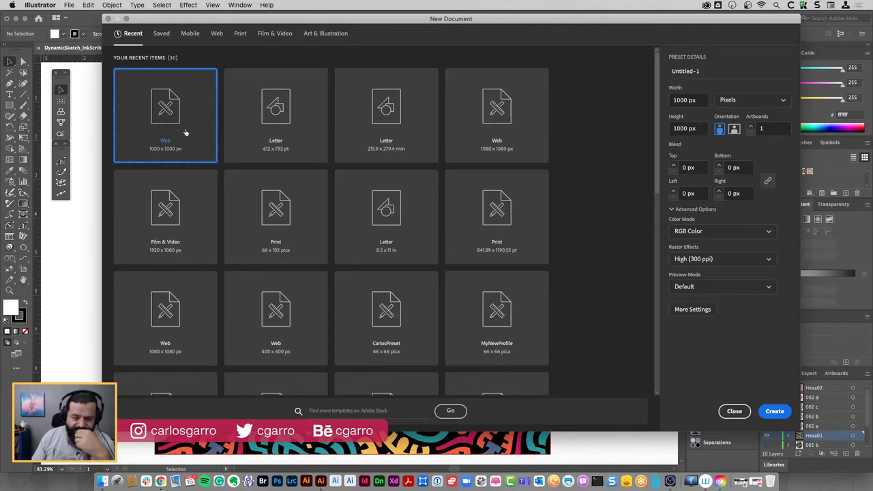
left_click(217, 34)
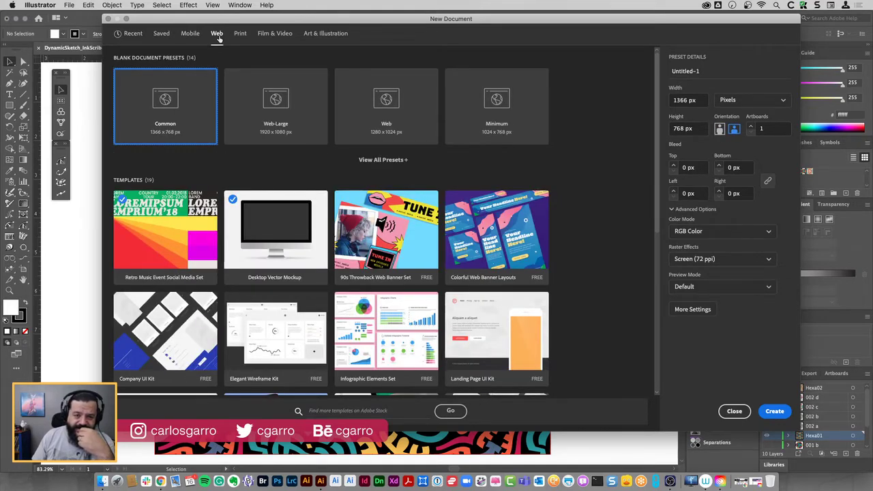
Make the document 1000 × 1000 px with High (300 ppi) raster effects and create it
left_click_drag(686, 100, 697, 103)
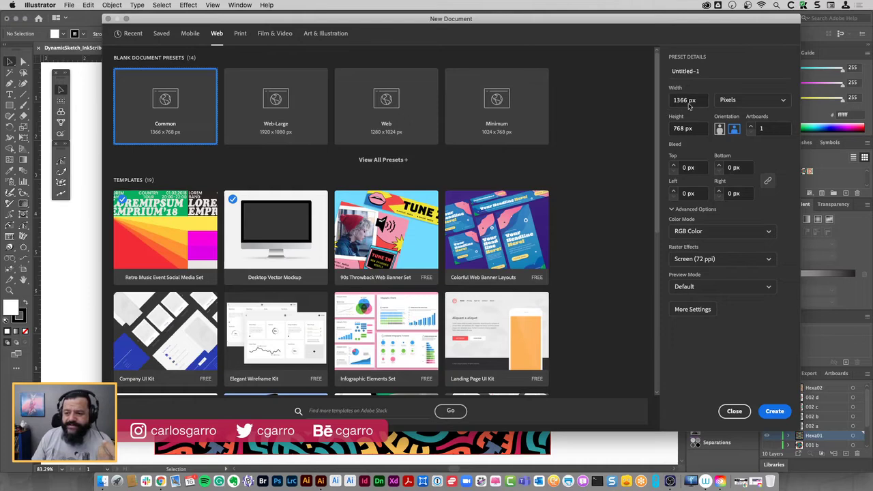
type("1000")
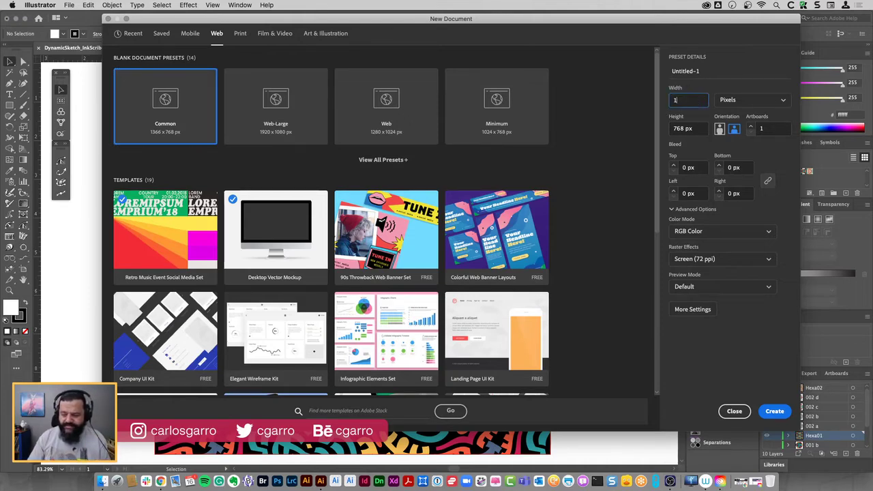
key("Tab")
type("1")
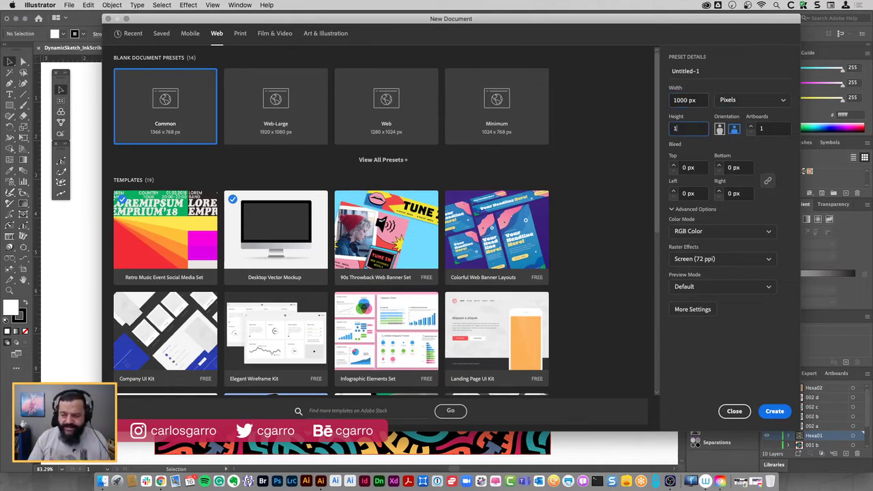
key("Tab")
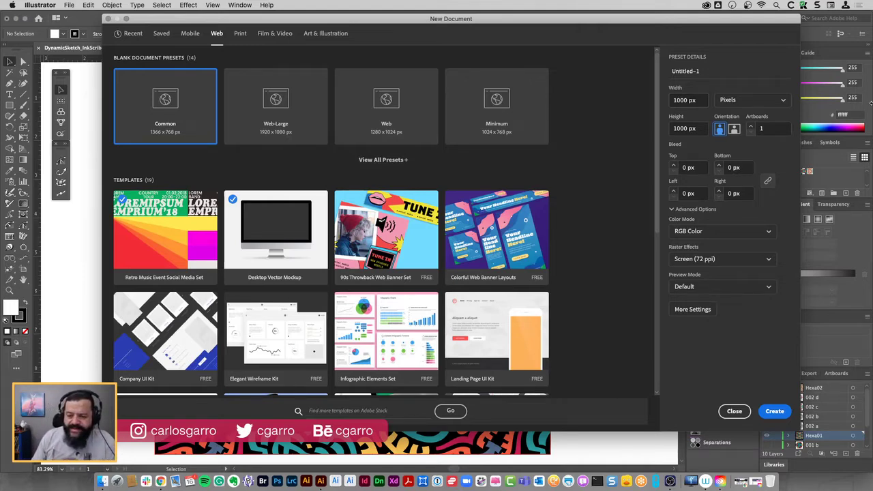
left_click(767, 258)
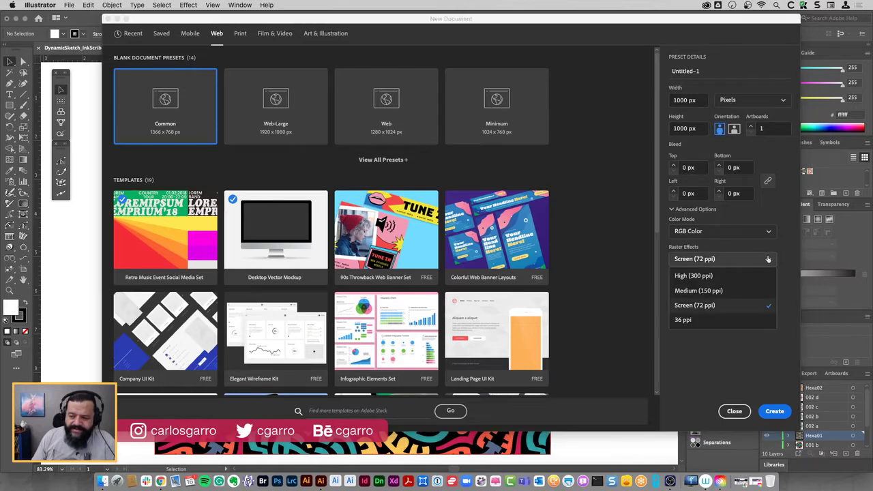
left_click(715, 276)
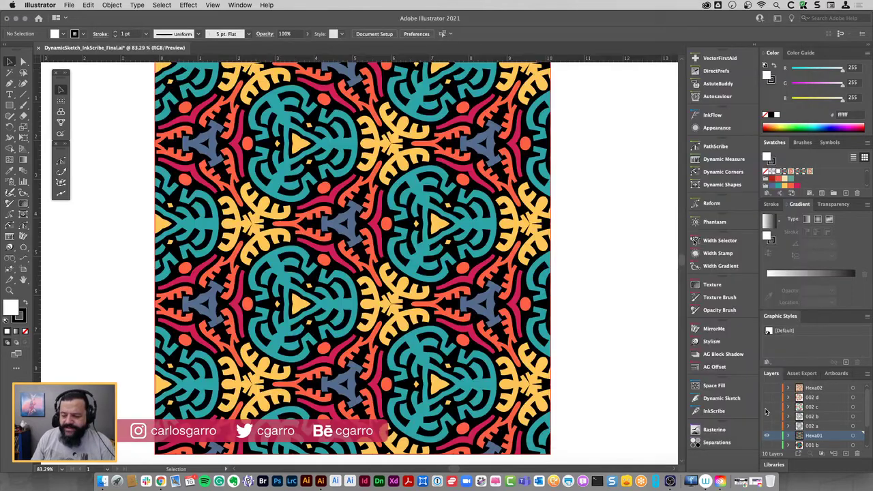
left_click(765, 412)
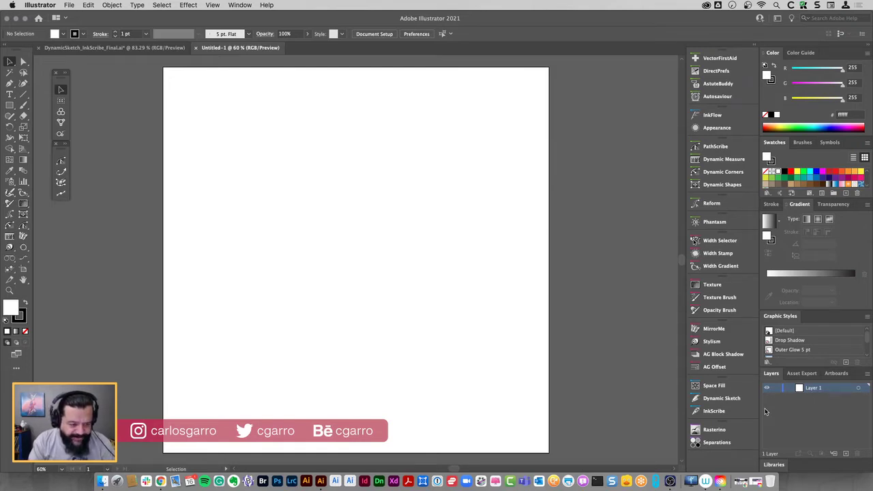
Review the Selection, User Interface, Plug-ins and Performance preference panes without changes
key("super+k")
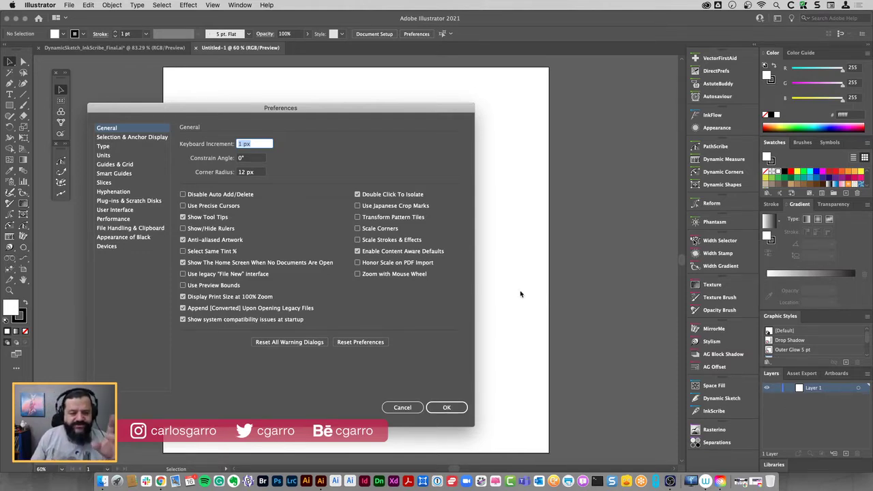
left_click_drag(357, 110, 389, 101)
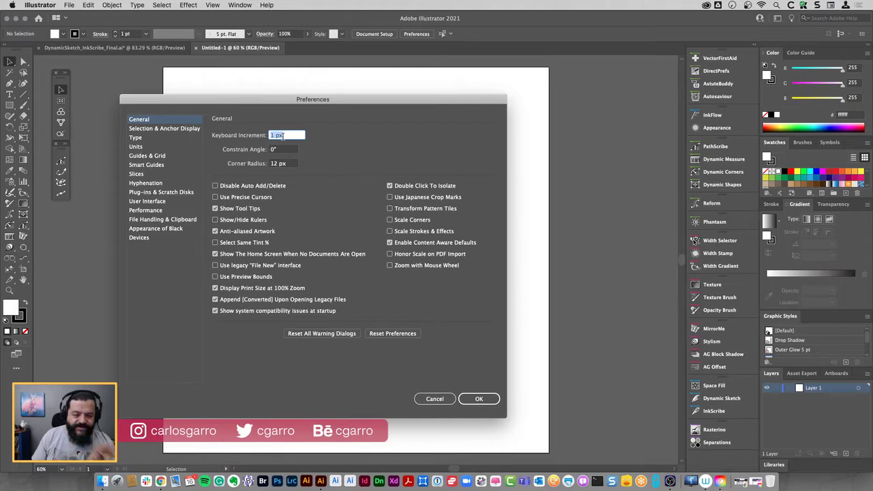
left_click(180, 129)
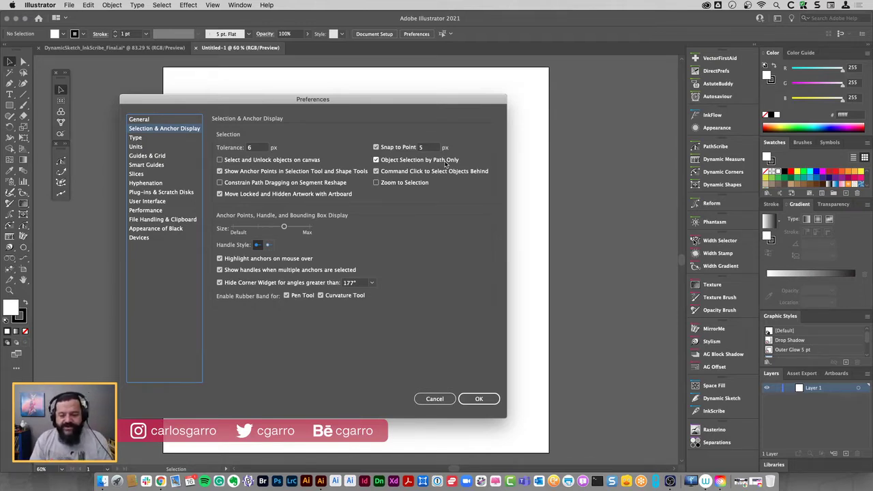
left_click(179, 201)
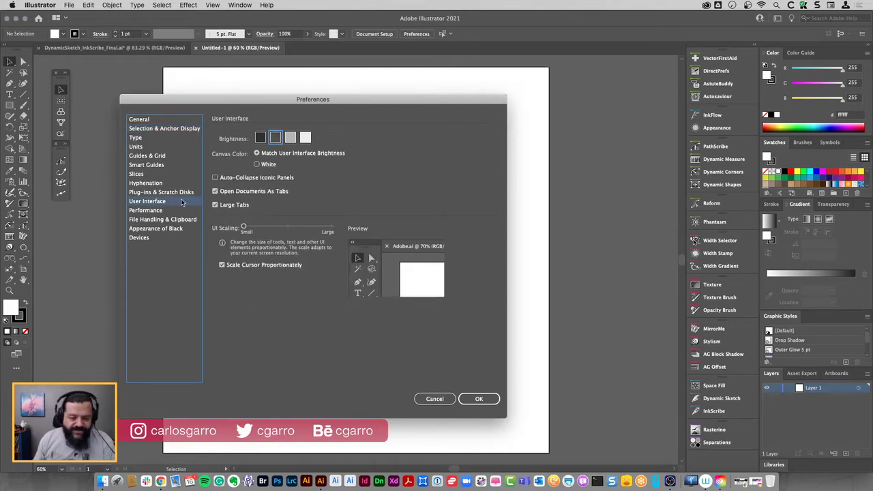
left_click(182, 194)
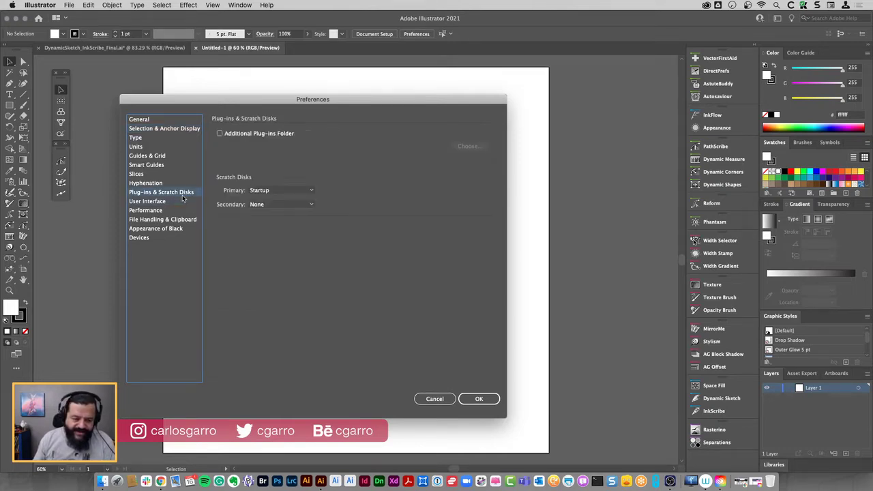
left_click(168, 213)
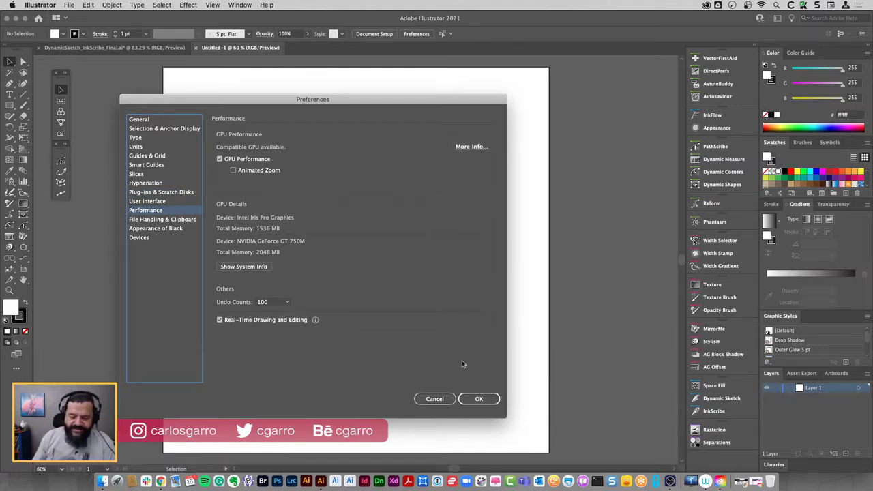
left_click(481, 399)
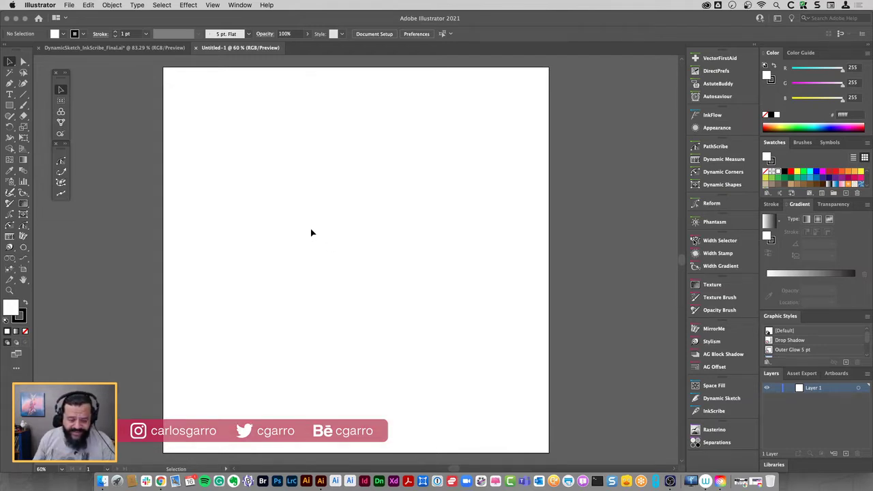
Show rulers and check Guides & Grid preferences: gridline every 1 px, 1 subdivision
key("a")
key("super+r")
key("v")
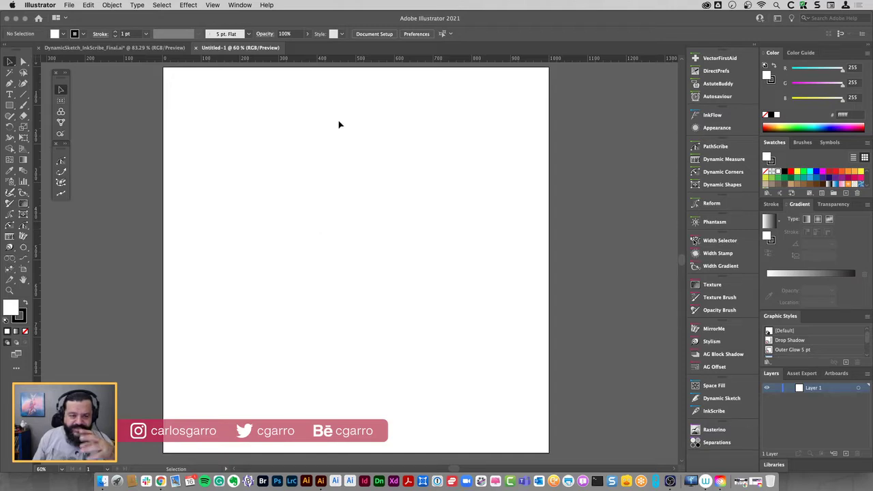
key("super+k")
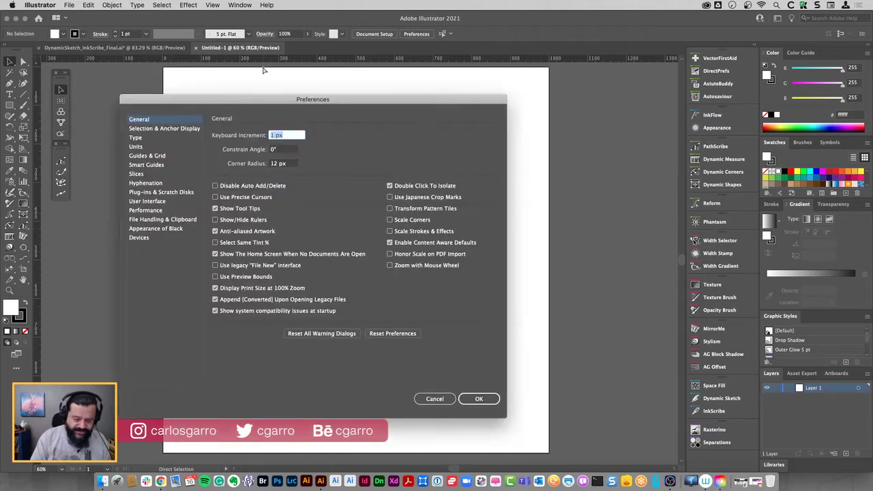
left_click(180, 157)
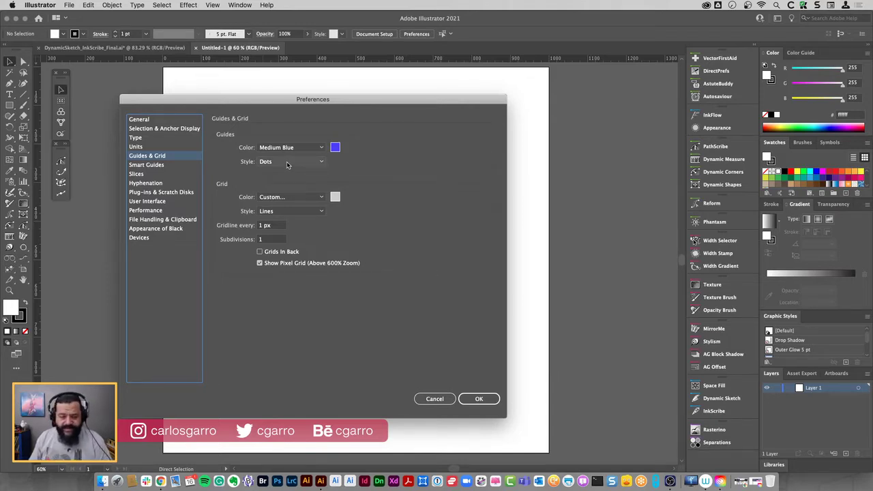
left_click(480, 399)
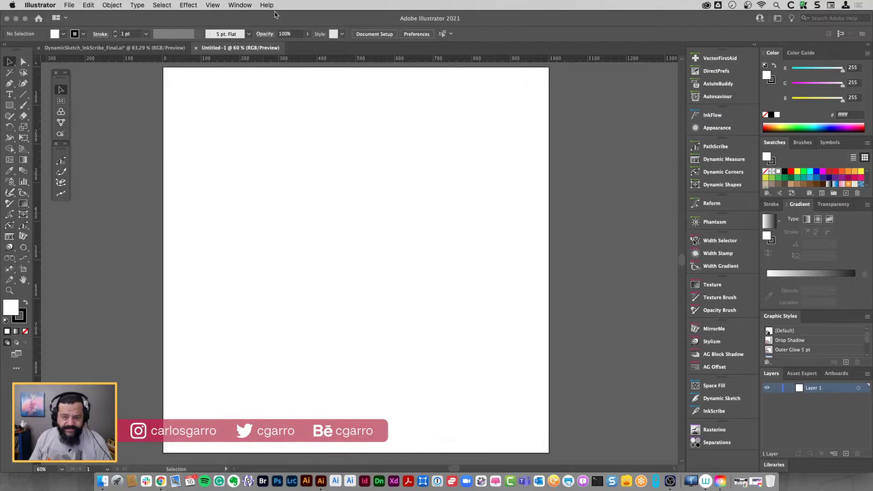
Unlock guides and place a horizontal guide at Y 500 px and a vertical one at X 500 px
left_click(212, 5)
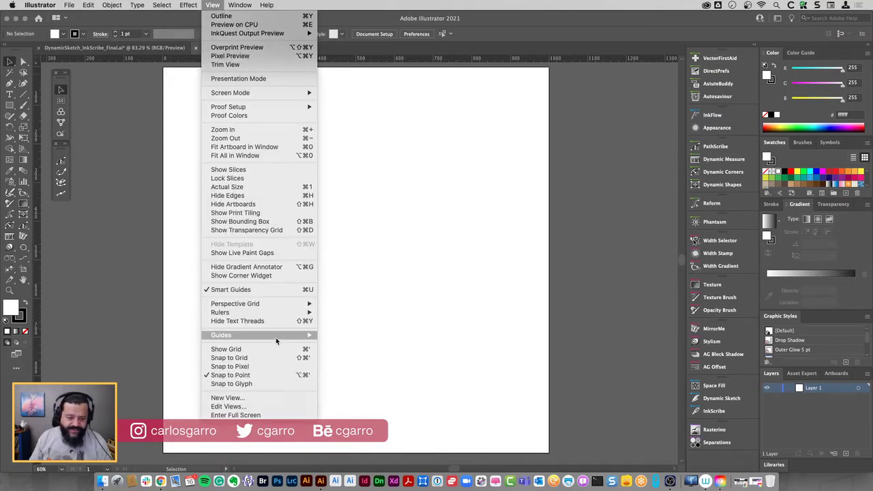
mouse_move(259, 335)
left_click(365, 347)
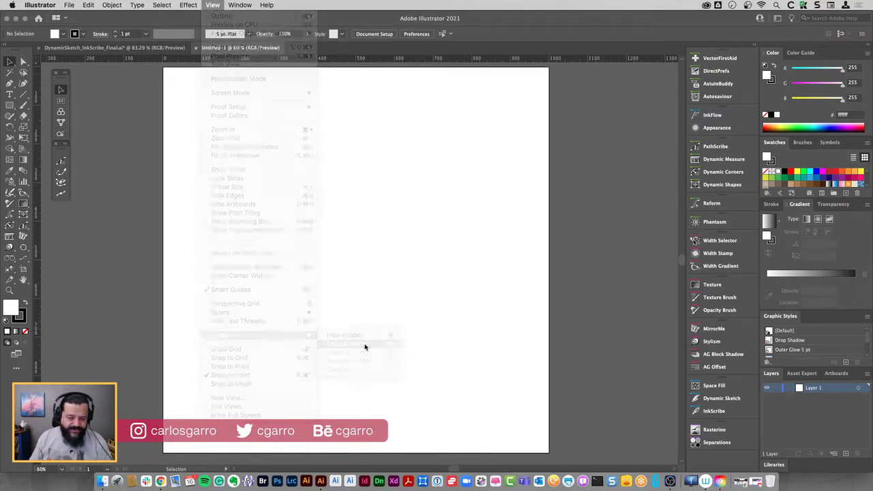
mouse_move(296, 63)
left_mouse_down()
mouse_move(294, 153)
mouse_move(306, 246)
left_mouse_up()
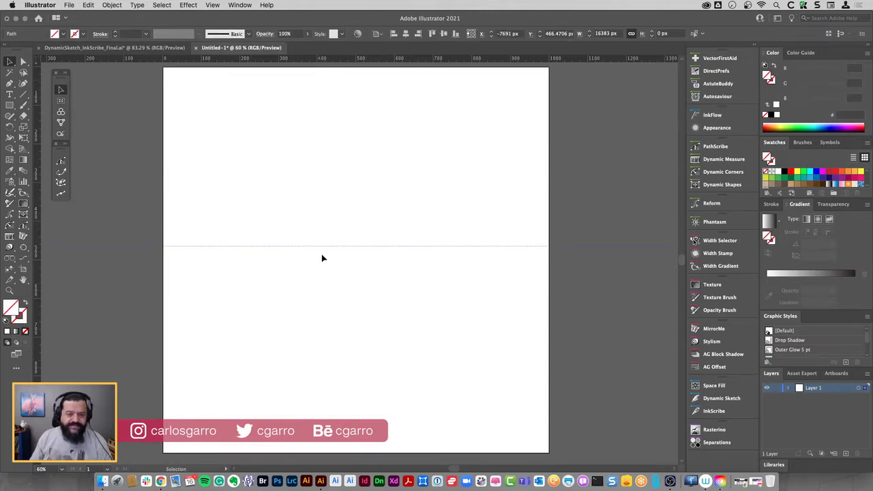
left_click(437, 34)
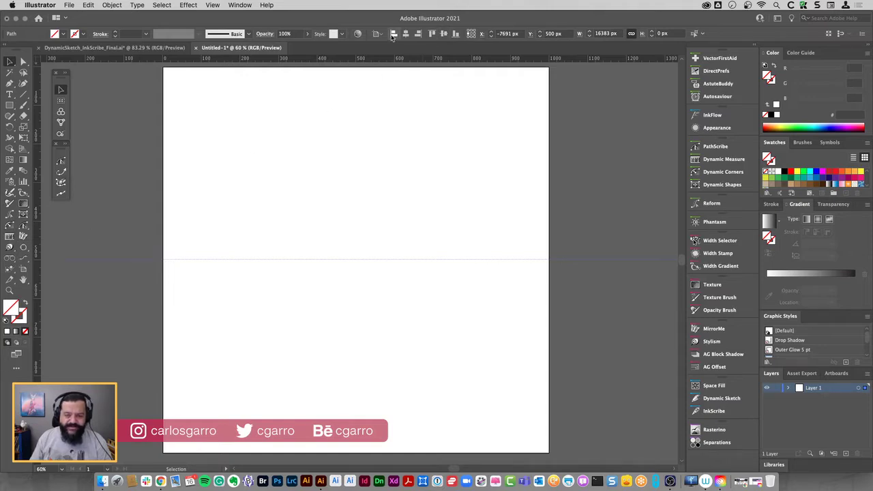
left_click_drag(45, 232, 348, 238)
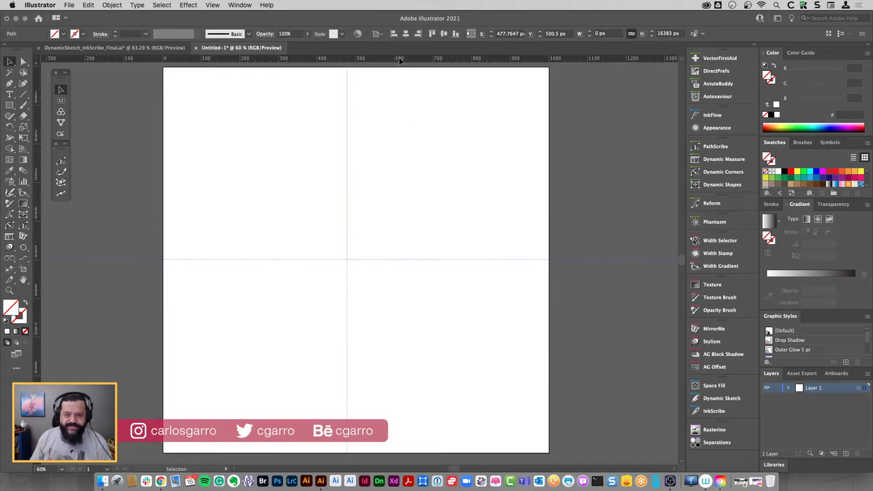
left_click(407, 34)
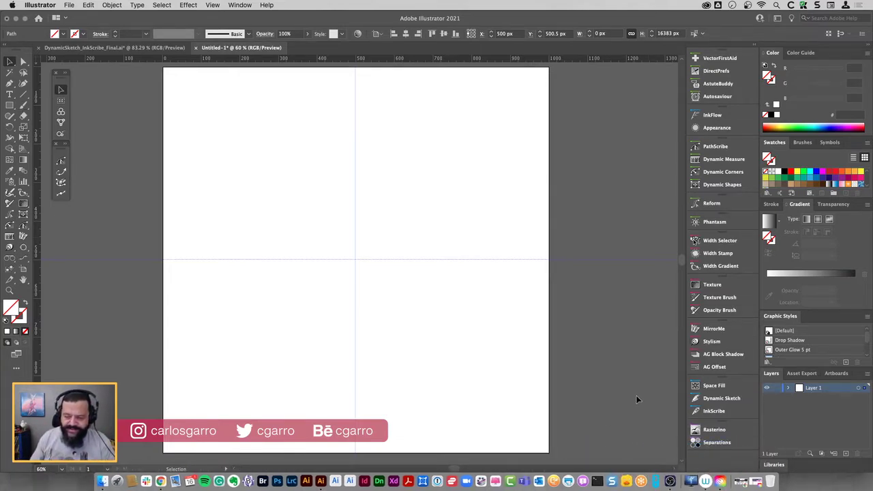
left_click(244, 7)
mouse_move(250, 47)
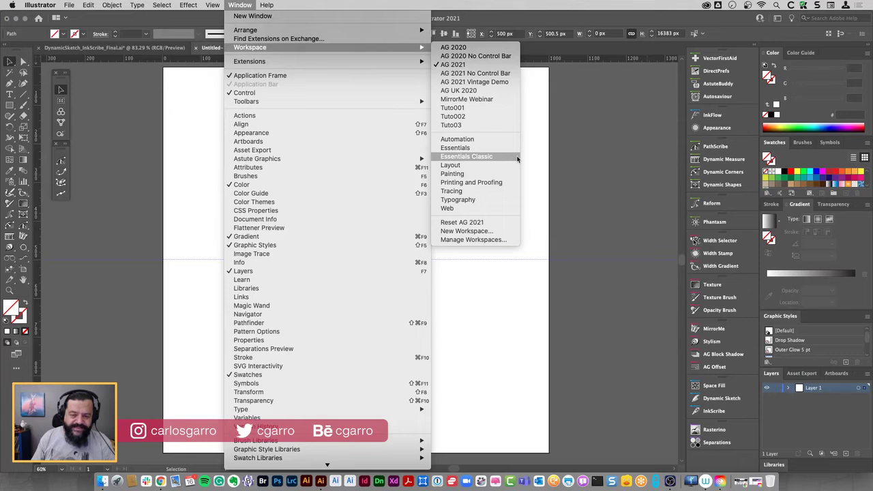
Check the workspace list and the selected guide's Properties panel, then close it
left_click(567, 145)
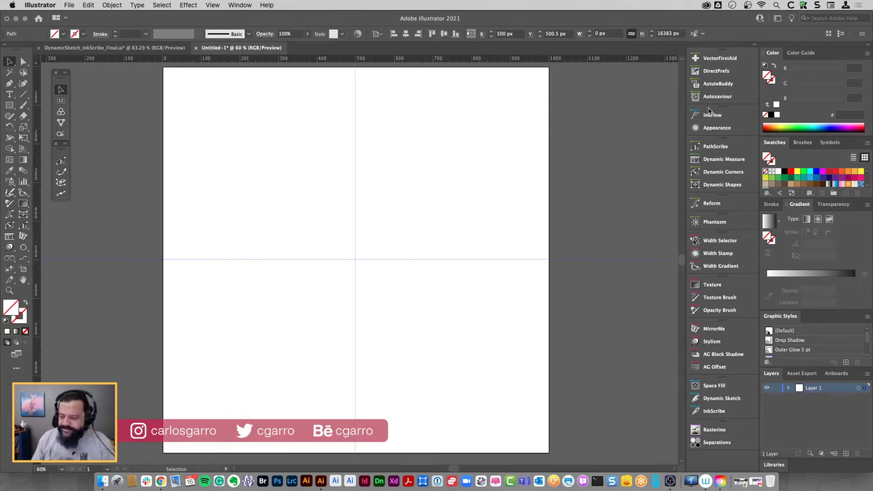
left_click(240, 6)
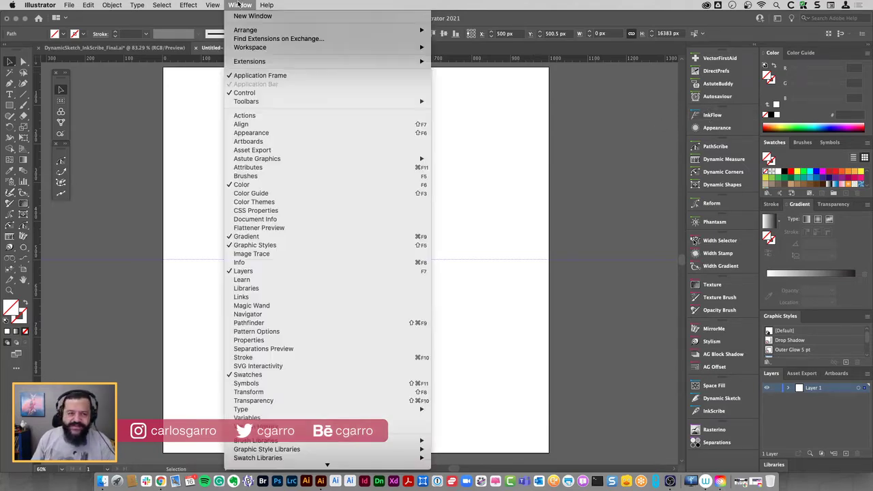
left_click(296, 341)
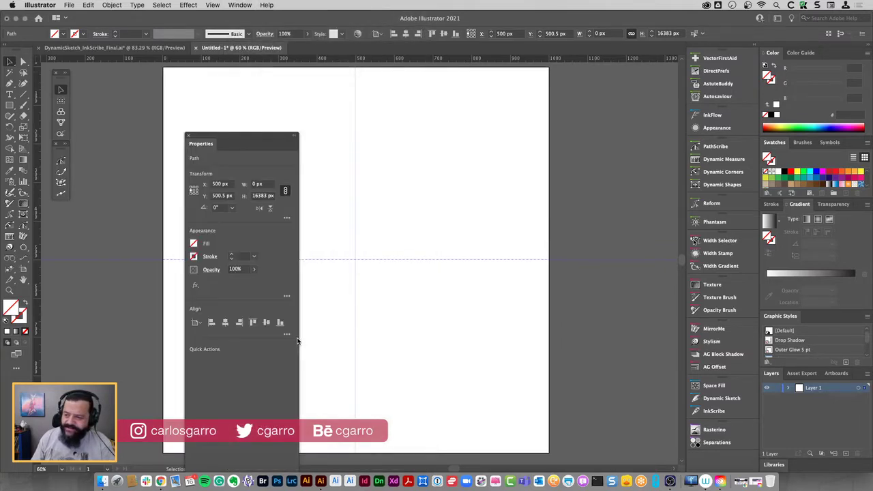
left_click(189, 136)
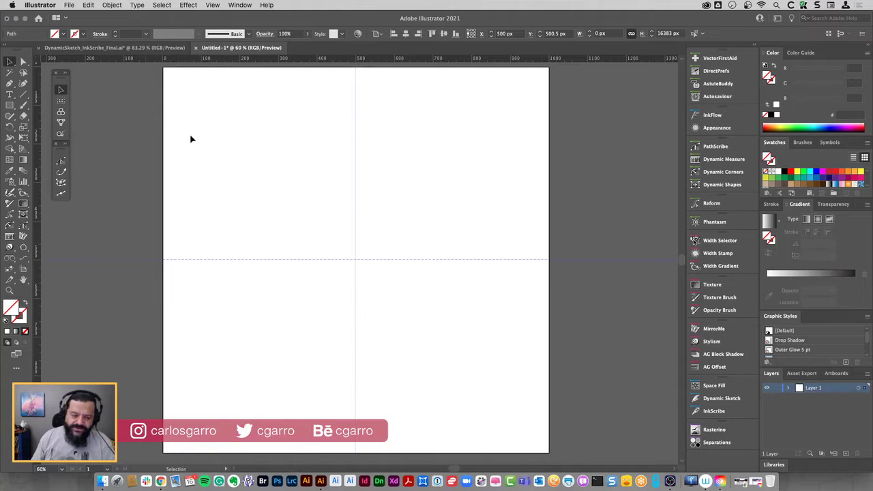
Select both centre guides and lock them with View > Guides > Lock Guides
left_click(319, 225)
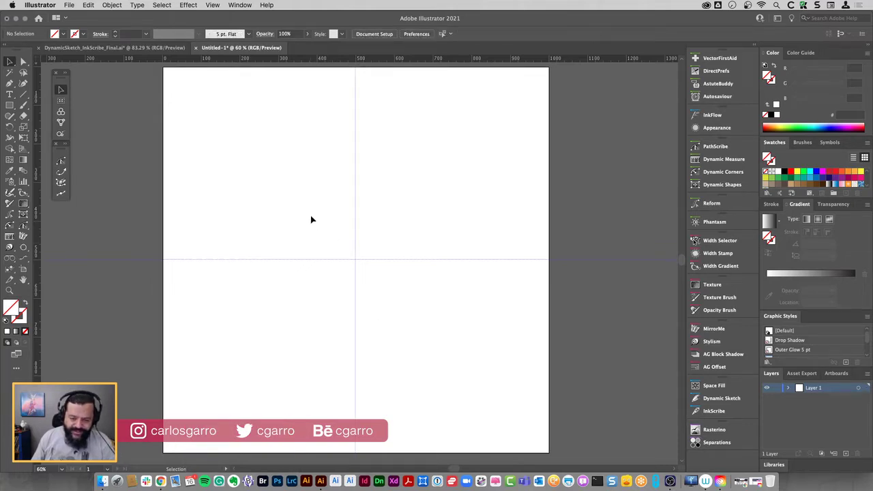
left_click(319, 259)
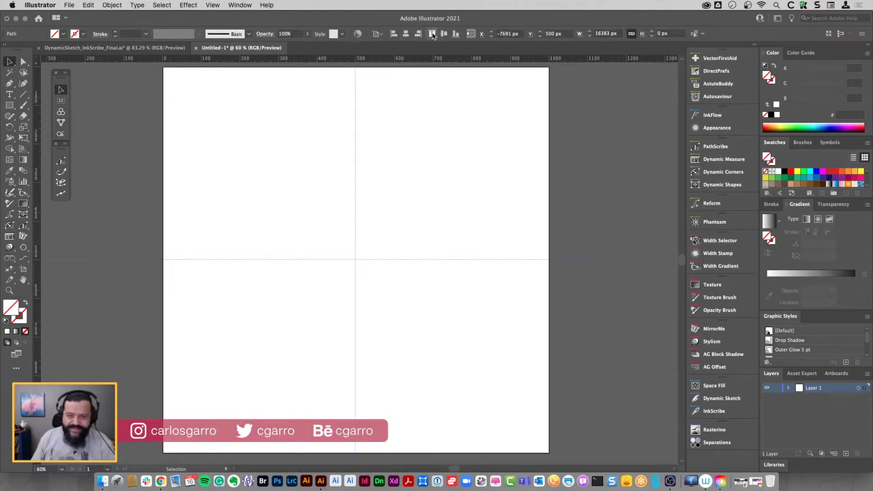
left_click(355, 141)
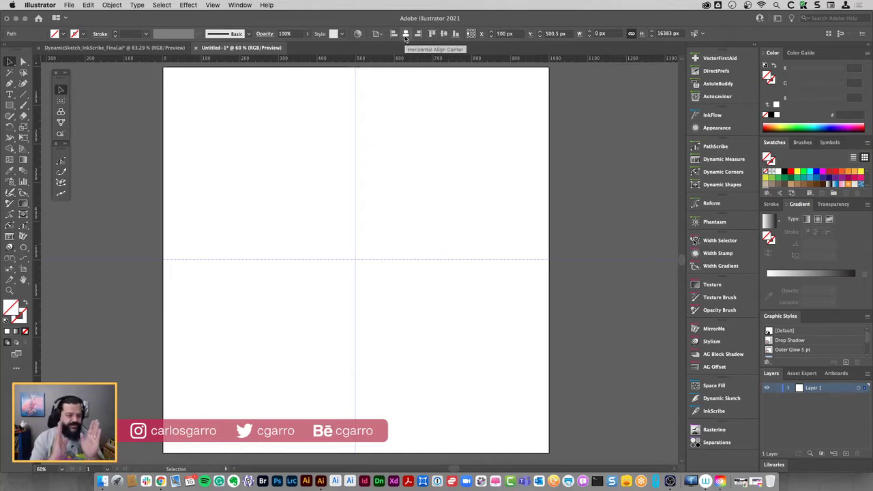
left_click(212, 5)
mouse_move(260, 335)
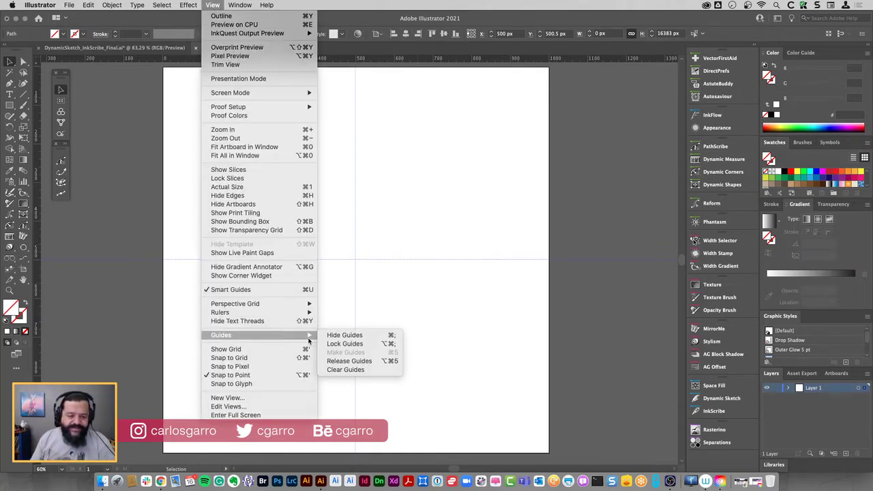
left_click(346, 343)
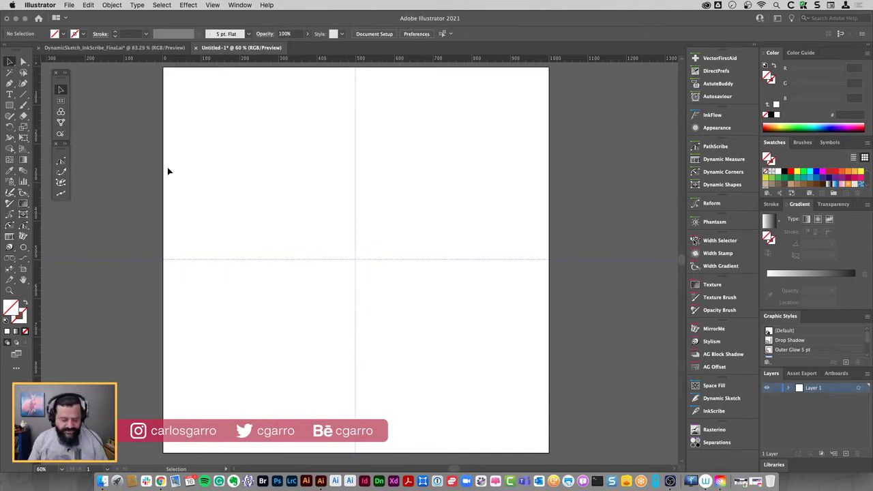
left_click(68, 5)
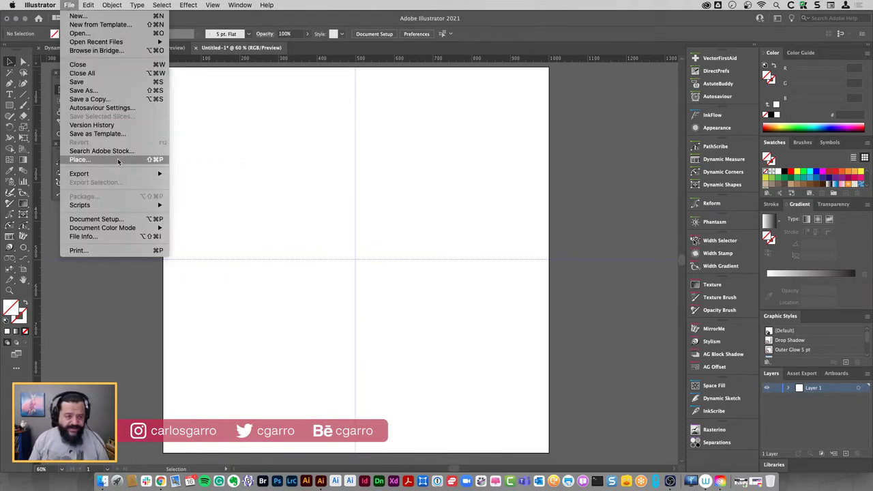
Place Pattern_Scan.psd with Link and Template ticked
left_click(120, 161)
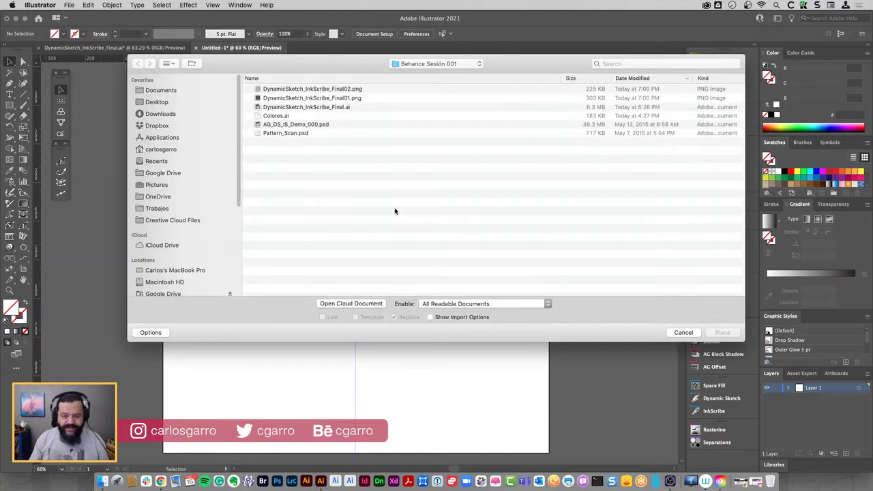
left_click(326, 134)
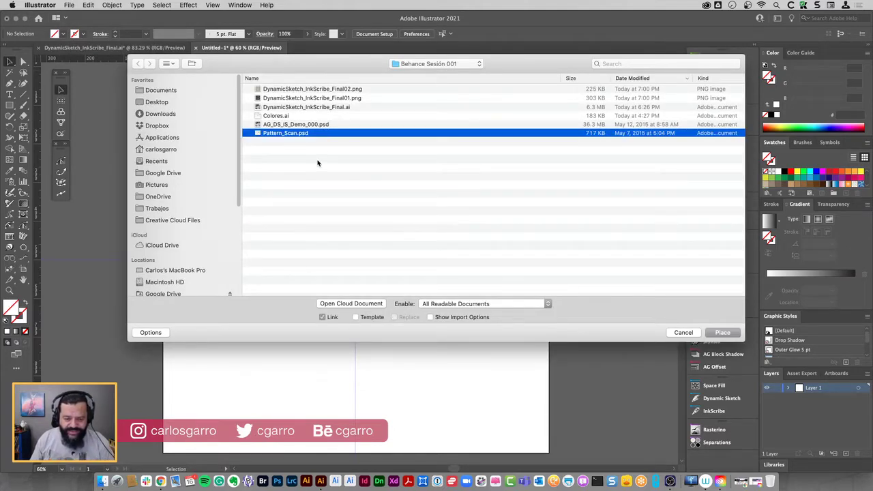
left_click(361, 319)
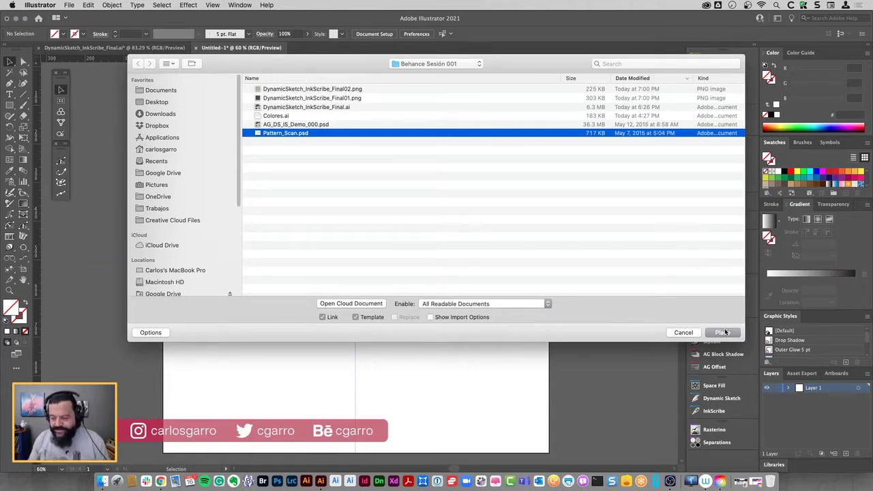
left_click(722, 332)
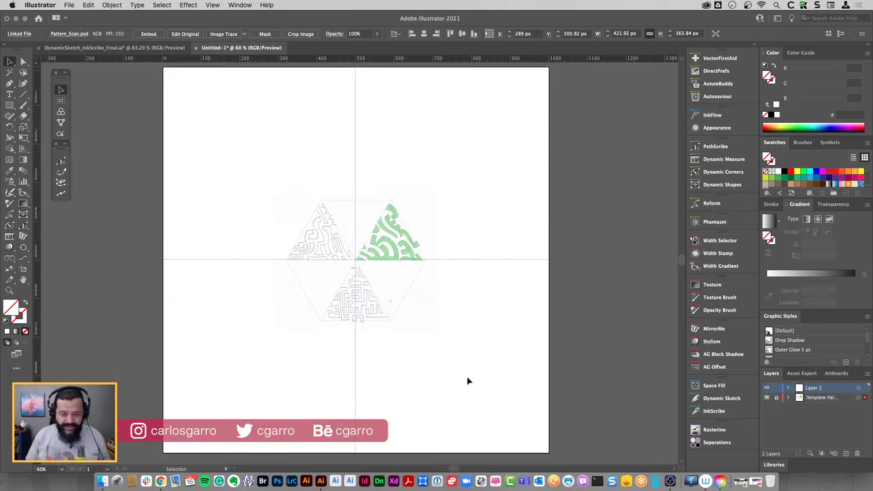
Inspect where the template's triangles meet at the centre, then unlock the template layer
key("z")
left_click_drag(337, 243, 375, 287)
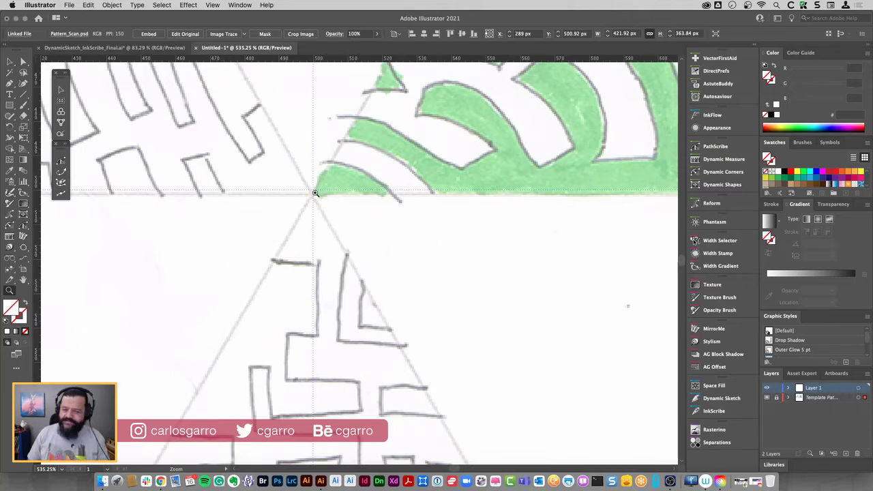
key("ctrl+1")
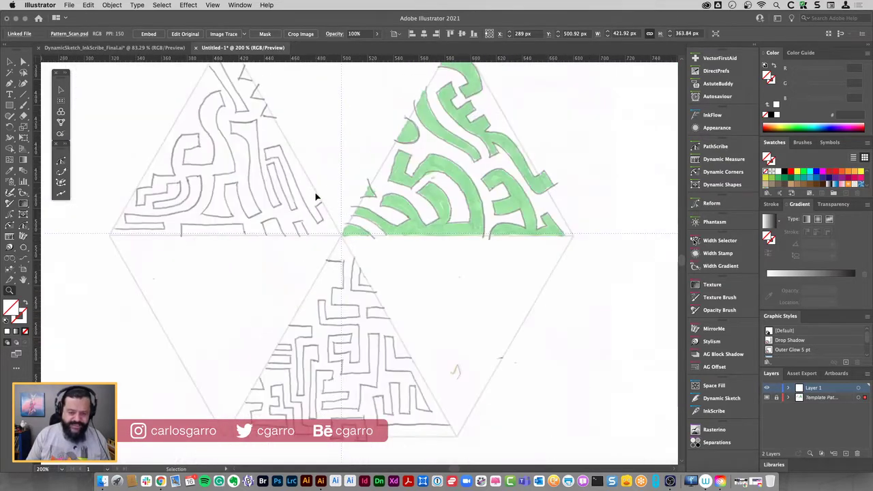
left_click(776, 397)
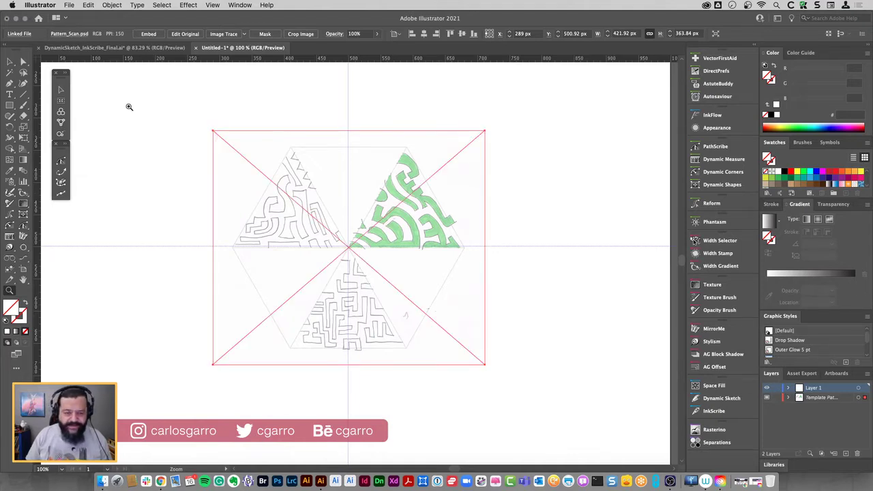
Select the template scan and nudge it up 1 px to align with the guides
key("v")
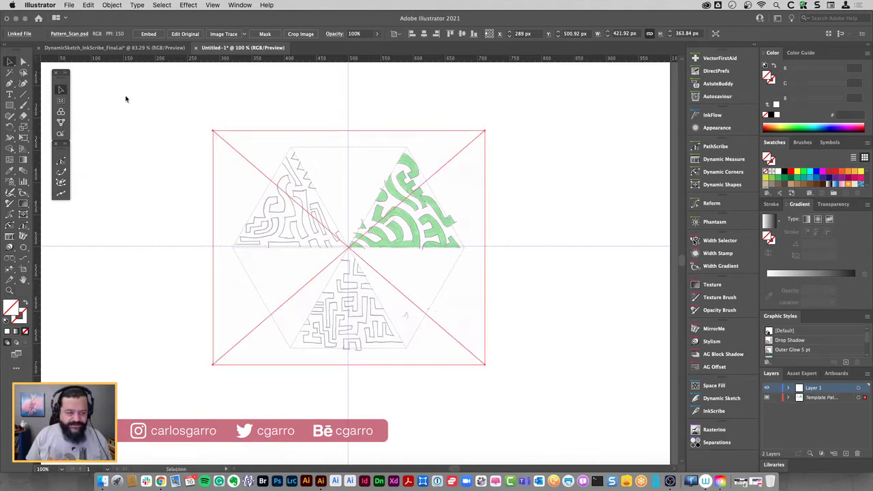
left_click_drag(298, 108, 322, 156)
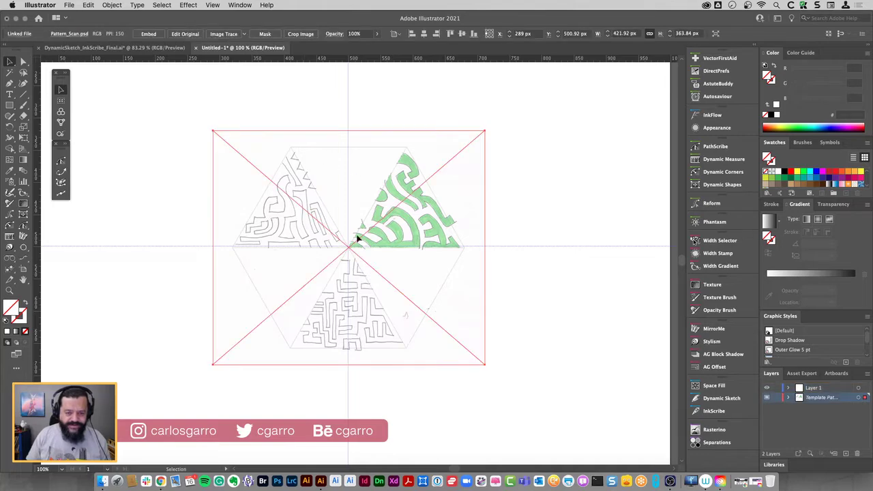
key("z")
left_click_drag(335, 225, 388, 278)
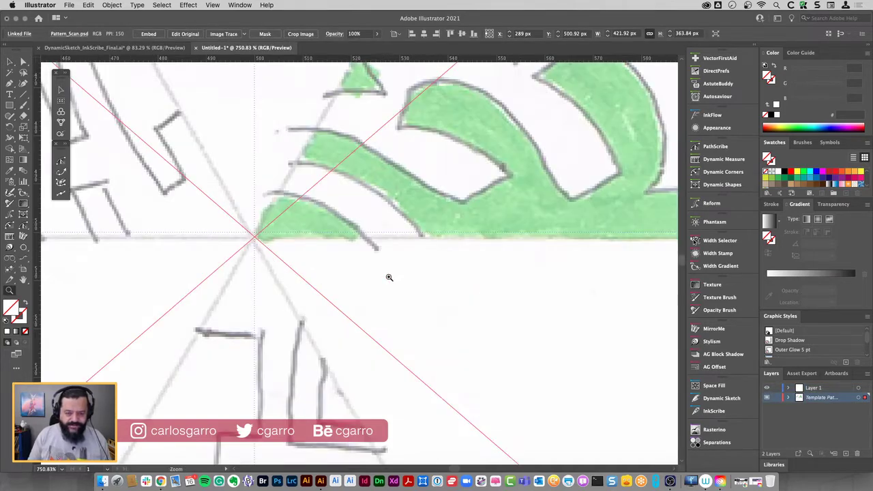
key("Up")
key("Up")
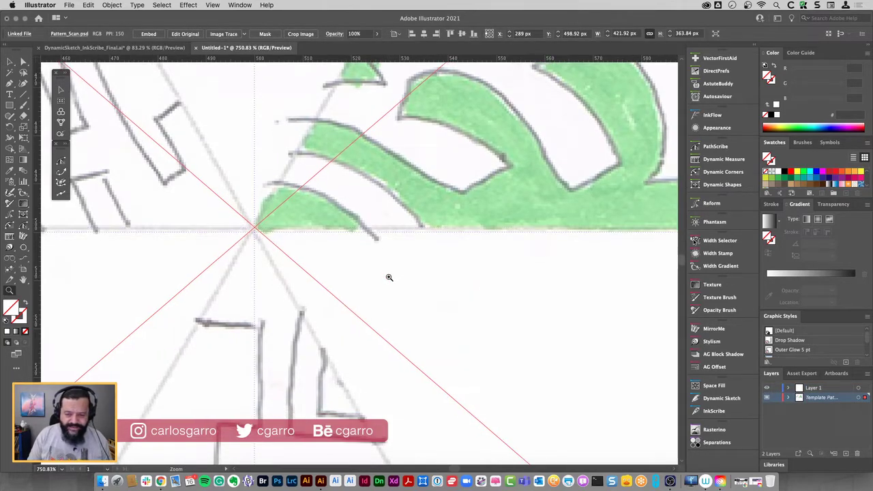
key("Down")
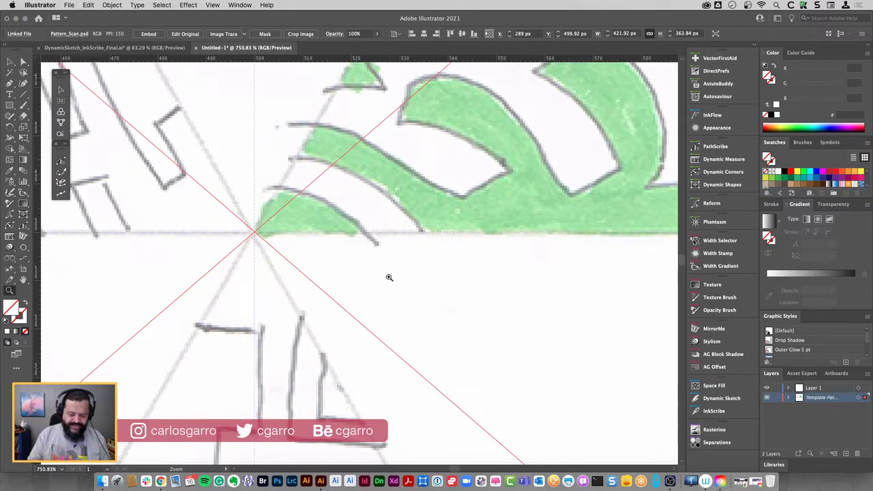
key("super+minus")
key("super+minus")
key("super+minus")
key("super+minus")
key("super+minus")
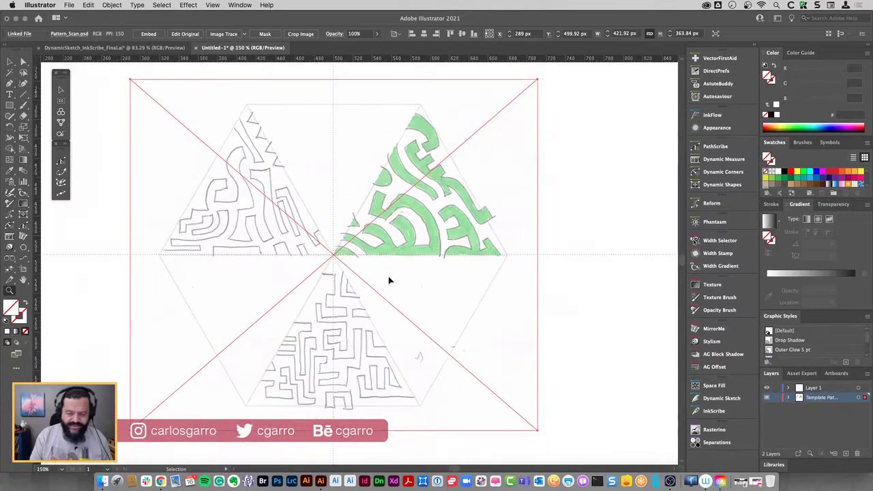
key("super+minus")
key("super+minus")
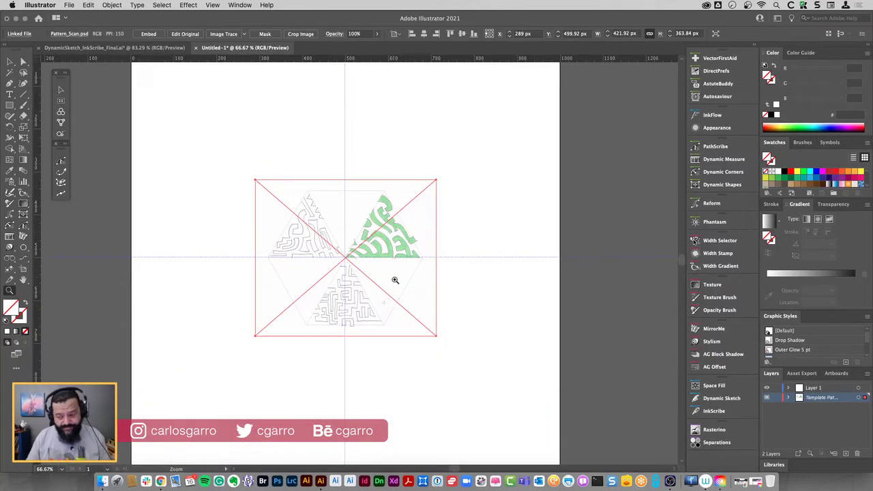
Lock the template layer and zoom in to frame the maze artwork
left_click(776, 398)
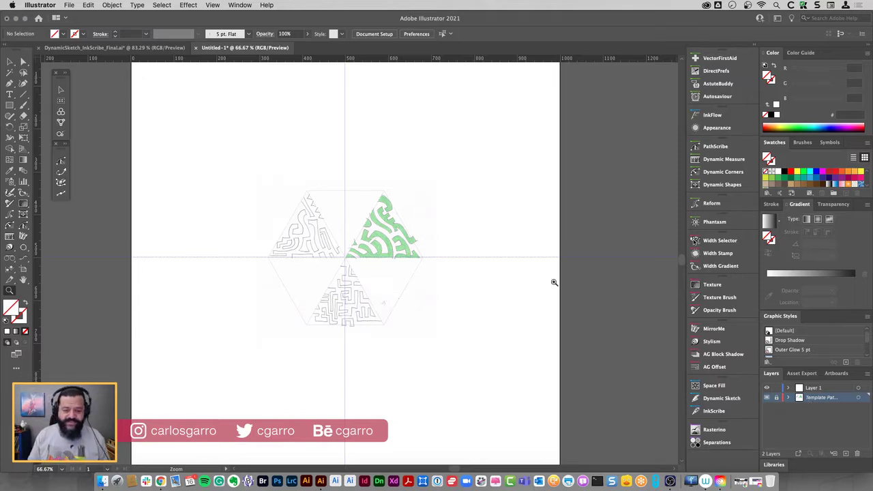
left_click_drag(268, 164, 492, 339)
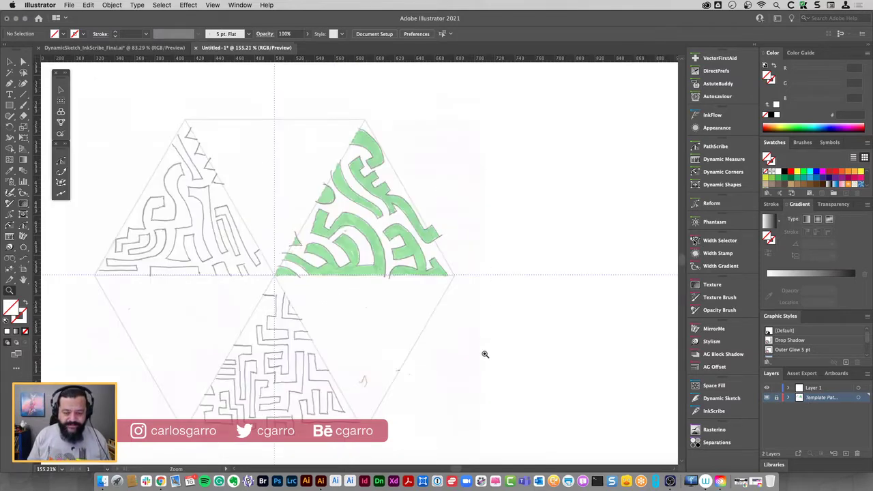
left_click(819, 390)
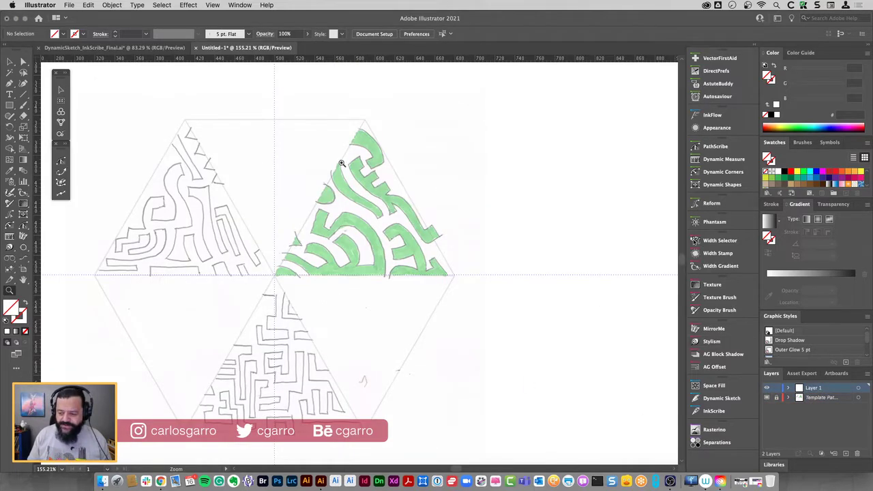
left_click(131, 48)
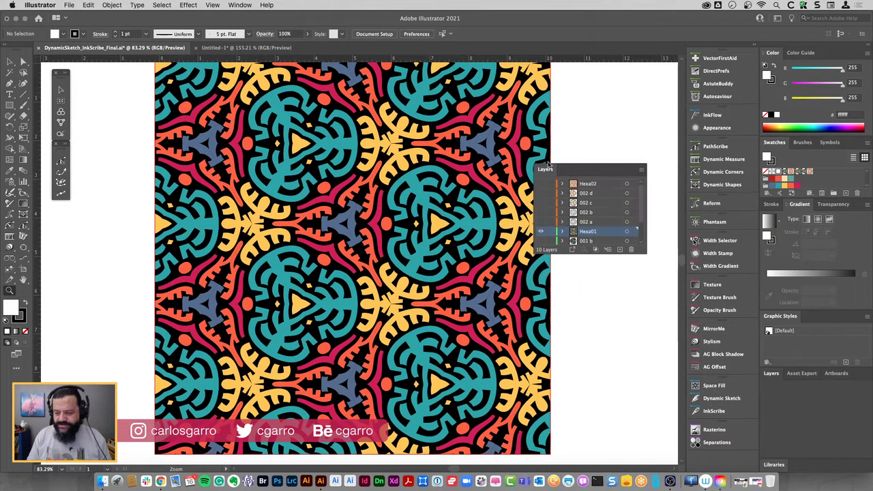
Float and enlarge the finished file's Layers panel, toggling outline and Boceto visibility
left_click_drag(772, 373, 568, 115)
left_click_drag(622, 207, 644, 332)
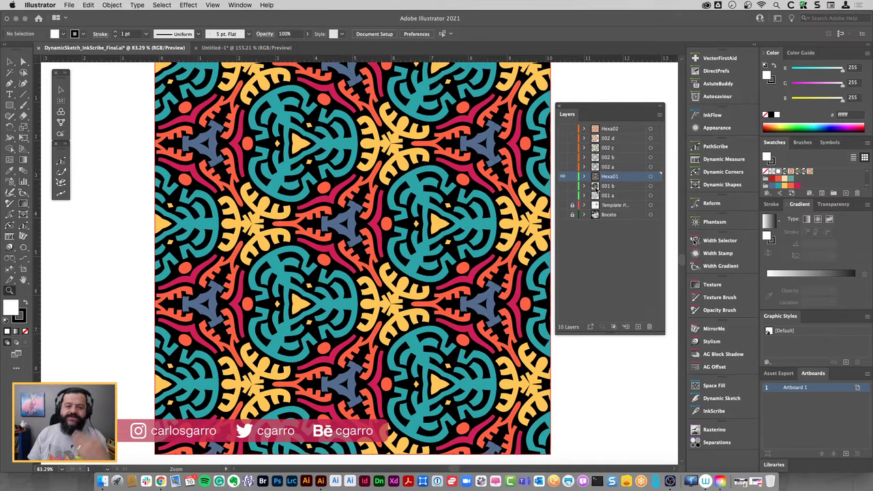
left_click(562, 176, "ctrl")
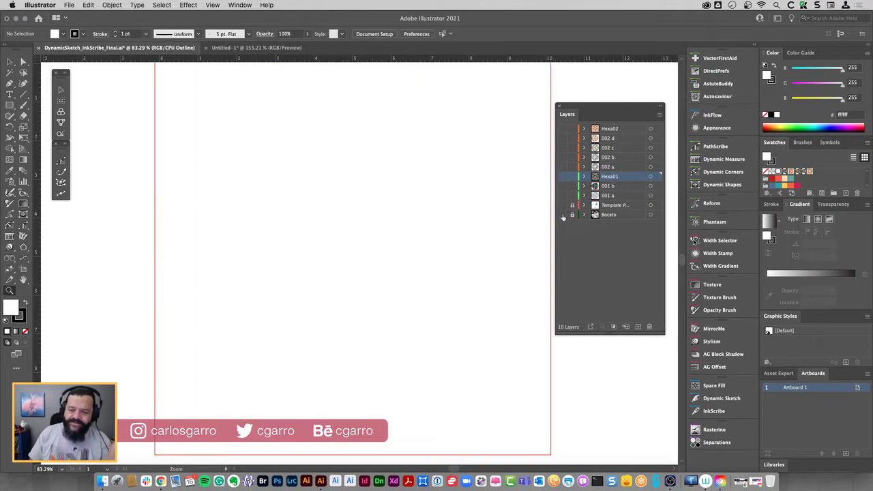
left_click(562, 214)
left_click(562, 204)
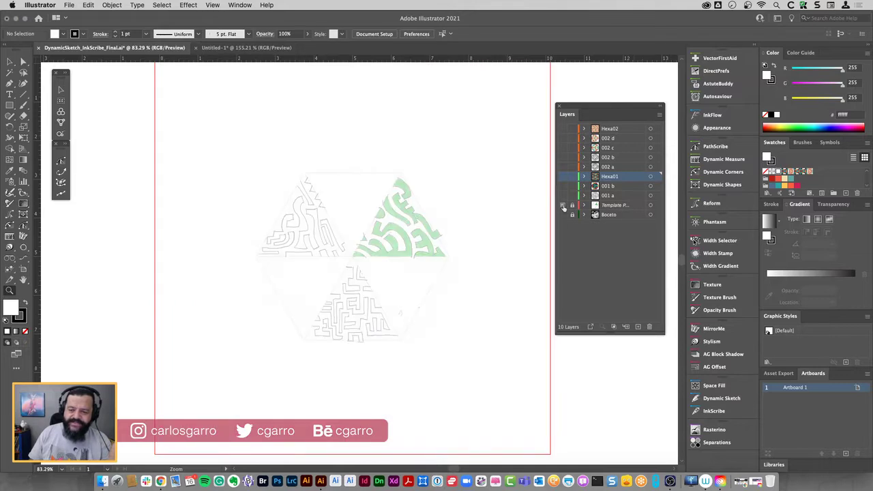
left_click(620, 196)
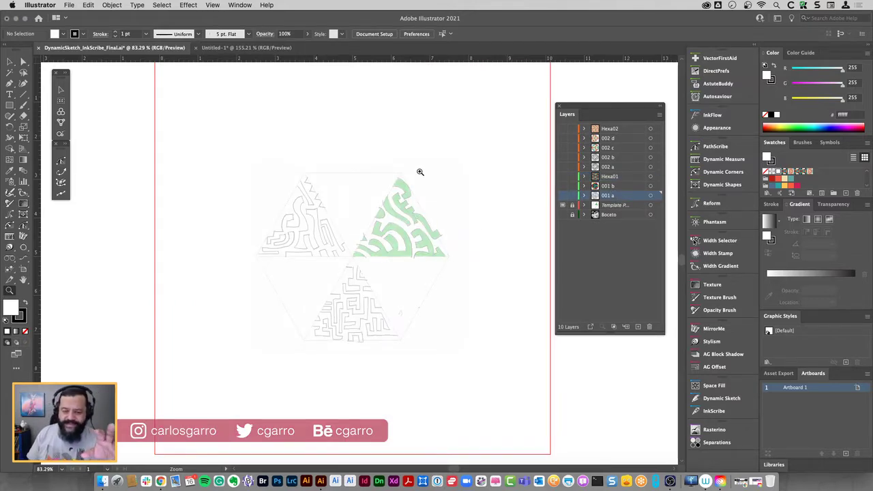
left_click(243, 48)
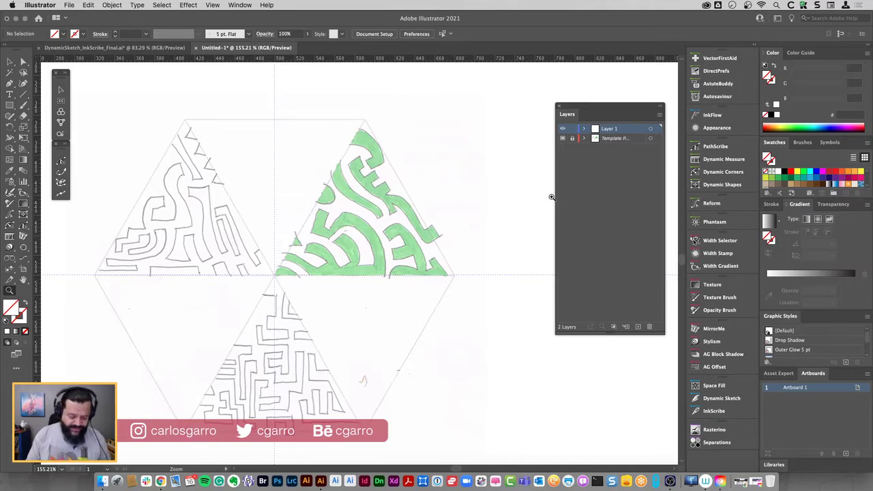
Switch to a smaller Blob Brush with default fill and stroke colours
key("shift+b")
key("bracketleft")
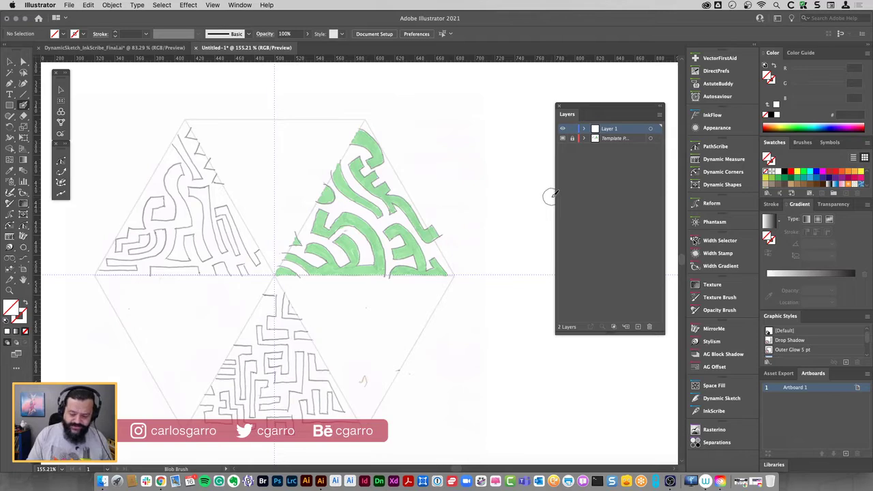
key("bracketleft")
key("bracketleft")
key("bracketleft")
key("bracketleft")
key("bracketleft")
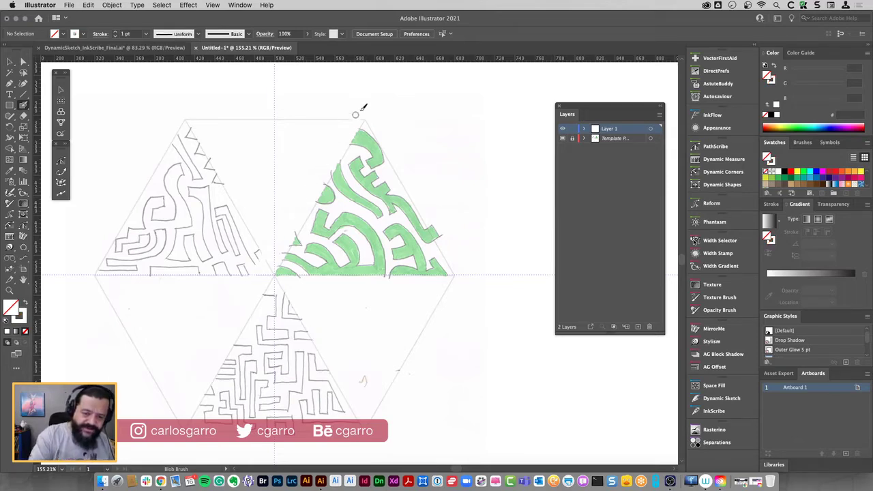
key("d")
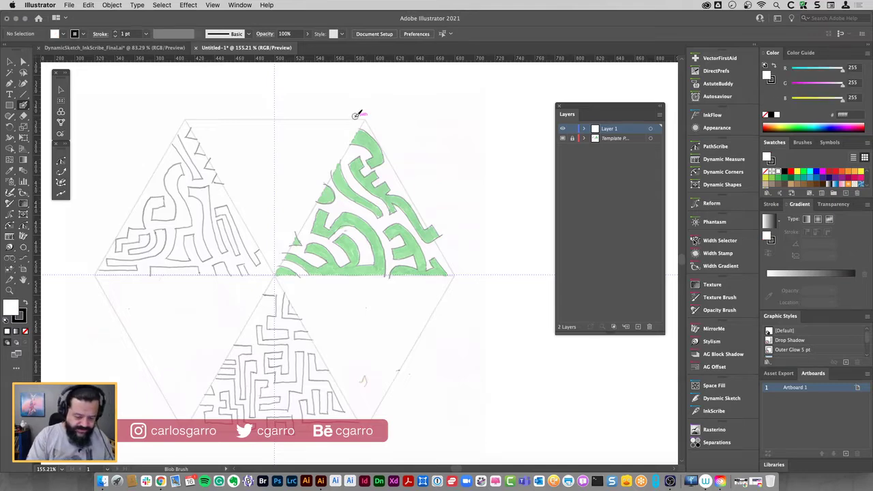
Sketch test triangles around the green and lower maze sections, undoing each one
mouse_move(361, 102)
left_mouse_down()
mouse_move(272, 292)
mouse_move(341, 128)
left_mouse_up()
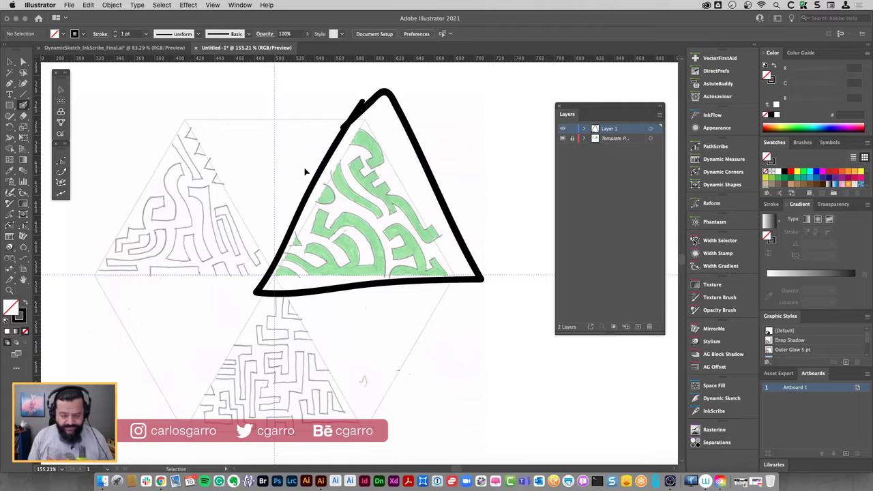
key("ctrl+z")
mouse_move(273, 268)
left_mouse_down()
mouse_move(306, 307)
mouse_move(279, 264)
left_mouse_up()
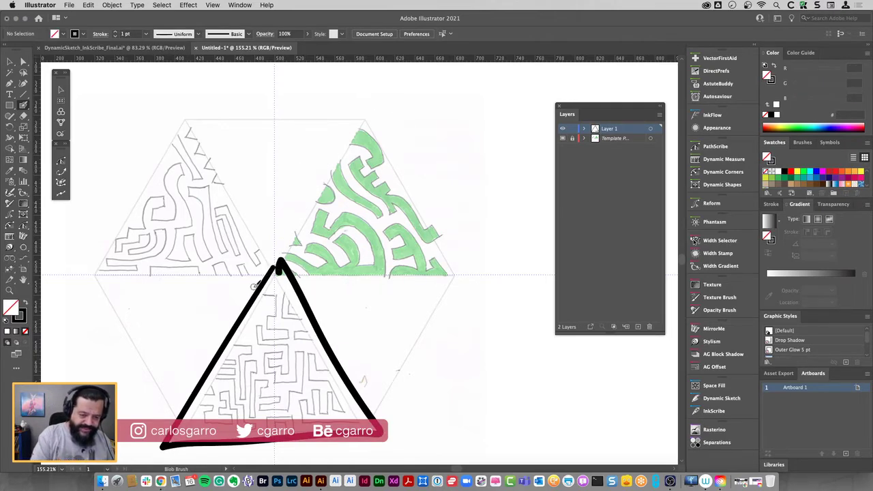
key("ctrl+z")
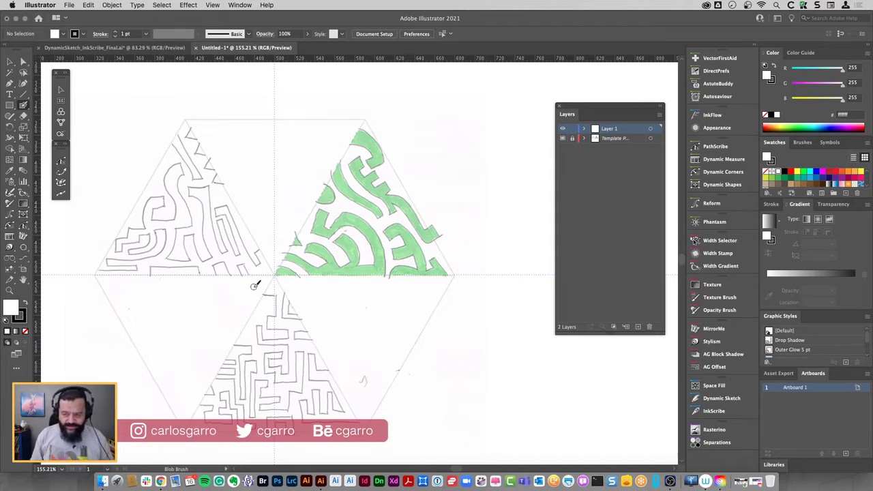
Rename Layer 1 to Anotaciones
double_click(611, 129)
type("Ar")
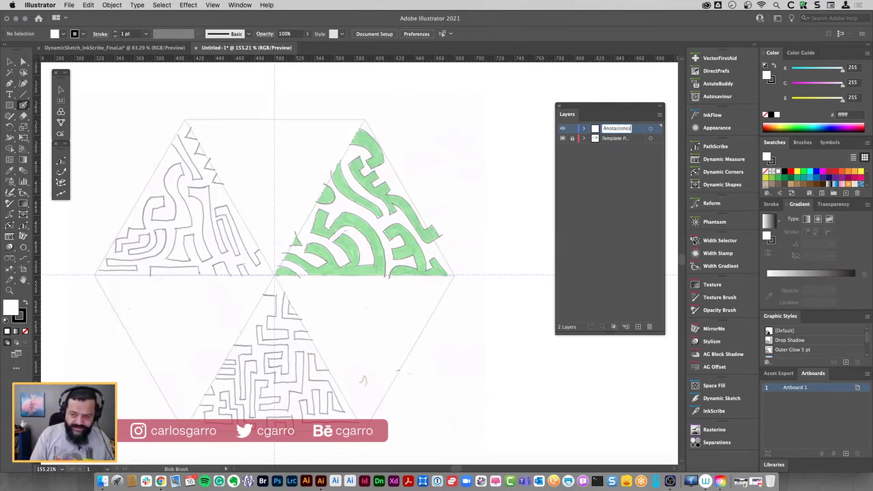
left_click(627, 139)
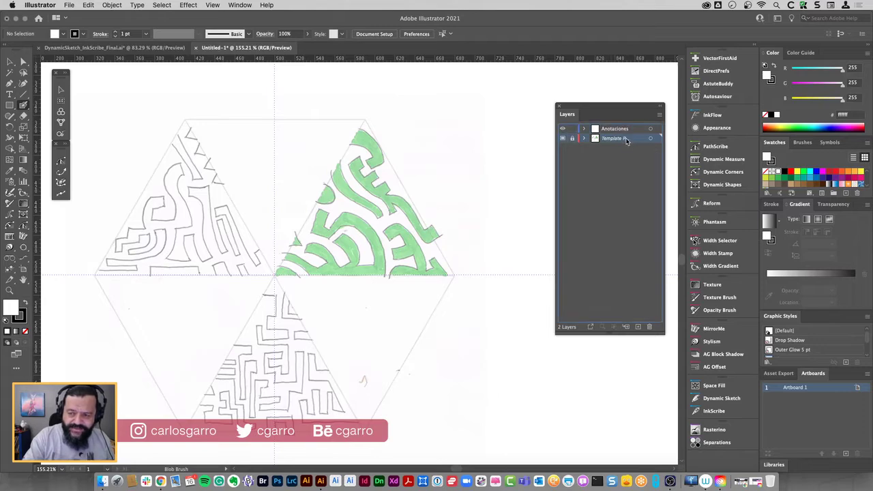
Add a new layer above the template and name it 001
left_click(636, 326)
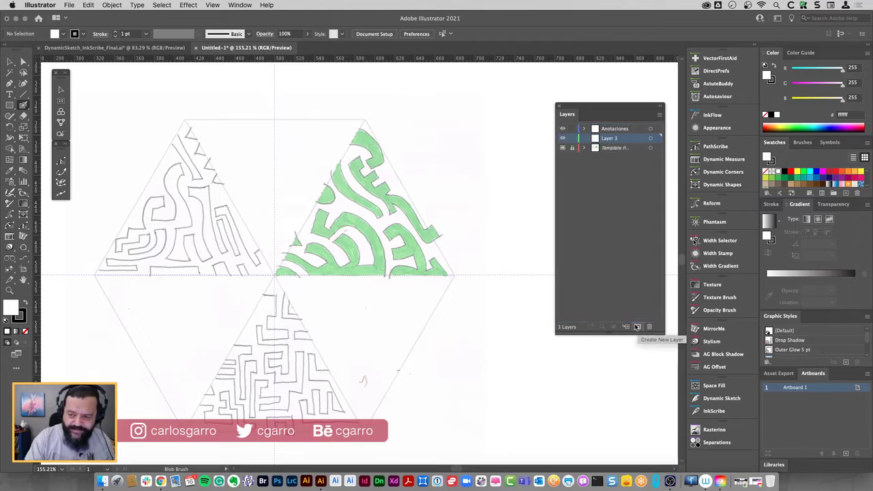
double_click(610, 138)
type("001")
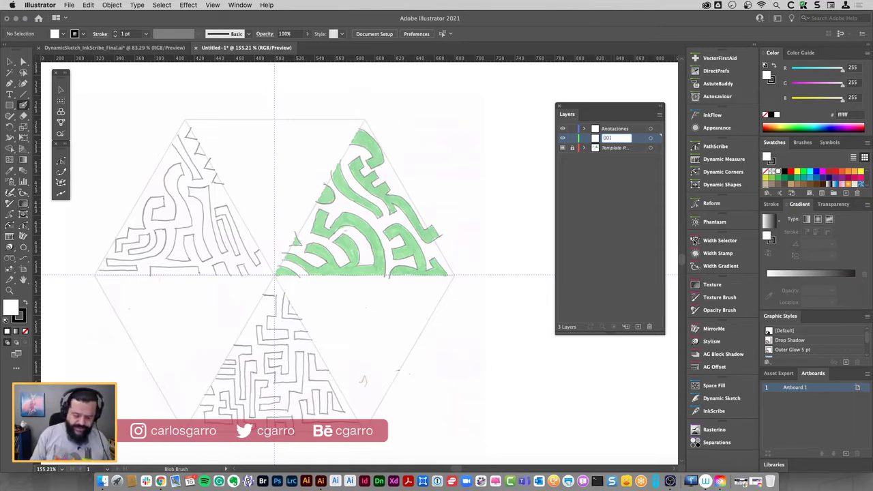
key("Return")
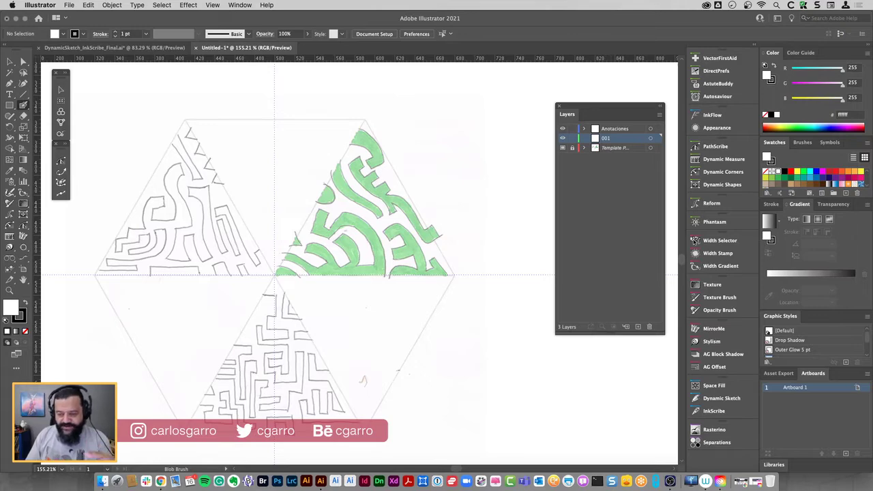
left_click_drag(617, 118, 621, 99)
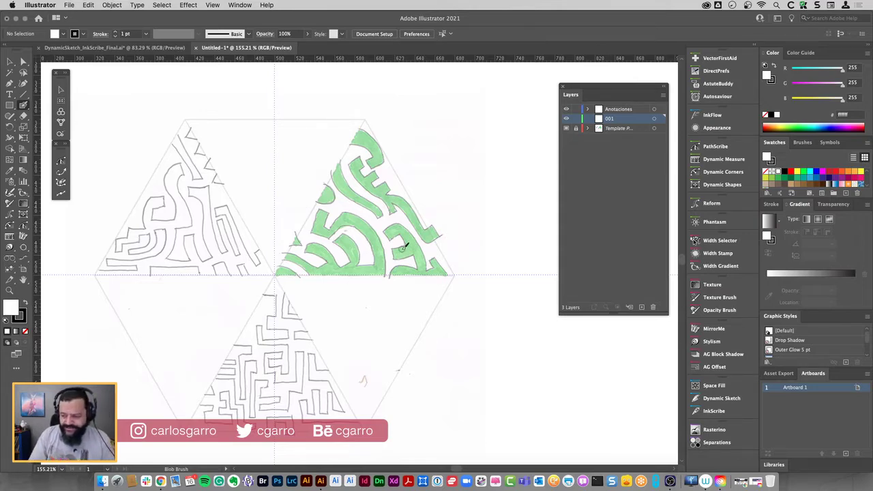
Open the MirrorMe symmetry settings, then view the Object menu's Repeat options (Radial, Grid, Mirror)
left_click(714, 329)
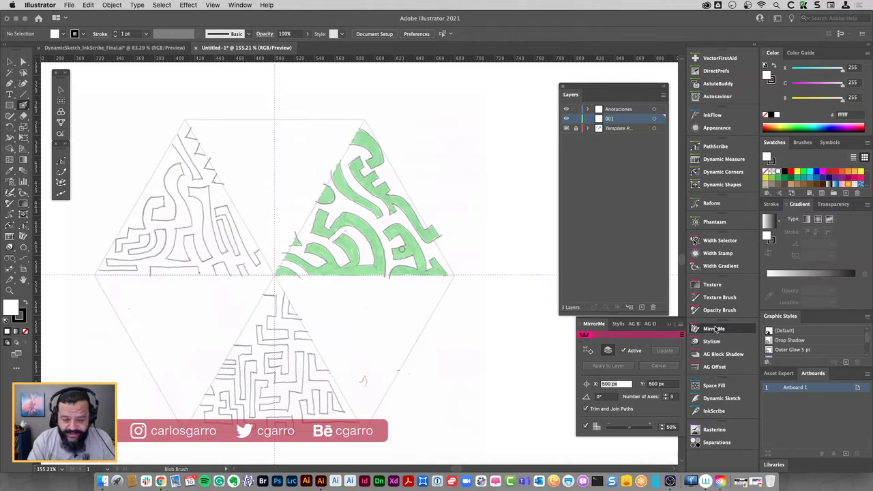
left_click(112, 5)
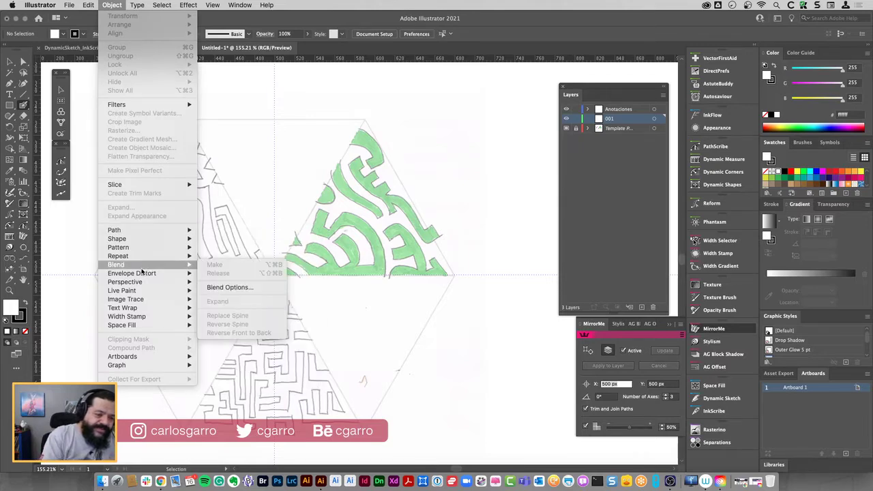
mouse_move(117, 256)
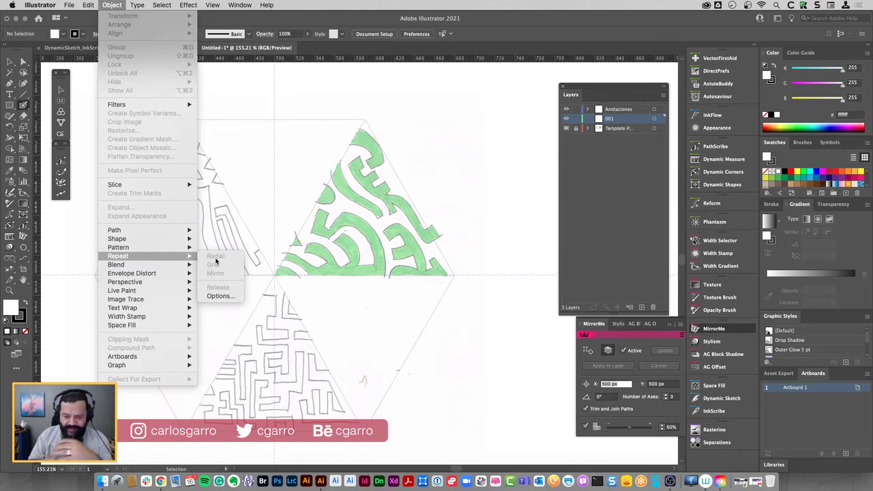
Drag the MirrorMe centre to where the triangles meet and bring up its apply choices
left_click(248, 164)
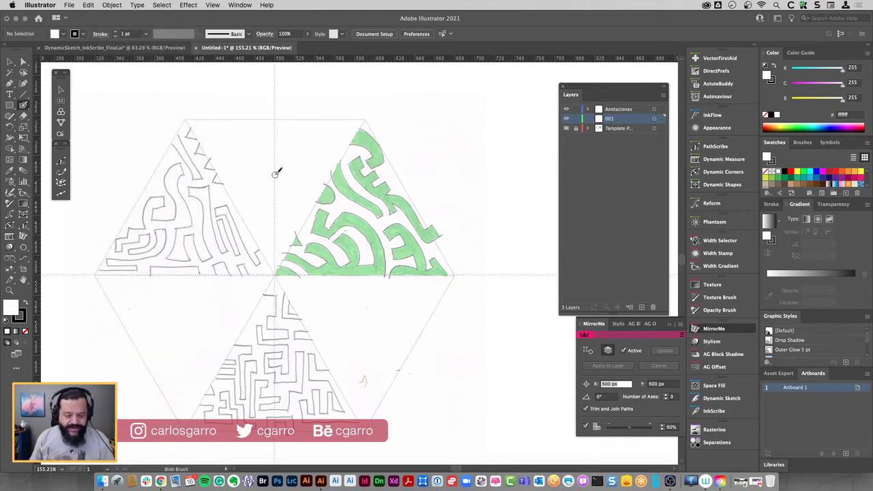
key("v")
left_click(22, 237)
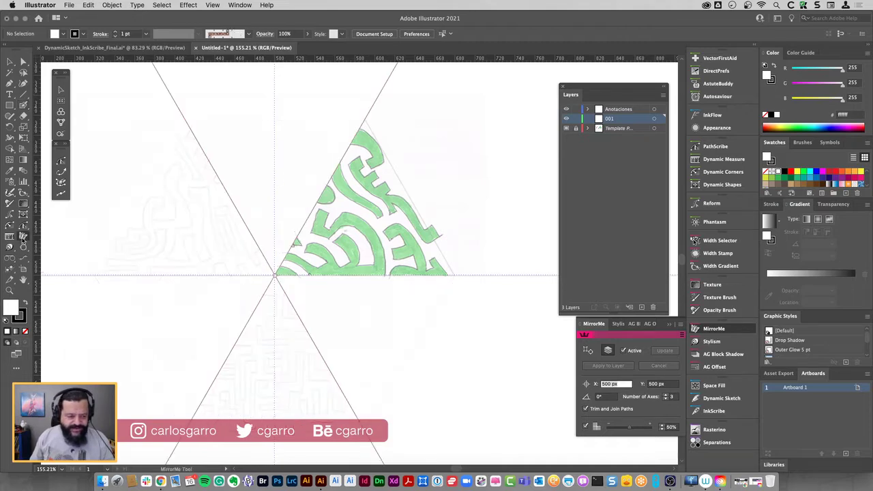
mouse_move(55, 232)
left_mouse_down()
mouse_move(254, 298)
mouse_move(274, 275)
left_mouse_up()
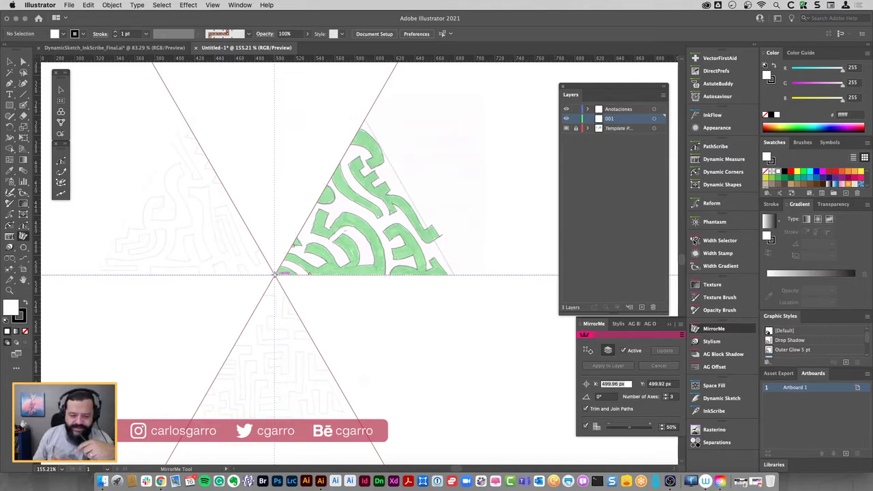
left_click(275, 275)
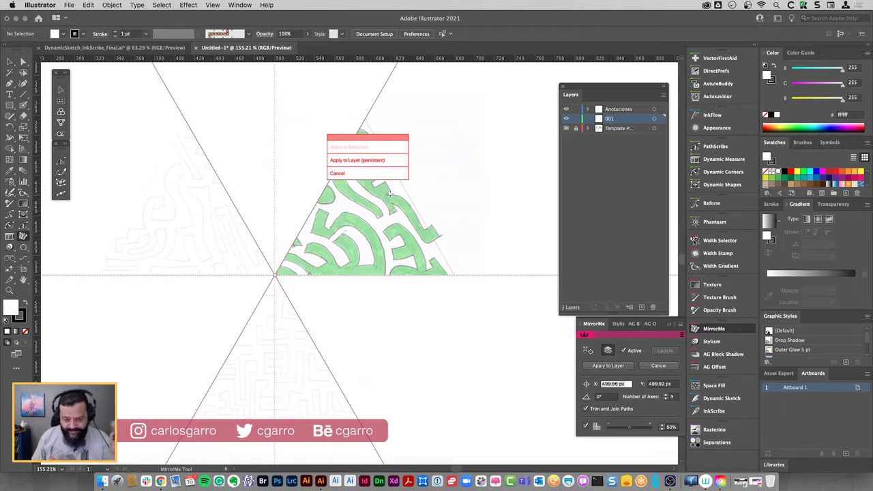
Try 4 and 8 mirror axes, settle on 3, and apply persistently to layer 001
left_click(666, 395)
left_click(666, 395)
left_click(667, 396)
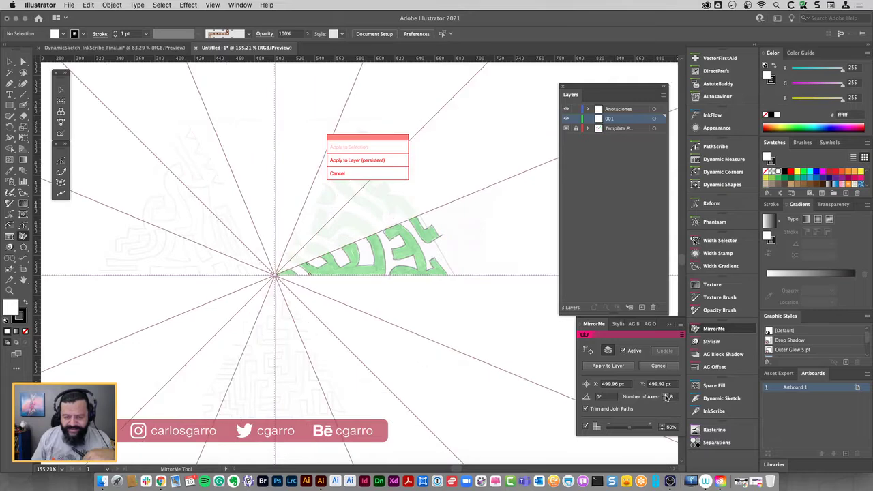
left_click(667, 400)
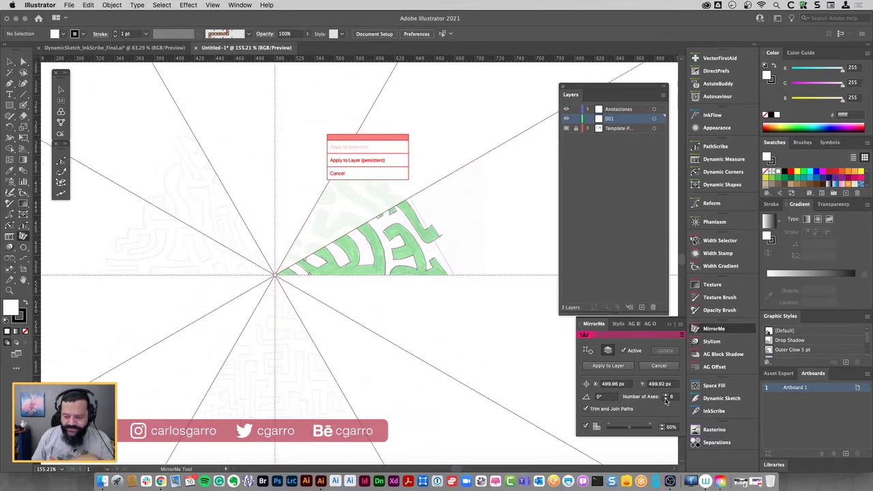
left_click(667, 401)
left_click(666, 400)
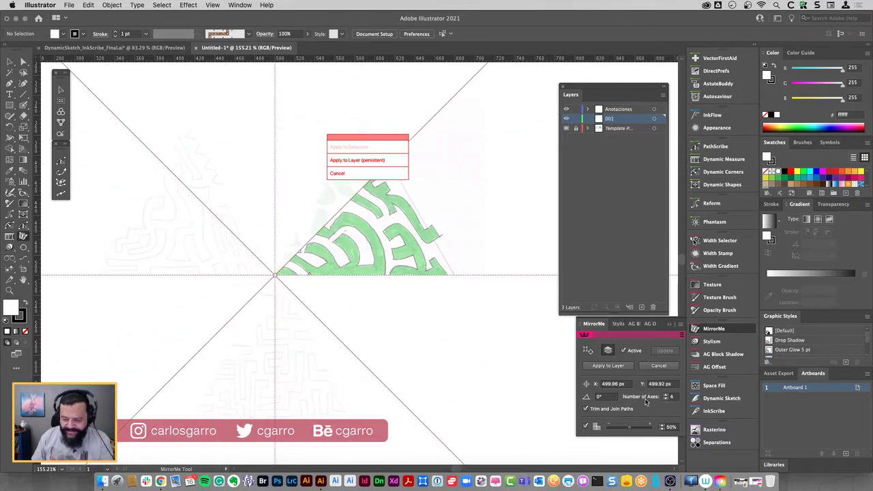
left_click(667, 400)
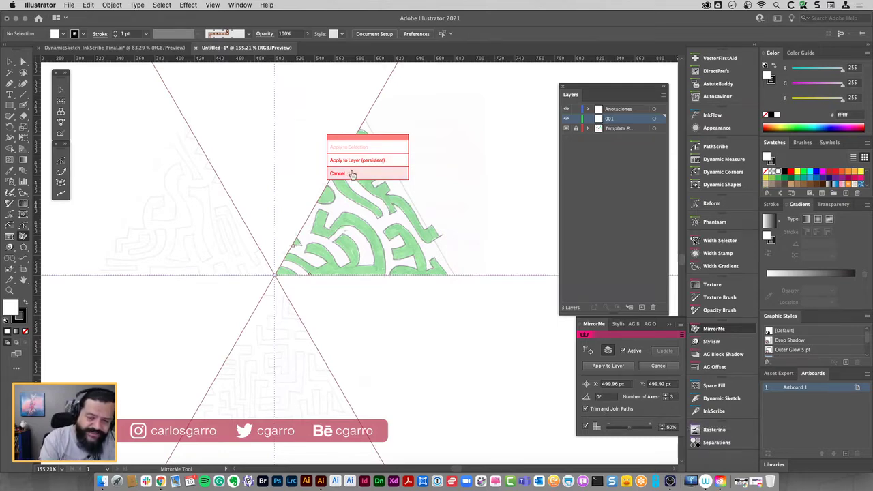
left_click(388, 161)
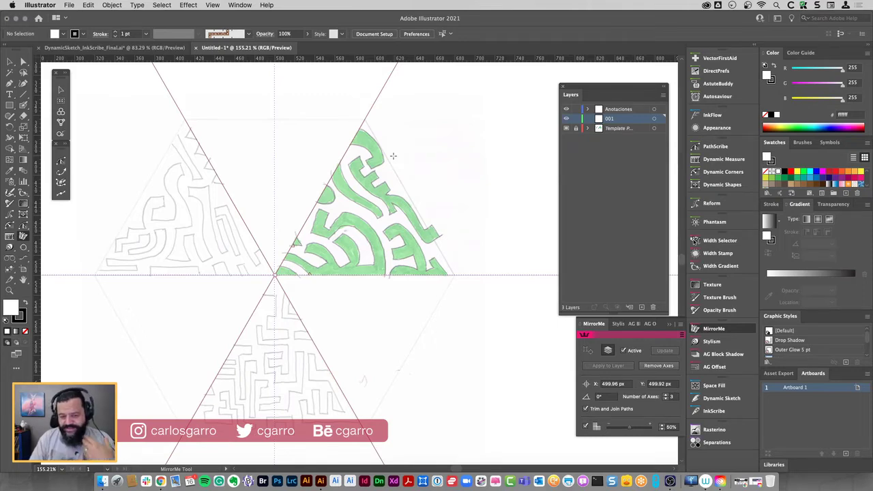
Centre the three-axis mirror at X 500 px, Y 500 px and reapply it persistently to the layer
left_click_drag(341, 230, 486, 149)
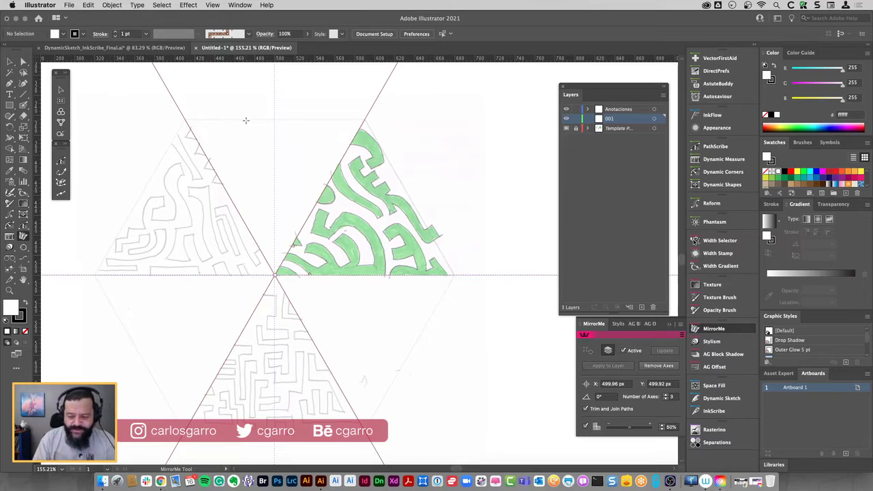
left_click(624, 384)
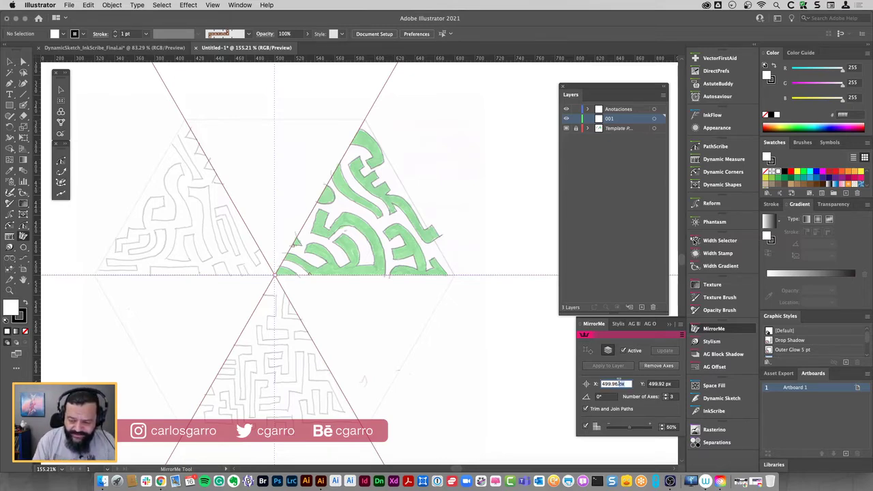
type("500")
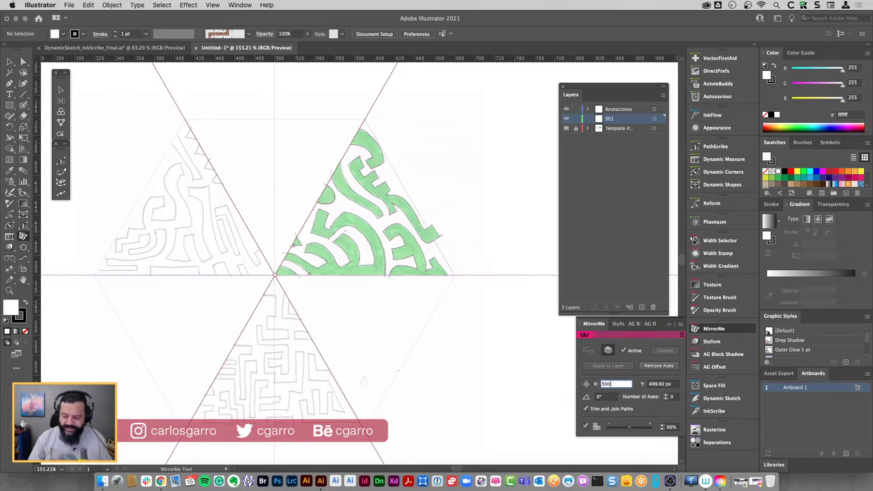
key("Tab")
type("5")
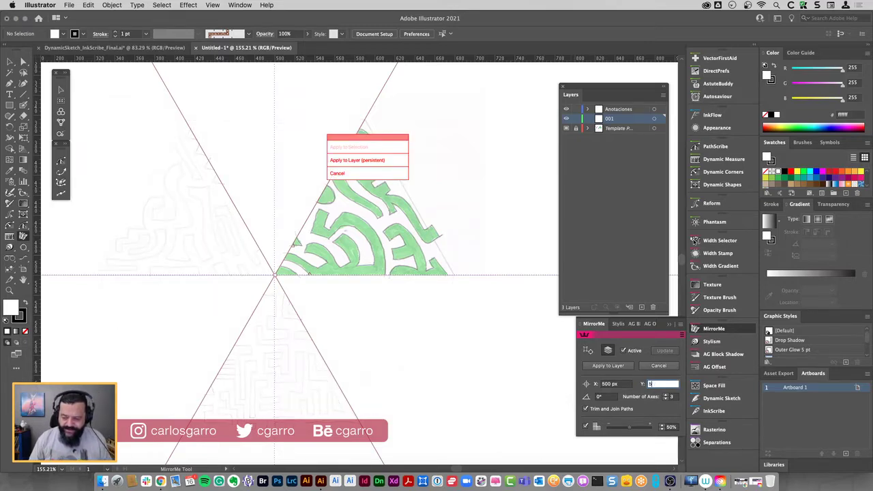
key("Tab")
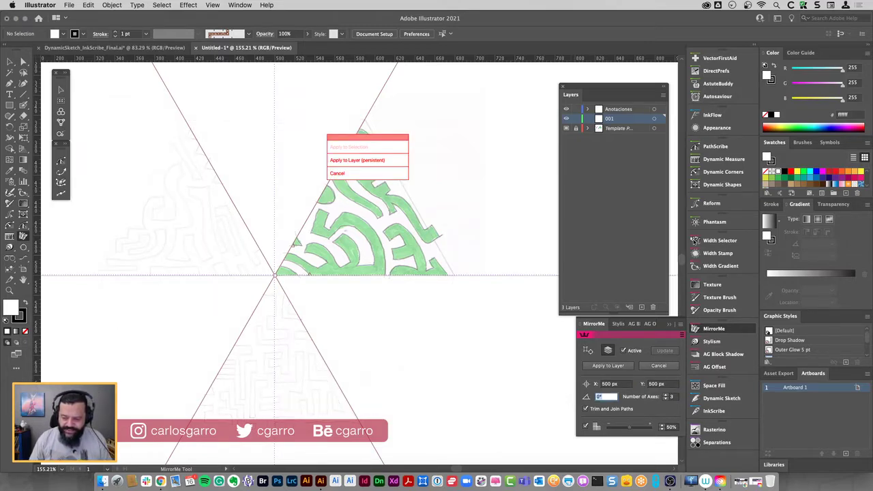
left_click(369, 160)
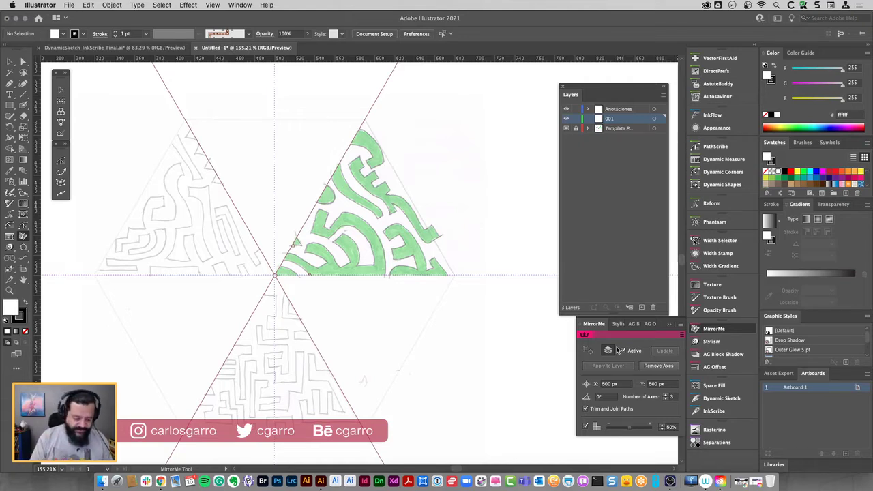
key("shift+b")
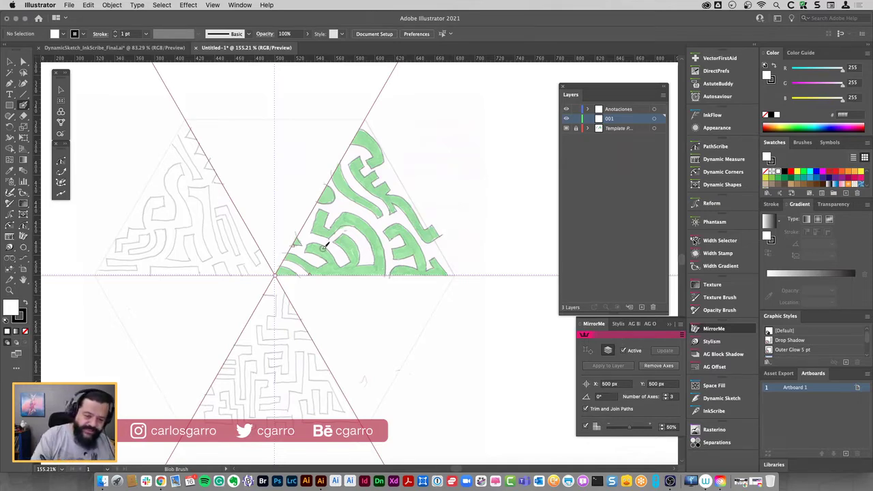
left_click_drag(308, 257, 441, 184)
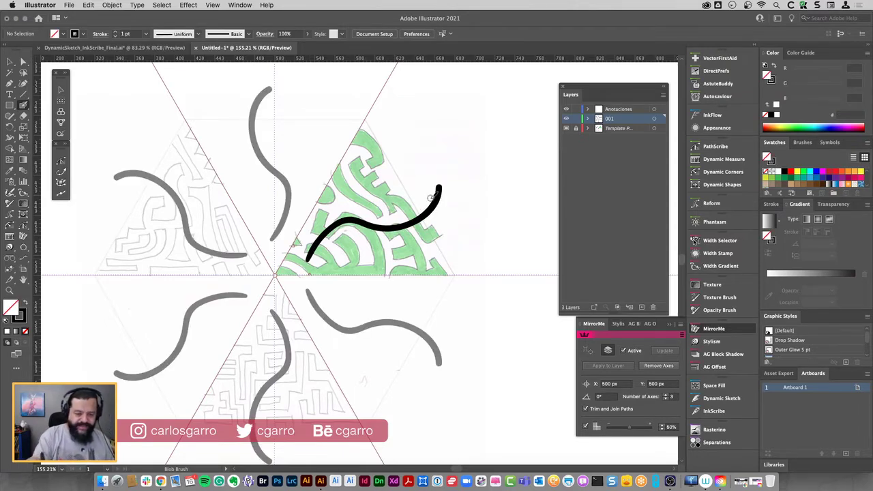
key("super+z")
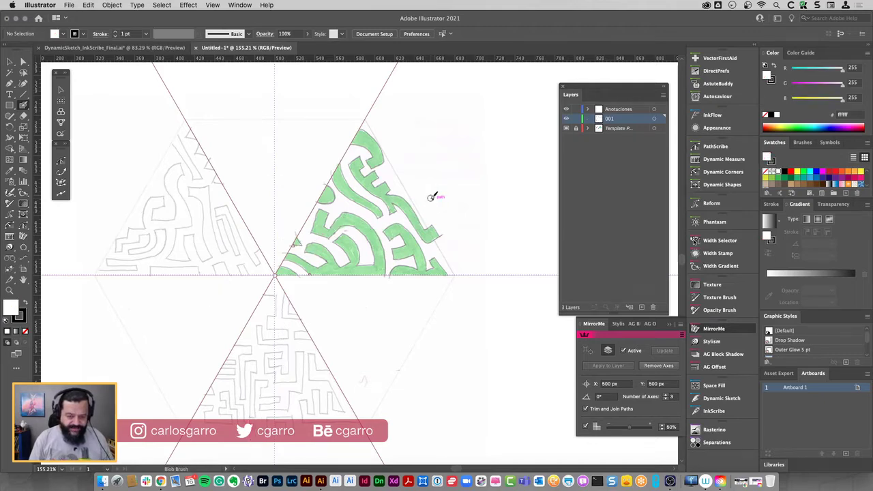
left_click_drag(321, 276, 401, 275)
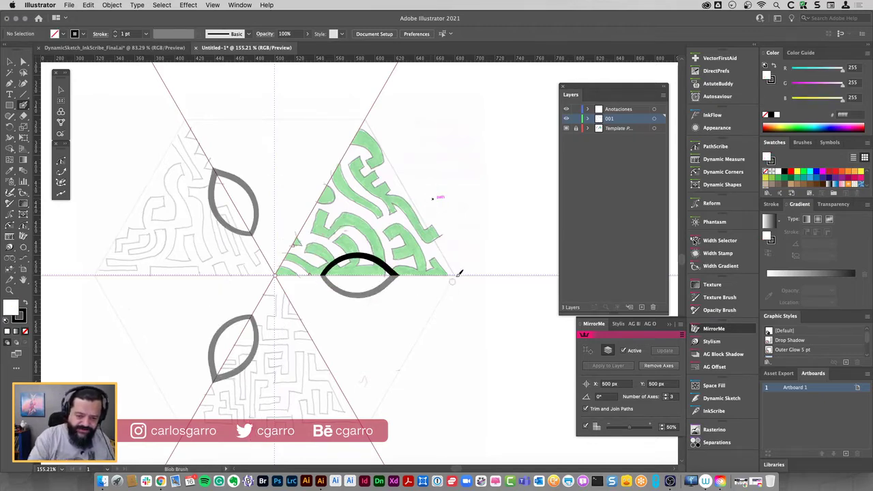
left_click_drag(307, 281, 311, 210)
left_click_drag(282, 258, 298, 250)
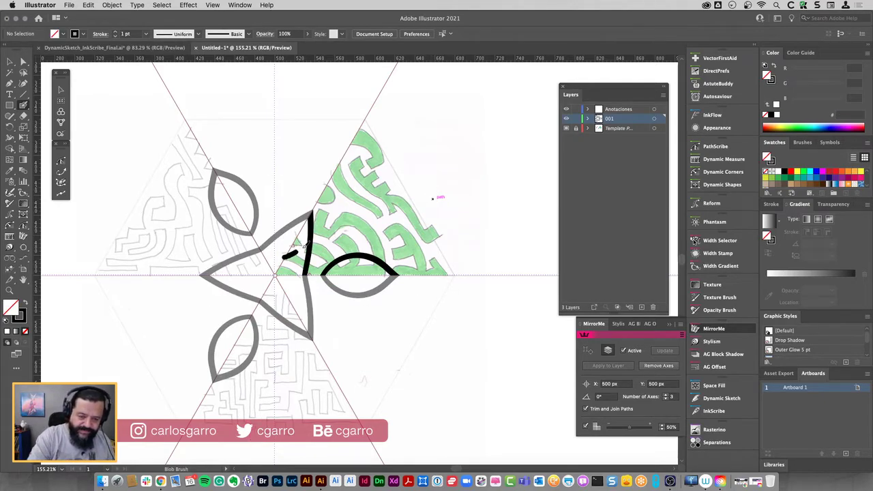
mouse_move(335, 170)
left_mouse_down()
mouse_move(295, 271)
mouse_move(428, 276)
left_mouse_up()
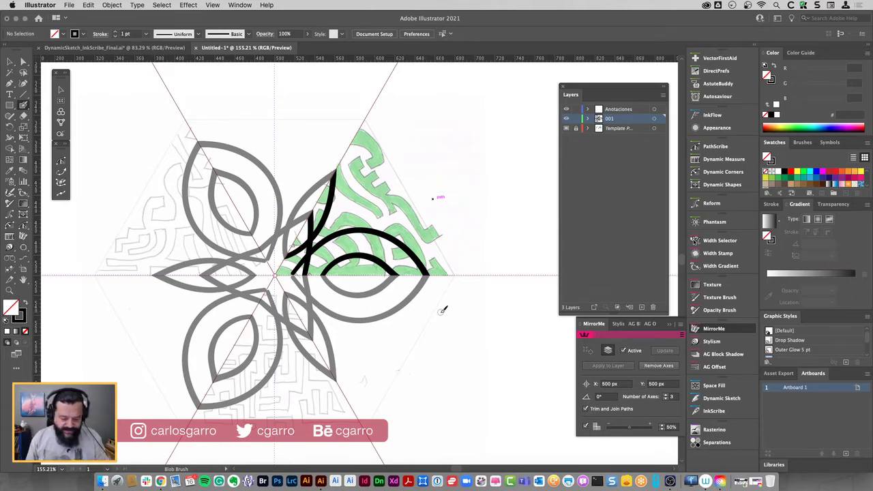
key("v")
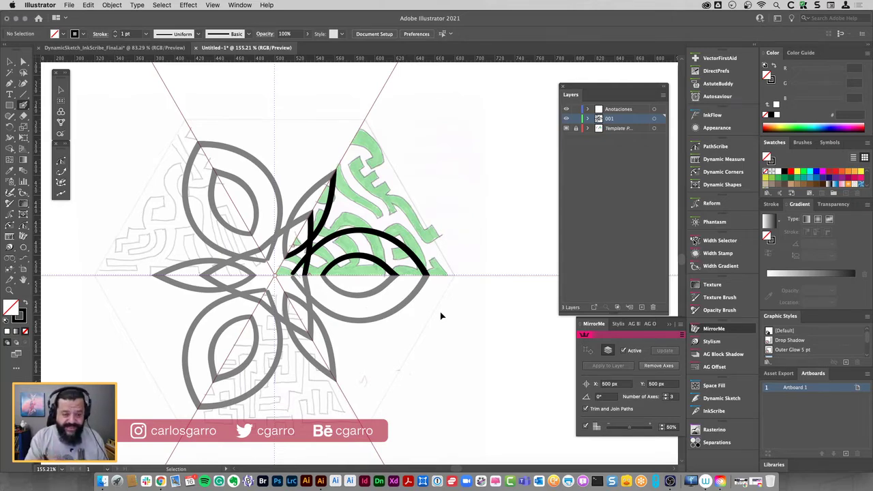
key("ctrl+a")
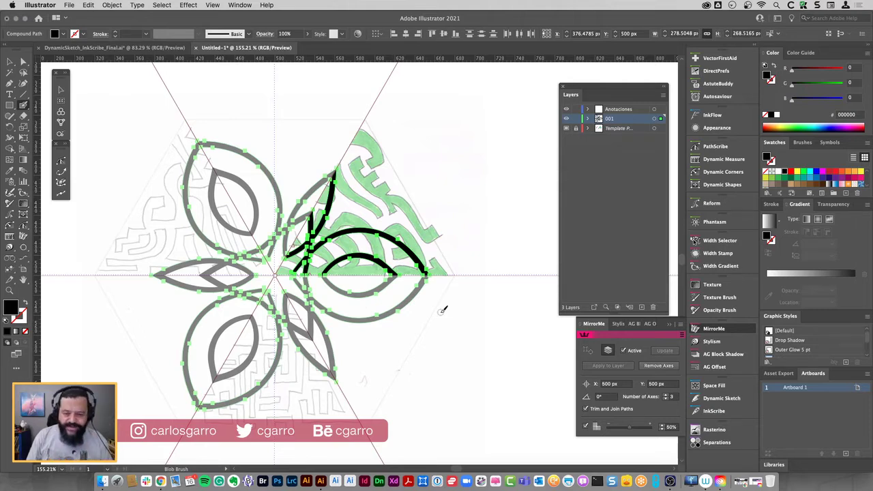
key("Delete")
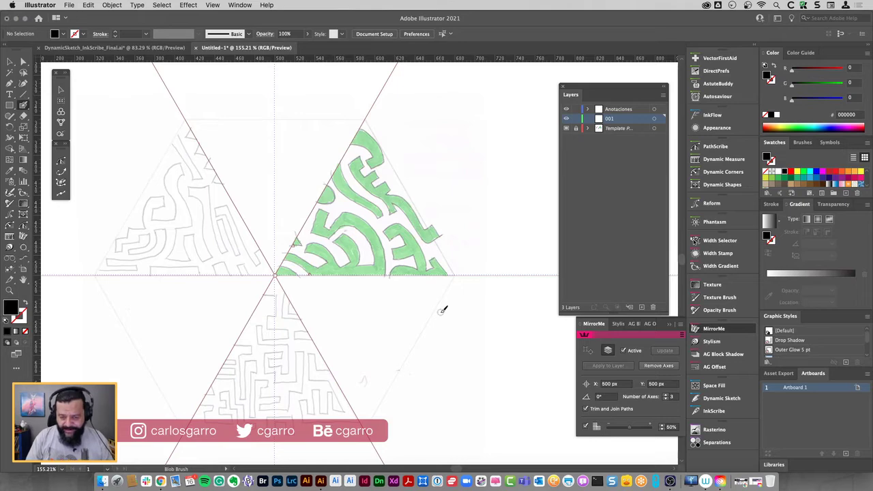
Draw and undo a test ellipse and rectangle, then zoom to about 269% on the green triangle
key("l")
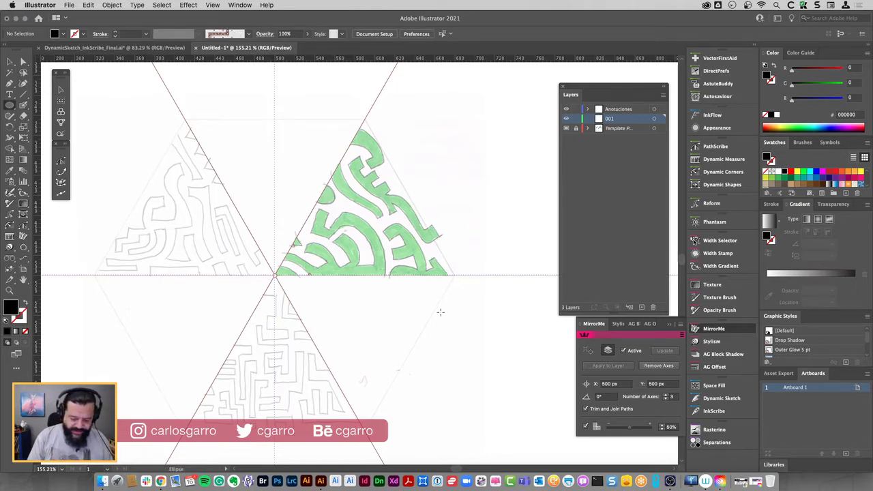
left_click_drag(404, 169, 497, 244)
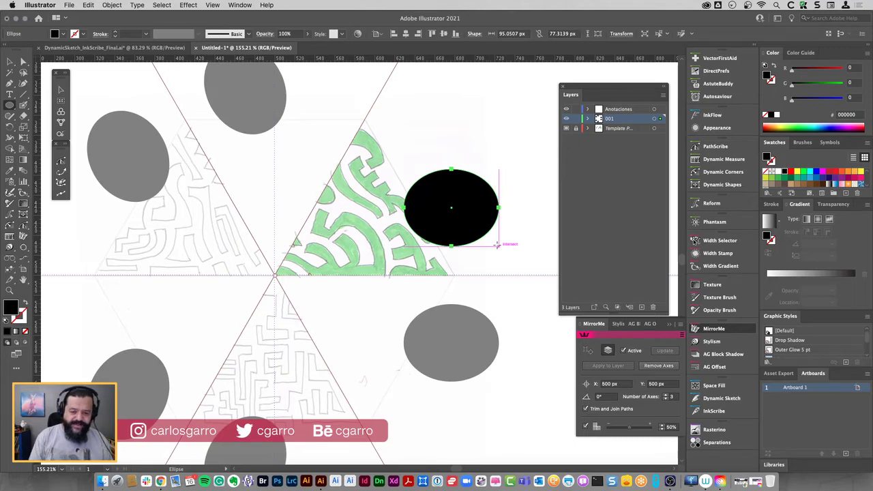
key("ctrl+z")
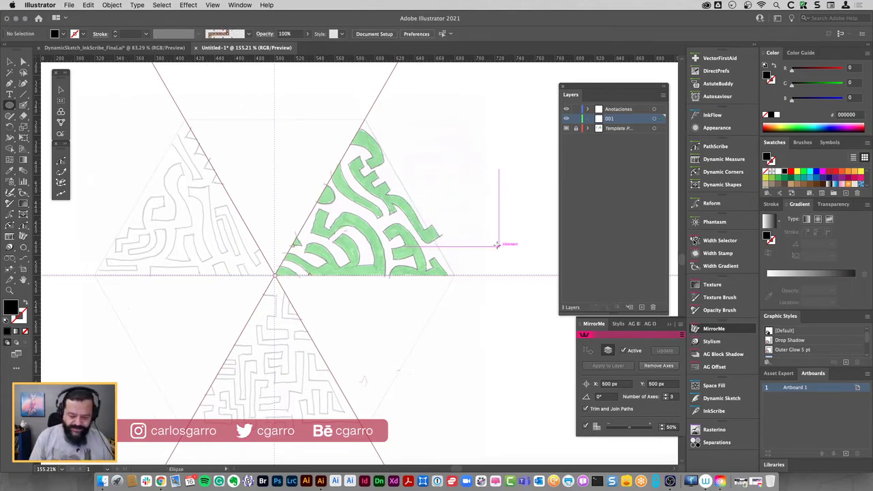
left_click_drag(373, 170, 495, 247)
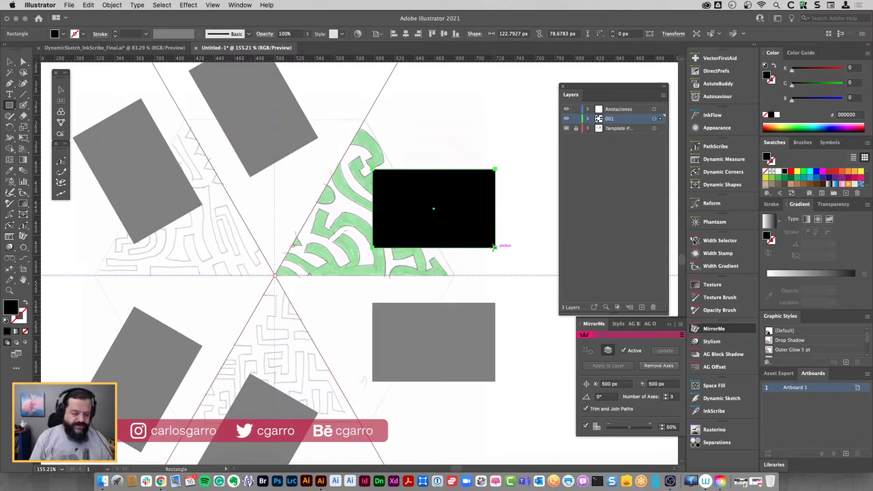
key("ctrl+z")
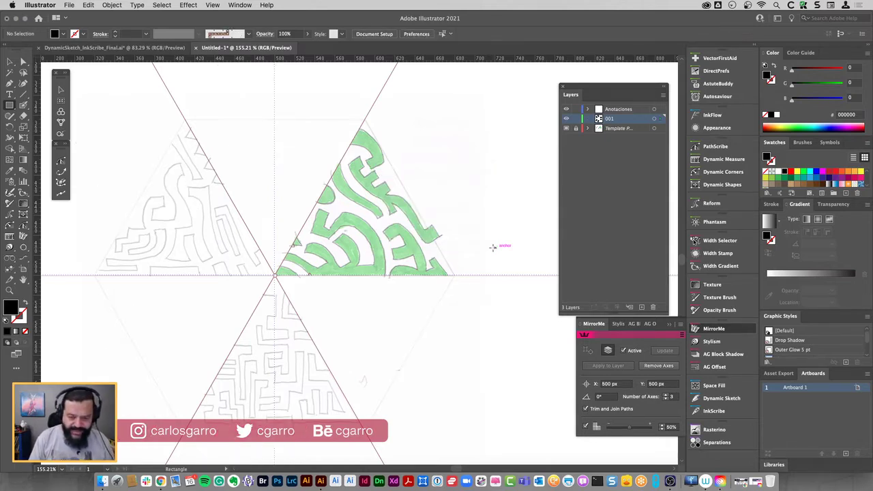
key("z")
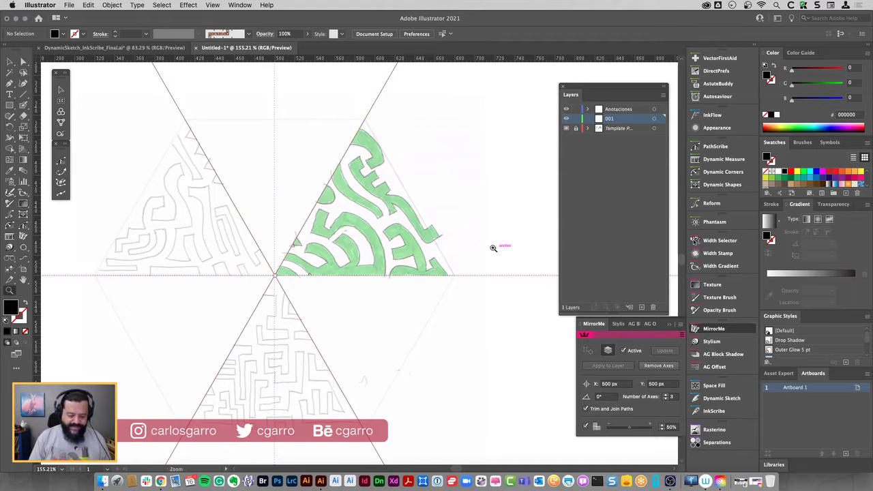
left_click_drag(201, 94, 499, 329)
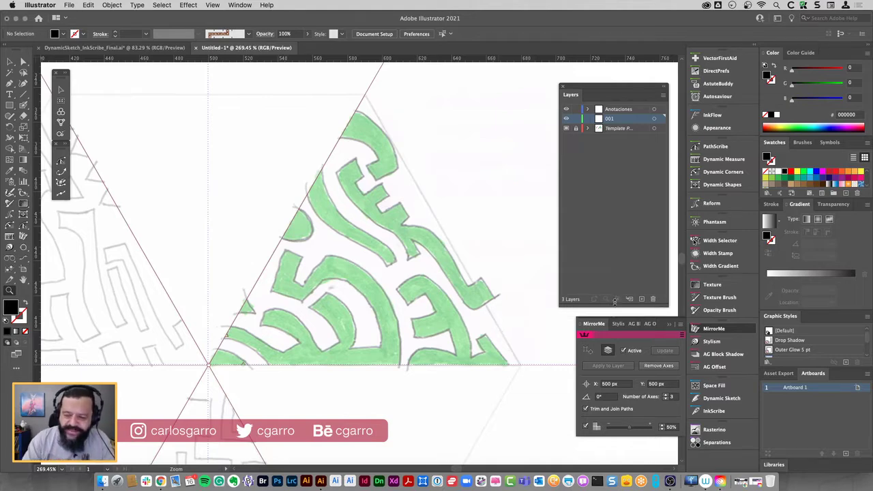
Sketch a wavy S-curve with Dynamic Sketch and give it default white fill and black 1 pt stroke
left_click_drag(616, 314, 615, 207)
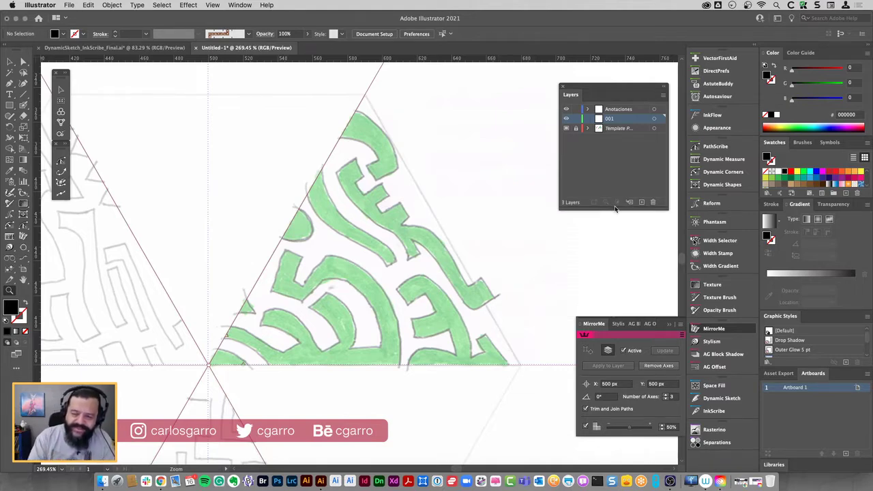
left_click(11, 118)
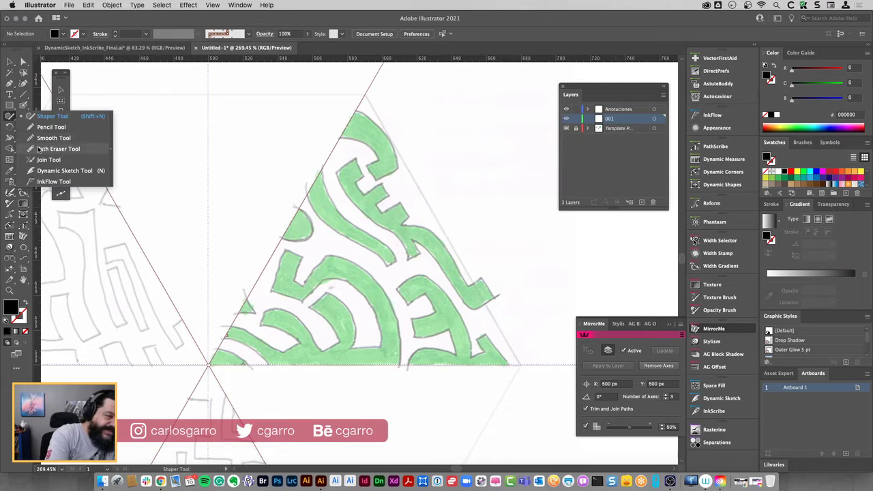
left_click(54, 171)
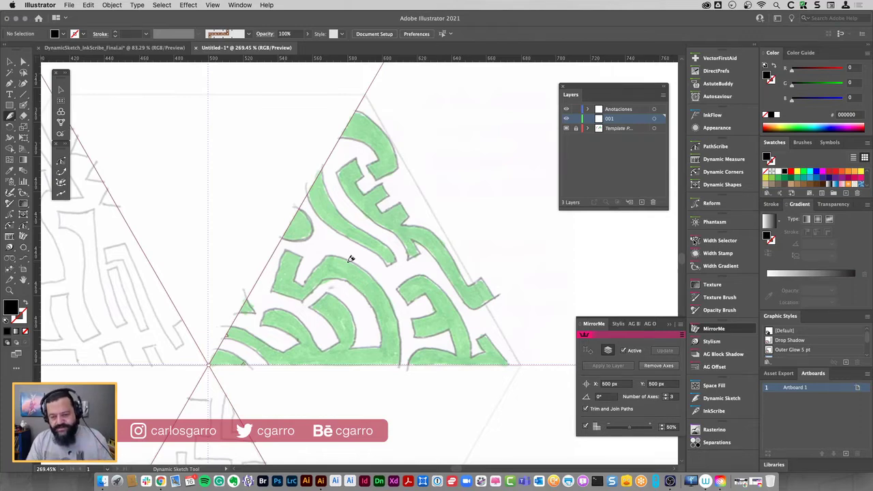
mouse_move(485, 302)
left_mouse_down()
mouse_move(350, 346)
mouse_move(318, 335)
left_mouse_up()
mouse_move(287, 254)
left_mouse_down()
mouse_move(299, 228)
mouse_move(576, 234)
left_mouse_up()
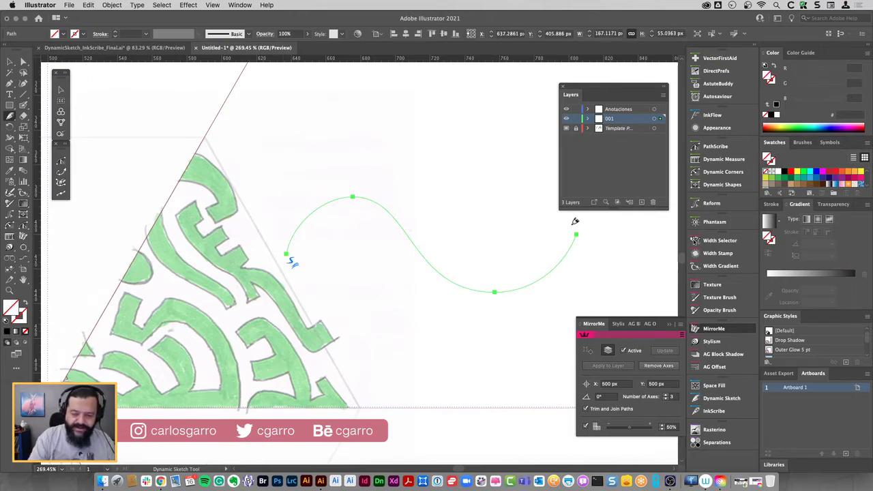
key("d")
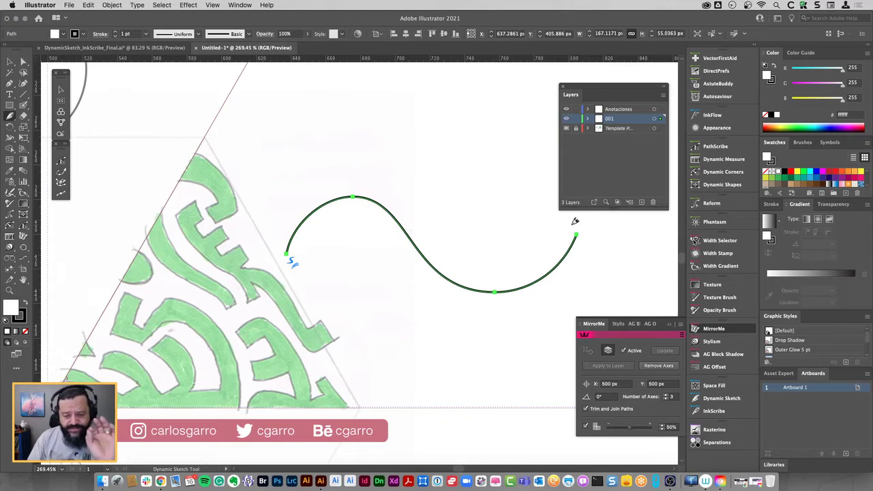
Confirm the Dynamic Sketch preferences and delete the test wavy curve
key("Return")
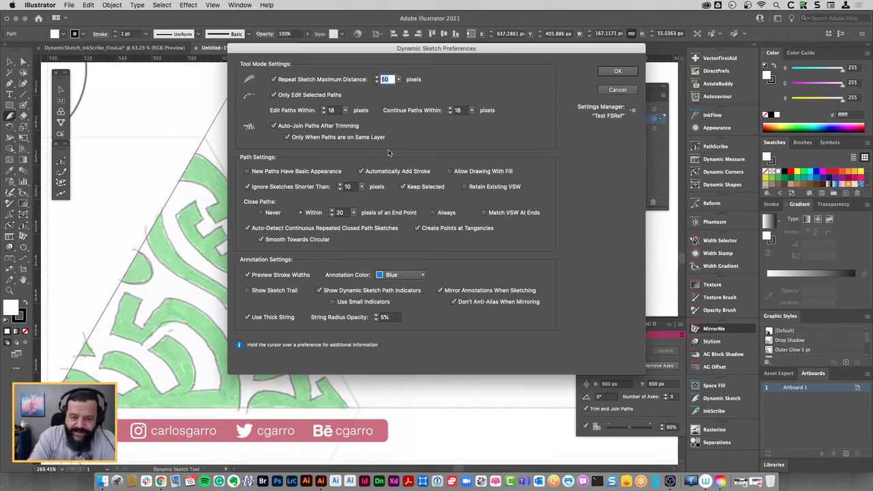
left_click(618, 71)
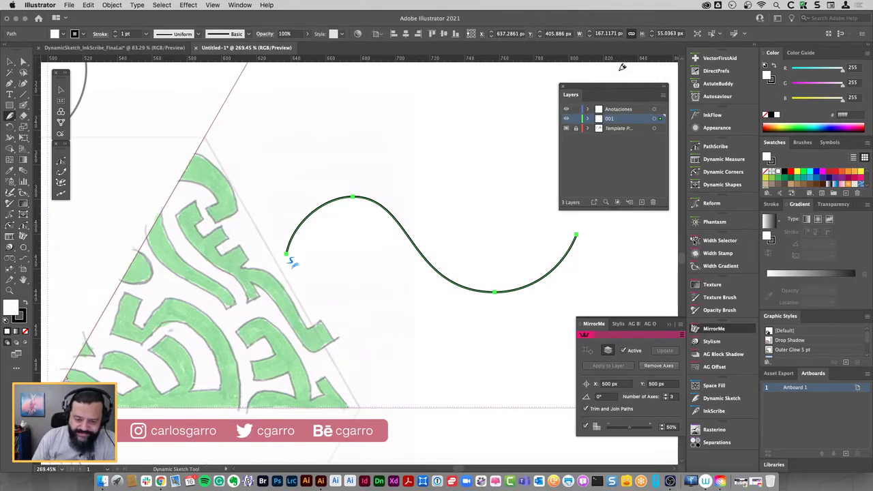
key("Delete")
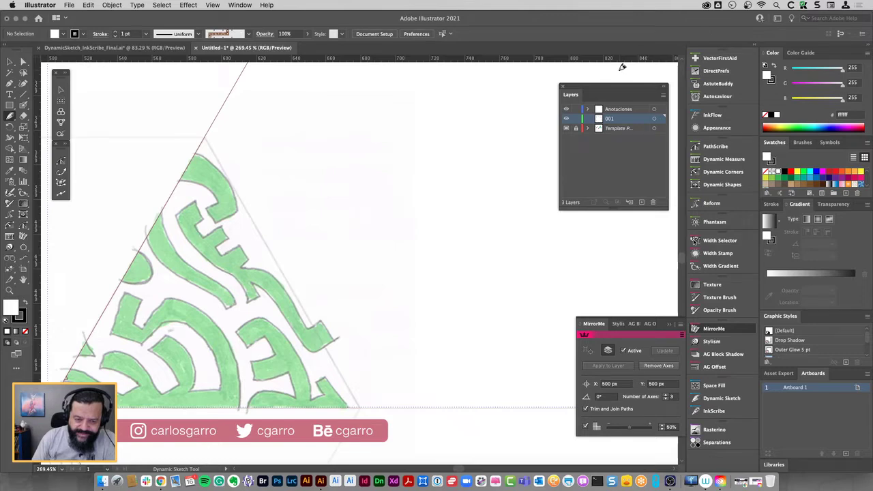
Pan back to the green triangle and open the Dynamic Sketch stroke-weight choices
left_click_drag(269, 308, 379, 235)
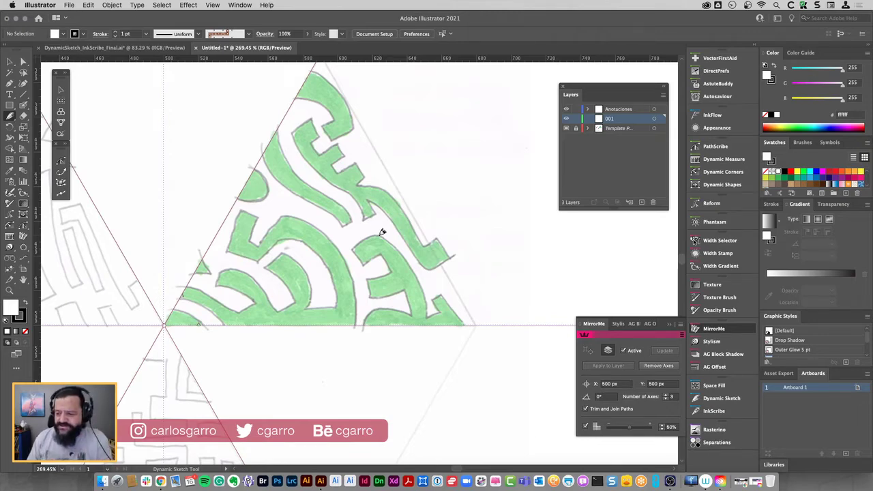
left_click(725, 401)
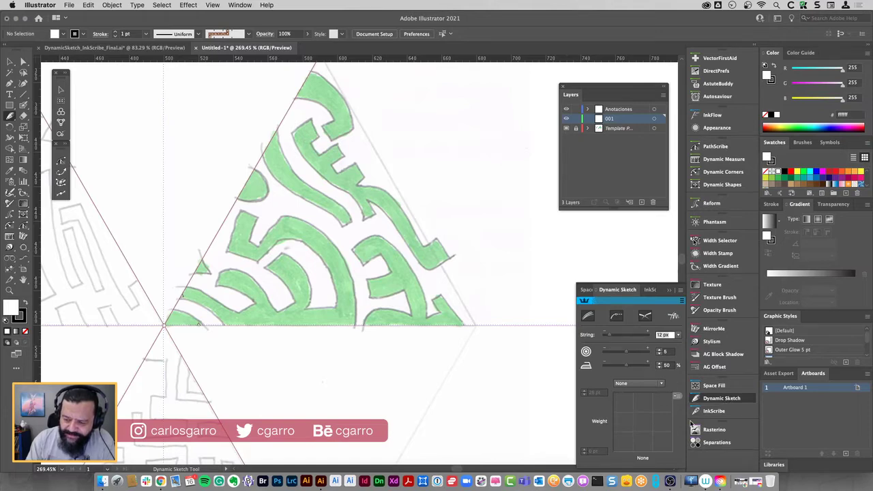
left_click(650, 385)
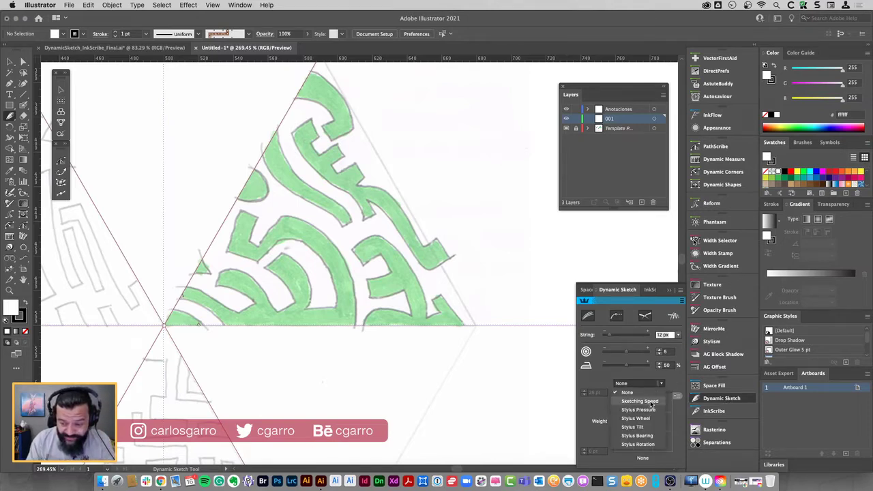
left_click(651, 403)
left_click(653, 385)
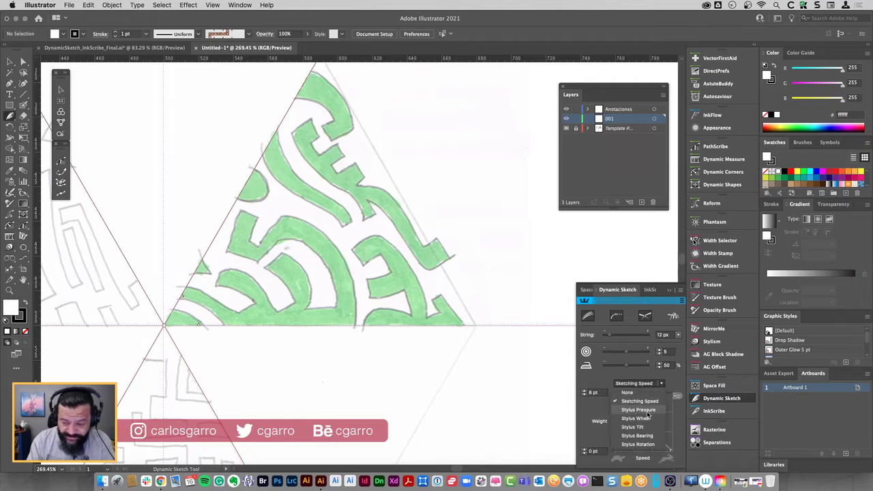
left_click(649, 410)
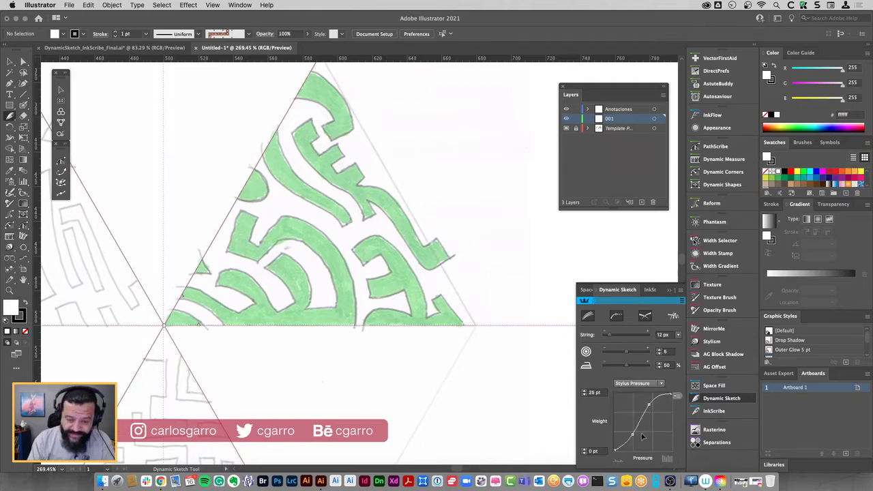
mouse_move(302, 290)
left_mouse_down()
mouse_move(392, 177)
mouse_move(505, 220)
left_mouse_up()
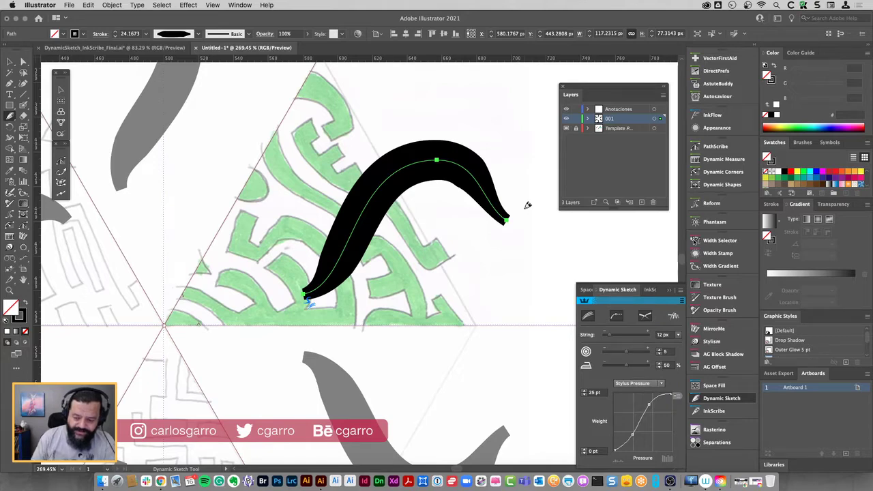
mouse_move(649, 404)
left_mouse_down()
mouse_move(653, 428)
mouse_move(636, 446)
mouse_move(658, 404)
left_mouse_up()
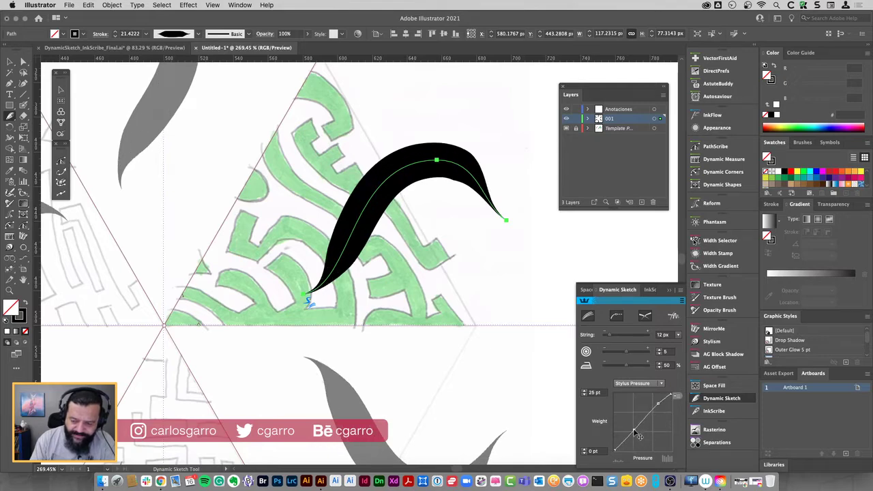
left_click_drag(636, 434, 633, 431)
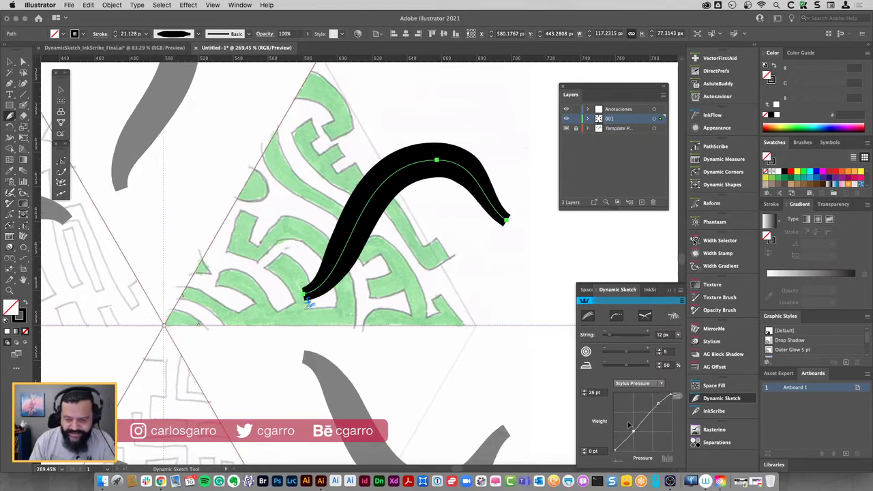
key("Delete")
left_click(638, 383)
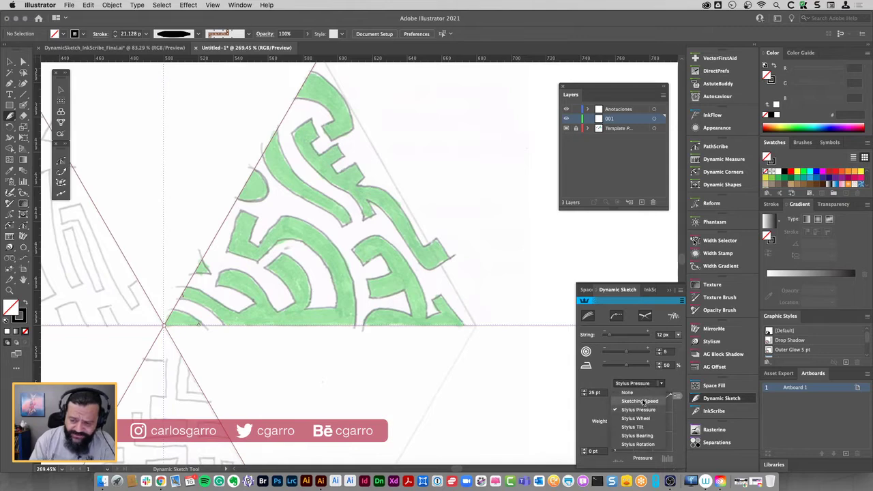
left_click(644, 393)
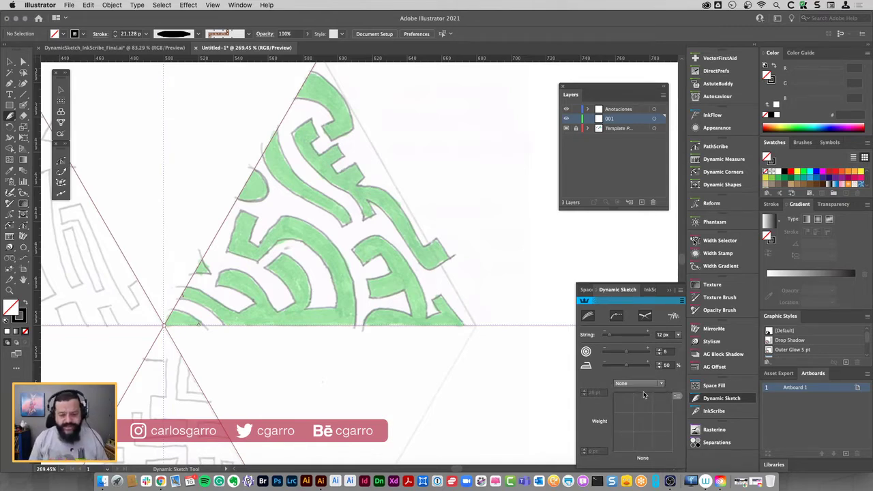
Reduce the drawing style to Basic Appearance with a 1 pt stroke, then reopen Dynamic Sketch settings
left_click_drag(253, 335, 297, 281)
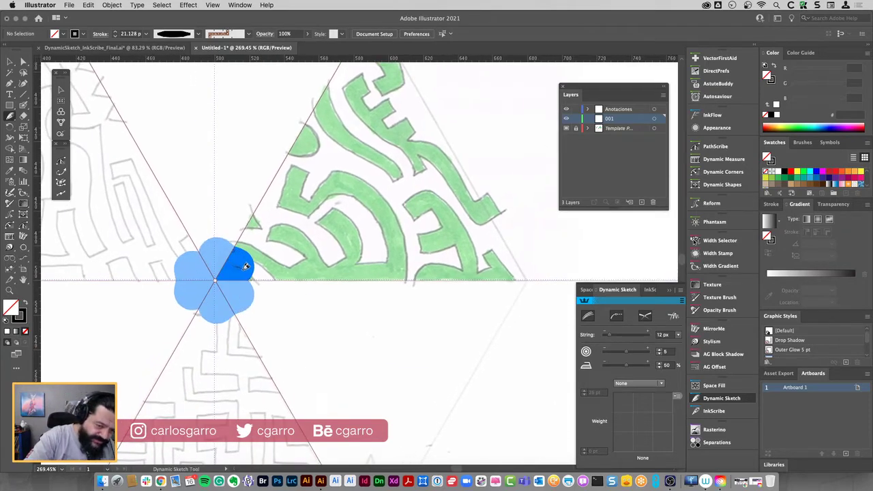
left_click(246, 266)
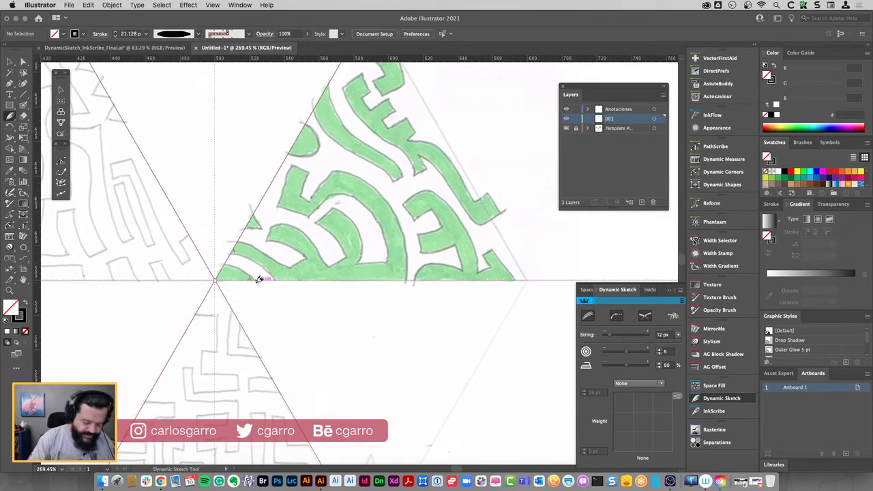
left_click(716, 127)
left_click(679, 110)
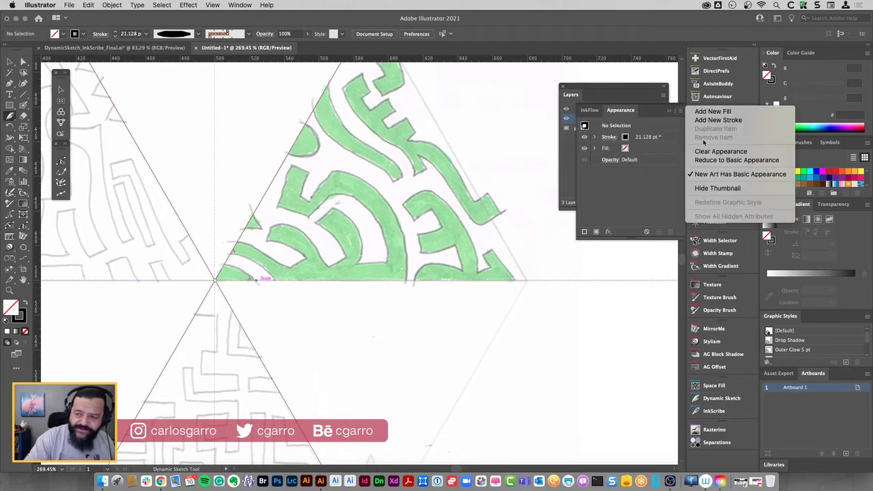
left_click(746, 161)
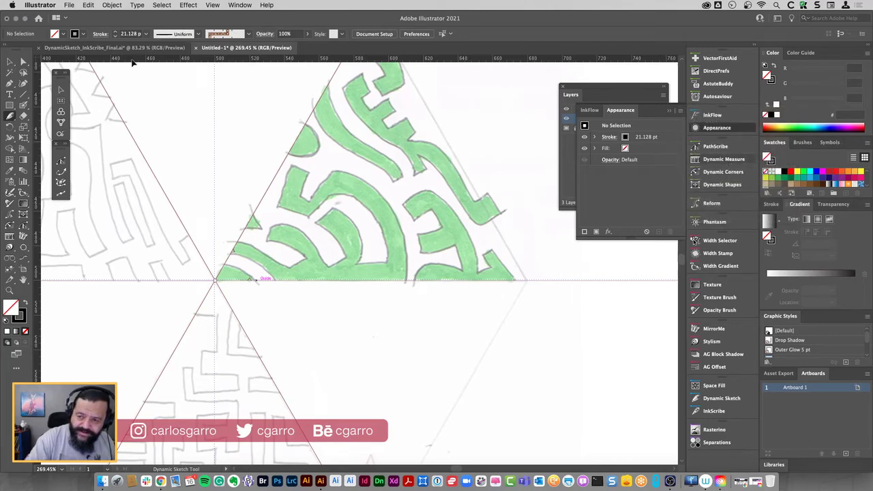
left_click(146, 39)
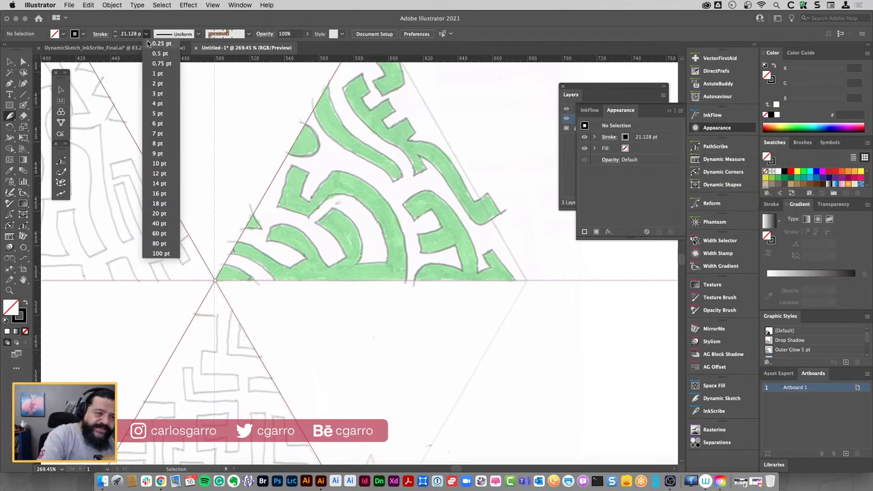
left_click(166, 71)
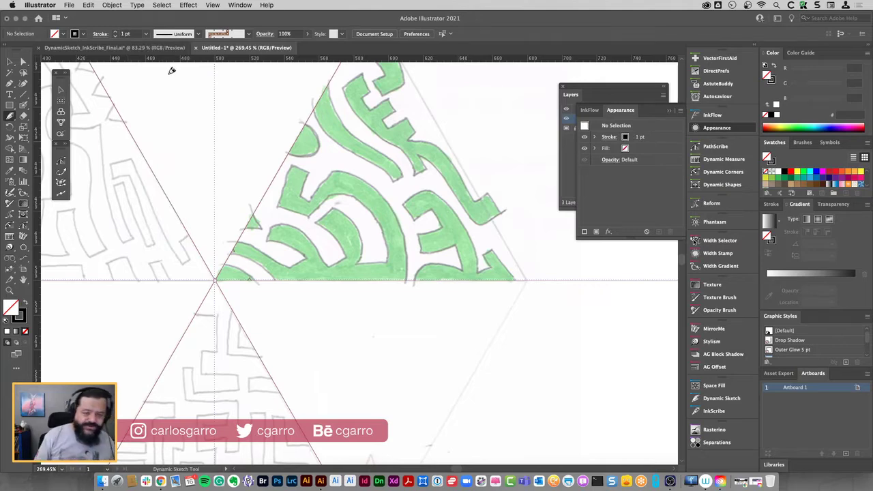
left_click(672, 109)
left_click(716, 399)
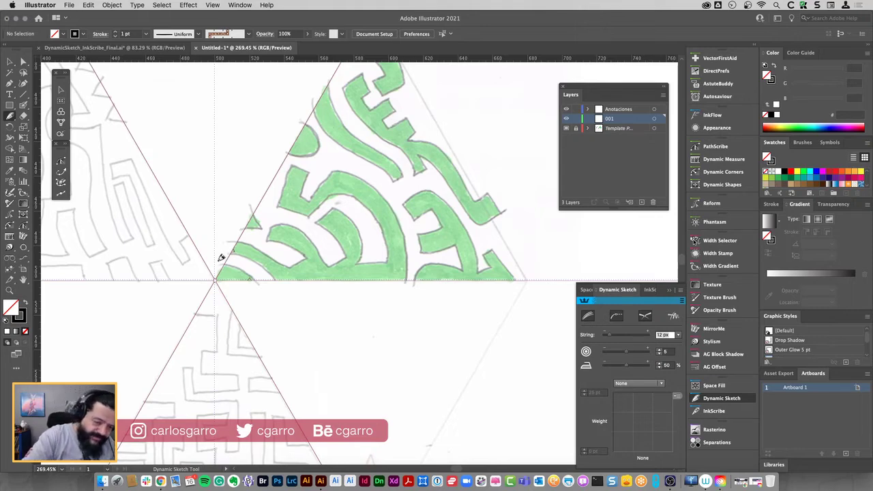
Sketch a mirrored arc at the mirror centre and zoom in on it
left_click_drag(222, 255, 259, 281)
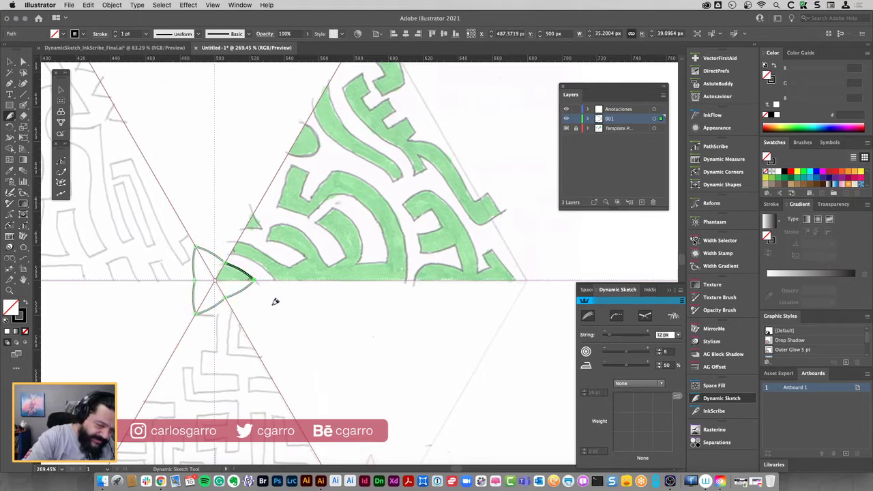
key("v")
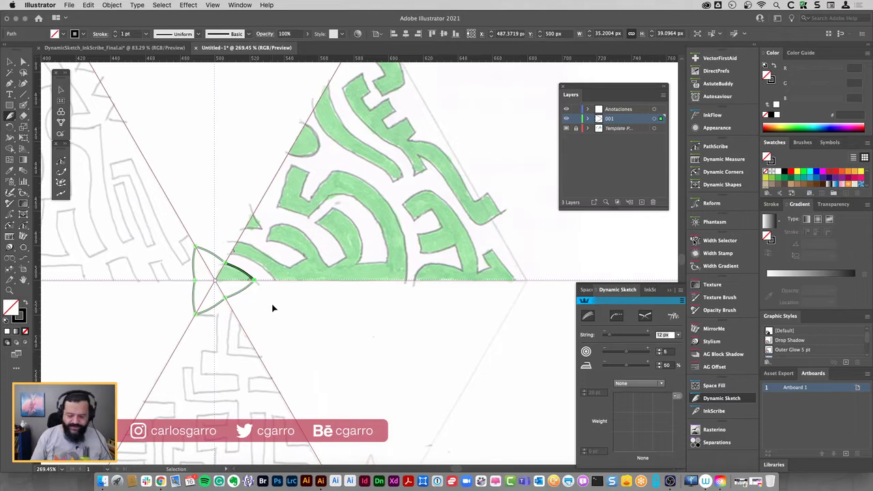
key("ctrl+plus")
key("ctrl+plus")
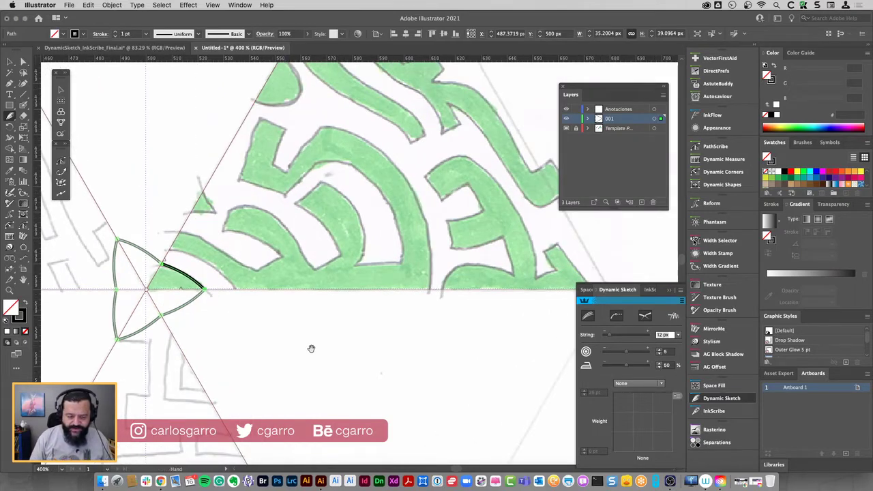
left_click_drag(311, 349, 411, 329)
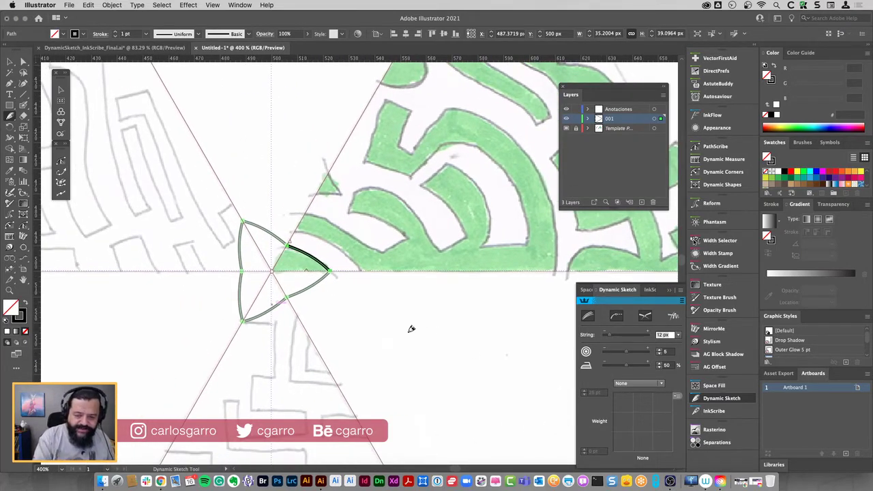
Float the Dynamic Sketch panel, open MirrorMe options, and select the small curved triangle
left_click_drag(617, 290, 519, 298)
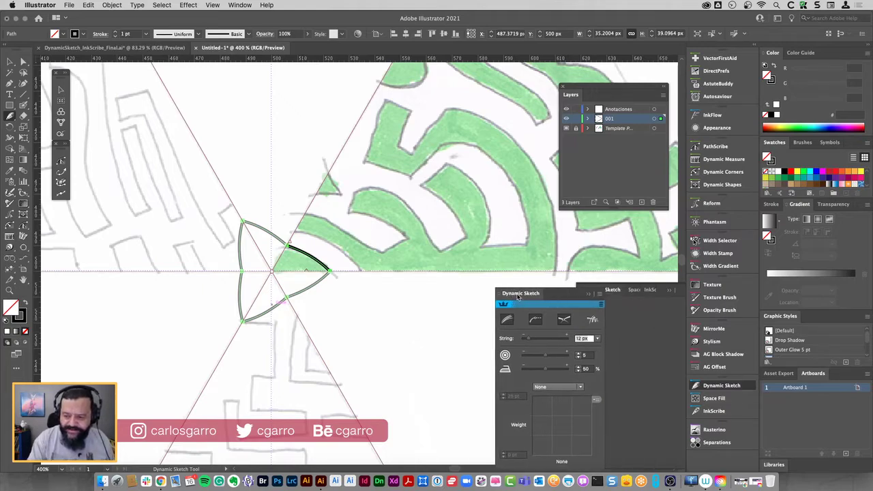
left_click(709, 329)
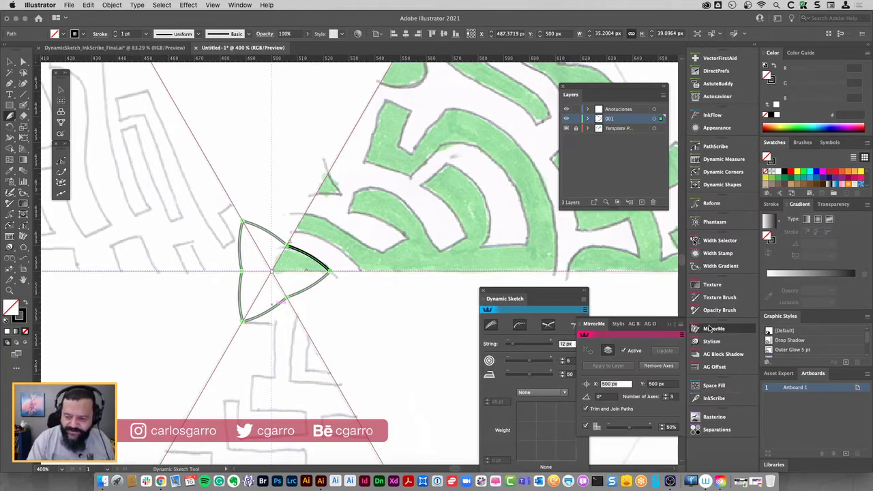
left_click(585, 409)
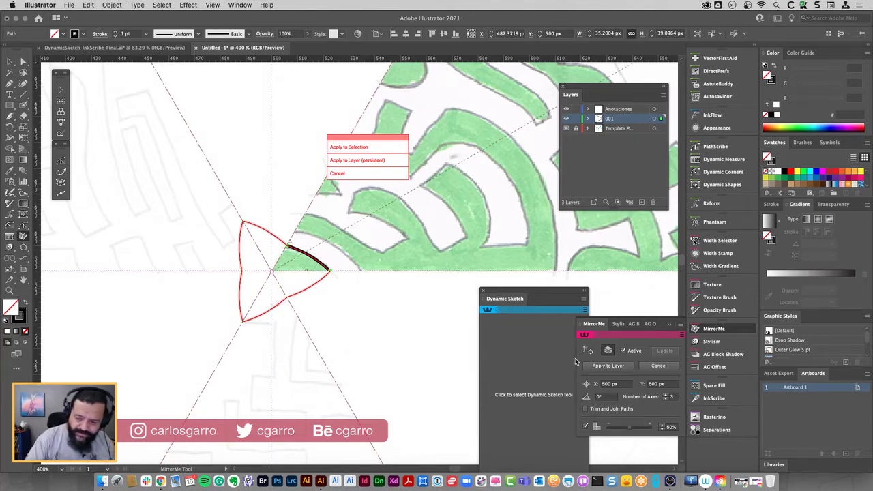
key("v")
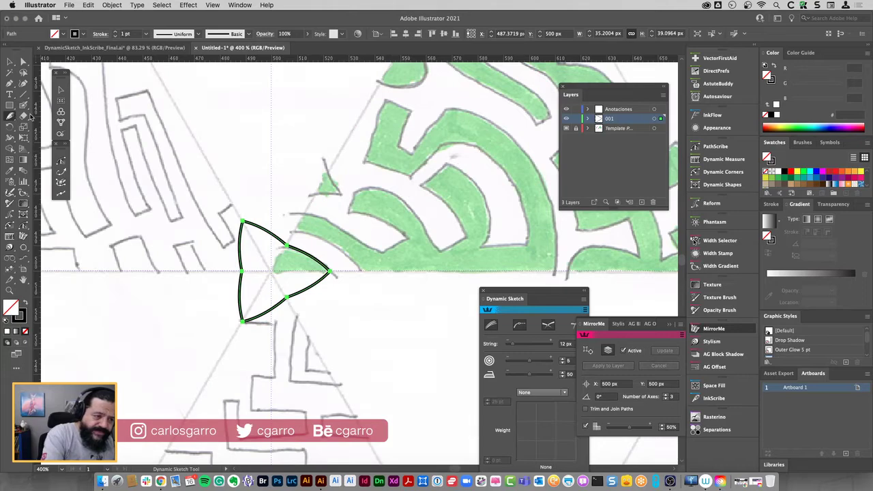
left_click_drag(282, 222, 365, 307)
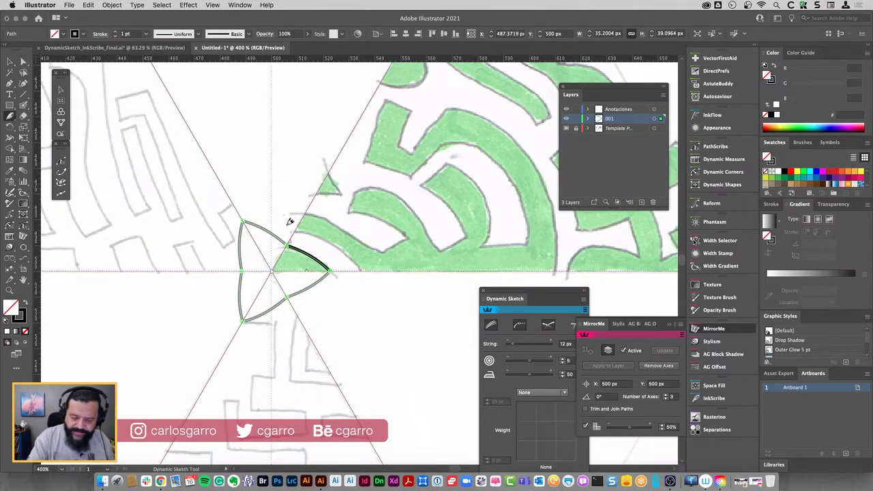
Enable Trim and Join Paths and apply the three-way mirror to the selected triangle
left_click_drag(290, 221, 365, 272)
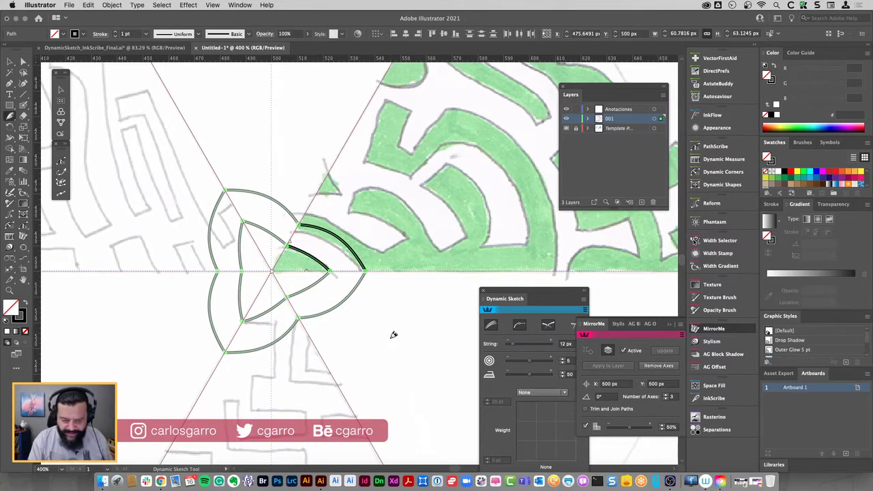
key("cmd+z")
left_click(591, 411)
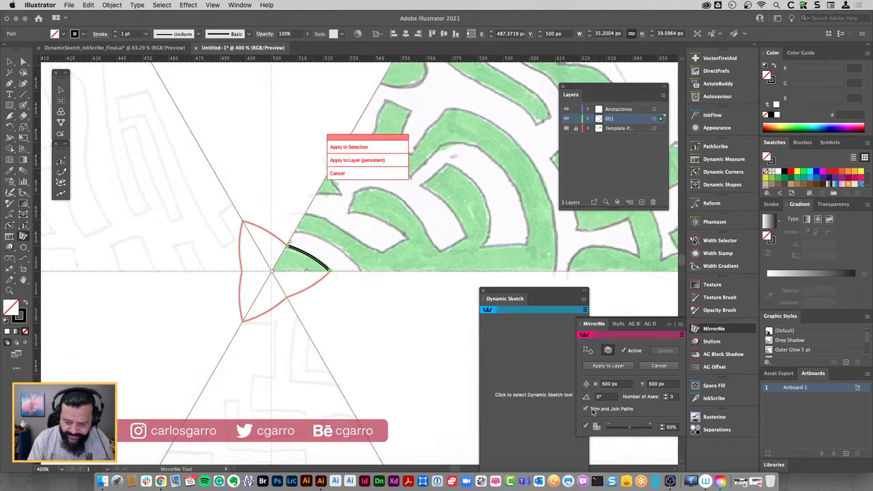
left_click(369, 160)
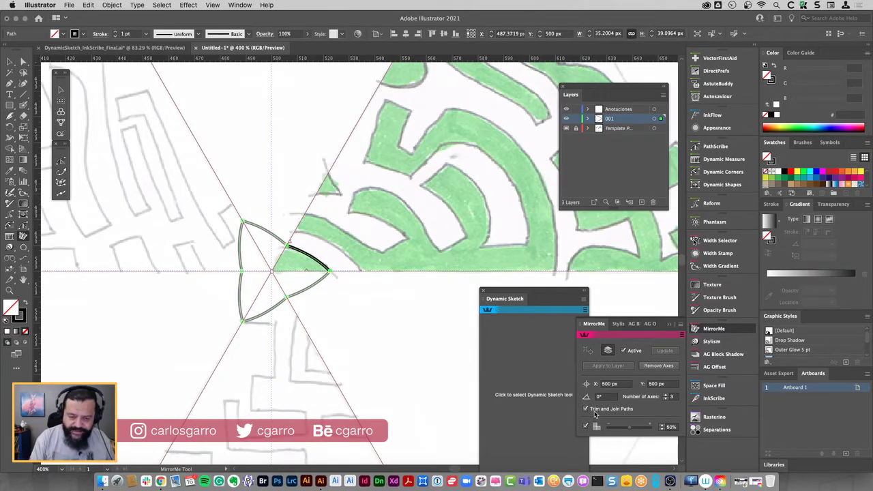
scroll(357, 292, "right", 2)
scroll(286, 292, "right", 2)
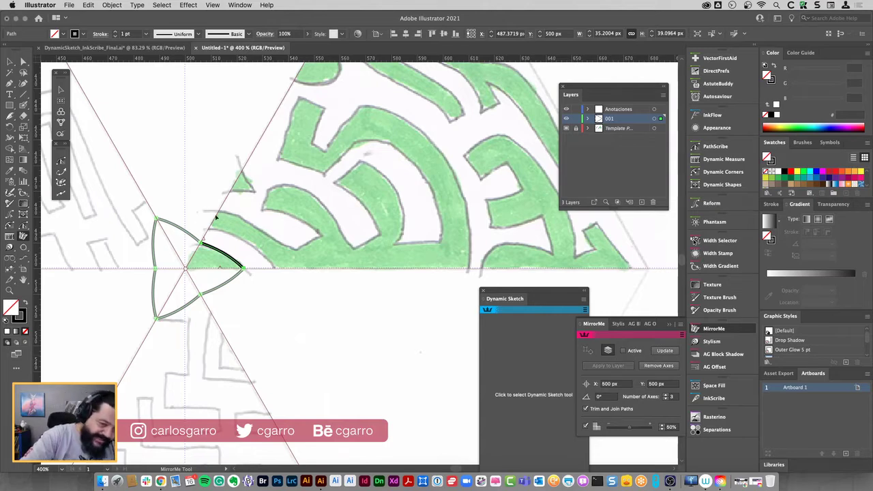
Sketch two test arcs parallel to the centre arc and undo the outer one
left_click(20, 118)
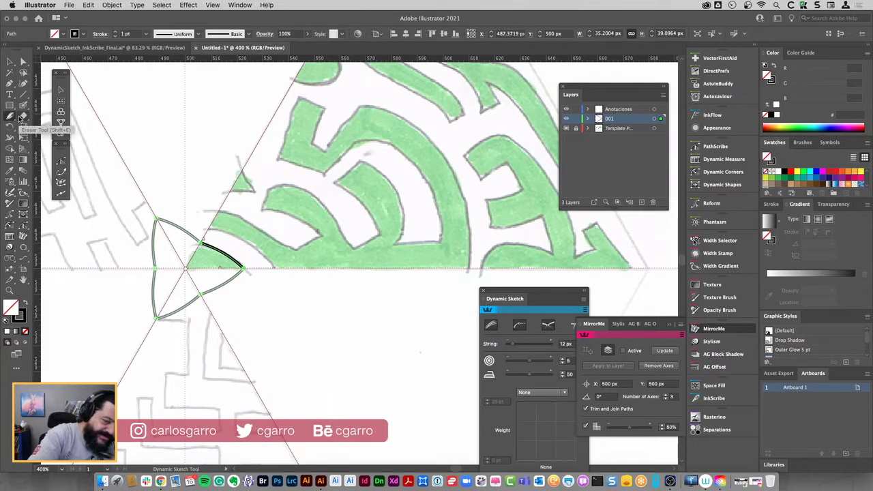
mouse_move(202, 224)
left_mouse_down()
mouse_move(259, 244)
mouse_move(286, 282)
left_mouse_up()
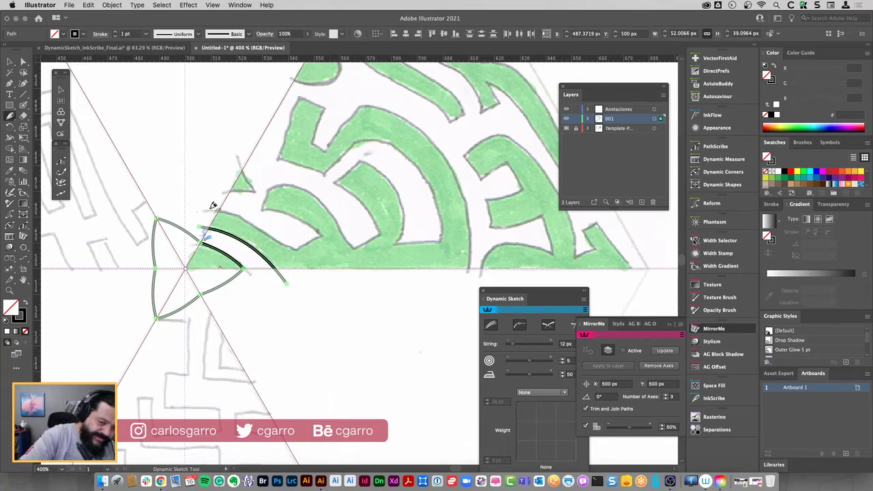
mouse_move(210, 209)
left_mouse_down()
mouse_move(276, 235)
mouse_move(308, 261)
left_mouse_up()
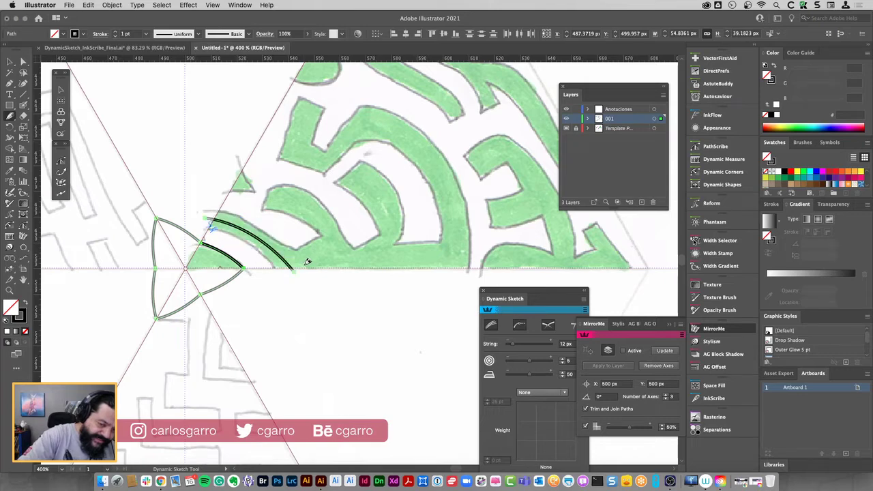
key("ctrl+z")
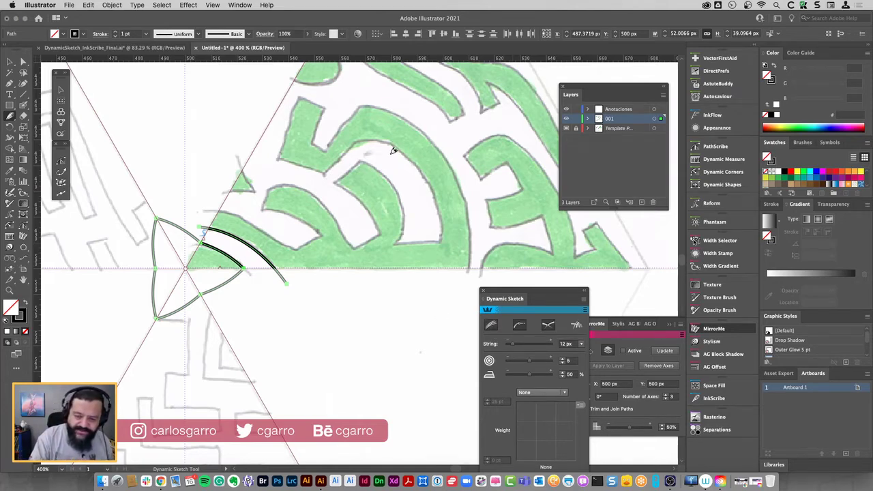
Delete the centre triangle and the trial loops drawn over the template
mouse_move(435, 135)
left_mouse_down()
mouse_move(366, 203)
mouse_move(468, 189)
mouse_move(409, 149)
left_mouse_up()
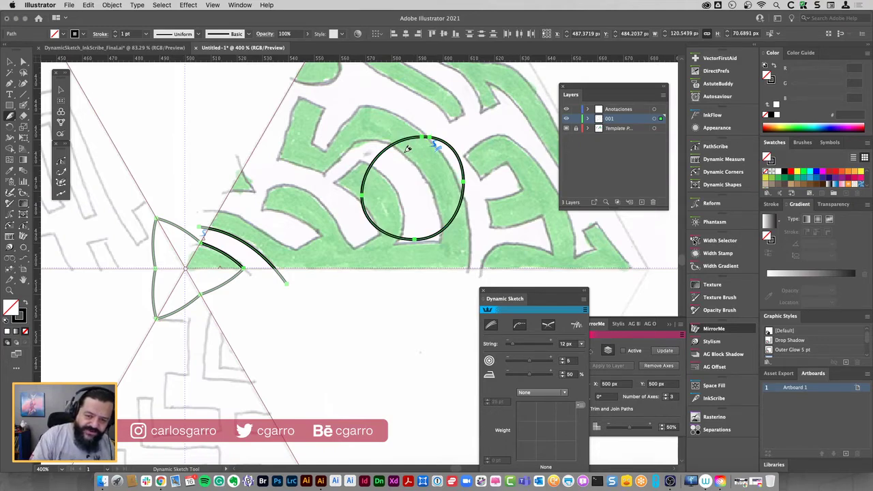
key("Delete")
mouse_move(420, 129)
left_mouse_down()
mouse_move(429, 205)
mouse_move(428, 126)
left_mouse_up()
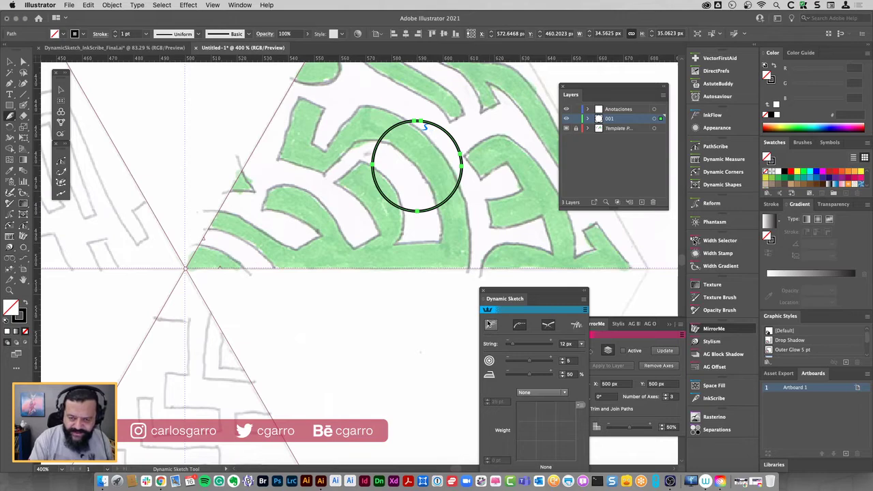
key("Delete")
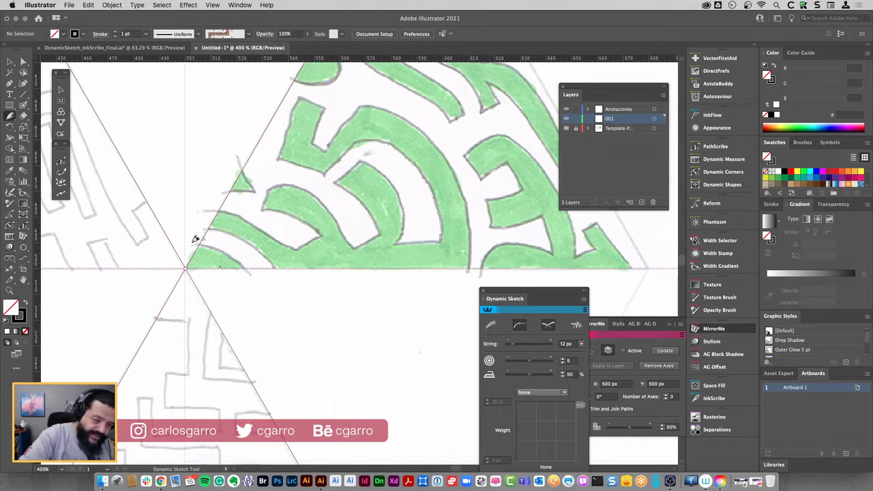
Draw two parallel arcs beside the centre and a V-ended wall outline, undoing a stray stroke
left_click_drag(196, 238, 252, 276)
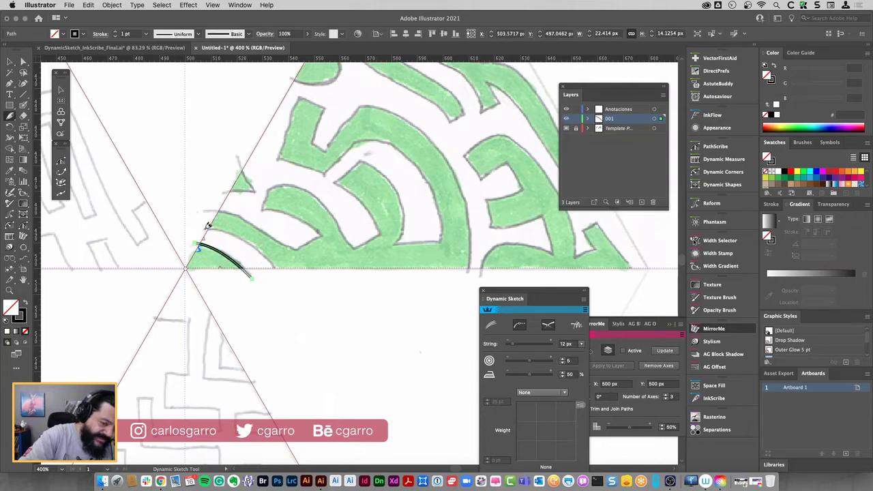
left_click_drag(206, 228, 285, 280)
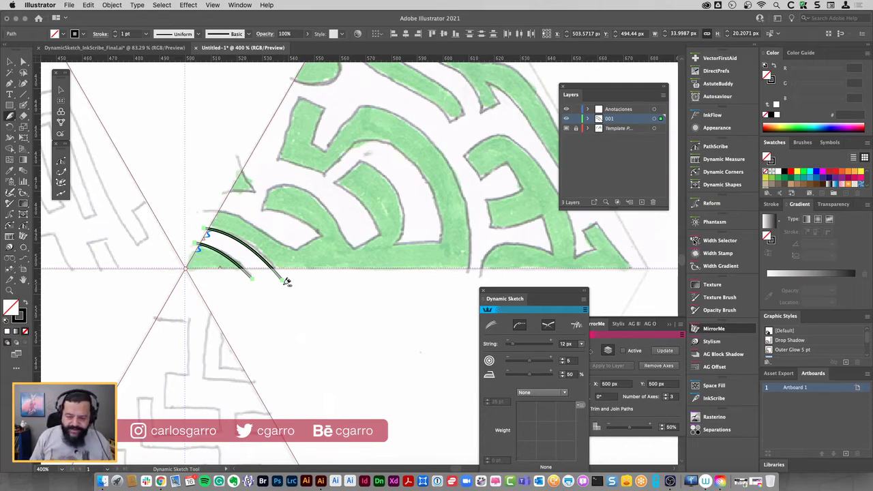
mouse_move(210, 207)
left_mouse_down()
mouse_move(240, 215)
mouse_move(309, 261)
mouse_move(319, 235)
mouse_move(332, 229)
left_mouse_up()
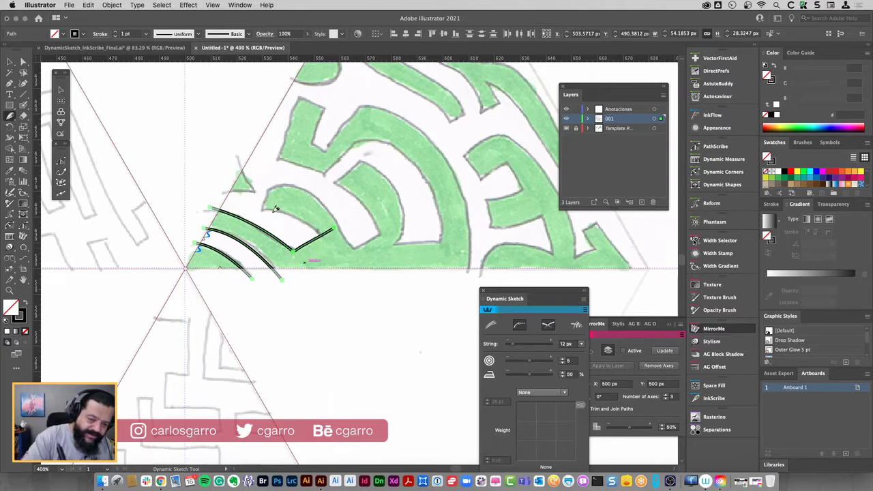
mouse_move(276, 208)
left_mouse_down()
mouse_move(311, 223)
mouse_move(336, 255)
left_mouse_up()
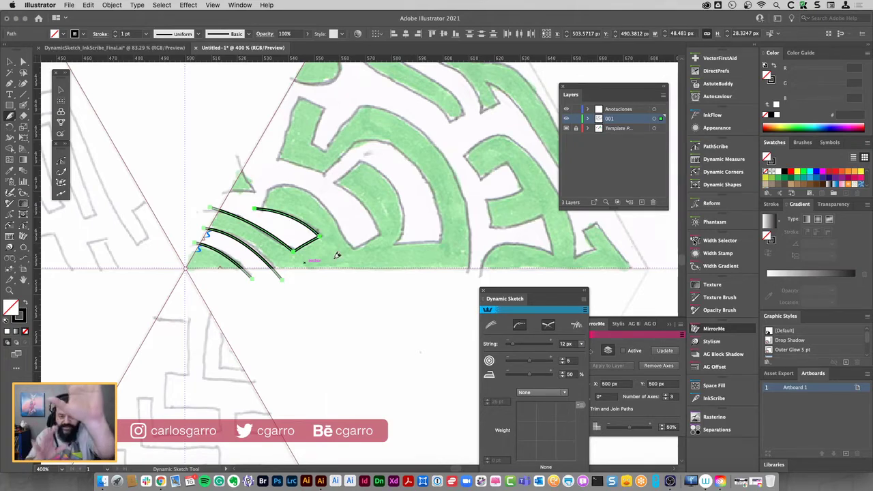
left_click_drag(262, 212, 274, 172)
key("ctrl+z")
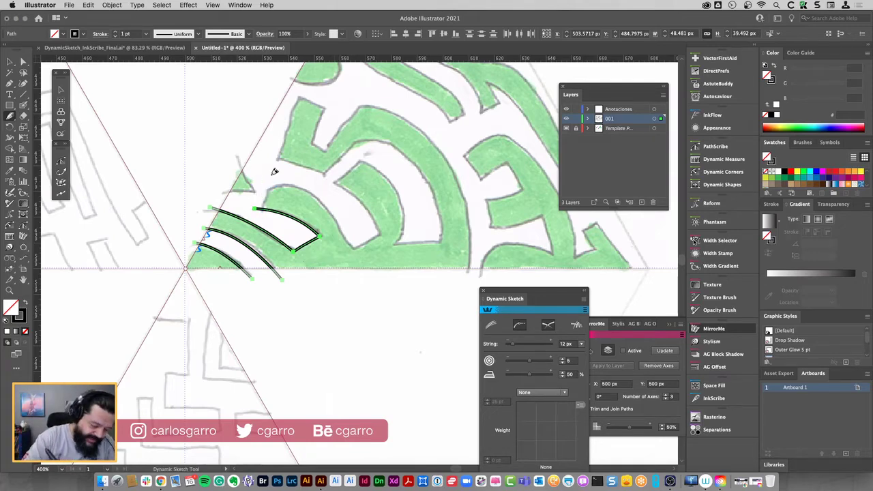
Continue the first wall outline around its top and trace the next wall's long curved edge
key("ctrl+equal")
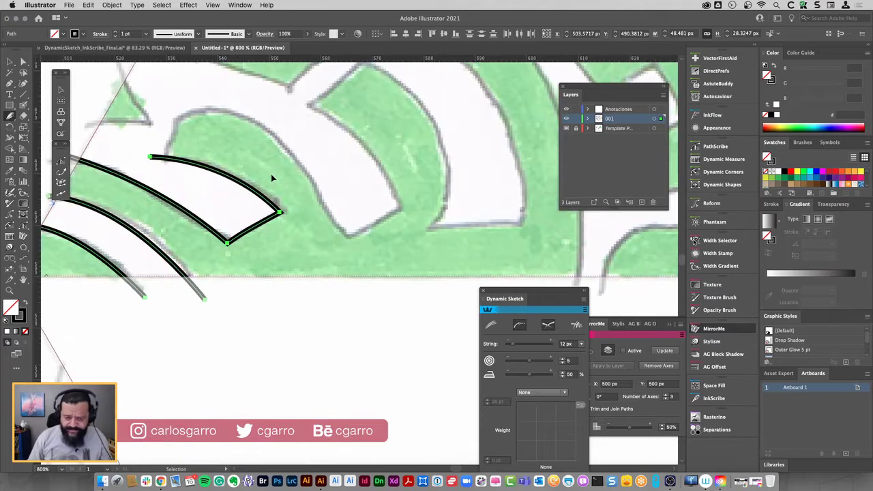
key("ctrl+equal")
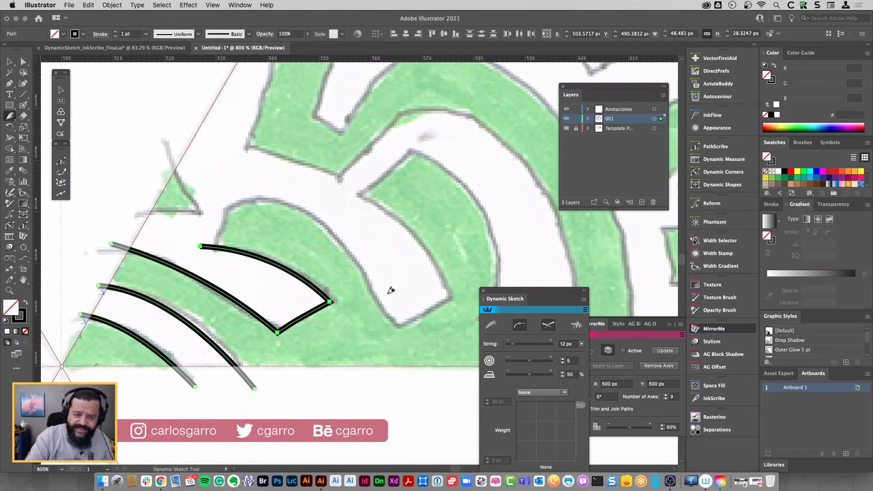
mouse_move(212, 261)
left_mouse_down()
mouse_move(230, 188)
mouse_move(351, 255)
mouse_move(413, 334)
mouse_move(464, 273)
left_mouse_up()
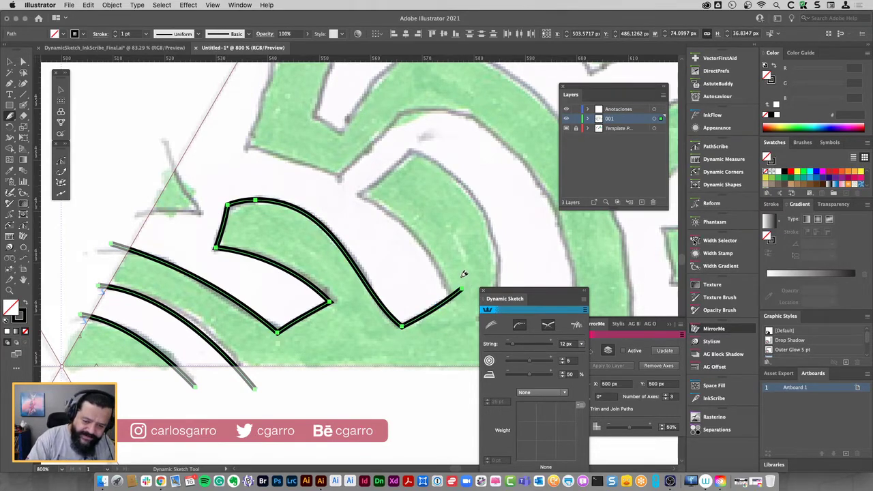
mouse_move(357, 192)
left_mouse_down()
mouse_move(414, 234)
mouse_move(452, 311)
left_mouse_up()
Extend the second wall outline up and to the right, undoing two bad strokes
scroll(464, 242, "right", 3)
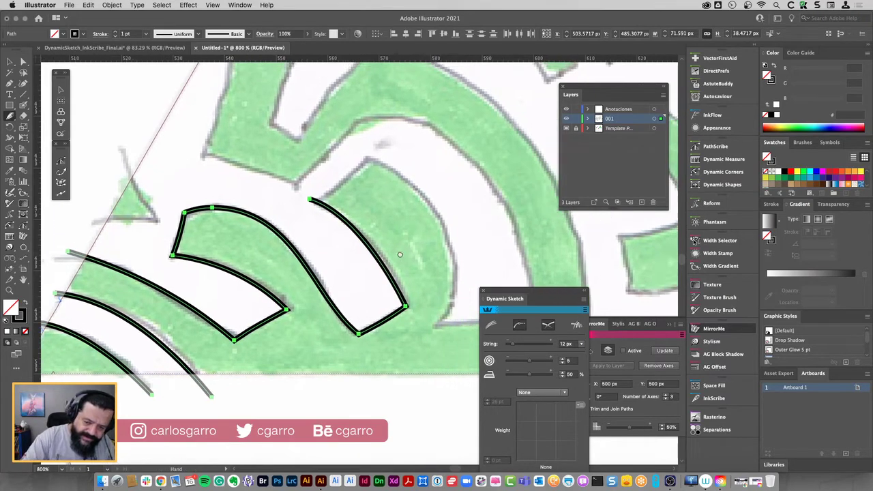
scroll(290, 213, "right", 2)
mouse_move(289, 213)
left_mouse_down()
mouse_move(350, 147)
mouse_move(348, 140)
mouse_move(339, 157)
mouse_move(389, 191)
mouse_move(416, 244)
mouse_move(424, 308)
mouse_move(410, 330)
left_mouse_up()
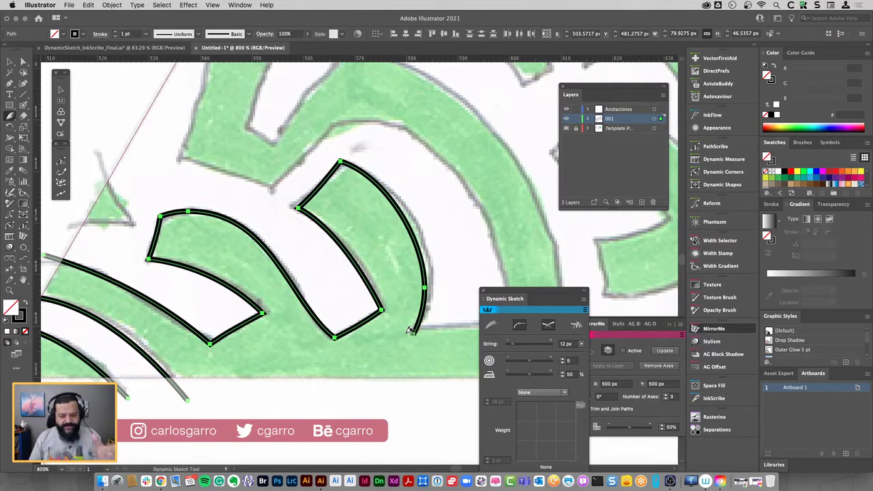
key("ctrl+z")
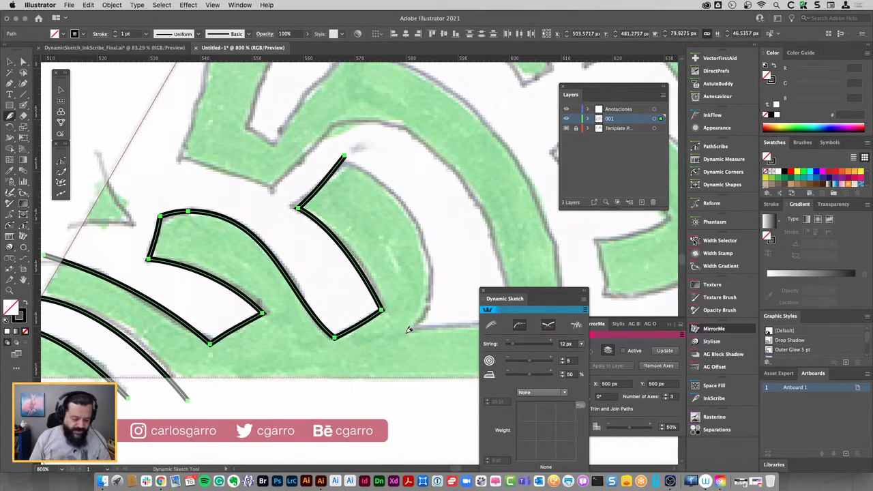
mouse_move(344, 156)
left_mouse_down()
mouse_move(350, 143)
mouse_move(398, 189)
mouse_move(427, 253)
mouse_move(411, 336)
left_mouse_up()
key("cmd+z")
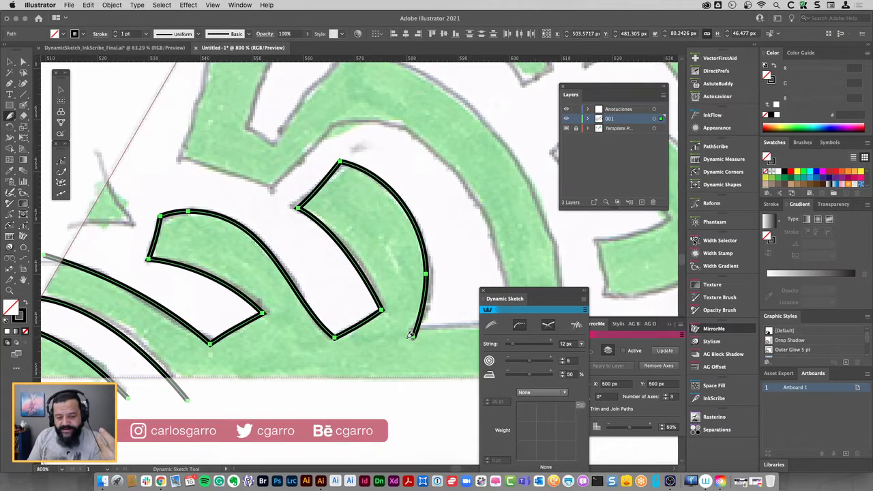
key("super+minus")
key("super+minus")
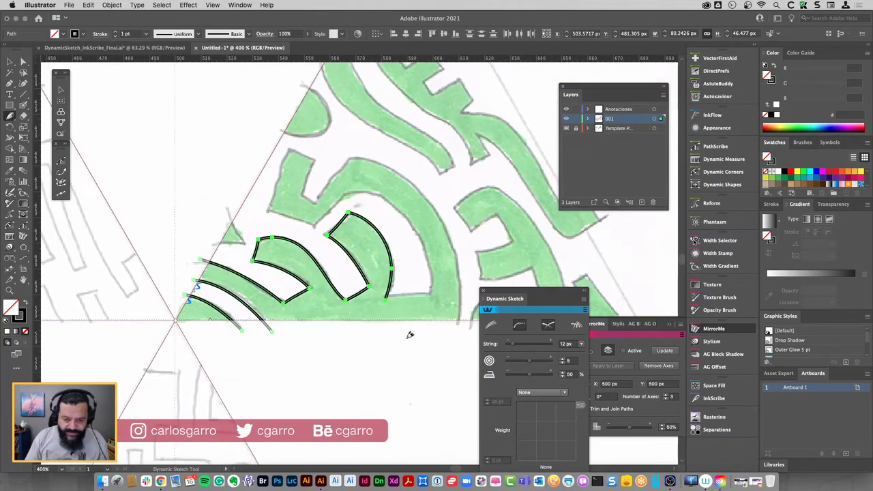
Update MirrorMe to copy the new walls, then zoom in and pan onto the traced curves
left_click(665, 350)
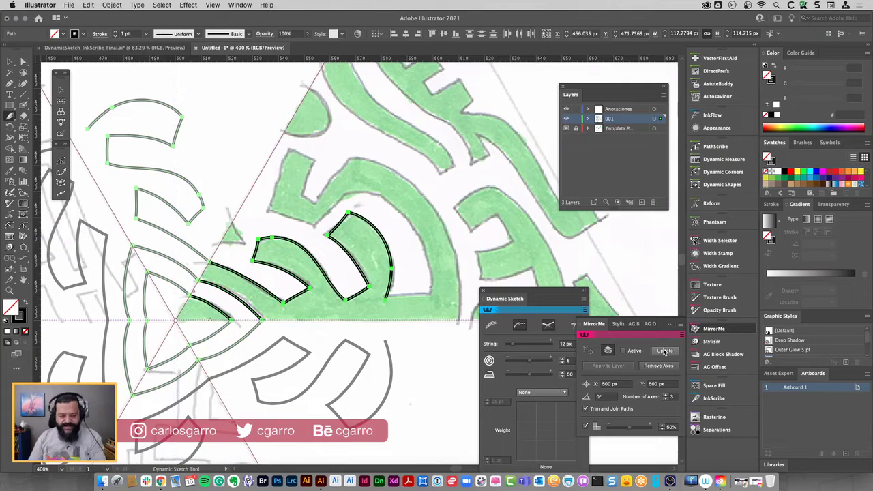
key("super+plus")
key("super+plus")
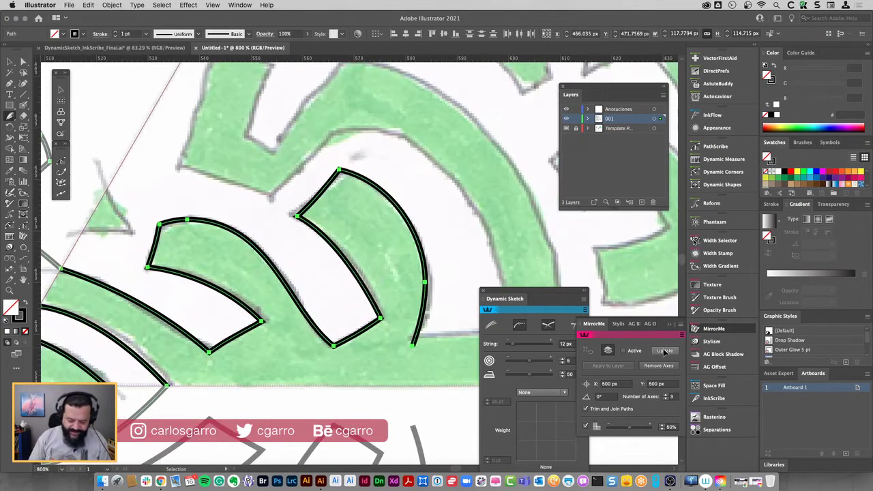
left_click_drag(451, 233, 360, 202)
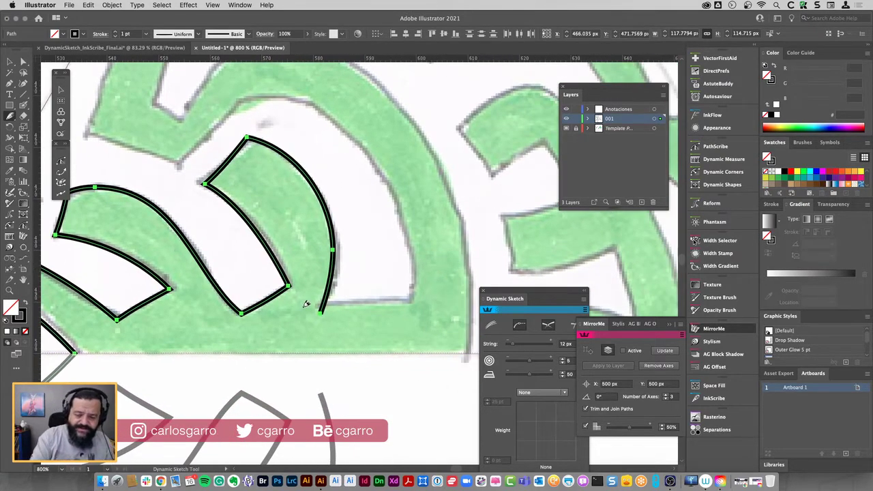
Extend the wall's bottom edge and trace the inner wall's outer arc down to close it
mouse_move(299, 307)
left_mouse_down()
mouse_move(350, 294)
mouse_move(423, 298)
left_mouse_up()
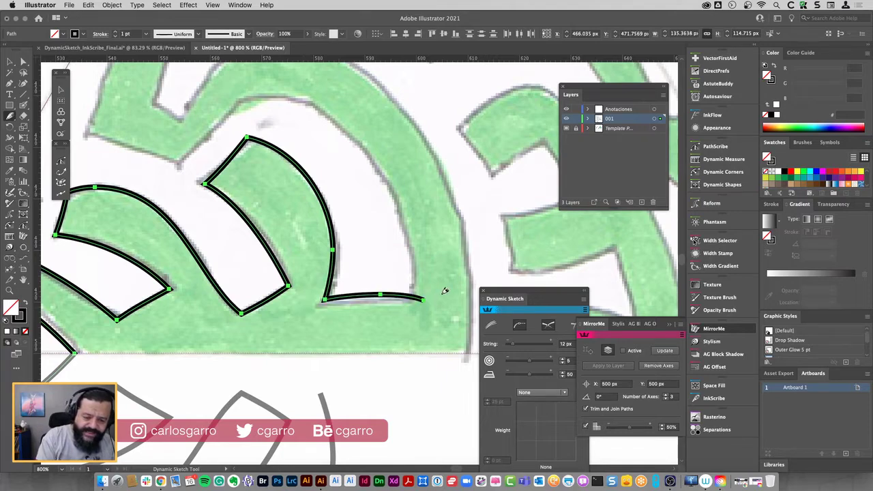
key("super+minus")
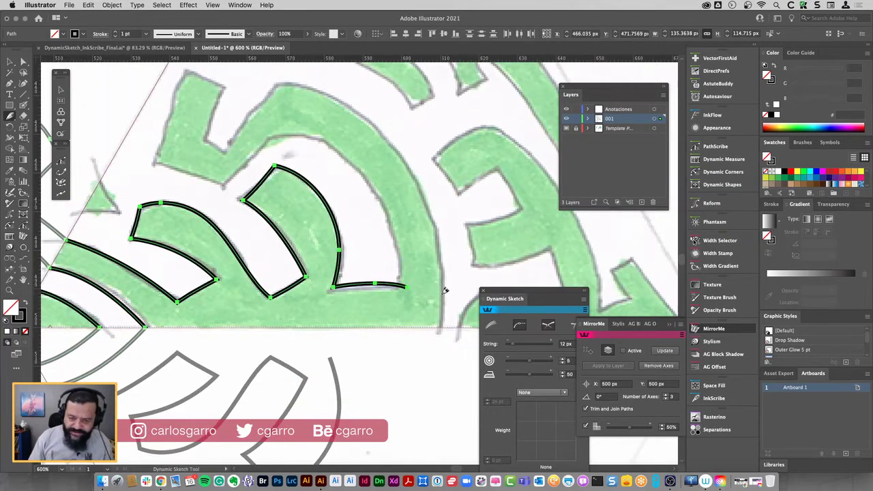
left_click_drag(388, 214, 375, 251)
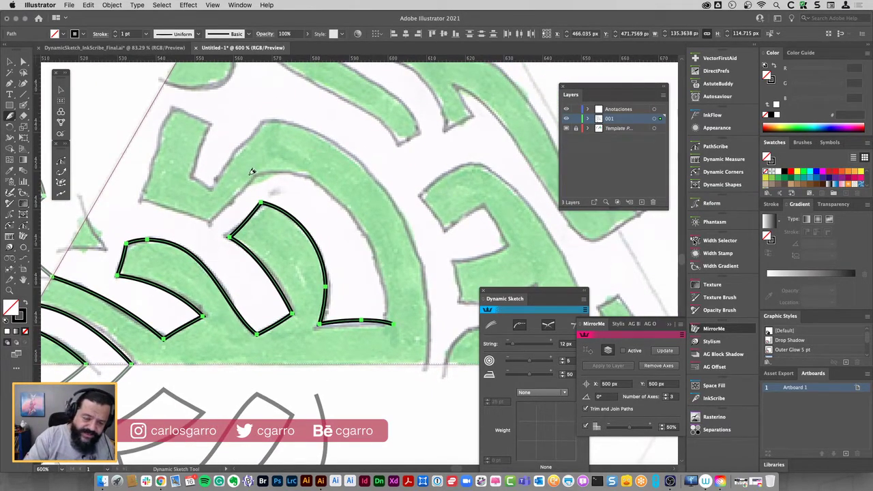
mouse_move(247, 174)
left_mouse_down()
mouse_move(355, 213)
mouse_move(381, 321)
left_mouse_up()
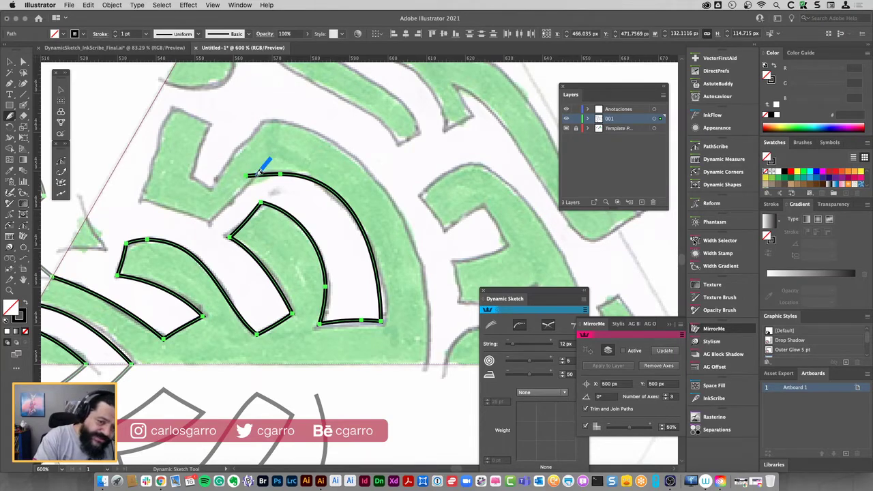
left_click_drag(266, 162, 210, 225)
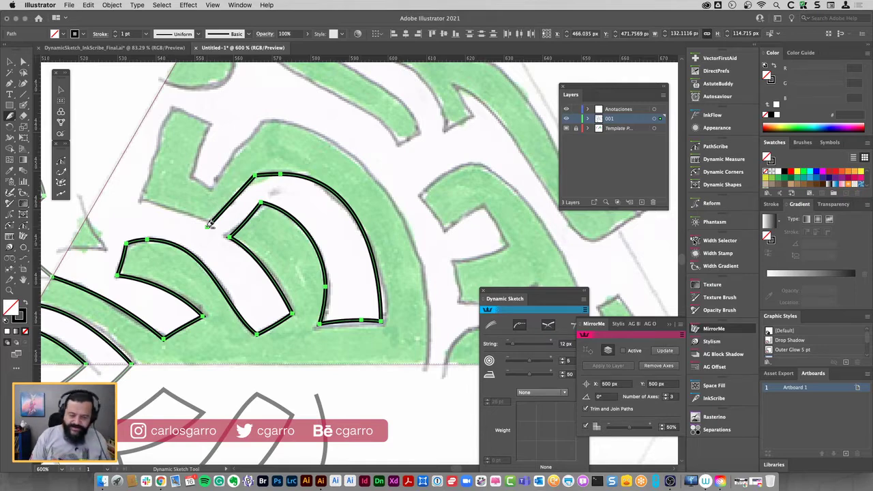
Outline the notched wall's lower edge, left side, top and notch
key("space")
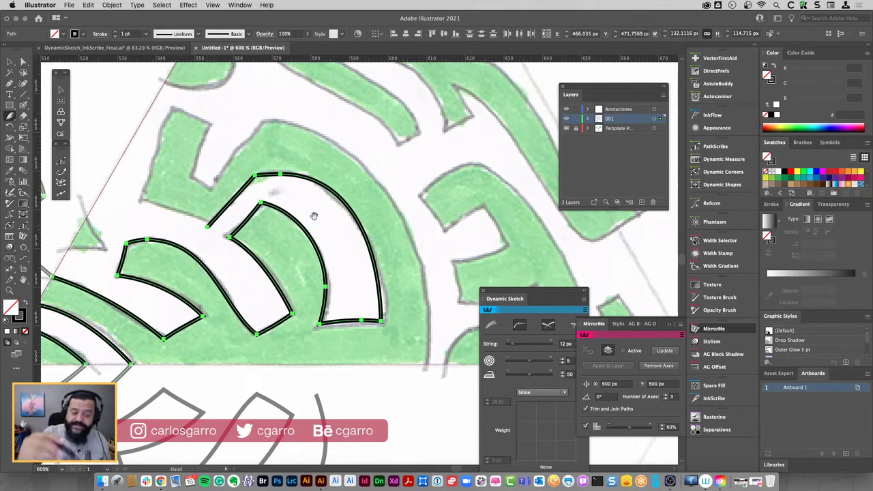
left_click_drag(314, 215, 341, 225)
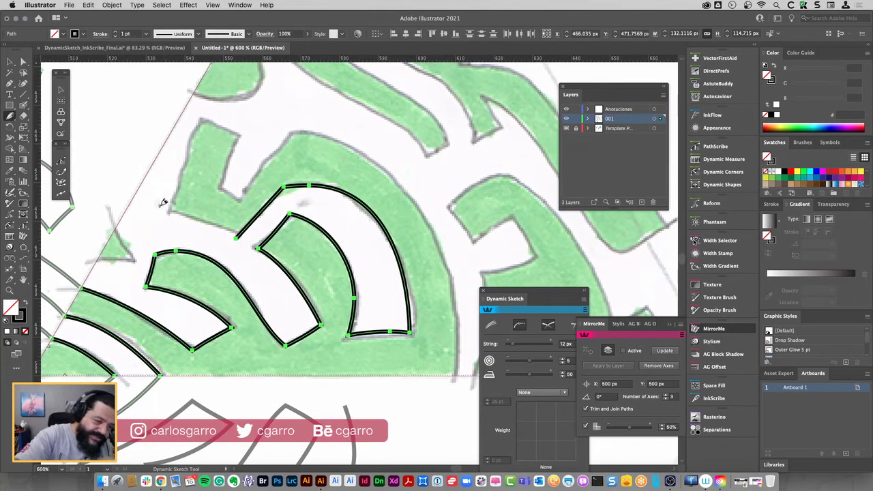
left_click_drag(162, 203, 254, 236)
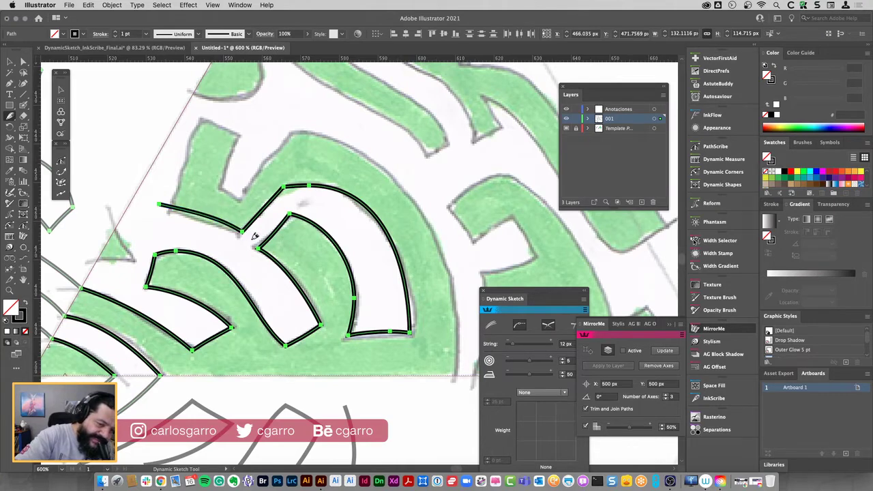
left_click_drag(171, 217, 202, 102)
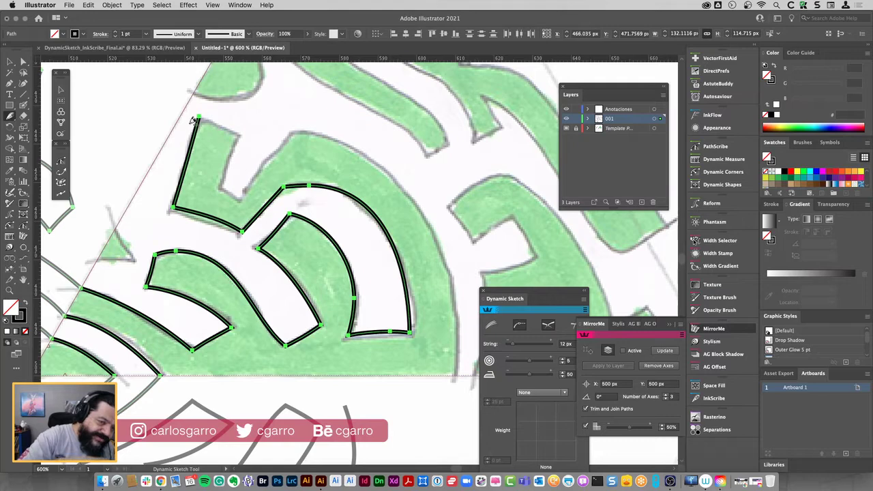
left_click_drag(190, 121, 252, 147)
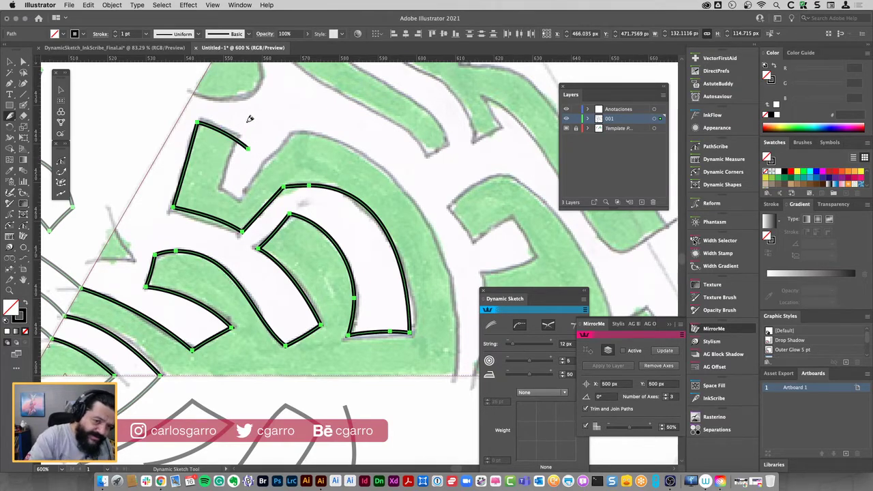
mouse_move(246, 121)
left_mouse_down()
mouse_move(219, 197)
mouse_move(248, 204)
mouse_move(300, 120)
left_mouse_up()
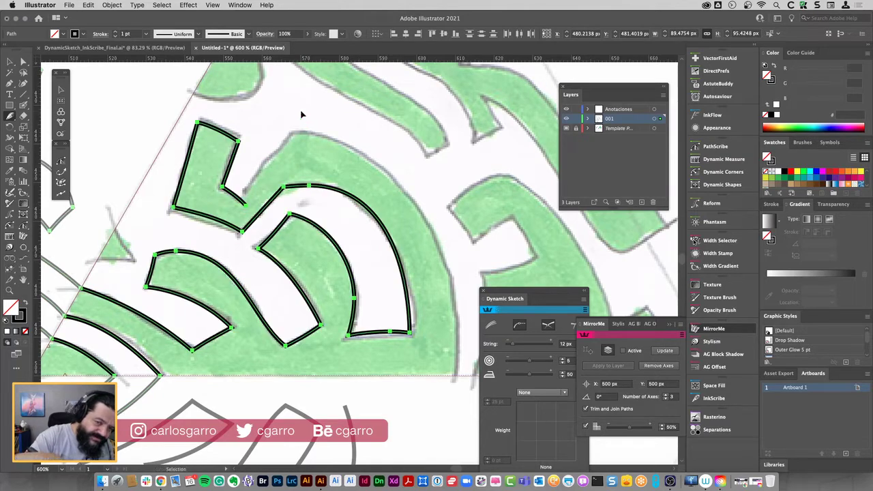
Trace the long outer arc, then the small triangular tip after two undone attempts
mouse_move(232, 202)
left_mouse_down()
mouse_move(297, 121)
mouse_move(385, 159)
mouse_move(446, 246)
mouse_move(461, 341)
mouse_move(452, 388)
left_mouse_up()
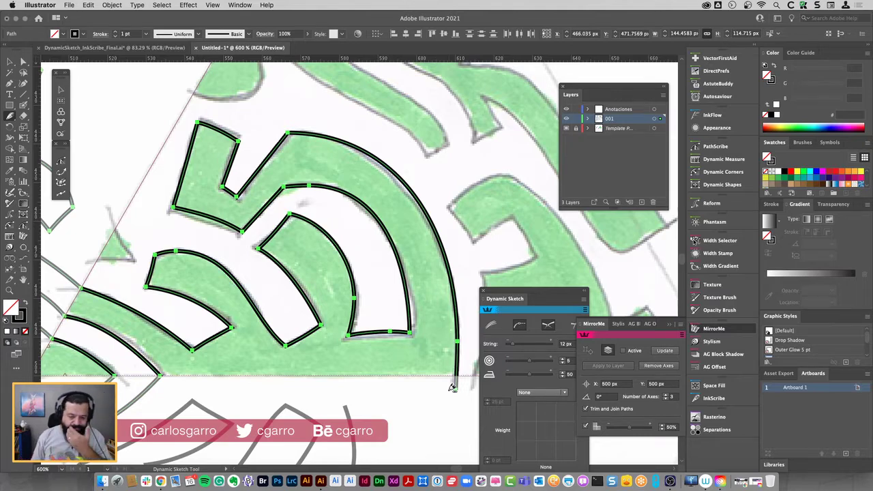
left_click_drag(222, 251, 230, 248)
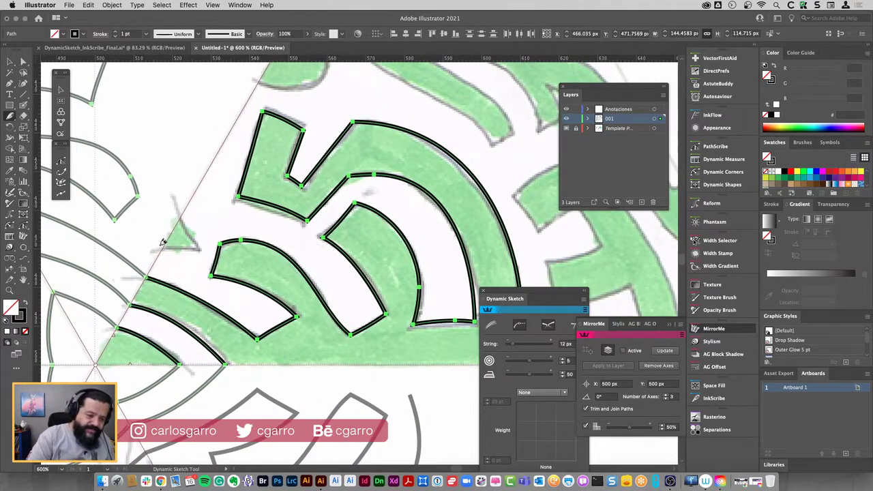
mouse_move(149, 248)
left_mouse_down()
mouse_move(201, 248)
mouse_move(180, 188)
left_mouse_up()
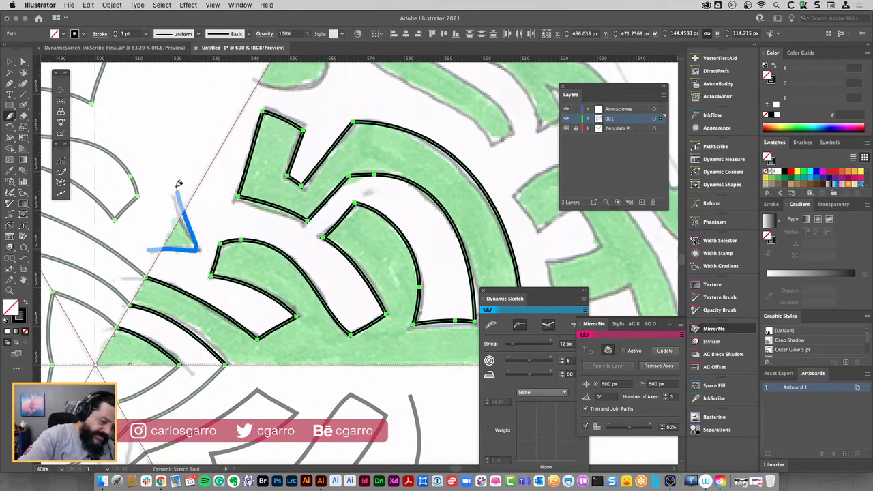
key("super+z")
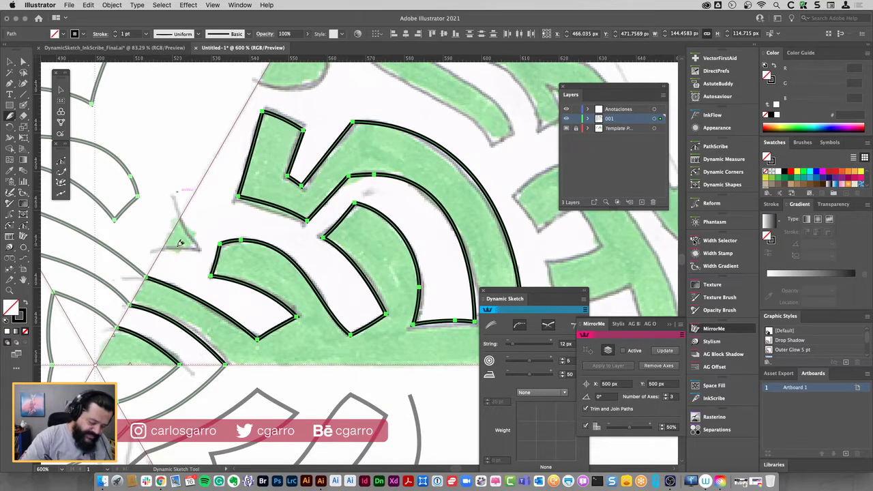
mouse_move(152, 249)
left_mouse_down()
mouse_move(200, 248)
mouse_move(197, 167)
left_mouse_up()
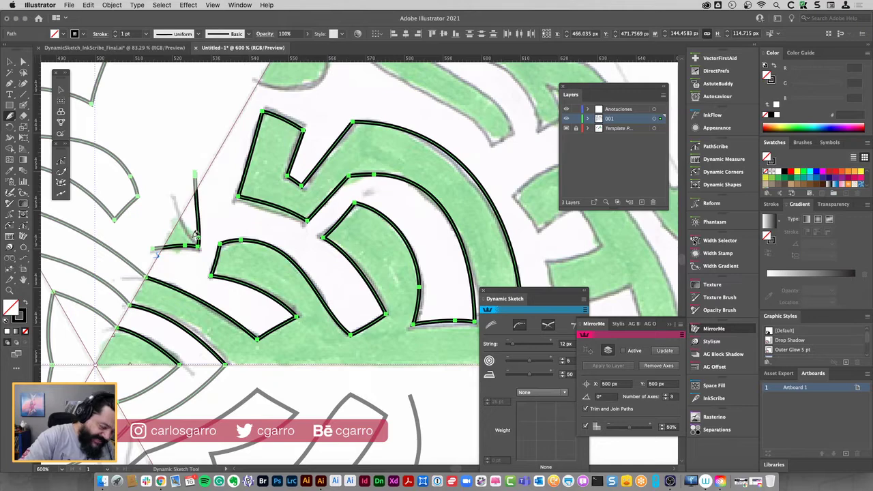
key("super+z")
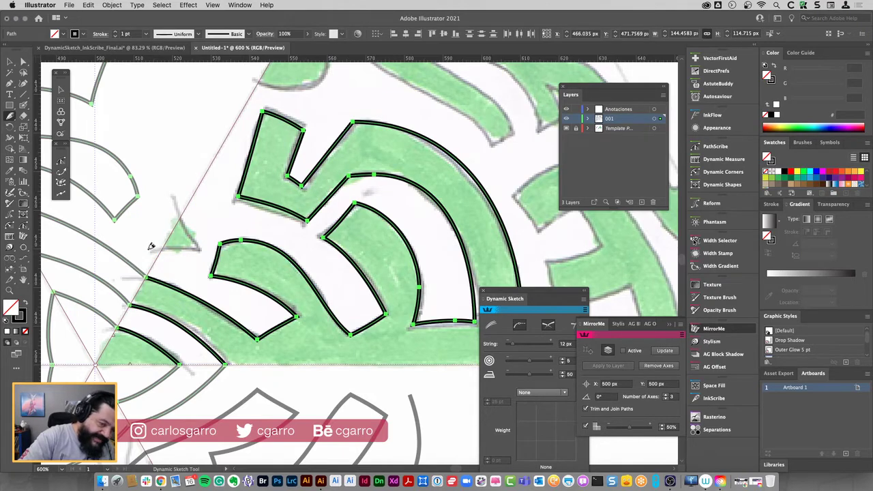
mouse_move(151, 247)
left_mouse_down()
mouse_move(195, 222)
mouse_move(193, 173)
mouse_move(297, 309)
mouse_move(355, 363)
left_mouse_up()
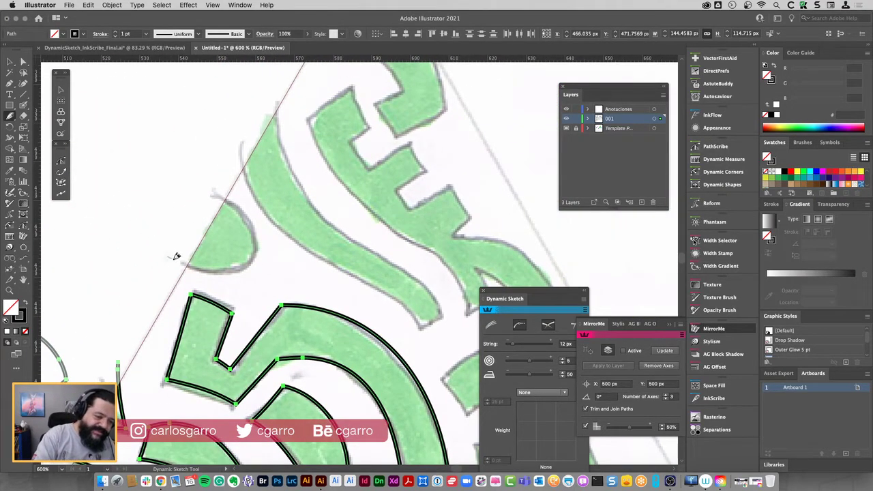
Outline the rounded lobe beside the axis and both edges of the S-shaped wall
left_click_drag(167, 258, 209, 176)
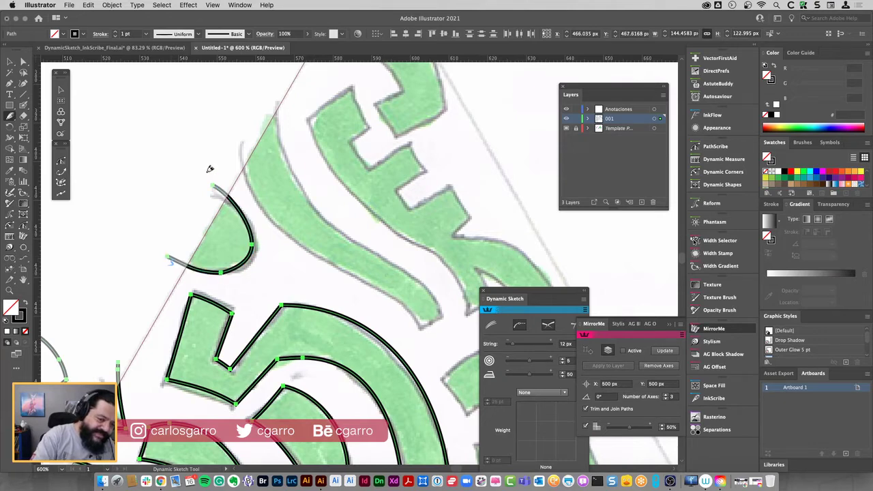
scroll(218, 188, "right", 3)
scroll(229, 213, "right", 3)
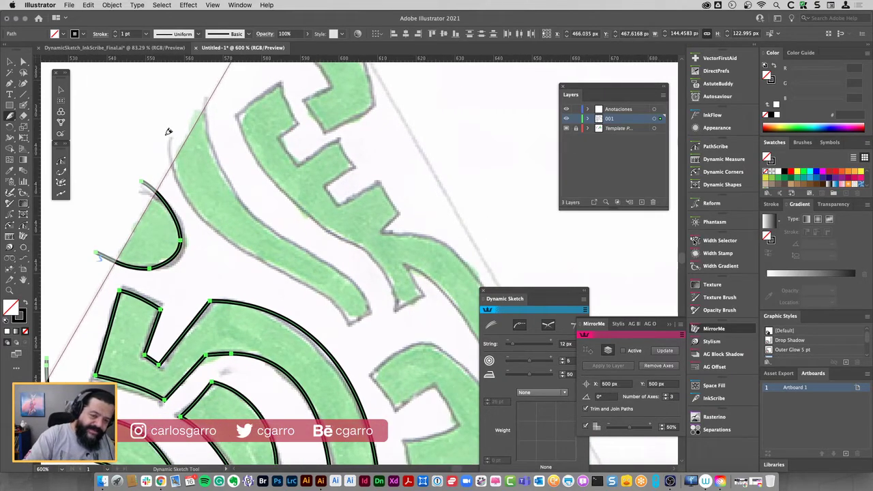
mouse_move(168, 132)
left_mouse_down()
mouse_move(358, 341)
mouse_move(372, 310)
left_mouse_up()
mouse_move(205, 89)
left_mouse_down()
mouse_move(209, 141)
mouse_move(263, 218)
mouse_move(369, 310)
left_mouse_up()
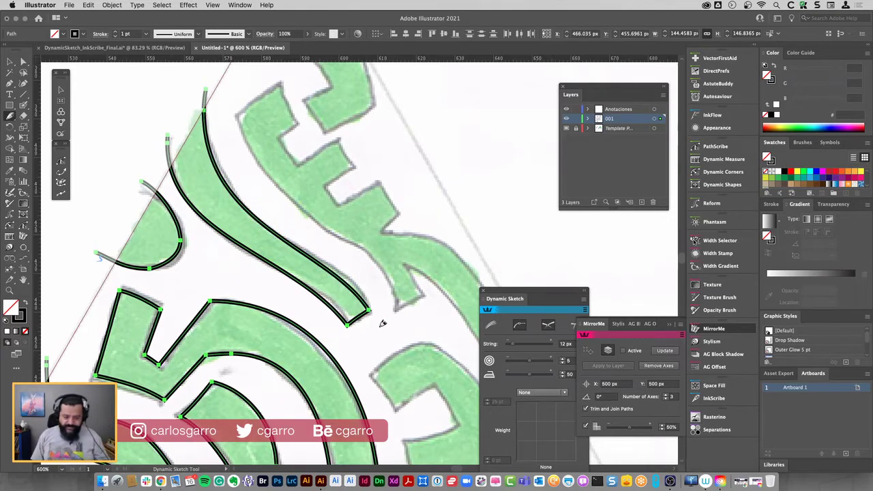
Trace the long sweeping wall edge down to the triangle border, redoing misdrawn segments
mouse_move(425, 335)
left_mouse_down()
mouse_move(344, 366)
mouse_move(355, 438)
left_mouse_up()
mouse_move(166, 194)
left_mouse_down()
mouse_move(179, 231)
mouse_move(219, 284)
mouse_move(307, 354)
mouse_move(330, 417)
mouse_move(361, 386)
mouse_move(325, 405)
left_mouse_up()
key("super+z")
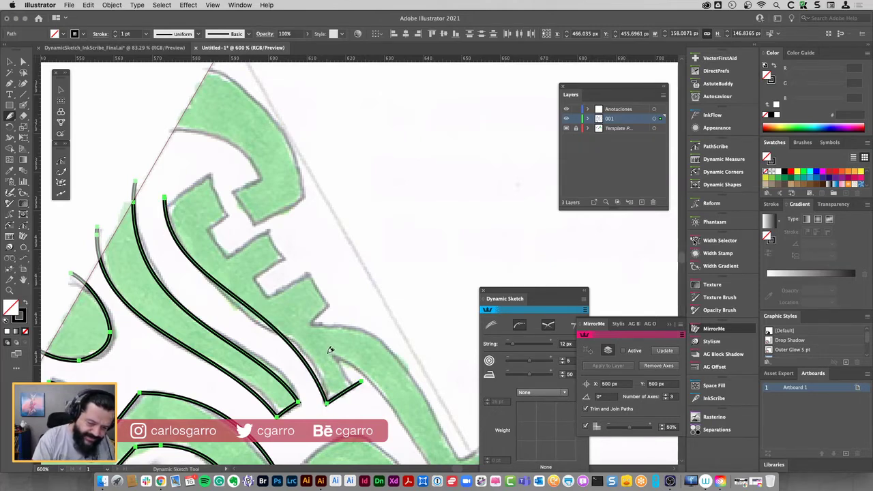
left_click_drag(330, 350, 355, 382)
mouse_move(398, 362)
left_mouse_down()
mouse_move(296, 226)
mouse_move(394, 369)
mouse_move(427, 346)
left_mouse_up()
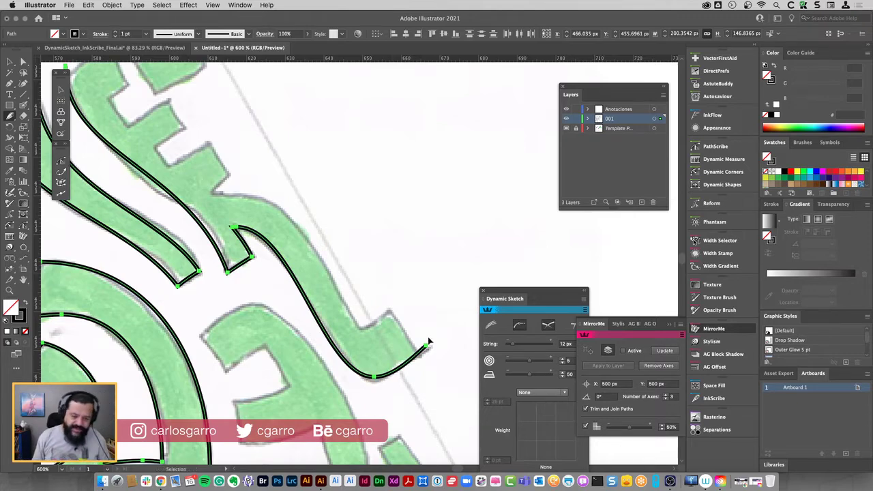
key("ctrl+z")
mouse_move(230, 226)
left_mouse_down()
mouse_move(396, 373)
mouse_move(418, 353)
left_mouse_up()
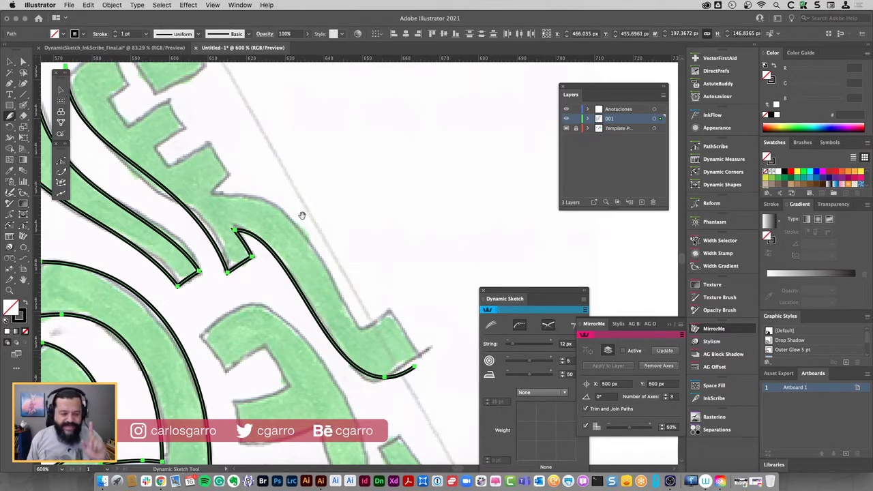
scroll(418, 352, "up", 5)
scroll(418, 353, "left", 5)
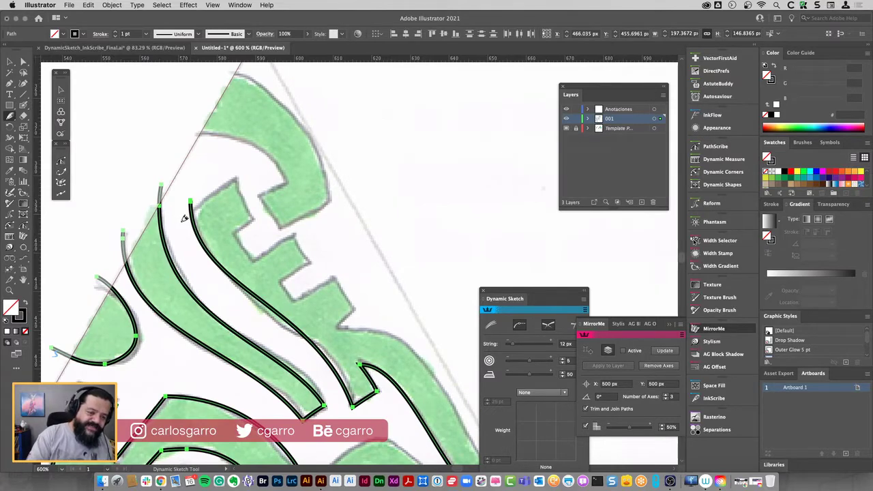
Extend the inner wall outline toward the axis and trace the toothed wall's stepped edges
mouse_move(190, 206)
left_mouse_down()
mouse_move(243, 163)
mouse_move(258, 262)
mouse_move(299, 229)
mouse_move(311, 265)
mouse_move(307, 258)
mouse_move(302, 299)
mouse_move(339, 272)
mouse_move(362, 312)
mouse_move(353, 311)
left_mouse_up()
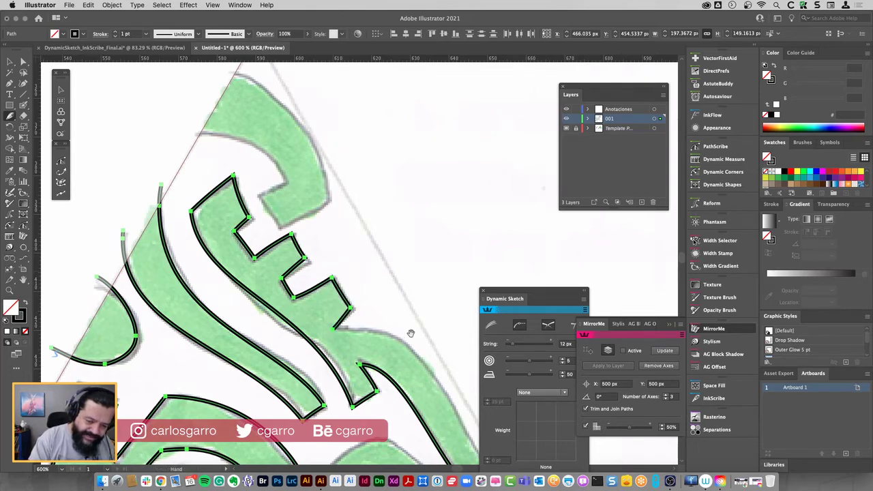
left_click_drag(409, 331, 291, 189)
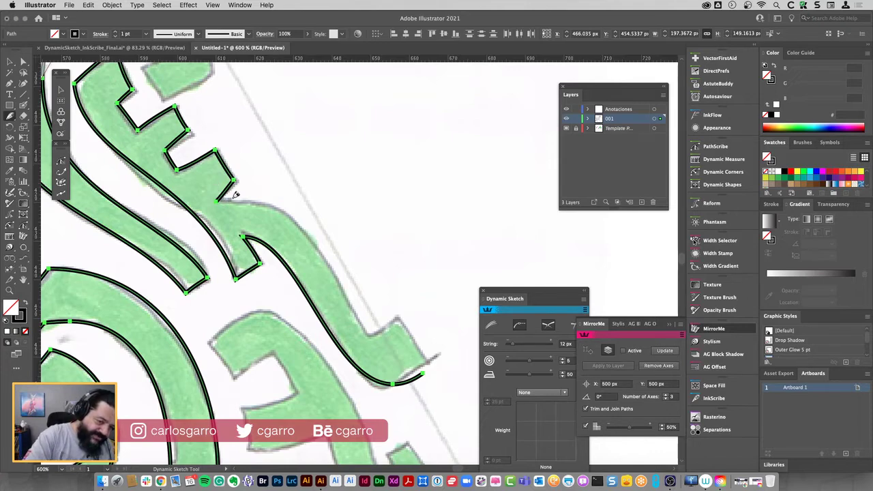
mouse_move(223, 186)
left_mouse_down()
mouse_move(219, 199)
mouse_move(235, 181)
mouse_move(304, 226)
left_mouse_up()
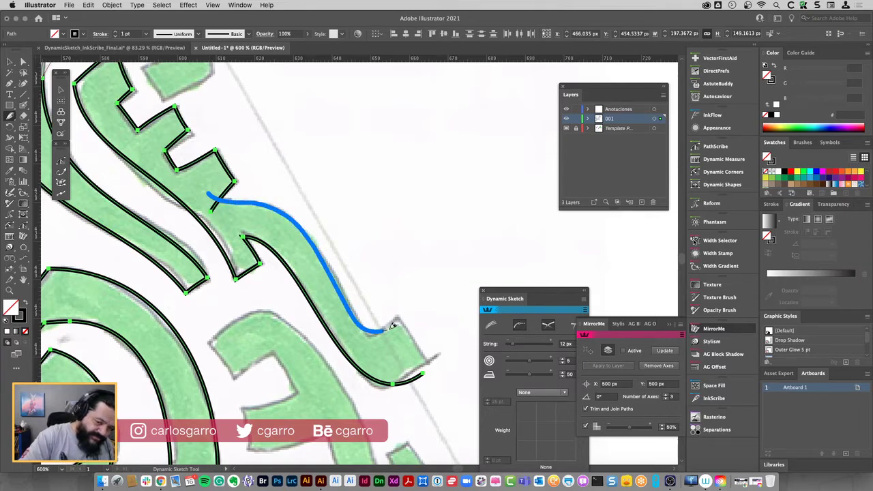
mouse_move(303, 225)
left_mouse_down()
mouse_move(402, 311)
mouse_move(437, 388)
left_mouse_up()
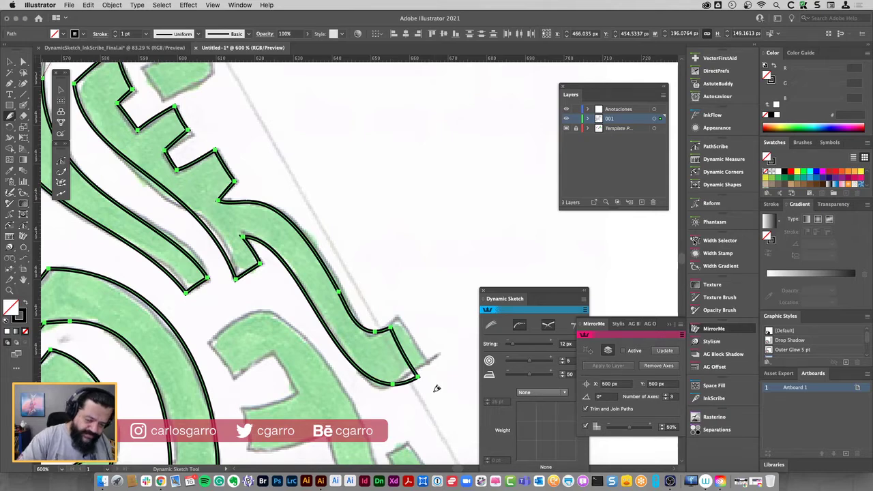
Outline the next green letter shape's top, bottom and curved inner edges
left_click_drag(328, 195, 429, 390)
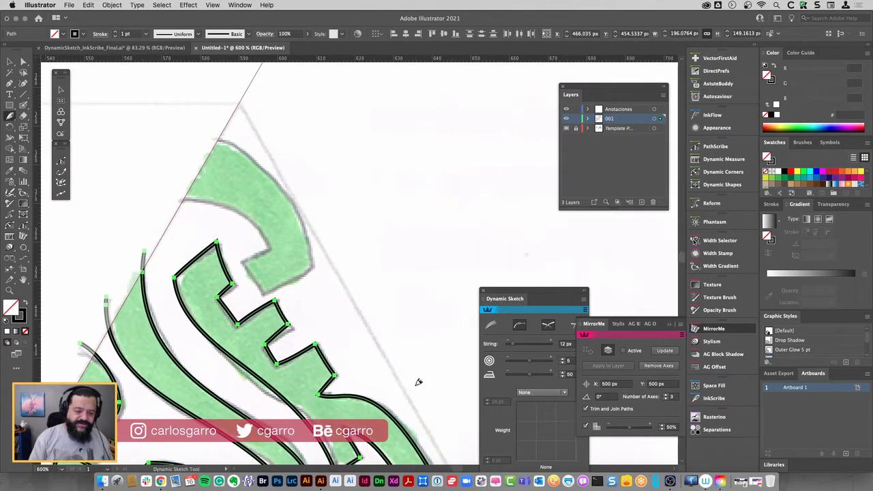
mouse_move(200, 139)
left_mouse_down()
mouse_move(222, 138)
mouse_move(314, 269)
left_mouse_up()
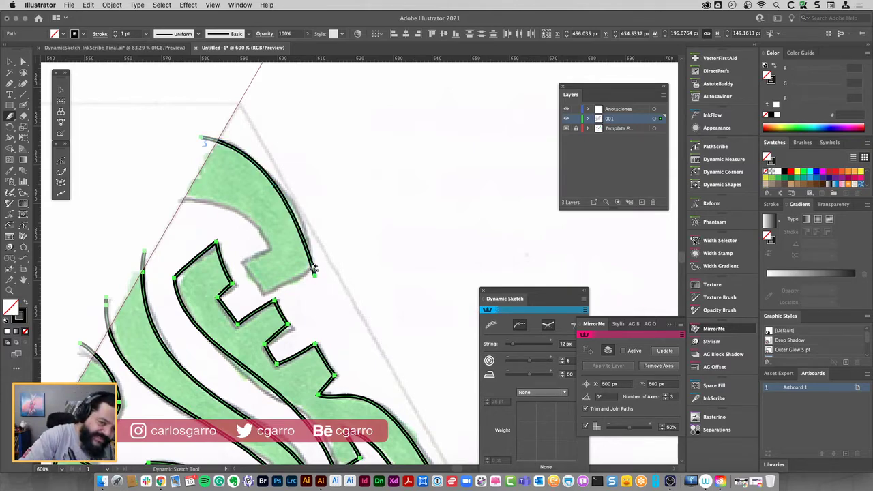
left_click_drag(266, 289, 321, 239)
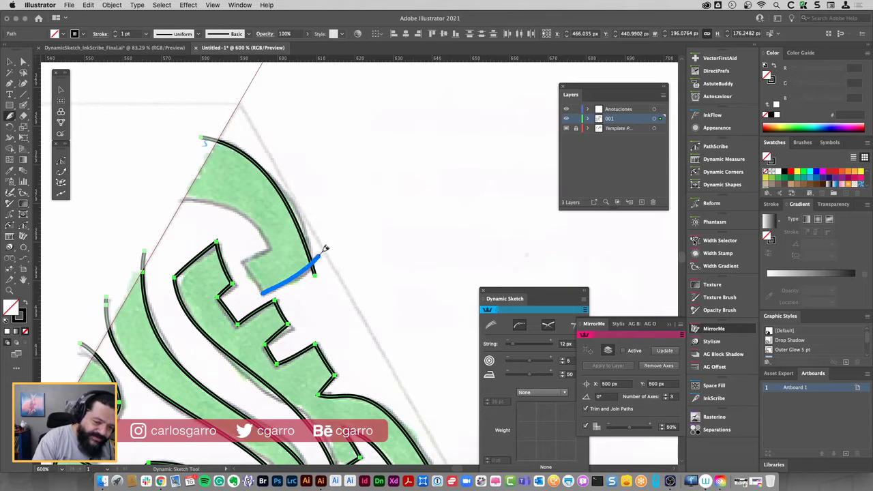
left_click_drag(243, 251, 278, 295)
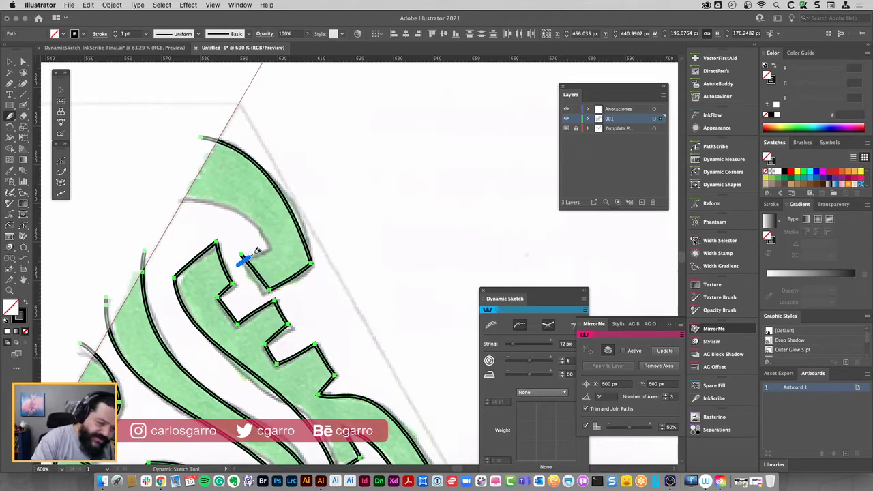
left_click_drag(257, 251, 273, 238)
mouse_move(174, 199)
left_mouse_down()
mouse_move(238, 213)
mouse_move(280, 257)
left_mouse_up()
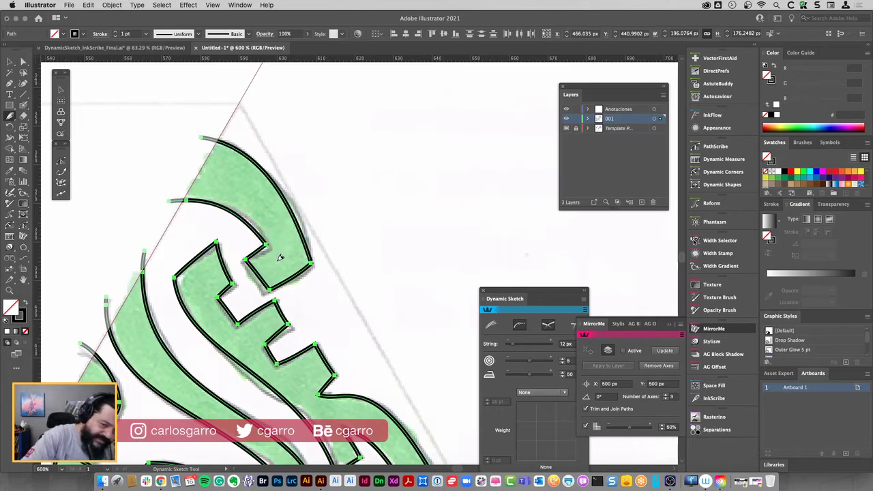
Trace the lower lettering, then the E-shaped letter's long diagonal edge and upper arm
left_click_drag(400, 328, 350, 157)
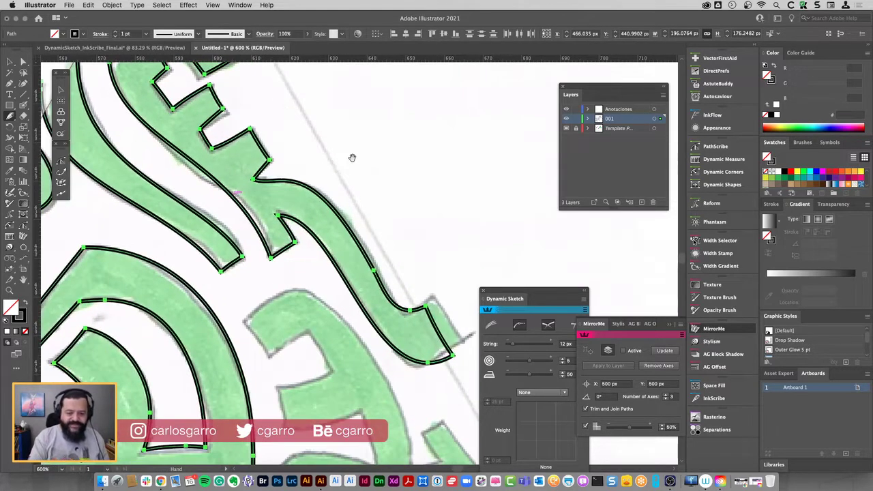
left_click_drag(366, 235, 362, 177)
mouse_move(375, 354)
left_mouse_down()
mouse_move(318, 347)
mouse_move(318, 333)
left_mouse_up()
mouse_move(193, 330)
left_mouse_down()
mouse_move(202, 293)
mouse_move(250, 279)
mouse_move(317, 282)
left_mouse_up()
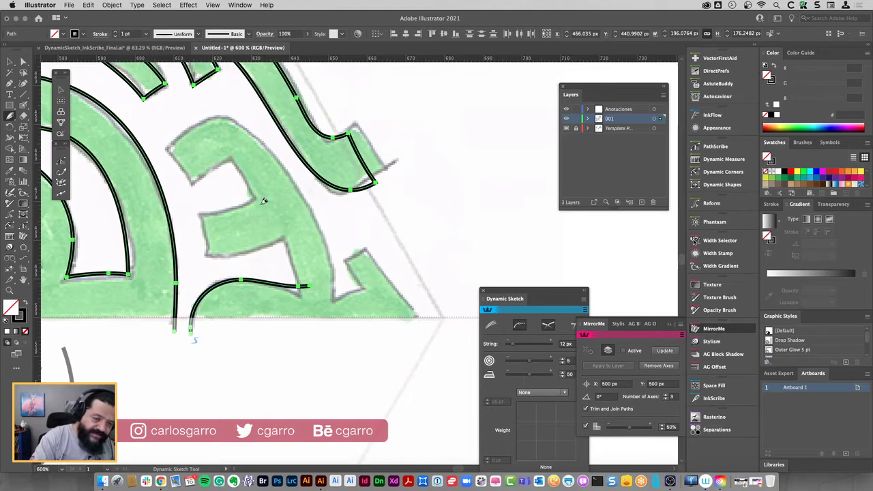
mouse_move(221, 149)
left_mouse_down()
mouse_move(279, 238)
mouse_move(303, 307)
left_mouse_up()
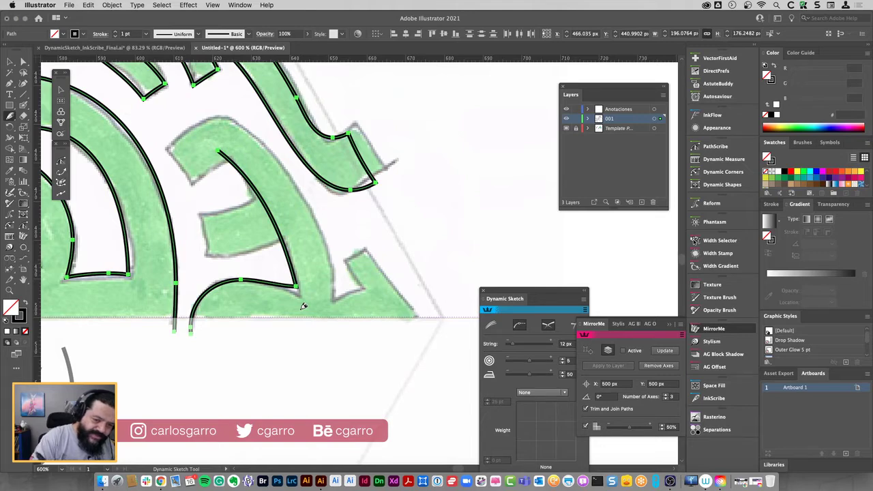
mouse_move(198, 211)
left_mouse_down()
mouse_move(251, 194)
mouse_move(278, 169)
left_mouse_up()
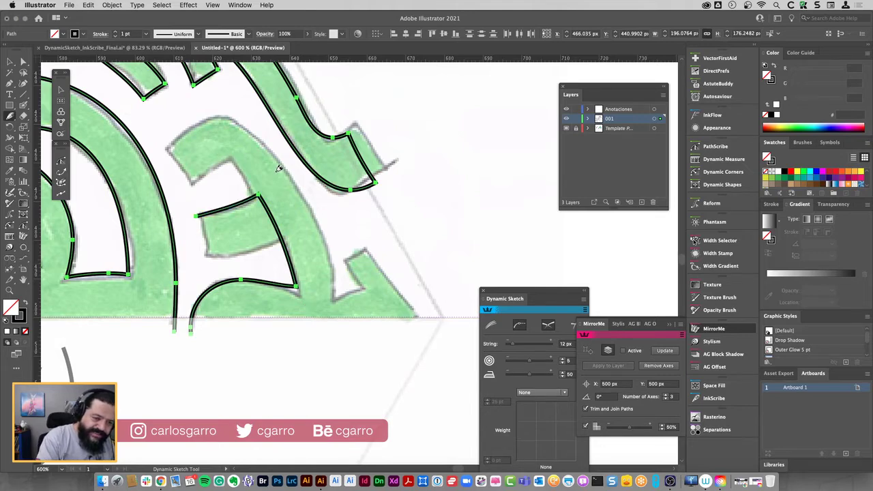
Redraw the E's arms in a different sketch mode, trimming and merging them into its edges
key("ctrl+z")
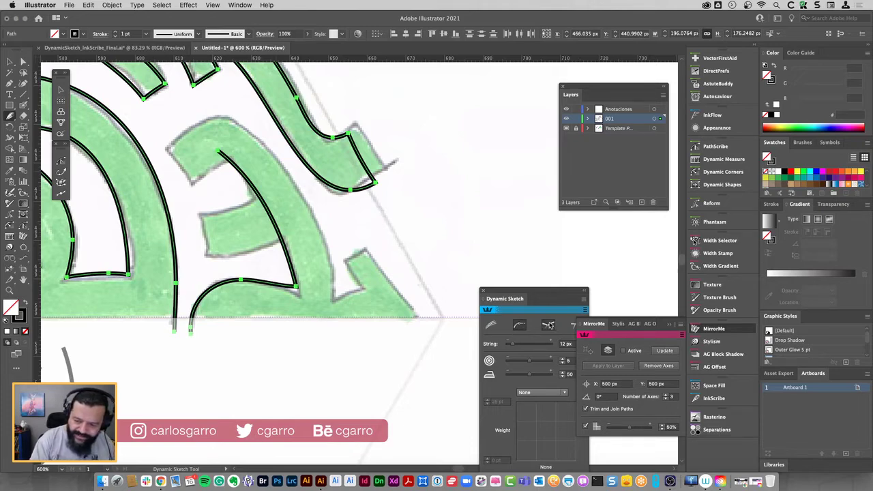
left_click(548, 327)
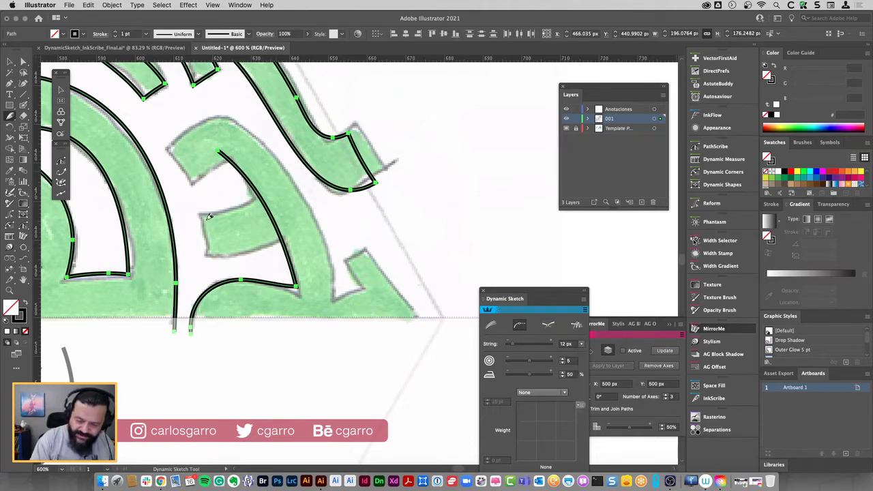
left_click_drag(197, 214, 276, 186)
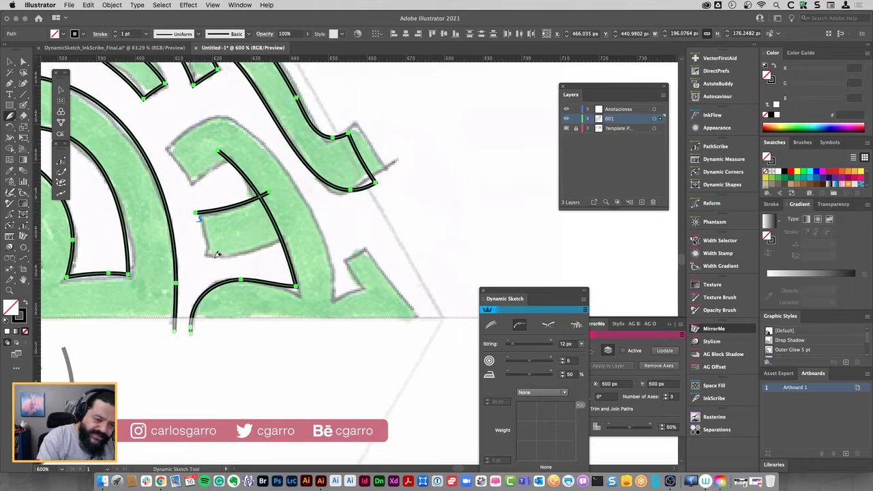
left_click_drag(197, 254, 292, 234)
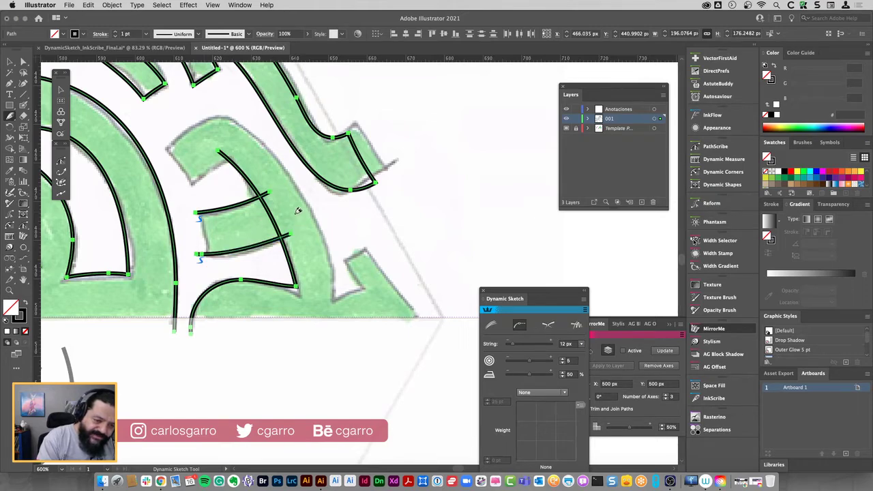
left_click_drag(198, 205, 209, 258)
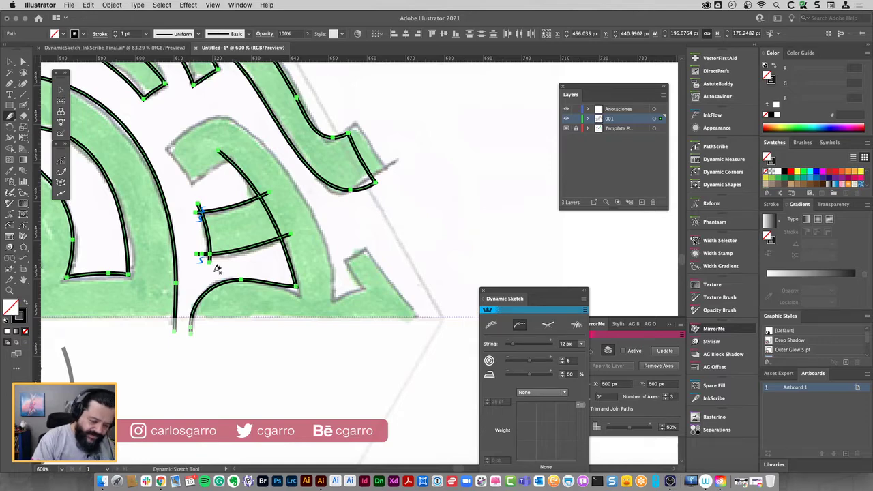
left_click_drag(218, 150, 271, 198)
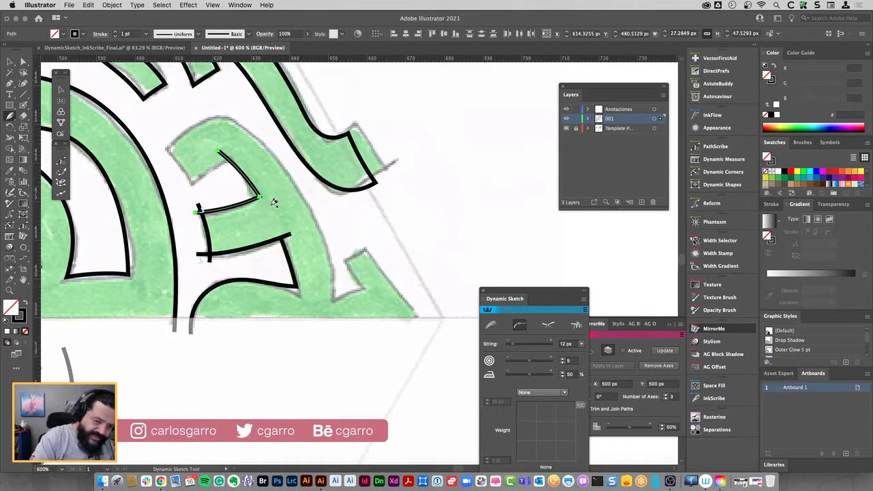
left_click_drag(287, 232, 296, 287)
mouse_move(204, 247)
left_mouse_down()
mouse_move(224, 254)
mouse_move(203, 215)
left_mouse_up()
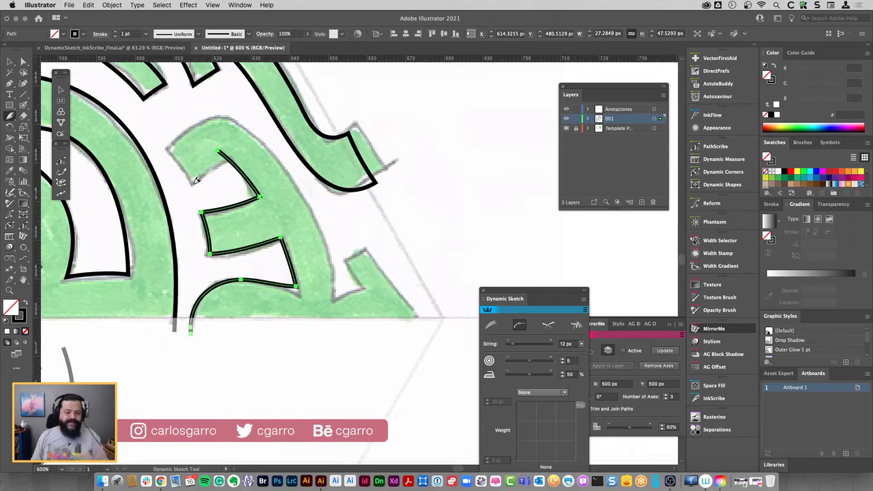
Finish the E's inner top and upper outer edges and the small notched tip to the corner
left_click_drag(188, 187, 235, 147)
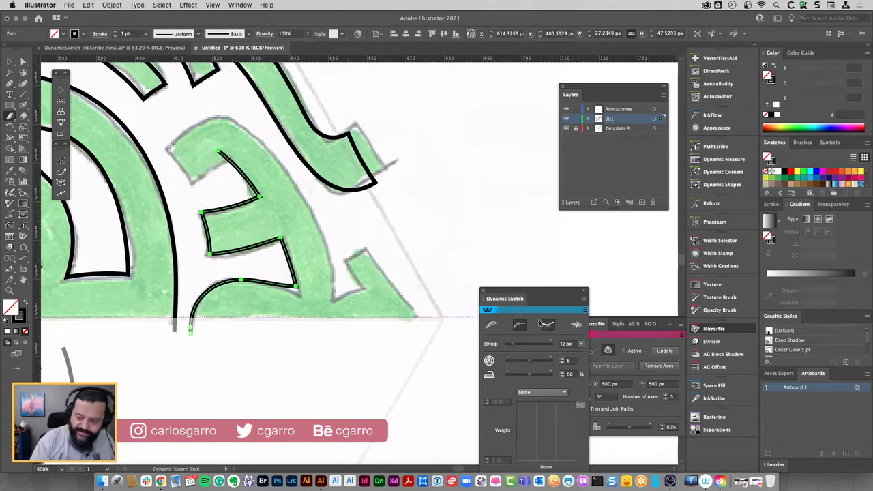
left_click_drag(192, 182, 246, 138)
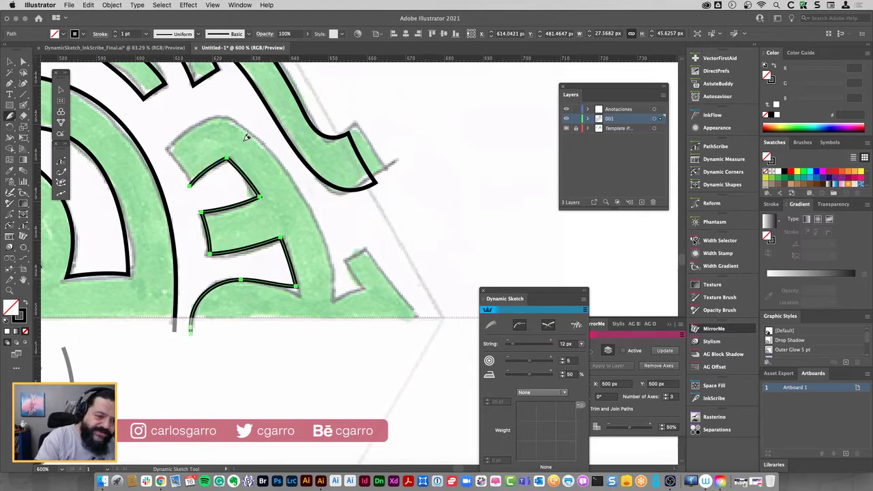
left_click_drag(165, 143, 196, 180)
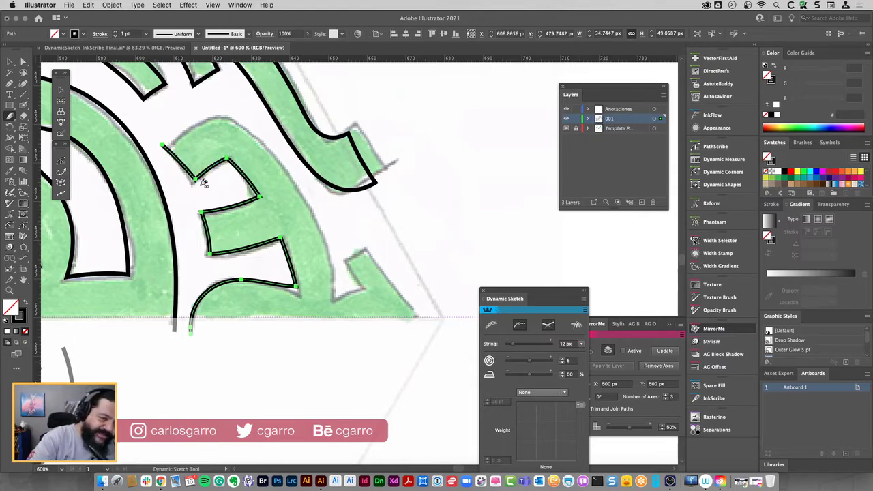
mouse_move(164, 146)
left_mouse_down()
mouse_move(296, 180)
mouse_move(332, 300)
mouse_move(371, 285)
left_mouse_up()
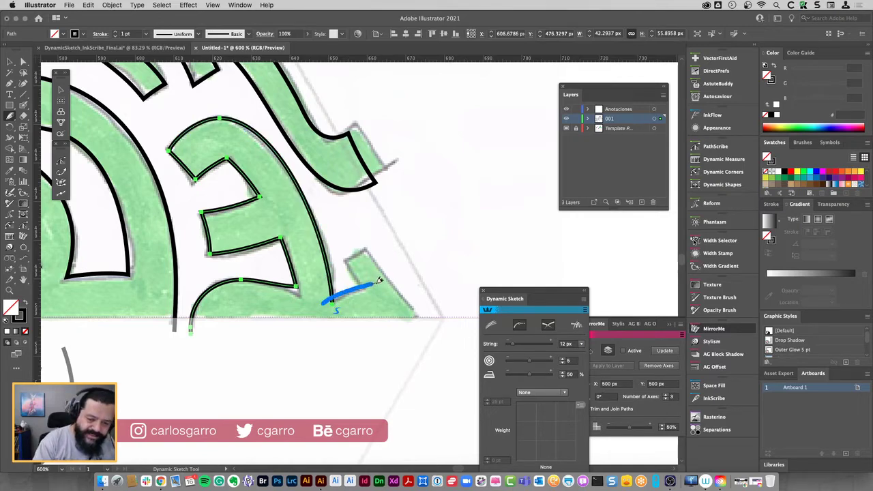
mouse_move(343, 253)
left_mouse_down()
mouse_move(369, 284)
mouse_move(371, 244)
mouse_move(430, 324)
left_mouse_up()
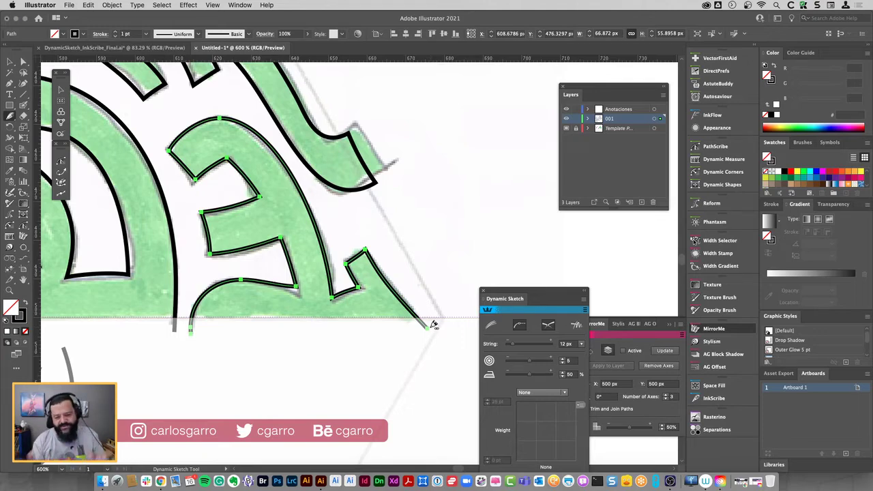
key("ctrl+minus")
key("ctrl+minus")
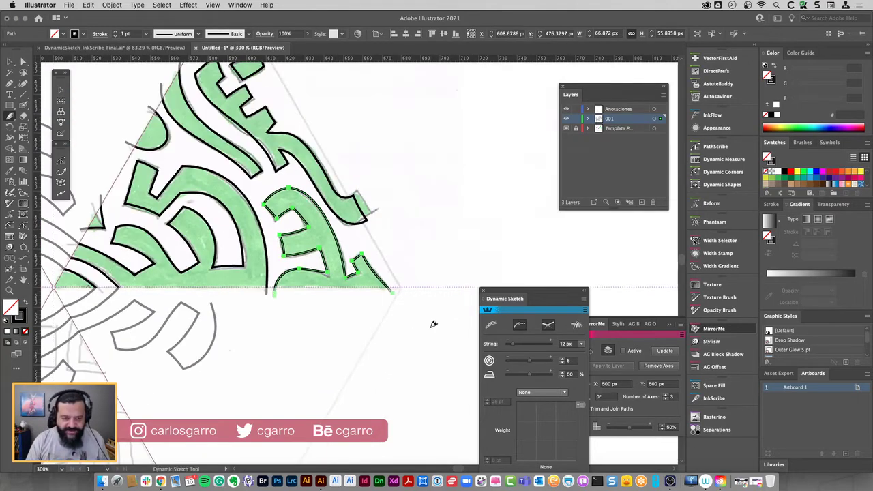
Turn on MirrorMe's Active option to repeat the traced wedge into the hexagonal maze, zoomed to 150%
scroll(430, 325, "up", 5)
scroll(395, 364, "left", 8)
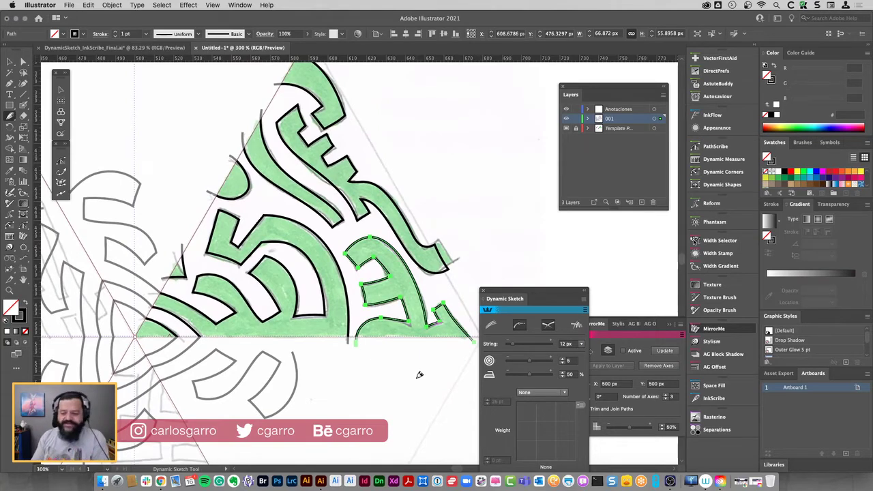
left_click(624, 351)
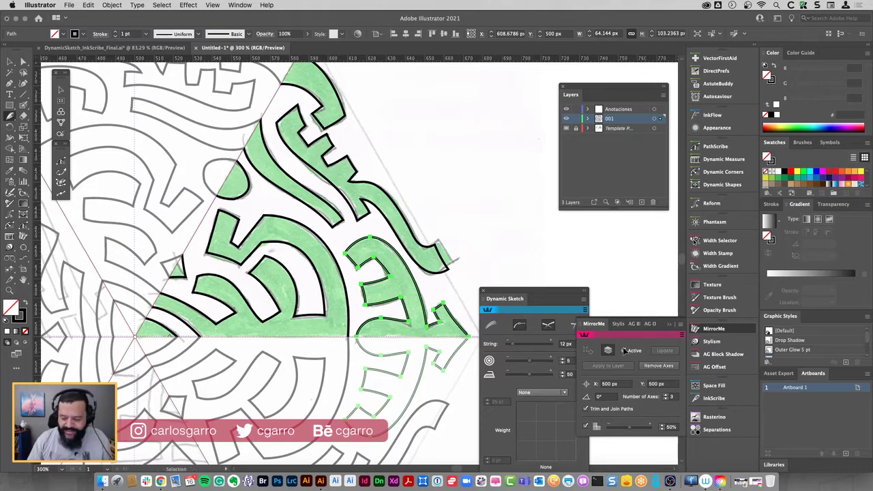
key("super+minus")
key("super+minus")
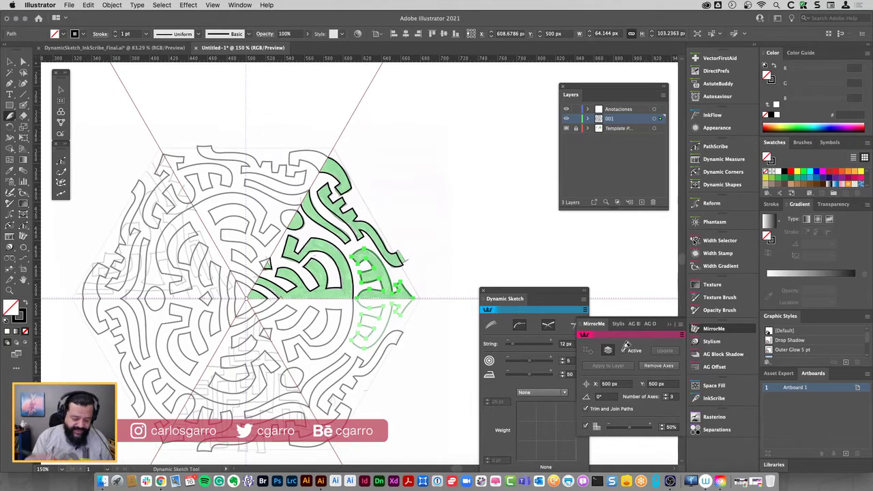
key("z")
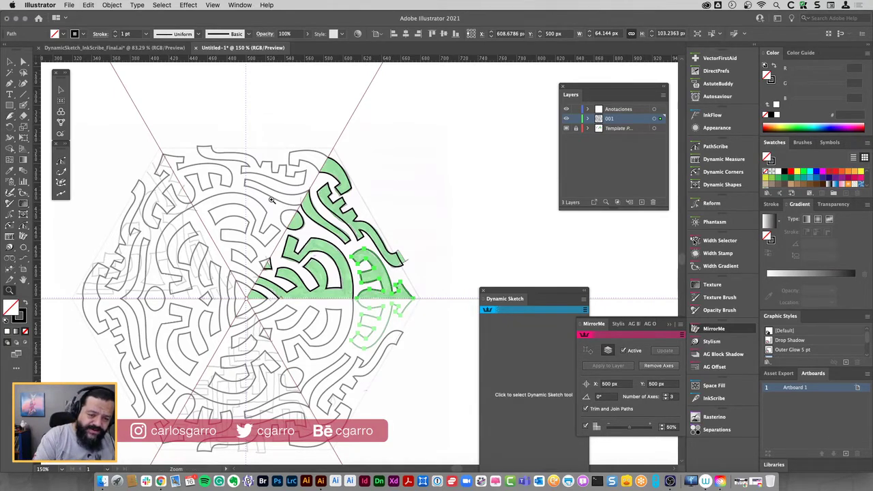
Sharpen the loop's top anchor with PathScribe's remove-handles and delete its bottom anchor
left_click(326, 242)
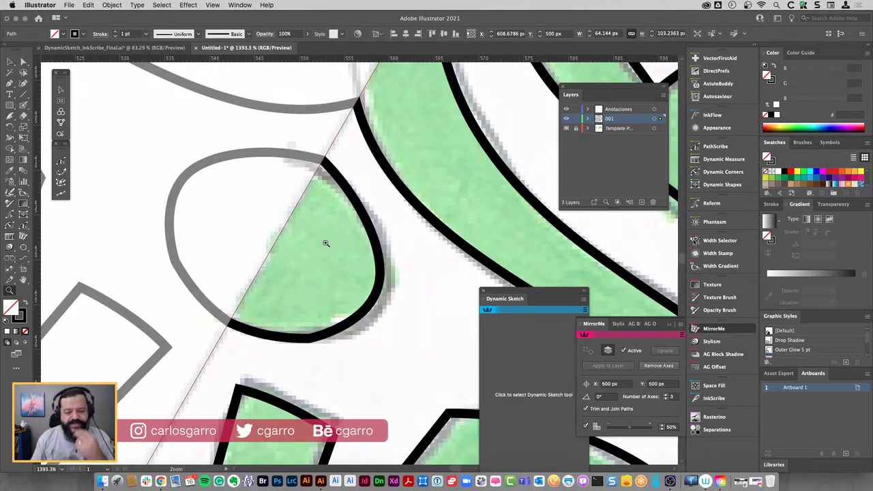
left_click(23, 60)
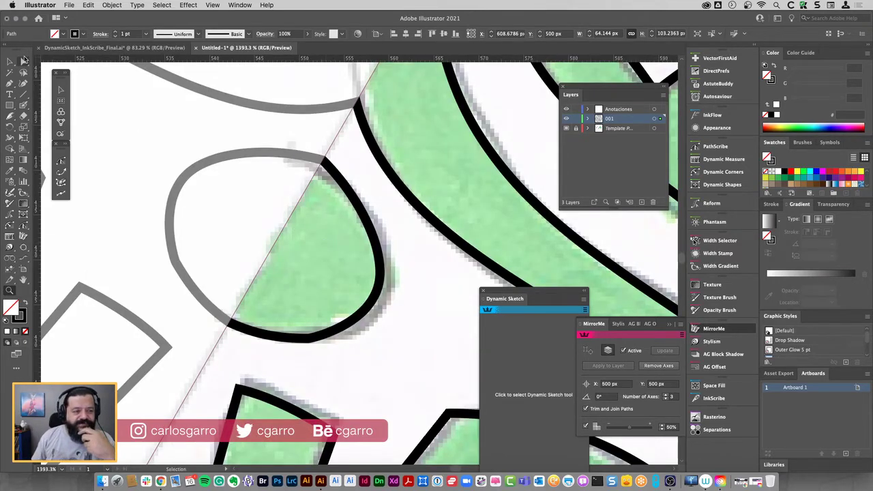
left_click(323, 162)
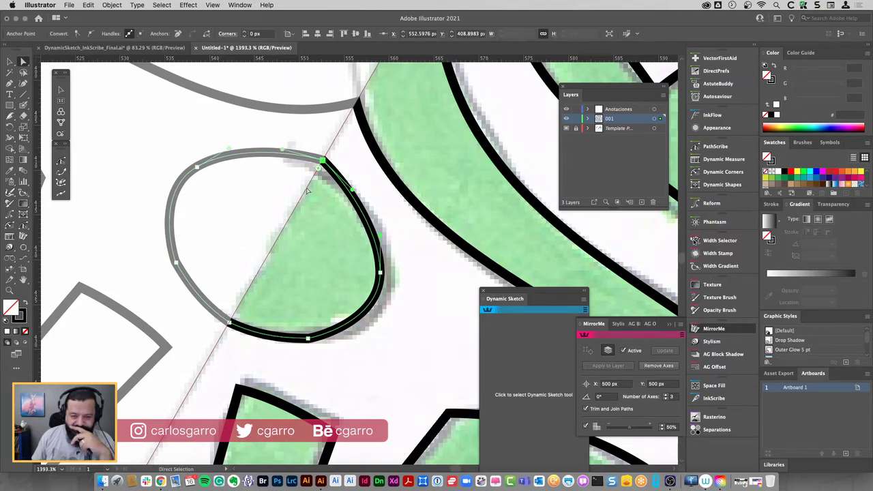
left_click(314, 182)
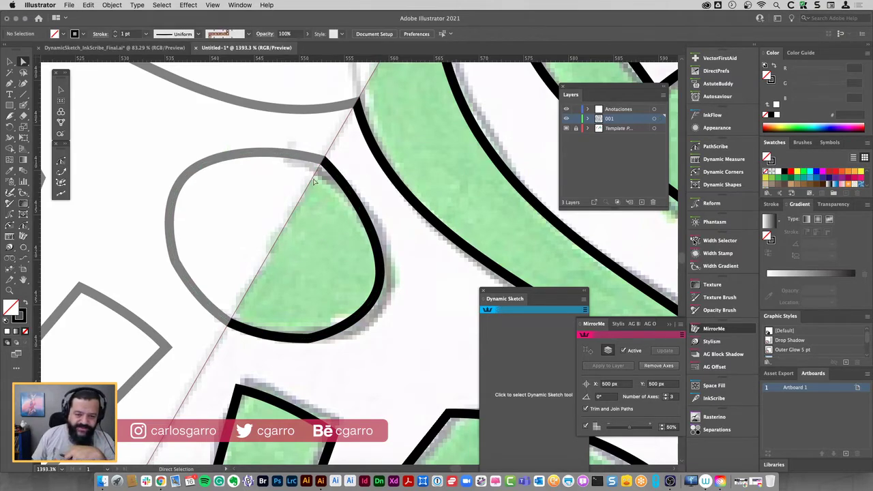
left_click(317, 168)
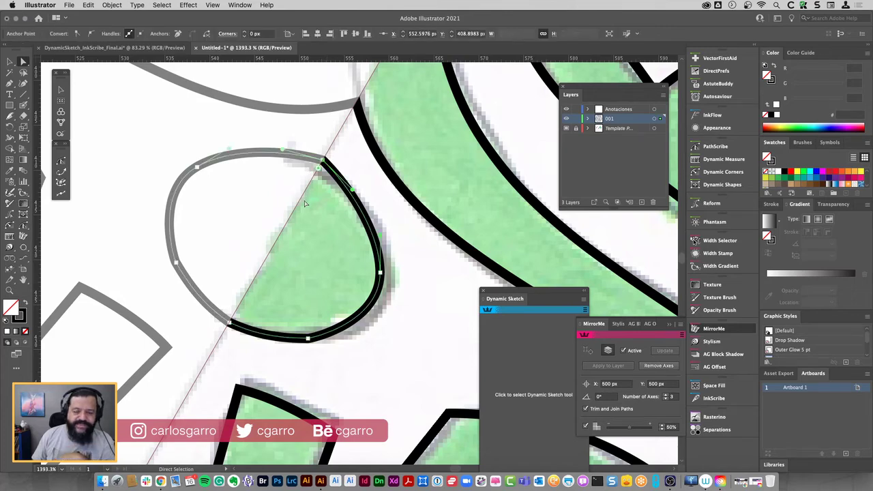
left_click(699, 148)
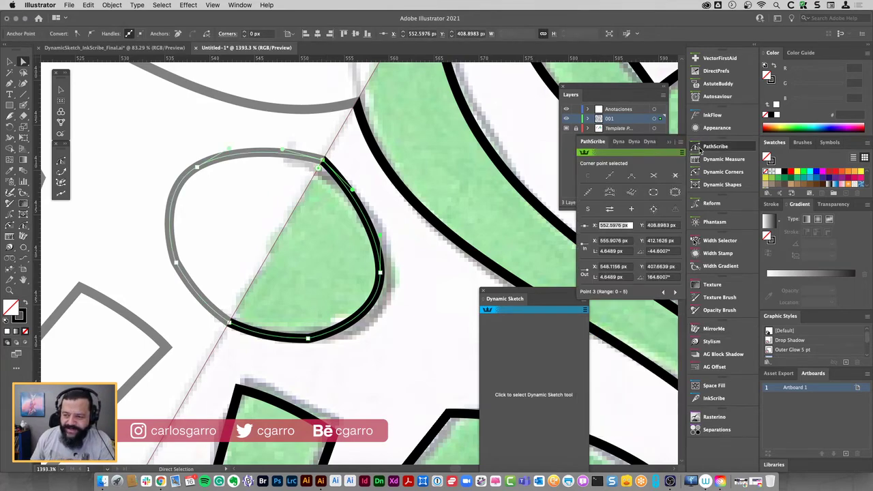
left_click(675, 177)
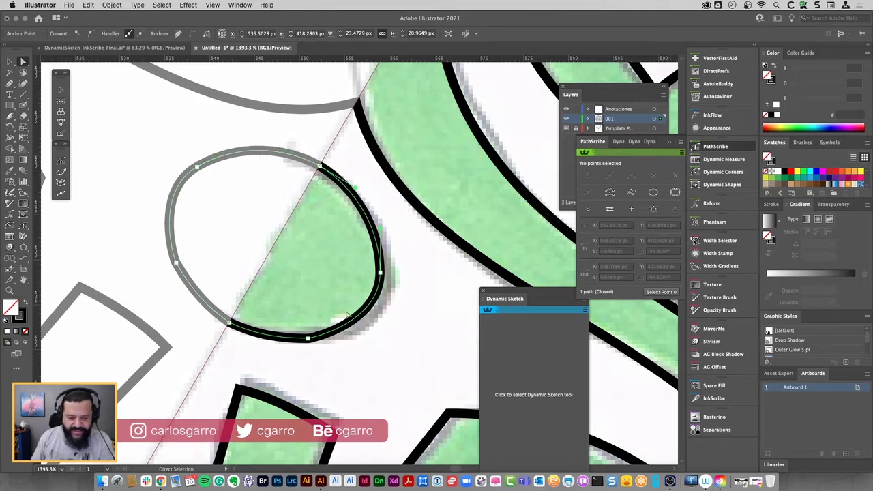
left_click(310, 341)
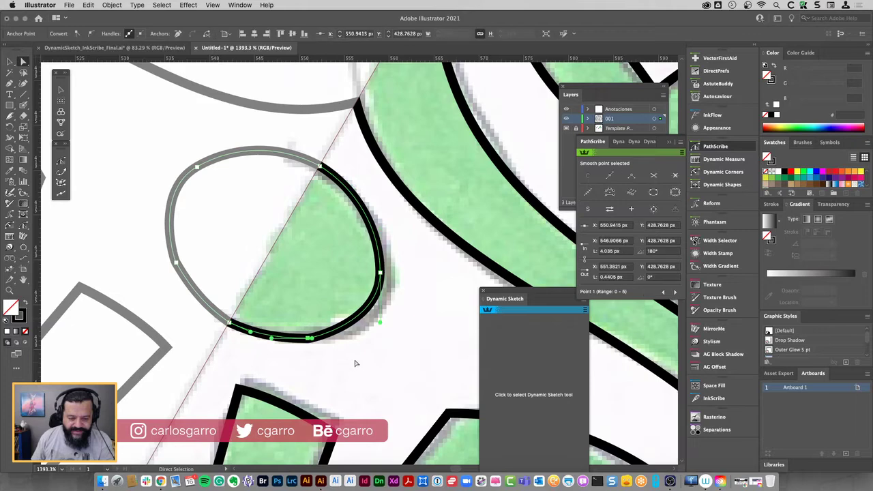
left_click(675, 177)
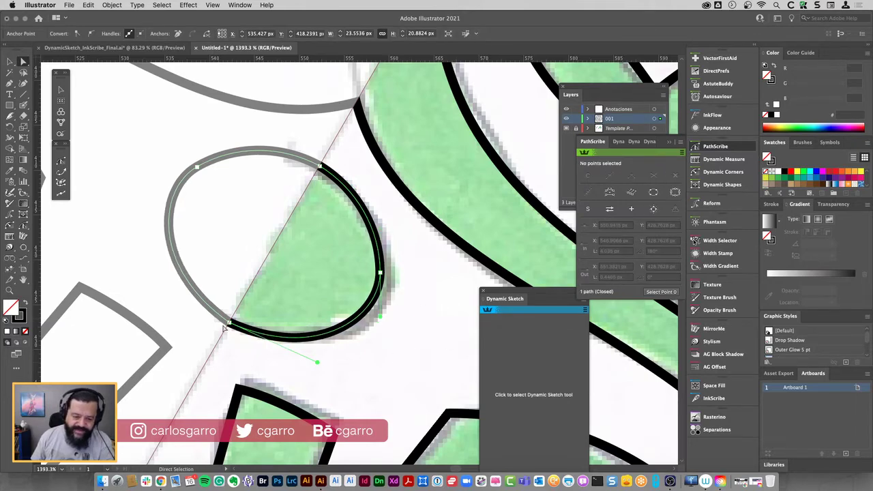
left_click(328, 214)
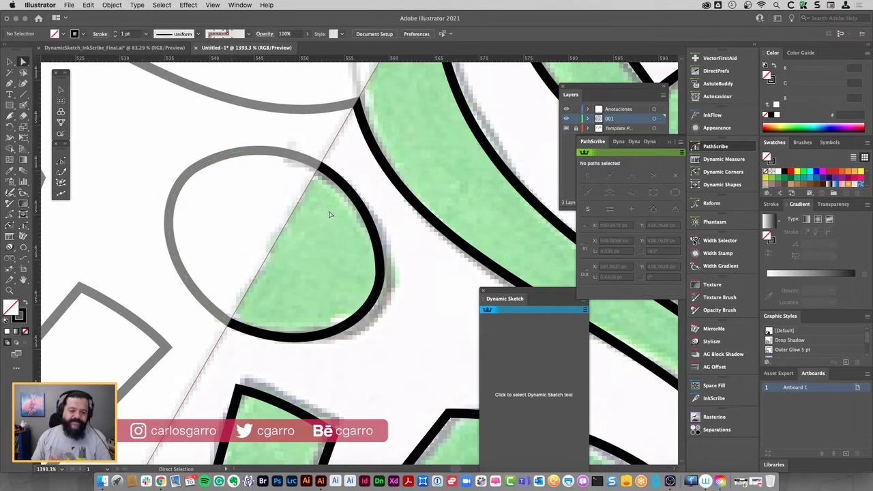
key("ctrl+minus")
Duplicate layer 001 and rename the copy '001 a' so it sits above the original
key("ctrl+minus")
key("ctrl+minus")
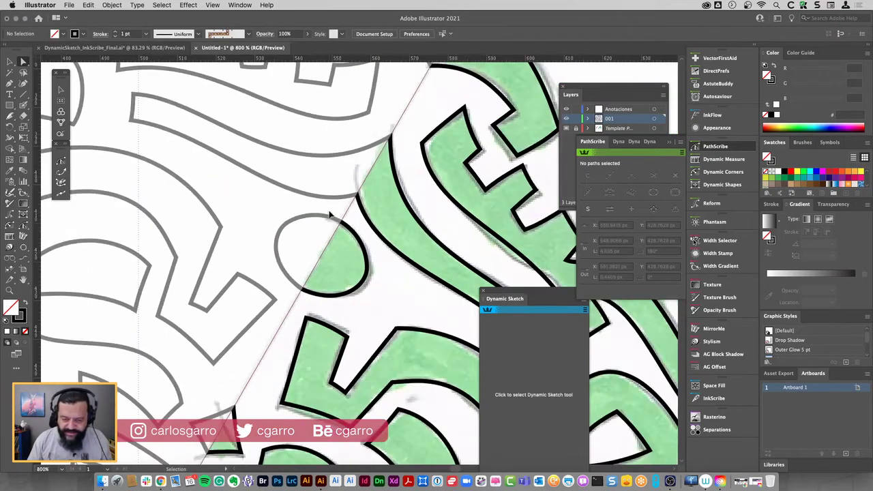
key("ctrl+minus")
key("ctrl+minus")
key("ctrl+minus")
key("a")
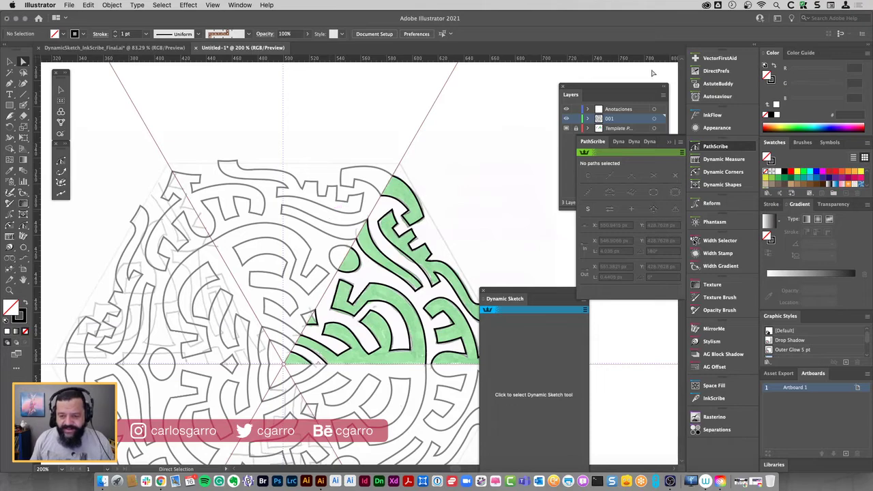
left_click(568, 156)
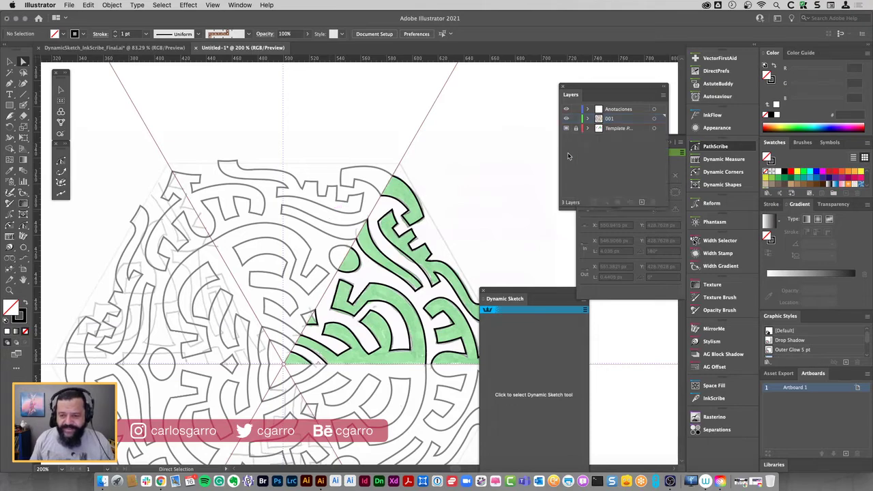
left_click(635, 121)
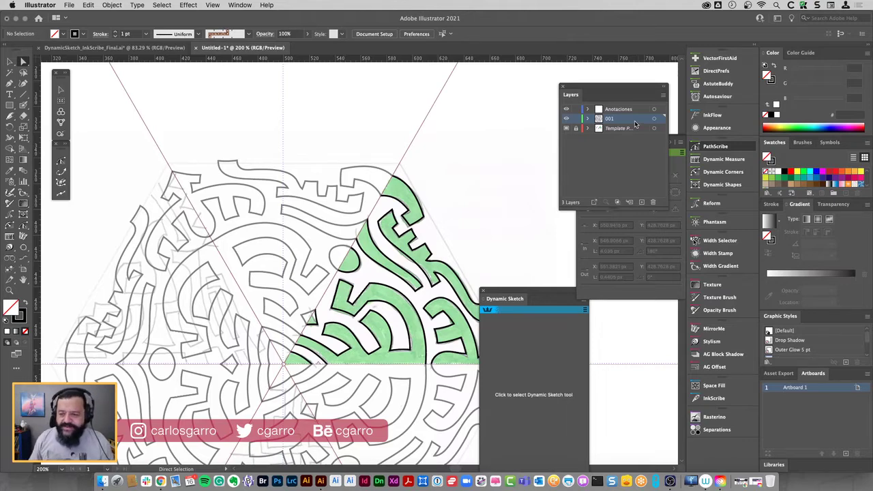
left_click_drag(635, 121, 641, 202)
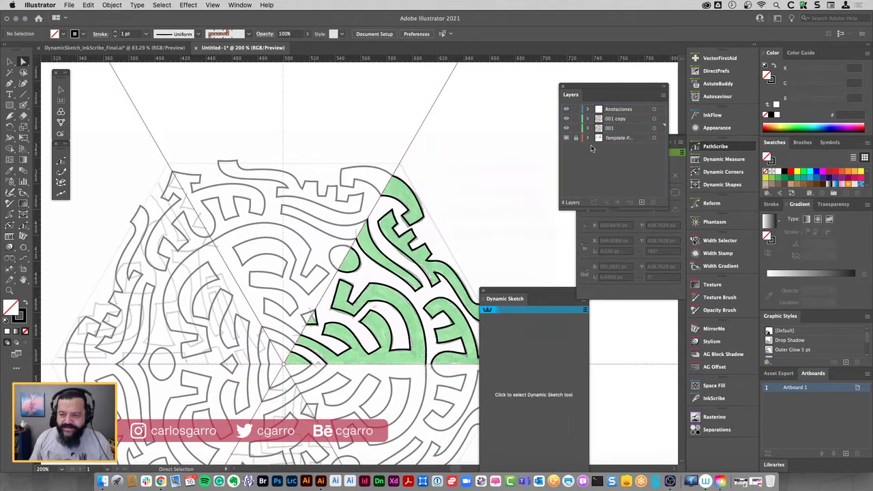
left_click(565, 128)
double_click(618, 118)
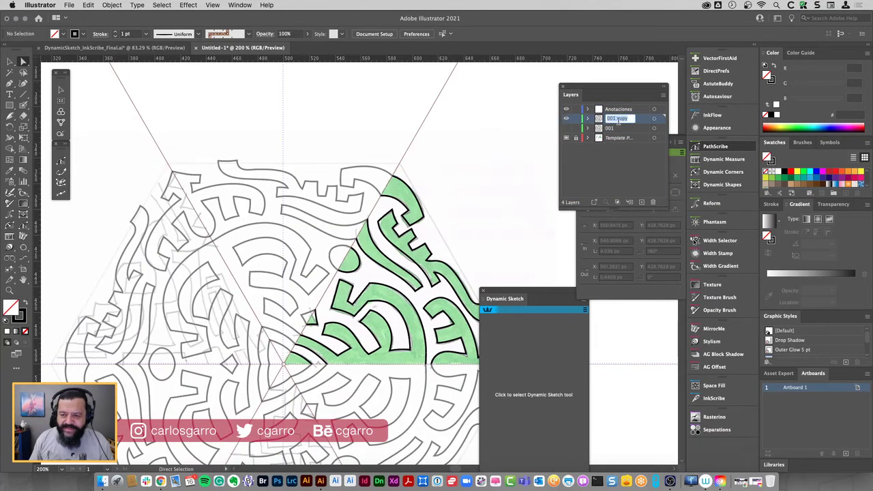
left_click(628, 119)
key("BackSpace")
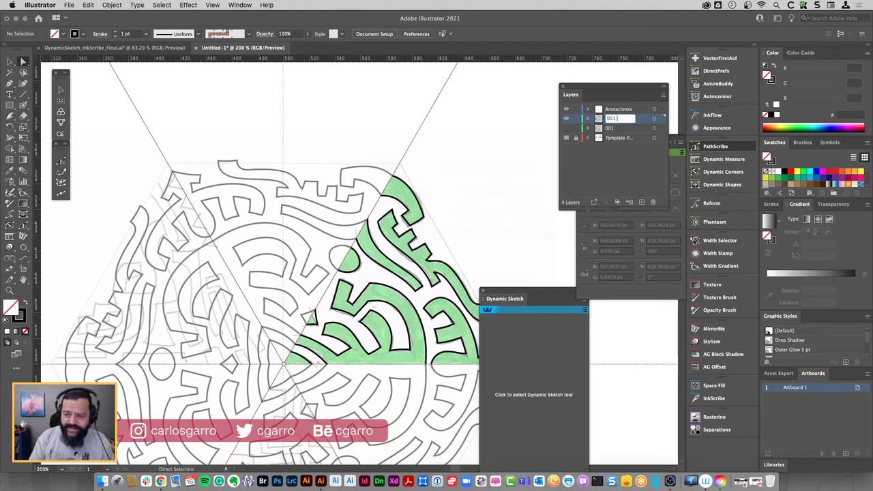
type("a")
key("Return")
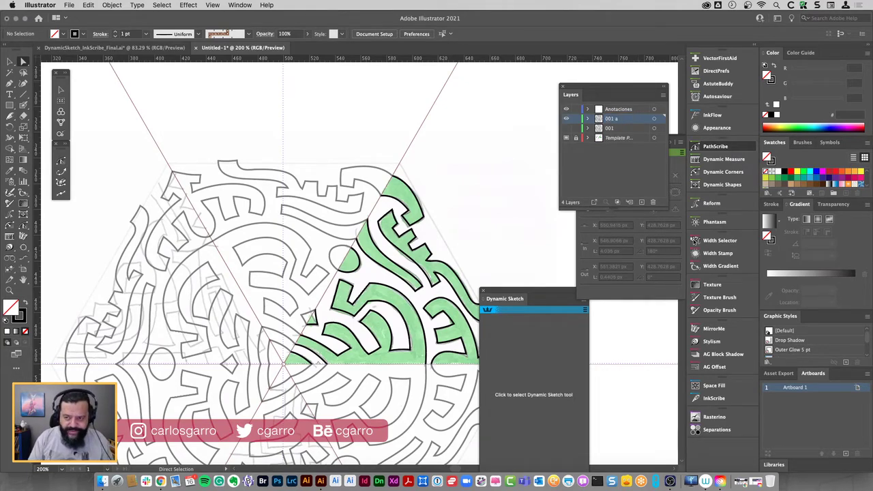
key("ctrl+0")
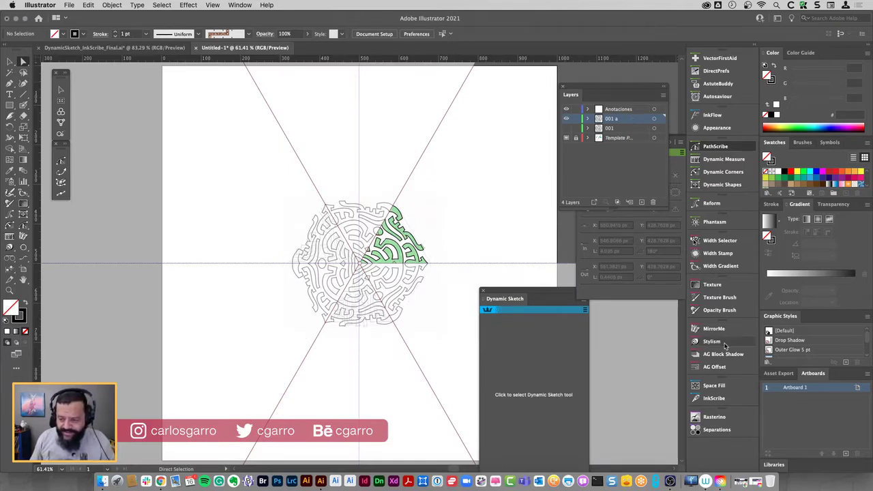
Remove the MirrorMe axes, hide the Template layer, and zoom in on the black maze
left_click(721, 330)
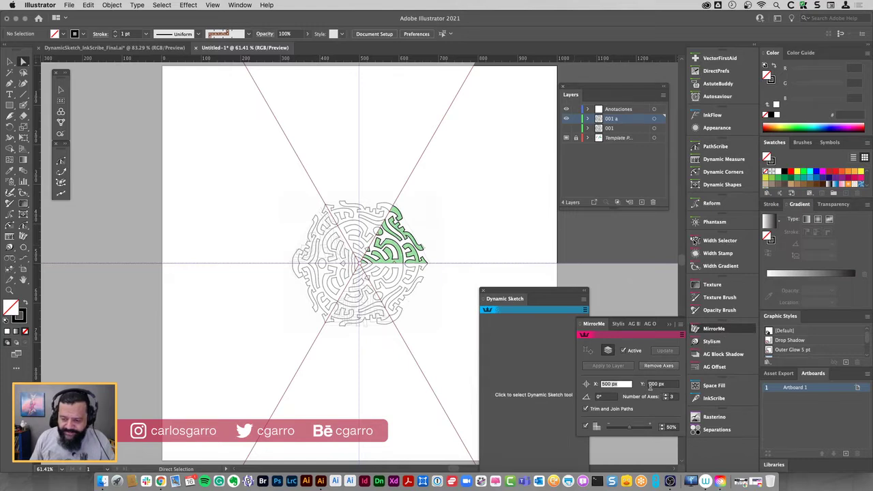
left_click(658, 366)
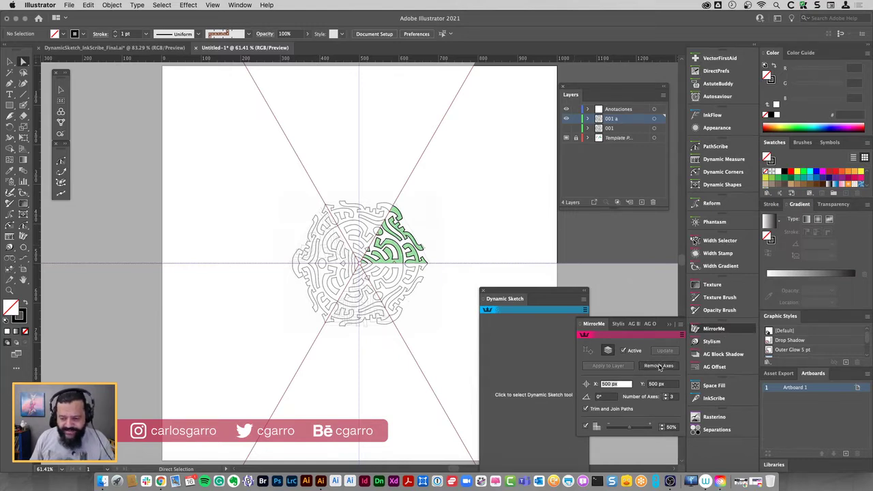
left_click(565, 138)
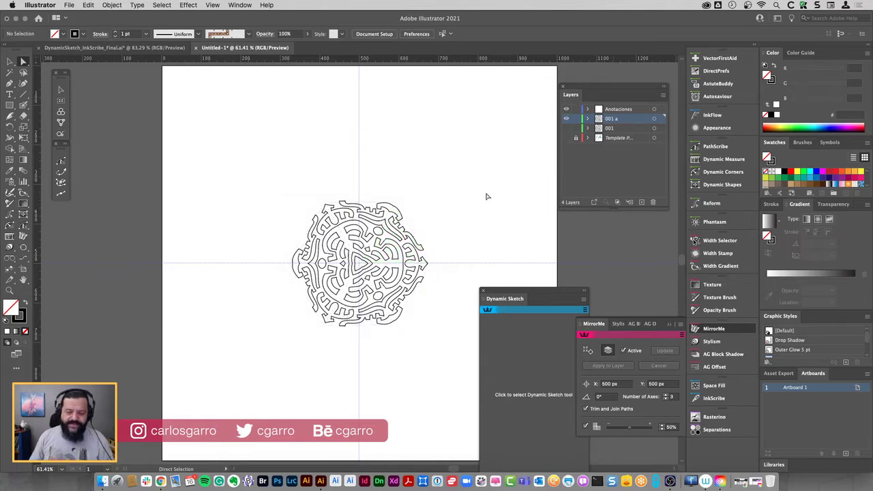
key("z")
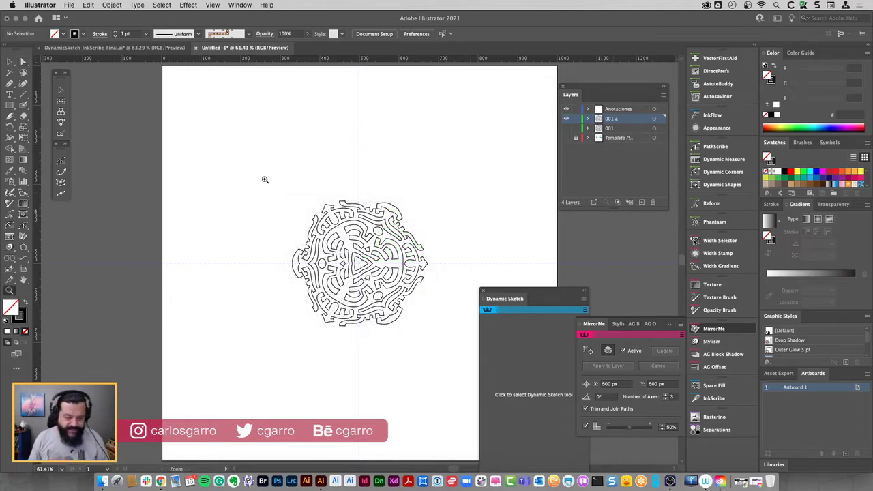
left_click_drag(262, 180, 443, 351)
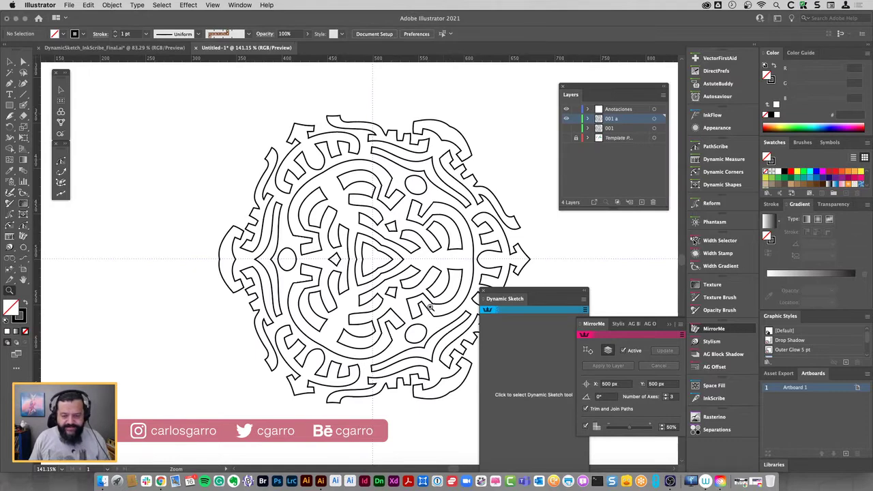
scroll(444, 350, "right", 5)
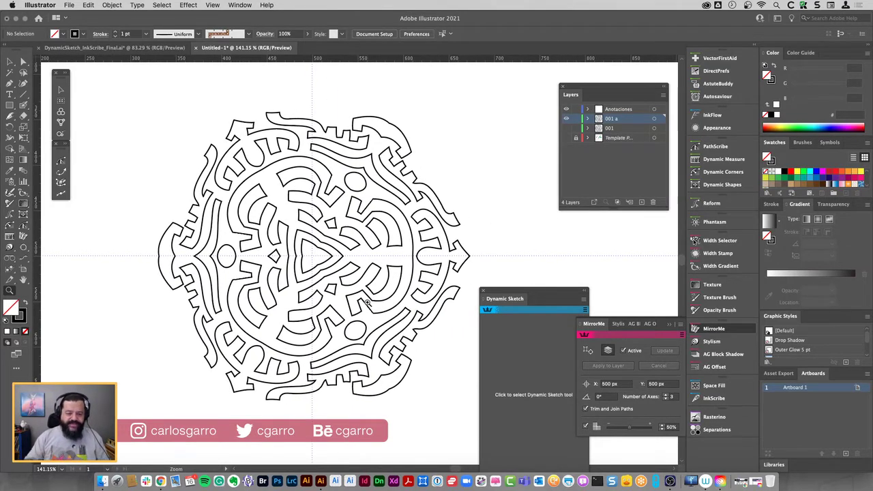
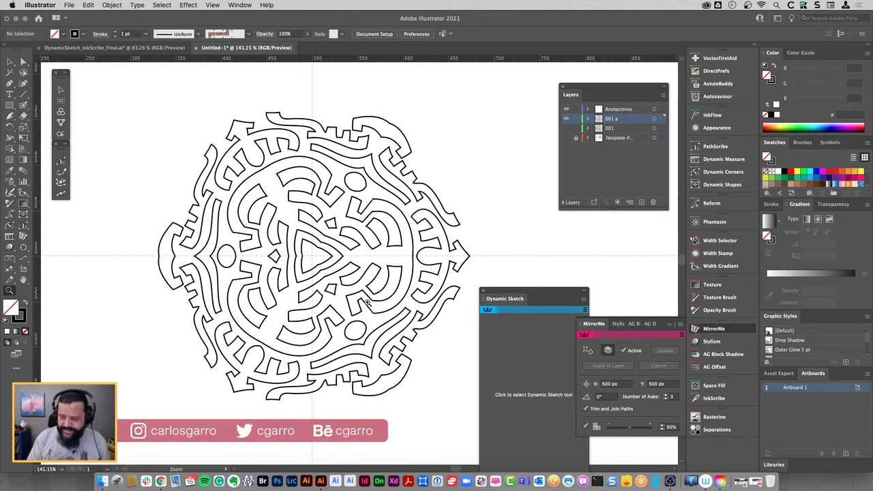
Select all unused swatches in the Swatches panel and delete them
left_click(672, 327)
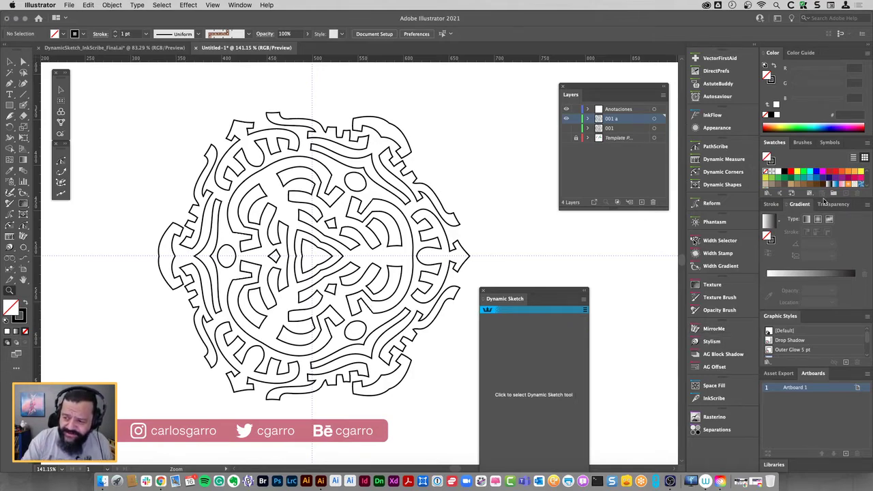
left_click_drag(824, 197, 822, 224)
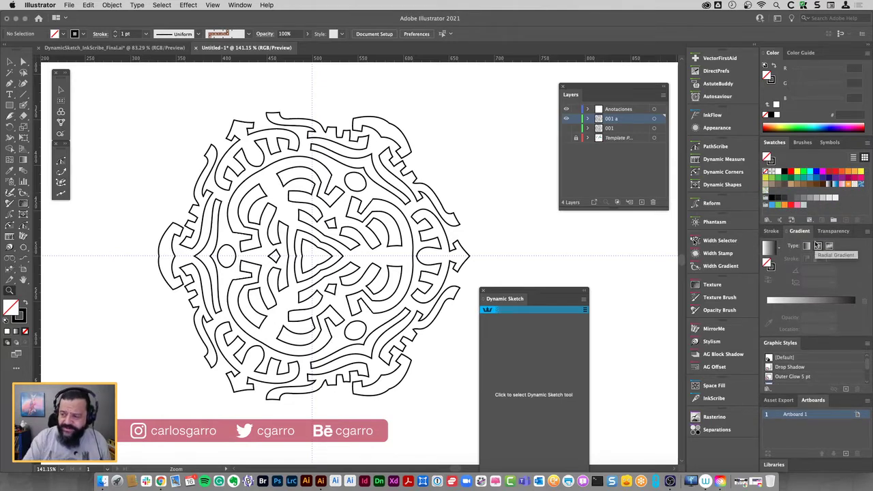
left_click(865, 142)
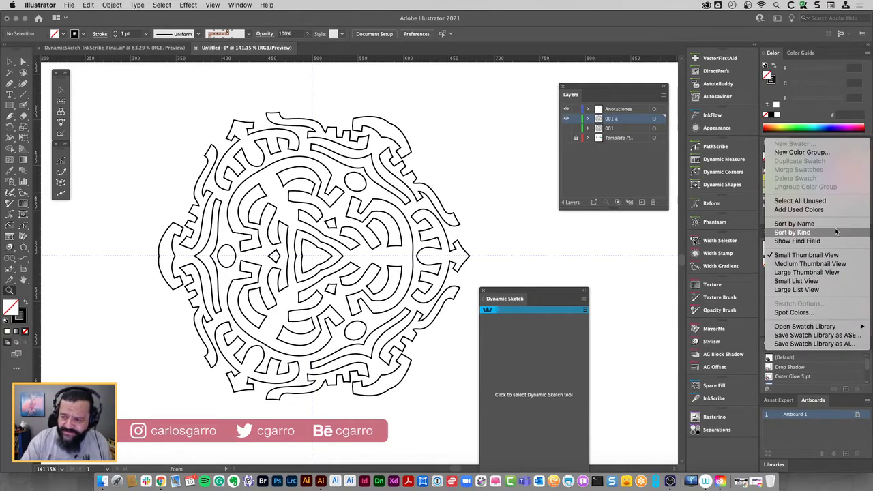
left_click(829, 200)
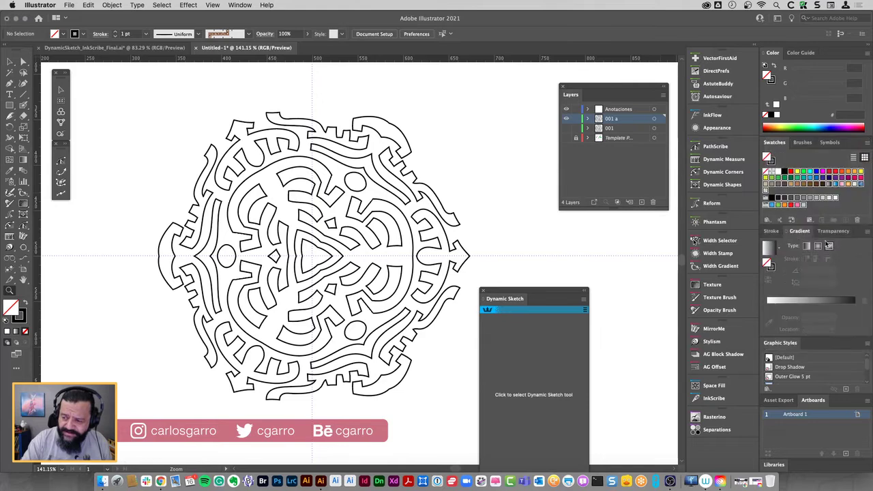
left_click(857, 220)
left_click(469, 259)
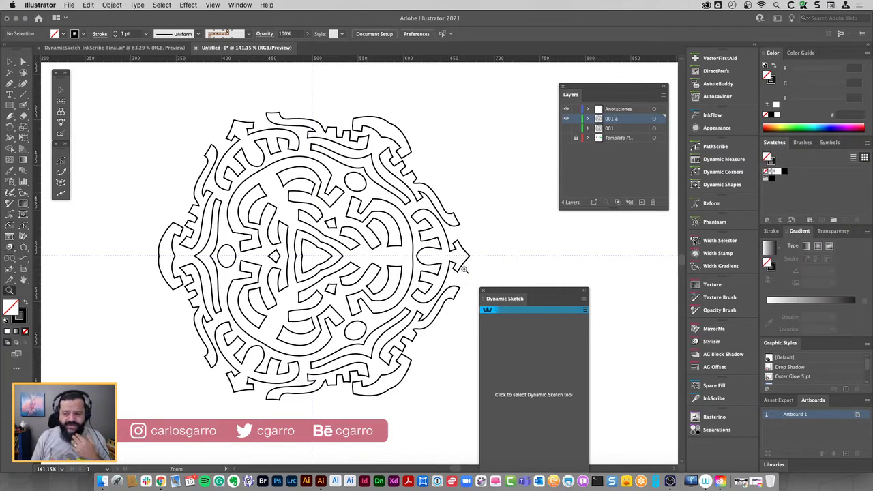
left_click(768, 220)
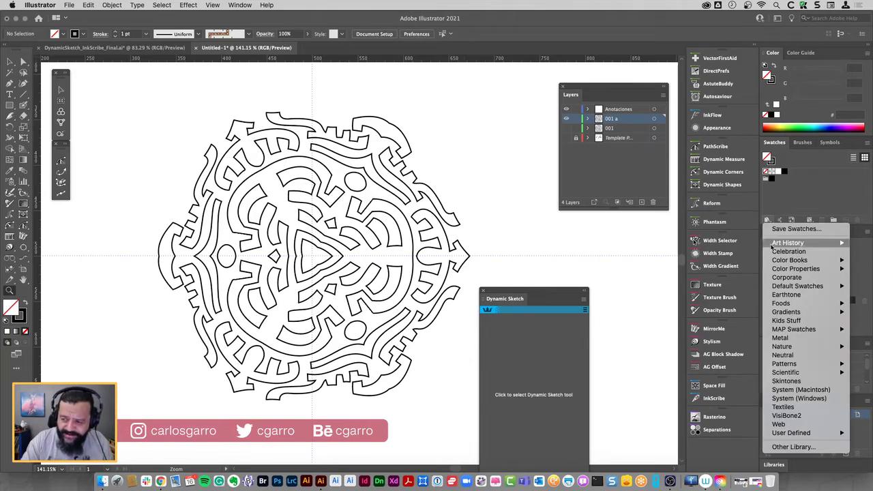
Open Colores.ai from Desktop > Behance Sesión 001 as a swatch library
left_click(793, 447)
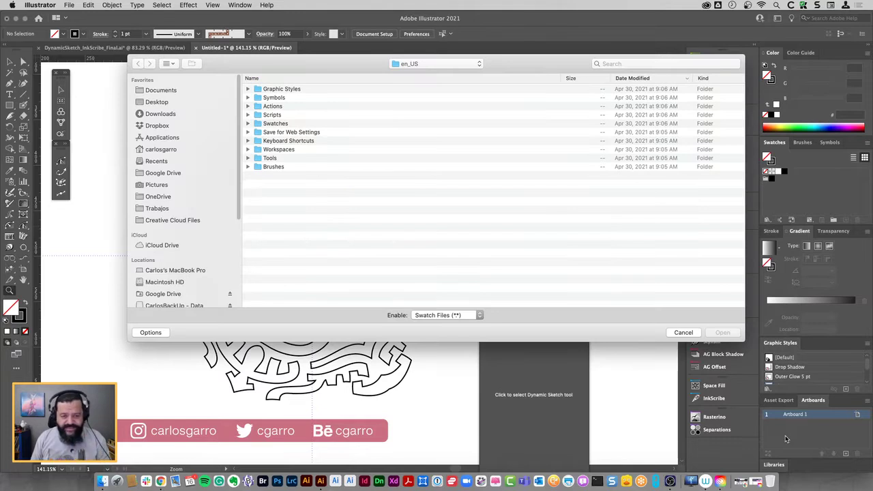
left_click(176, 102)
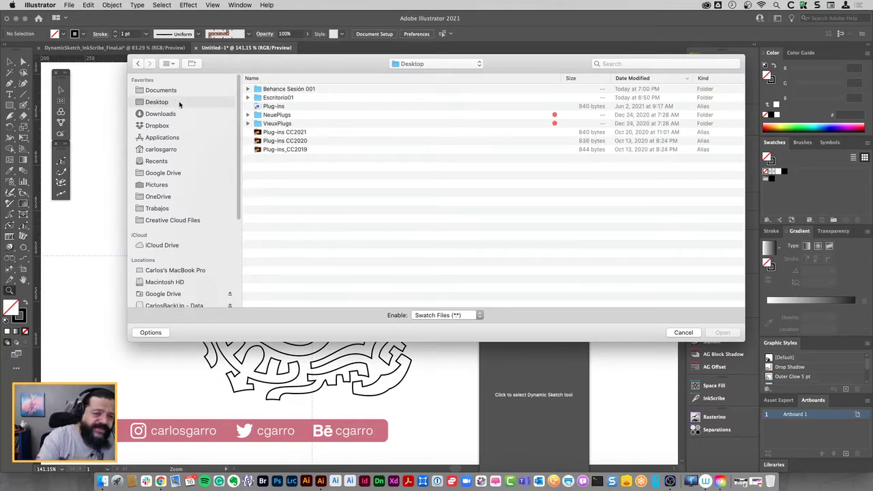
double_click(320, 92)
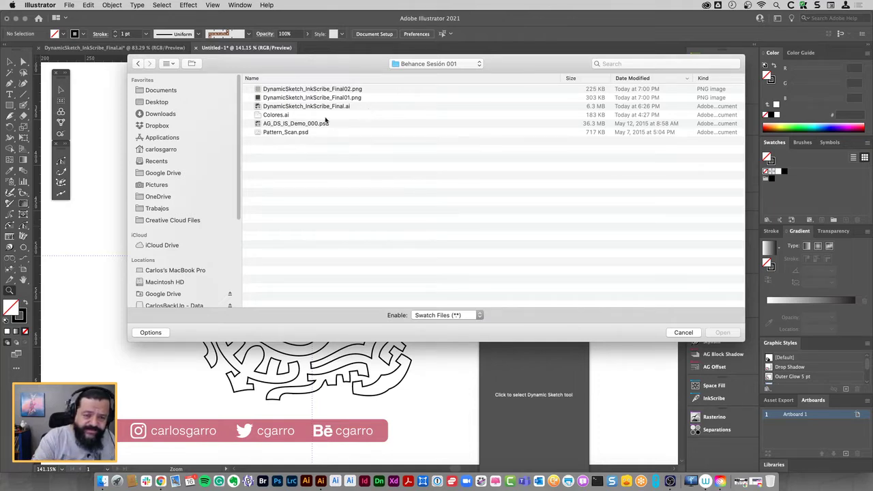
left_click(290, 116)
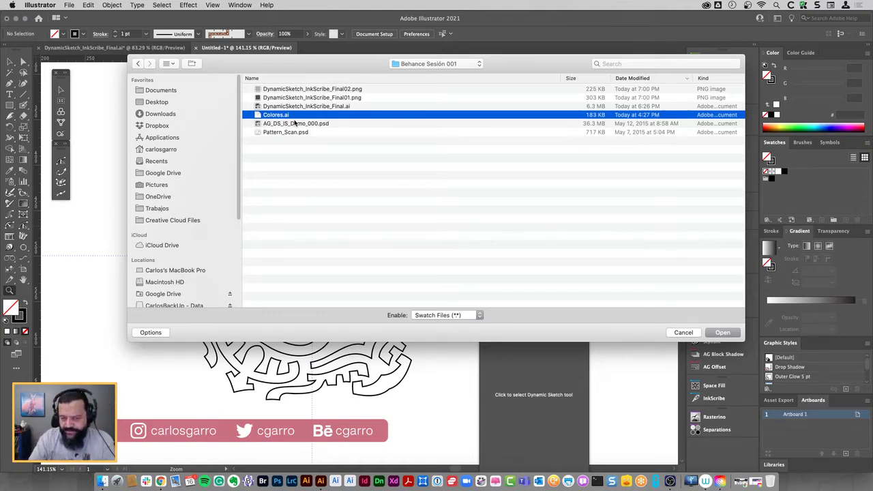
left_click(724, 333)
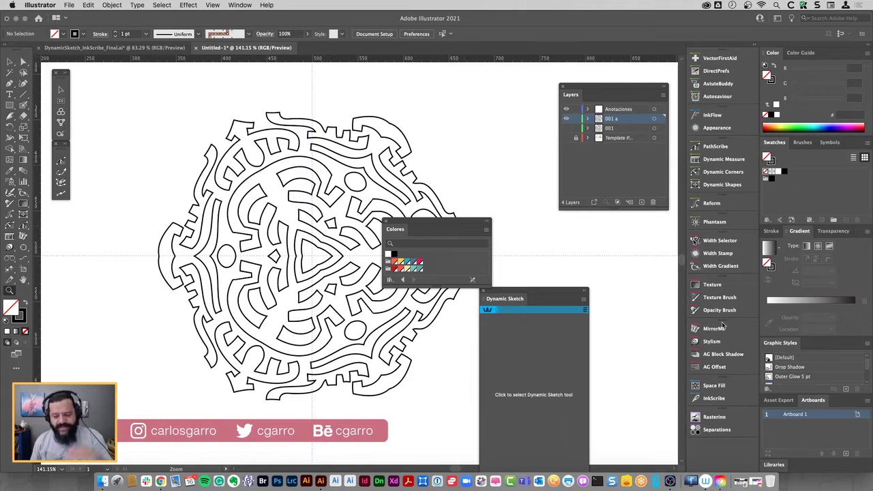
Add both Colores colour groups to the swatches, close the library, and select all the artwork
left_click_drag(457, 219, 503, 132)
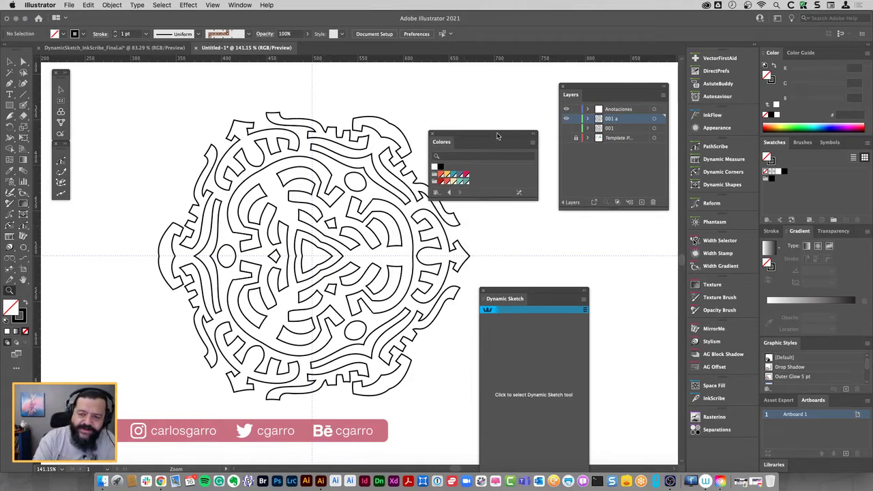
left_click(432, 183)
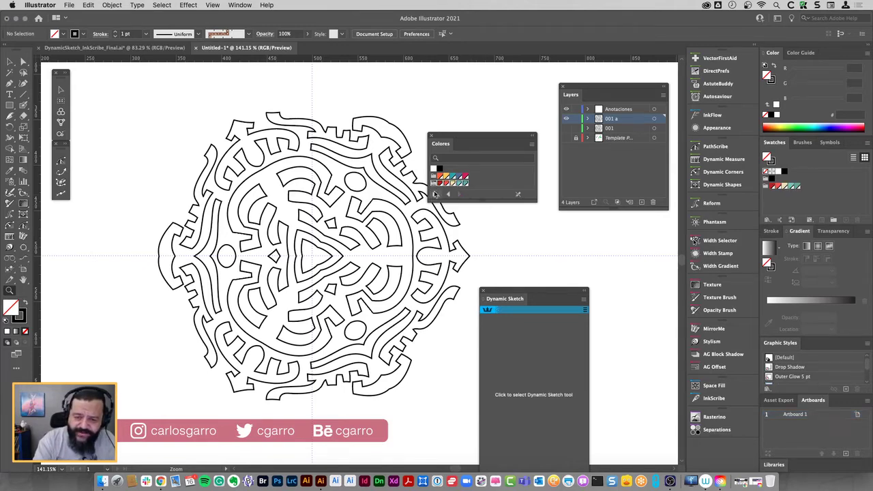
left_click(432, 183)
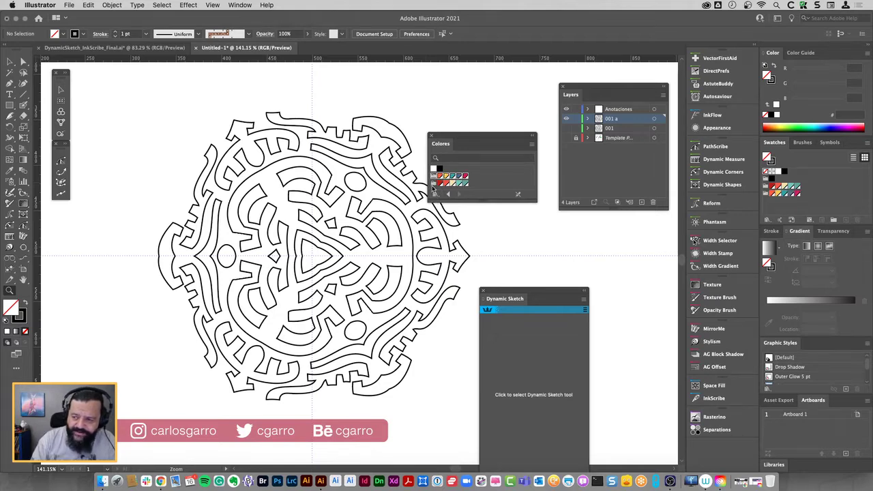
left_click(431, 135)
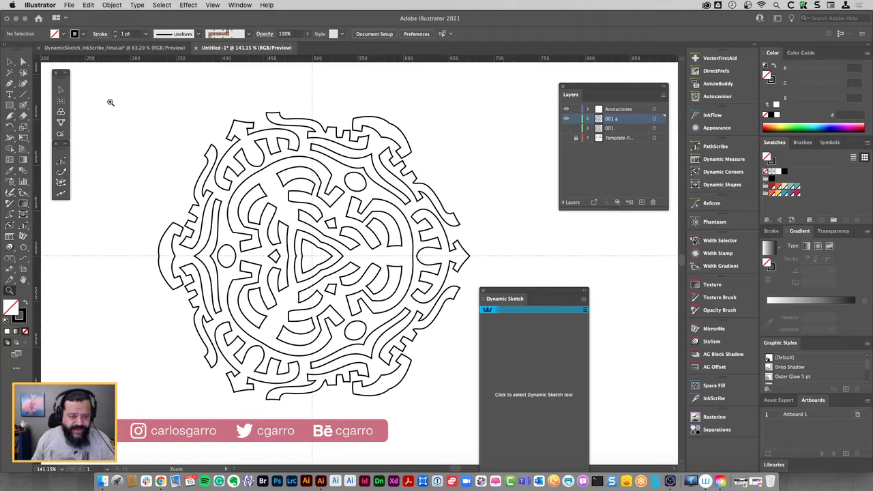
left_click(64, 91)
left_click_drag(114, 91, 476, 422)
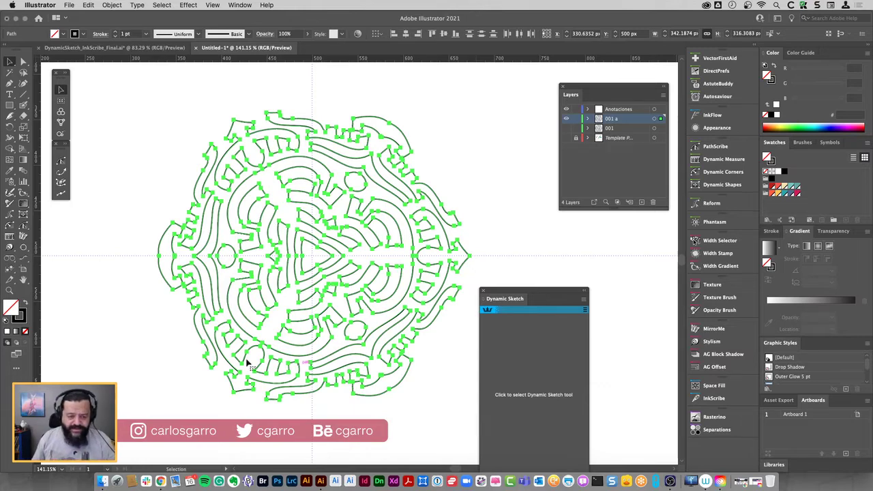
Swap fill and stroke so the traced artwork is solid black, and enlarge the centre triangle
left_click(26, 304)
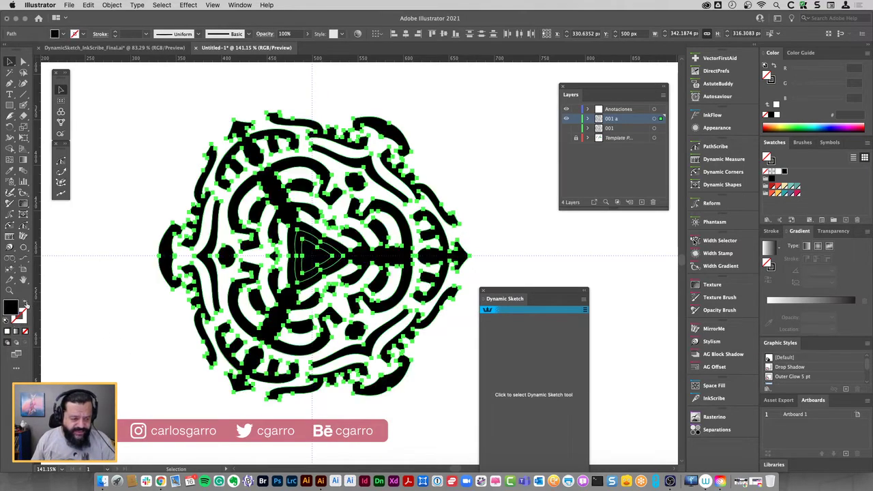
left_click(115, 328)
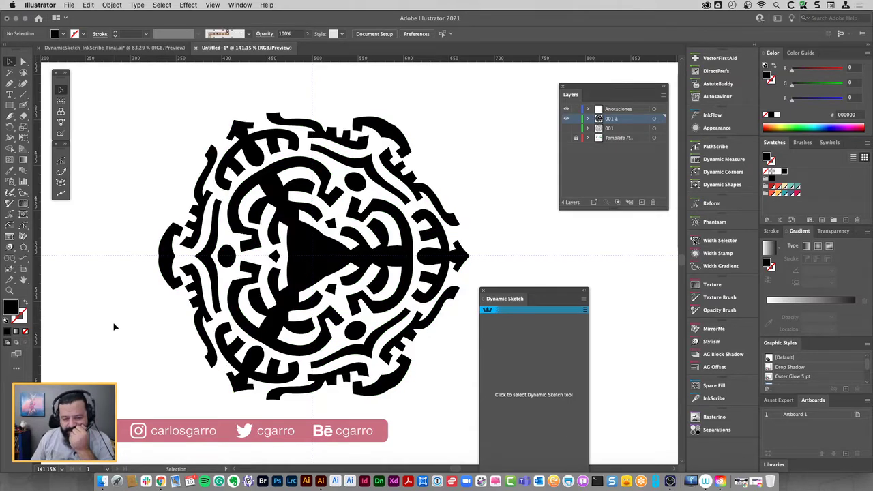
left_click(312, 247)
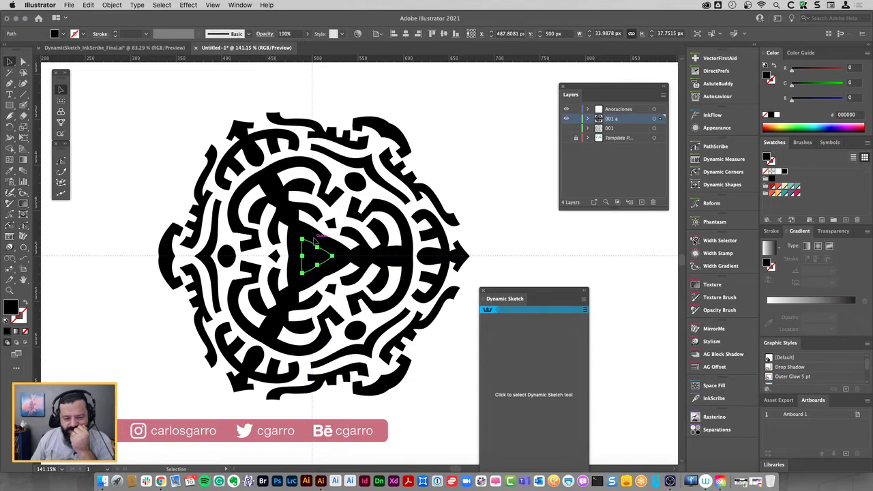
left_click_drag(315, 236, 319, 247)
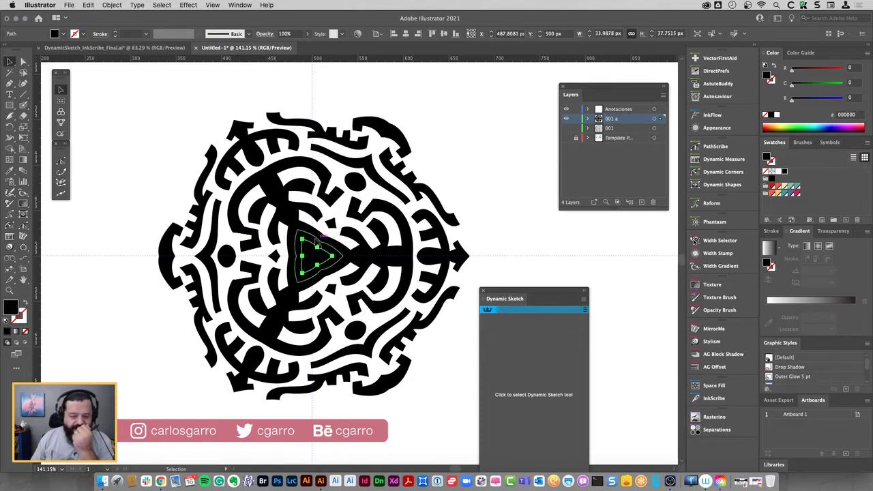
Combine the inner maze shapes into one compound path
left_click(321, 239)
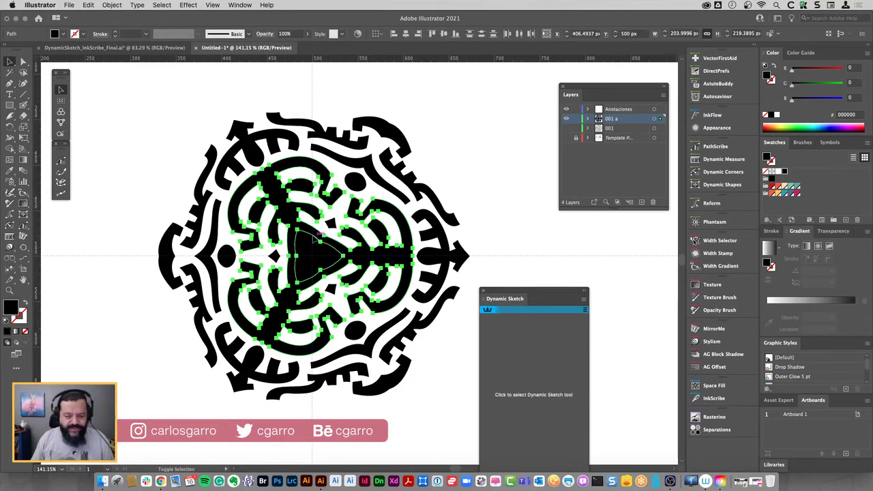
left_click(112, 5)
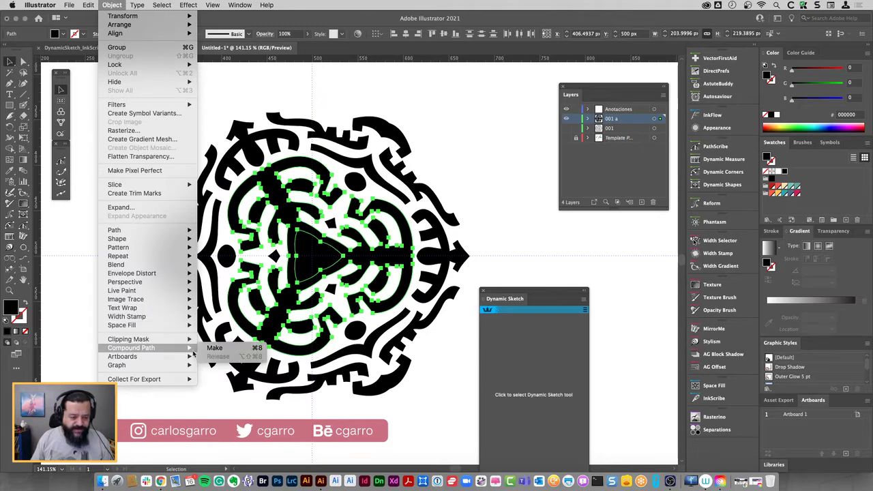
mouse_move(131, 348)
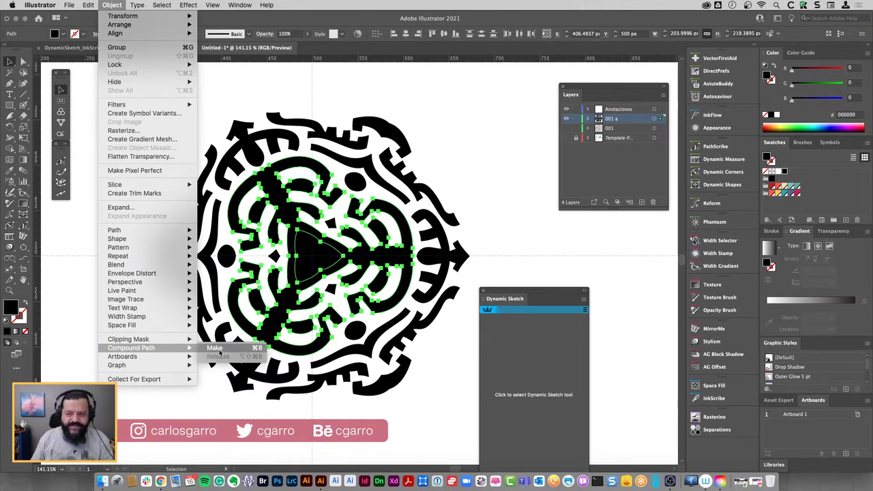
left_click(213, 349)
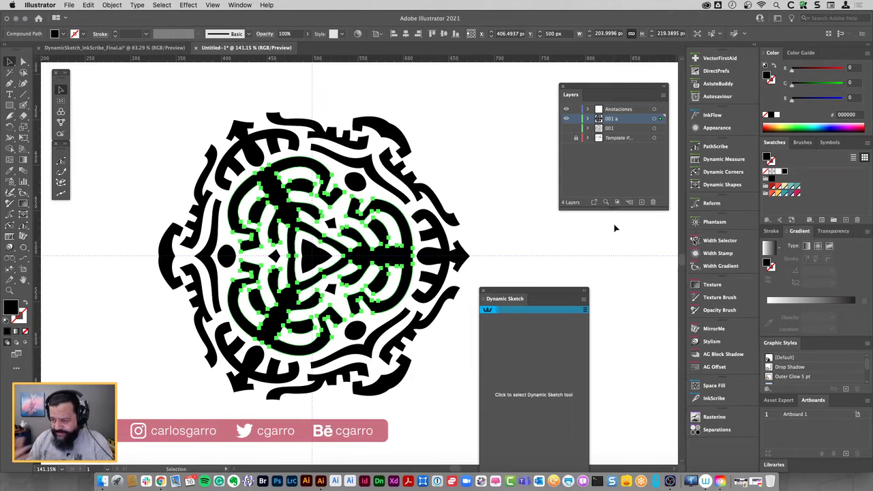
Fill the inner maze shapes teal, and the centre triangle and three small shapes orange
left_click(783, 196)
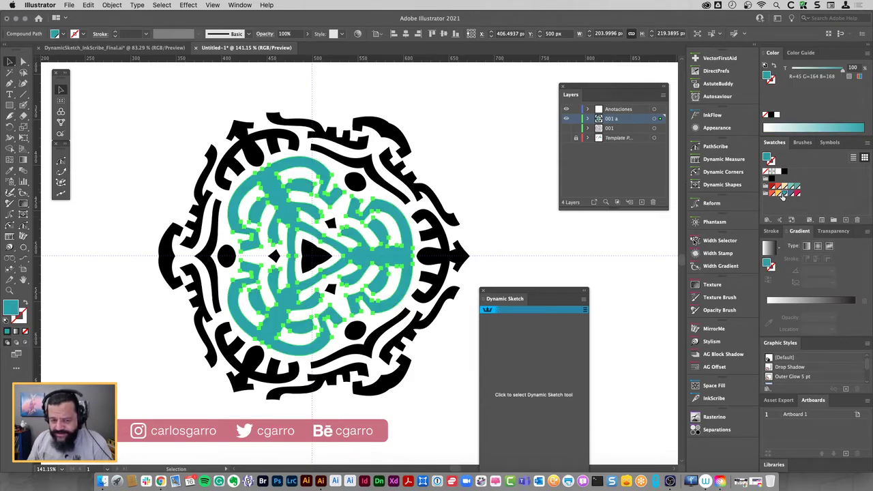
left_click(323, 255)
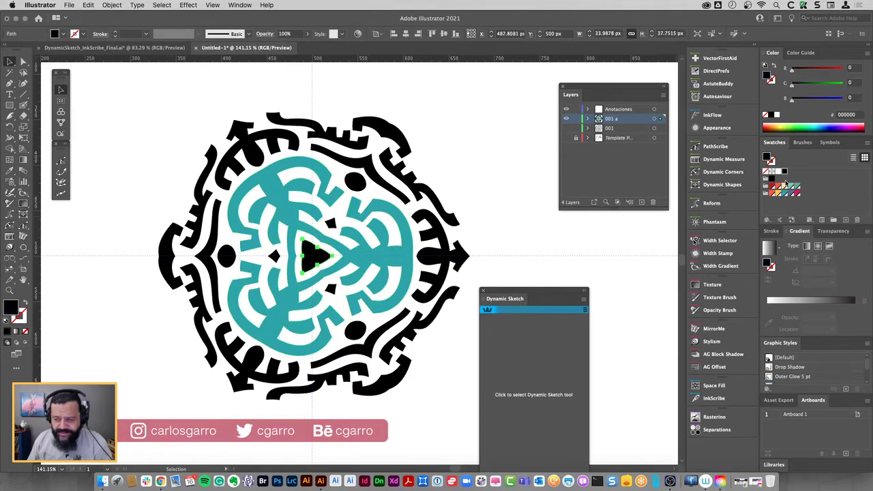
left_click(778, 193)
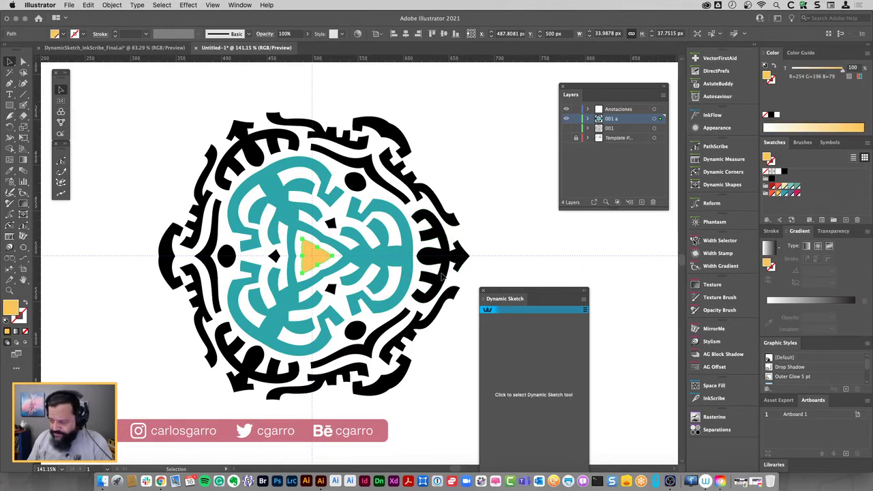
left_click(273, 256)
left_click(331, 289, "shift")
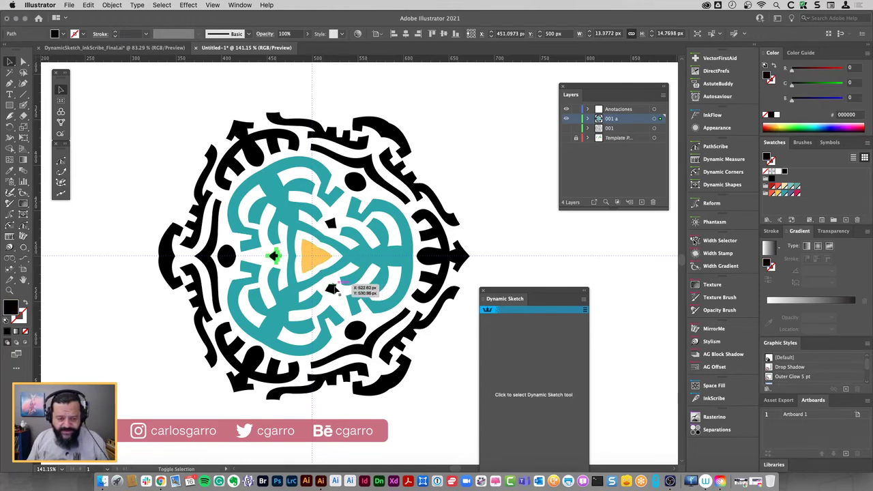
left_click(332, 223, "shift")
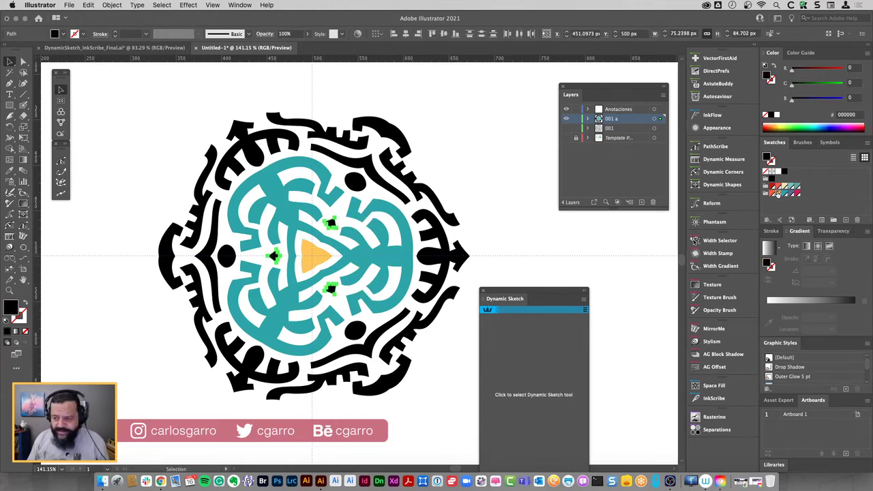
left_click(777, 193)
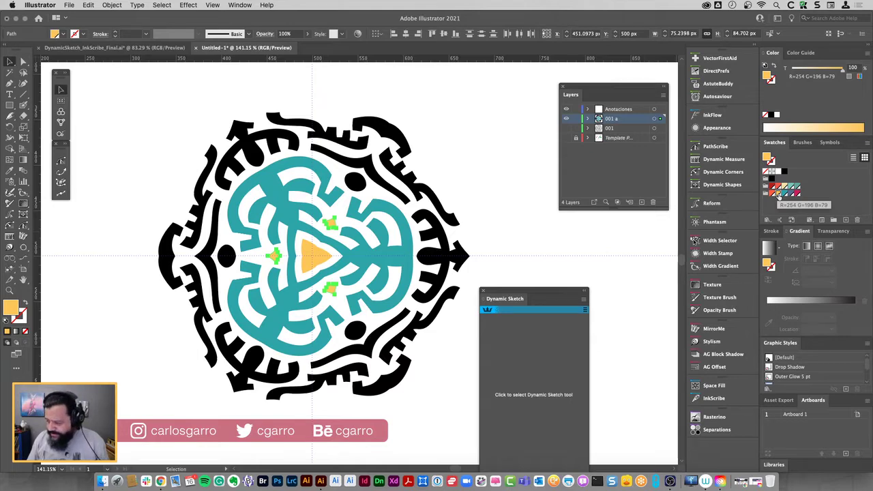
Fill the lower-left, top-left and right-side petals orange-yellow
left_click(240, 339)
left_click(235, 339)
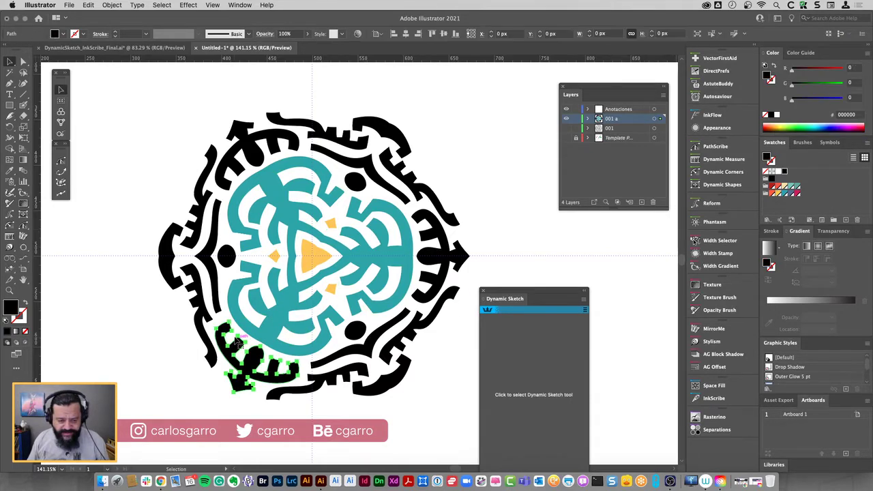
left_click(270, 136, "shift")
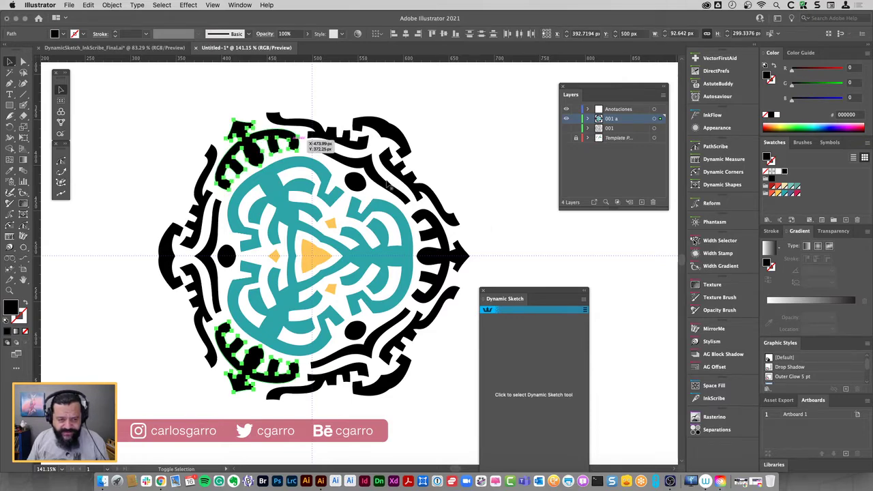
left_click(464, 253, "shift")
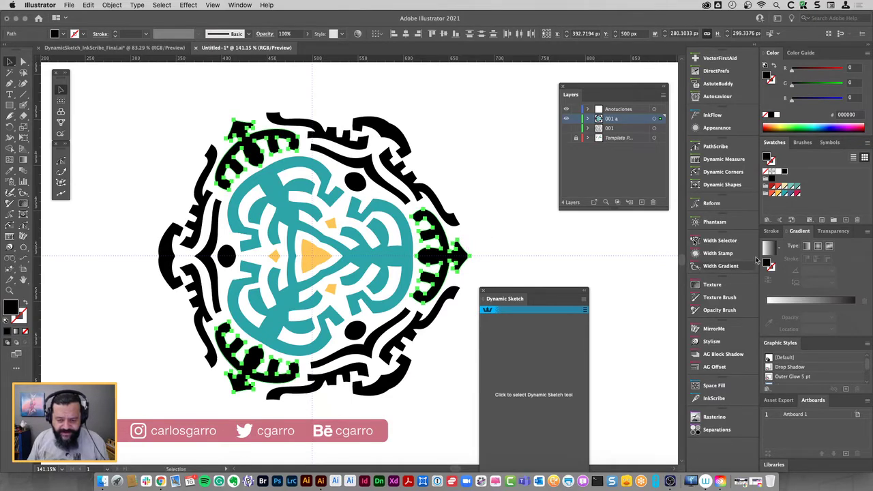
left_click(775, 195)
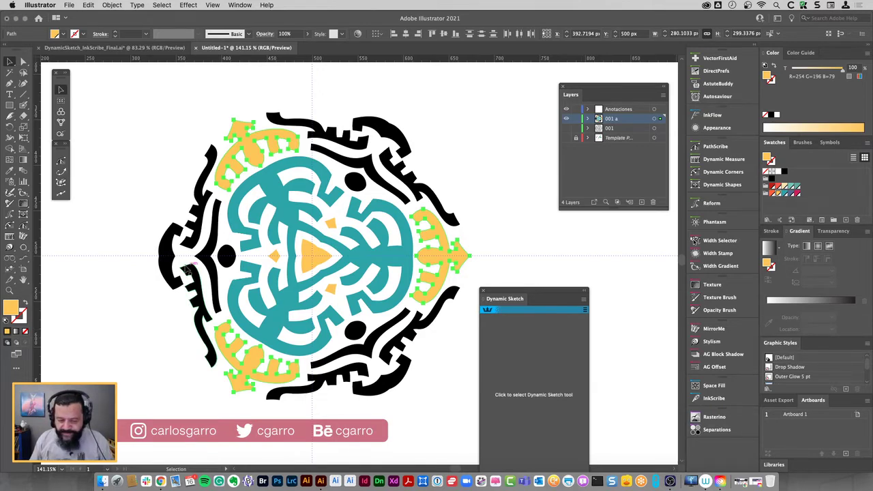
Fill the three black curved caps blue-grey
left_click(166, 239)
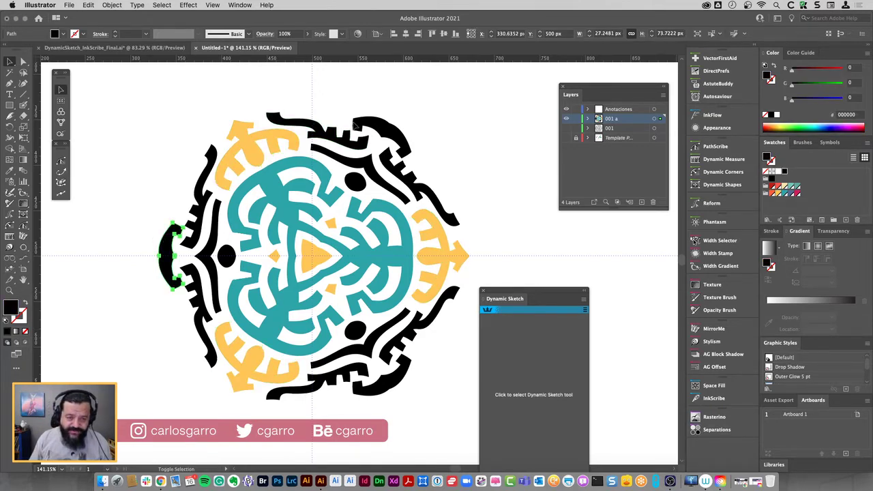
left_click(399, 128, "shift")
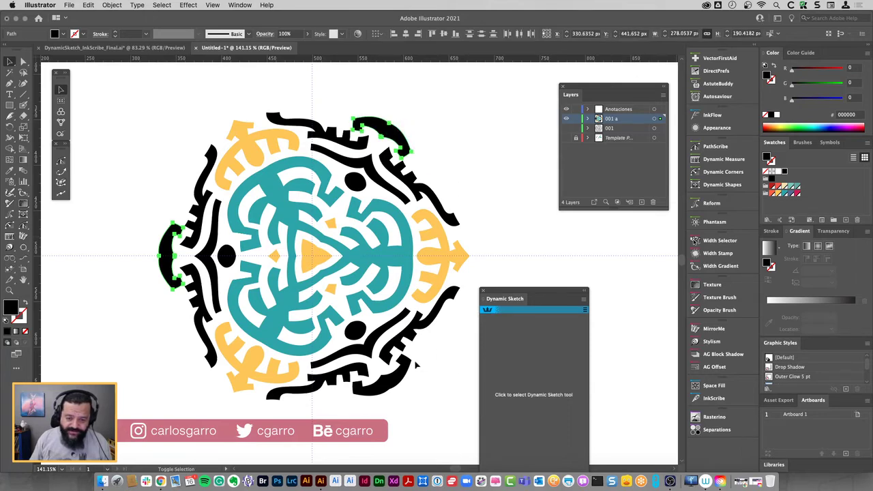
left_click(414, 362, "shift")
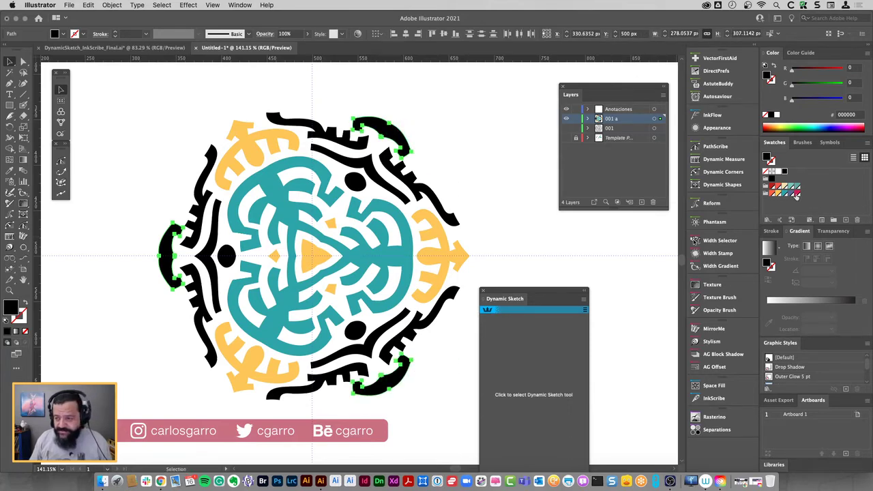
left_click(789, 194)
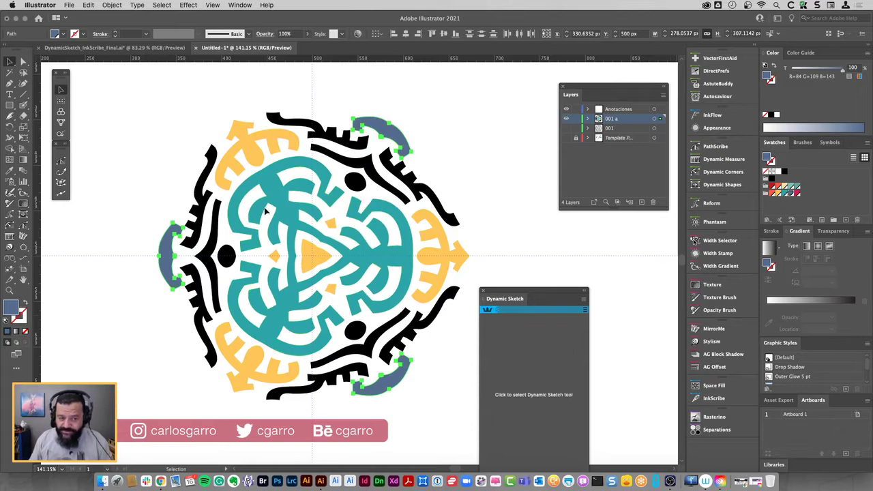
Fill the six black swirls orange-red
left_click(213, 199)
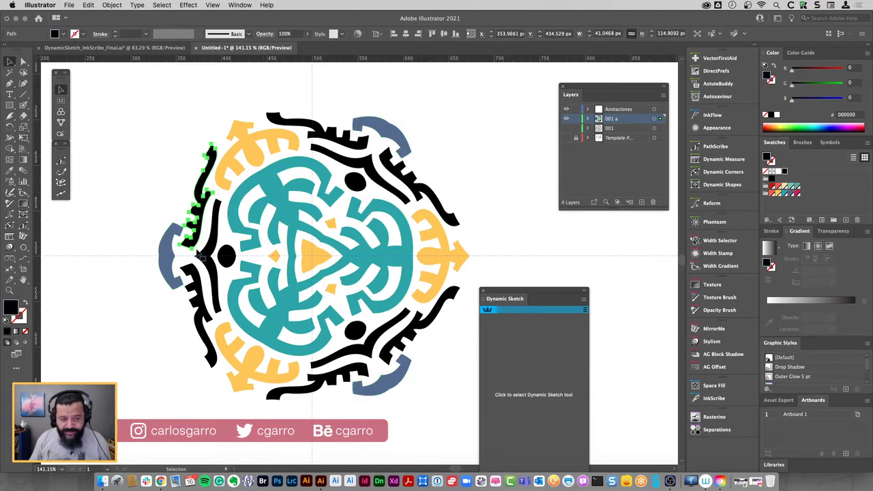
left_click(194, 272, "shift")
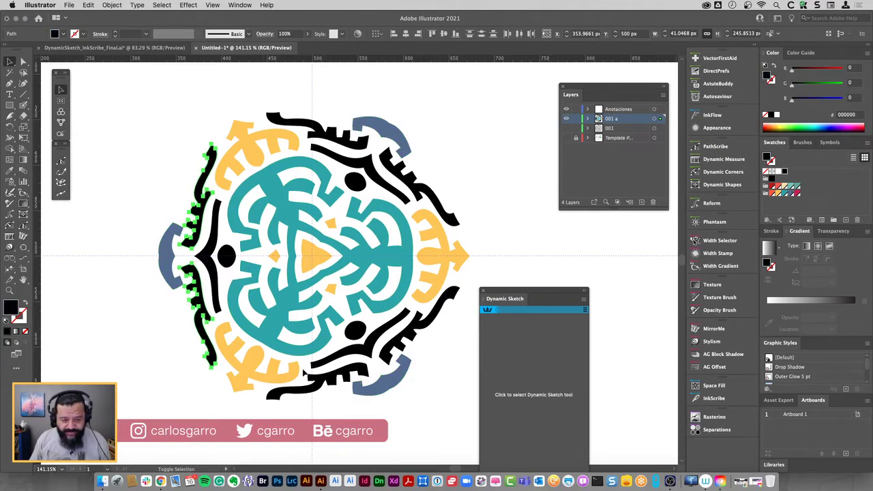
left_click(334, 382, "shift")
left_click(412, 344, "shift")
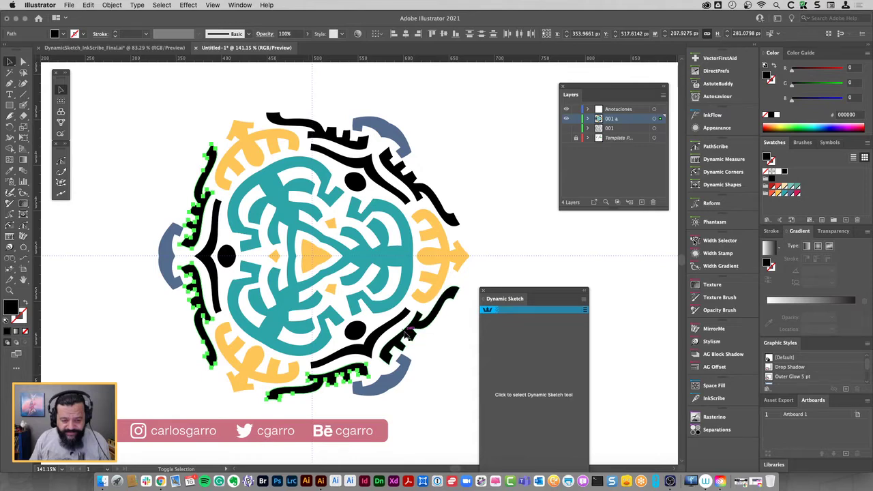
left_click(438, 203, "shift")
left_click(331, 131, "shift")
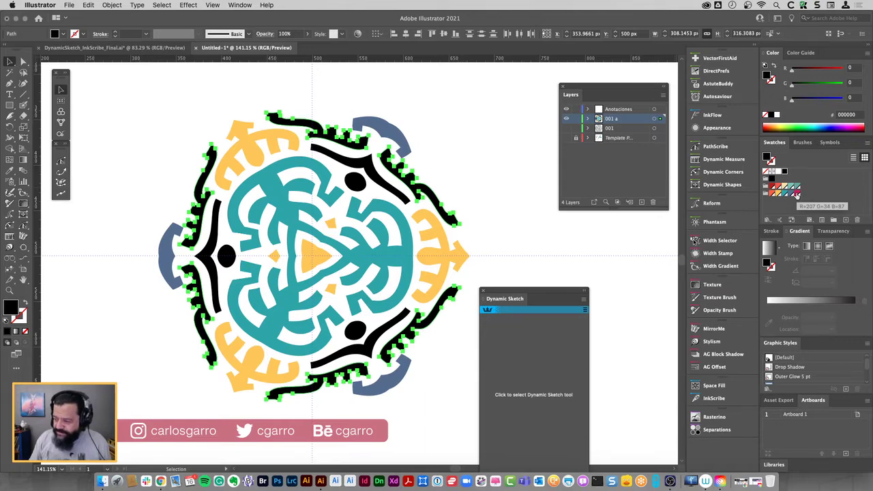
left_click(773, 193)
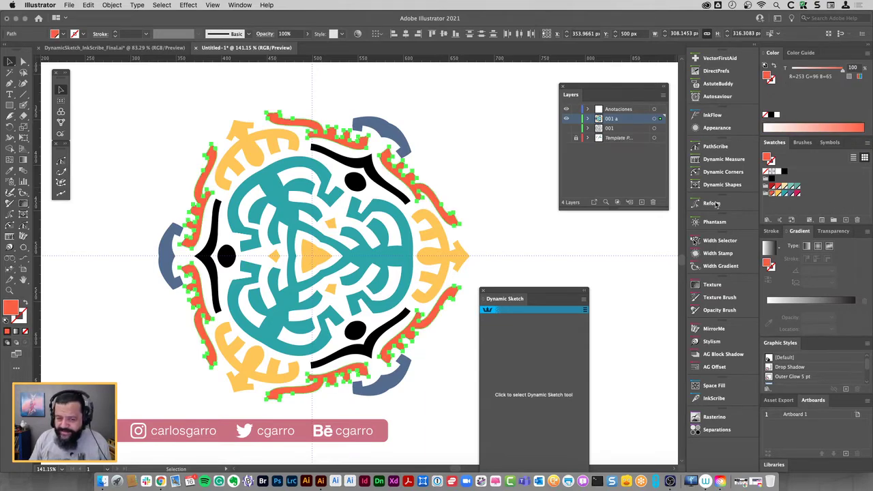
Fill the three black curved shapes crimson
left_click(497, 191)
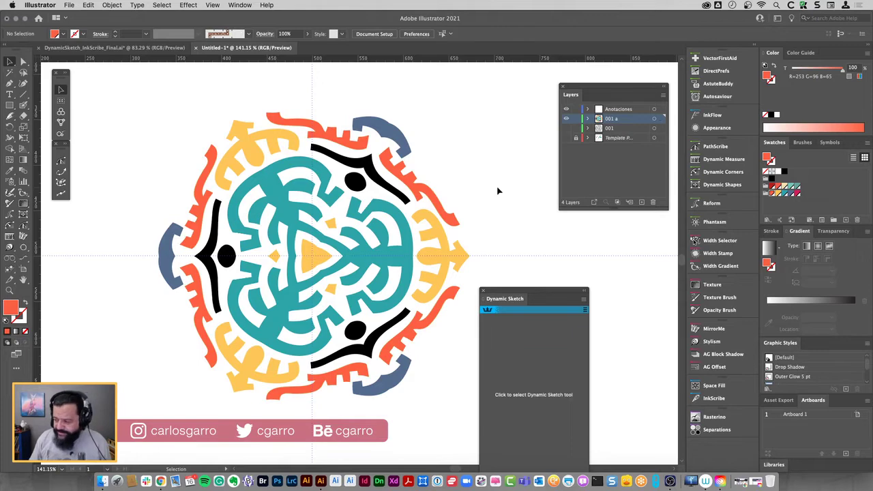
left_click(204, 242)
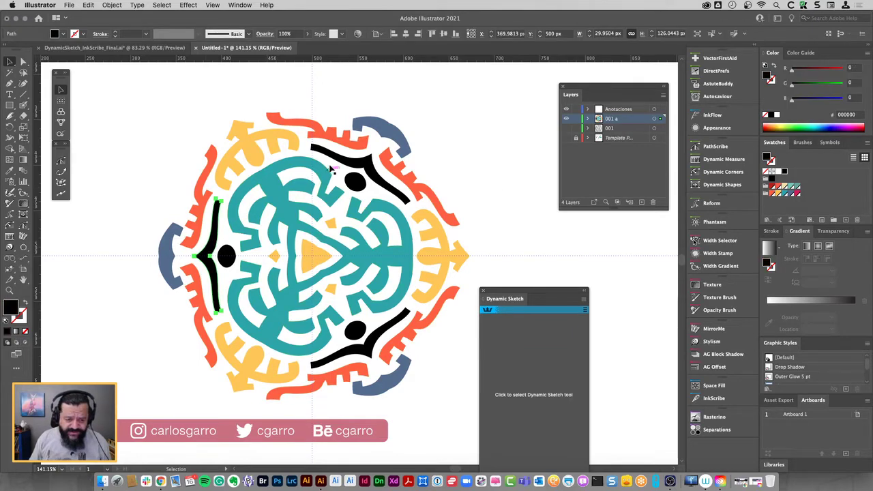
left_click(368, 161, "shift")
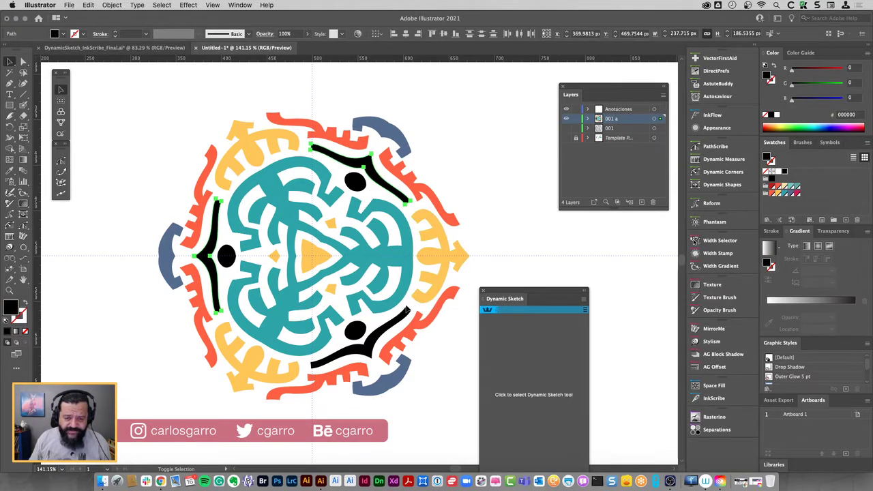
left_click(407, 311, "shift")
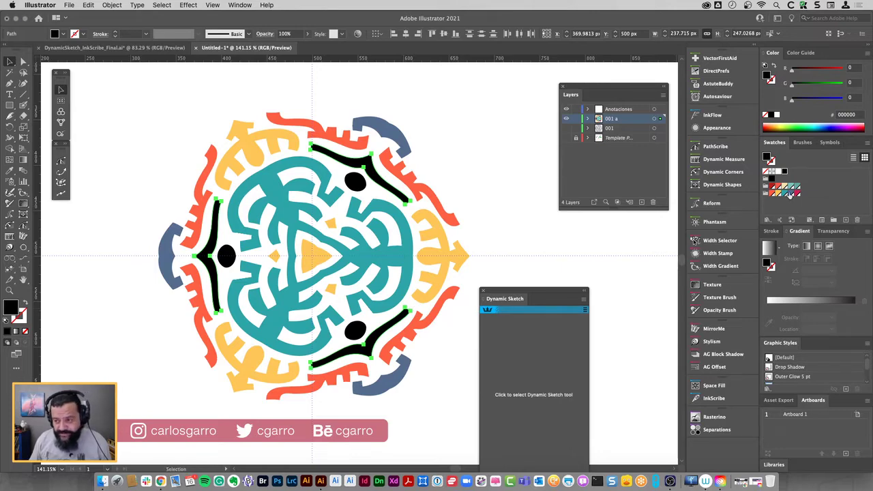
left_click(797, 194)
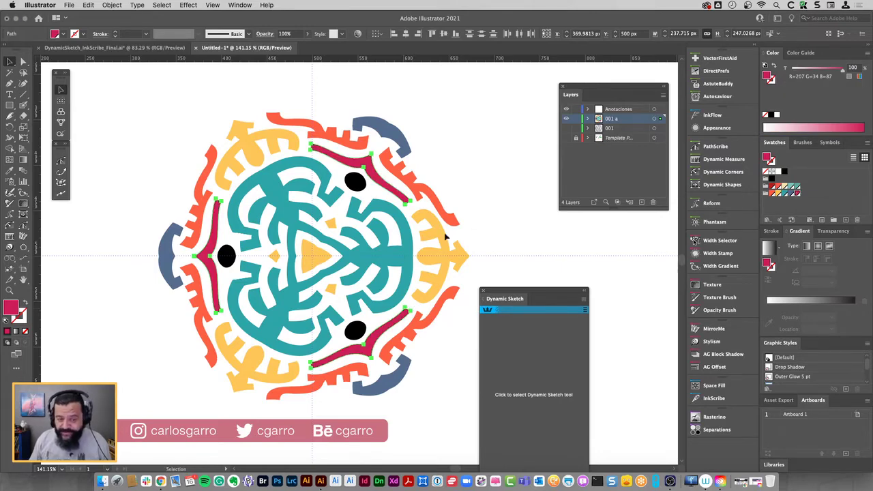
Fill the three small ellipses red-orange, then switch to DynamicSketch_InkScribe_Final.ai
left_click(232, 255)
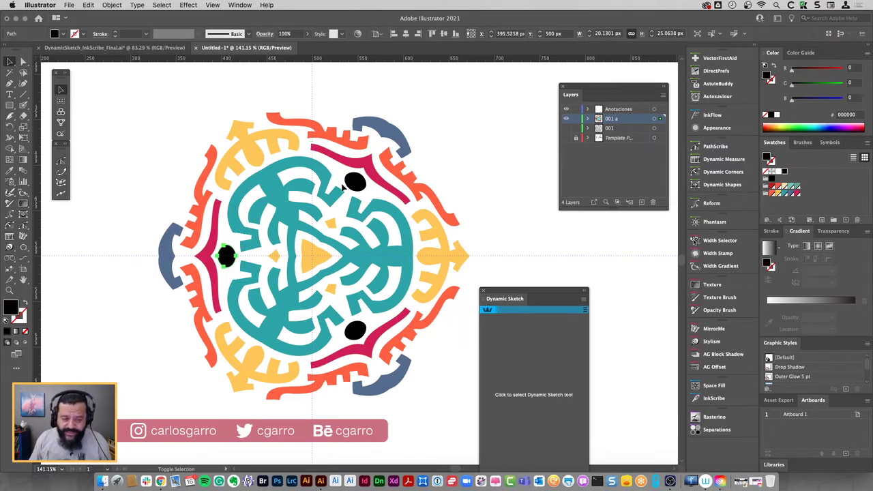
left_click(356, 183, "shift")
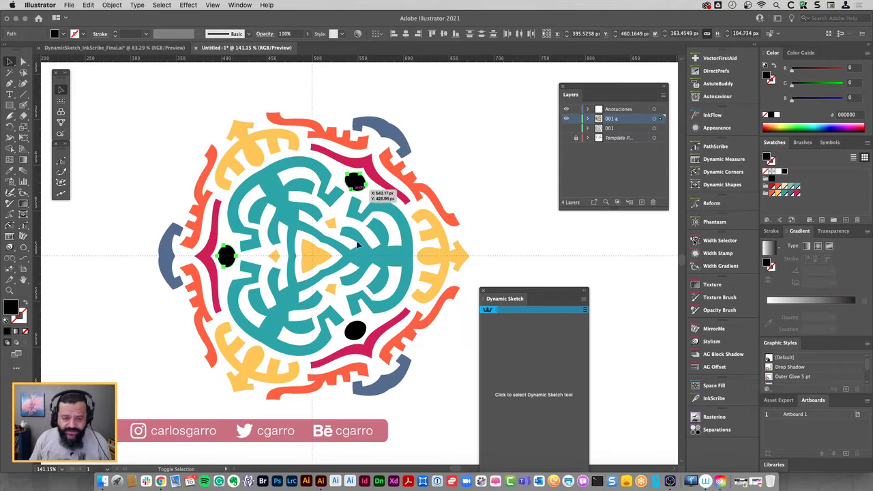
left_click(356, 331, "shift")
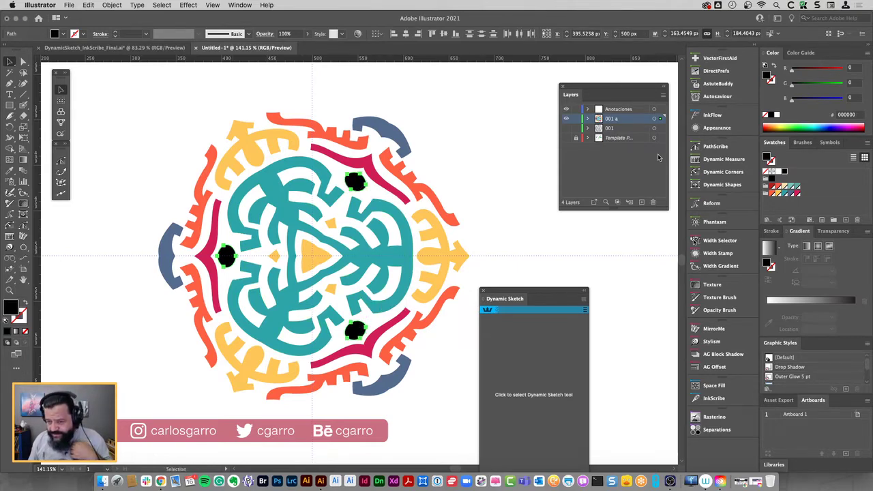
left_click(772, 193)
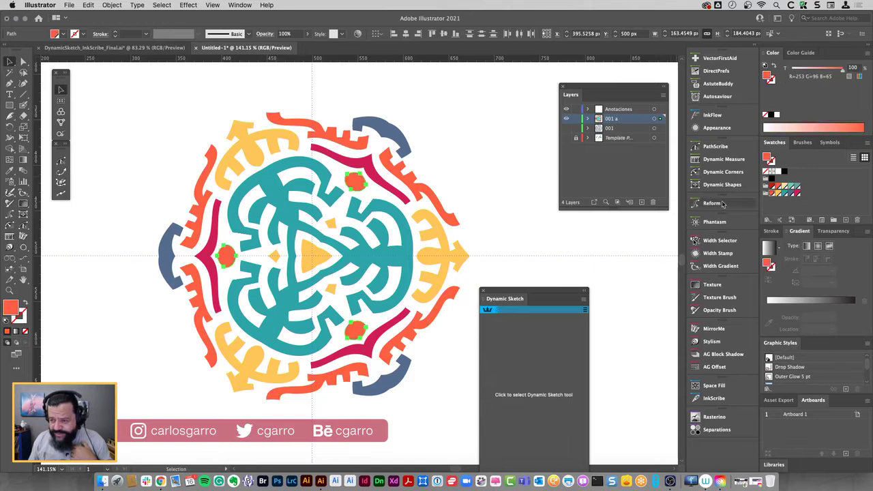
left_click(543, 223)
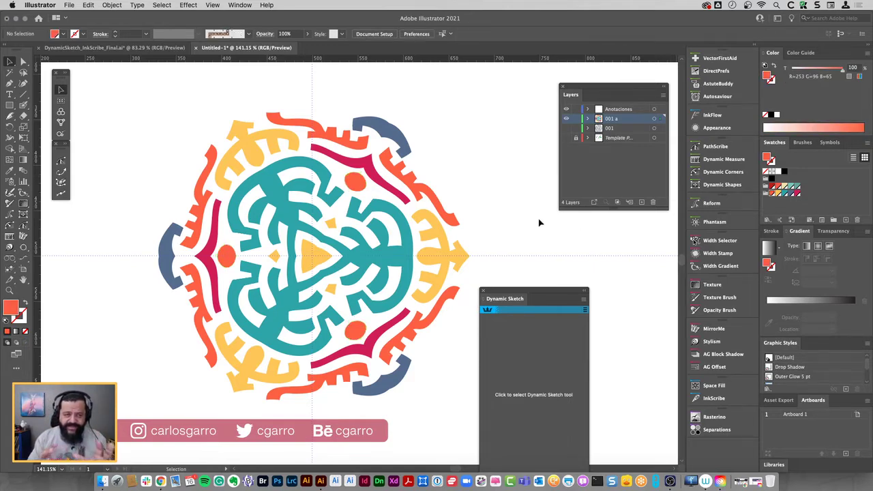
left_click(65, 48)
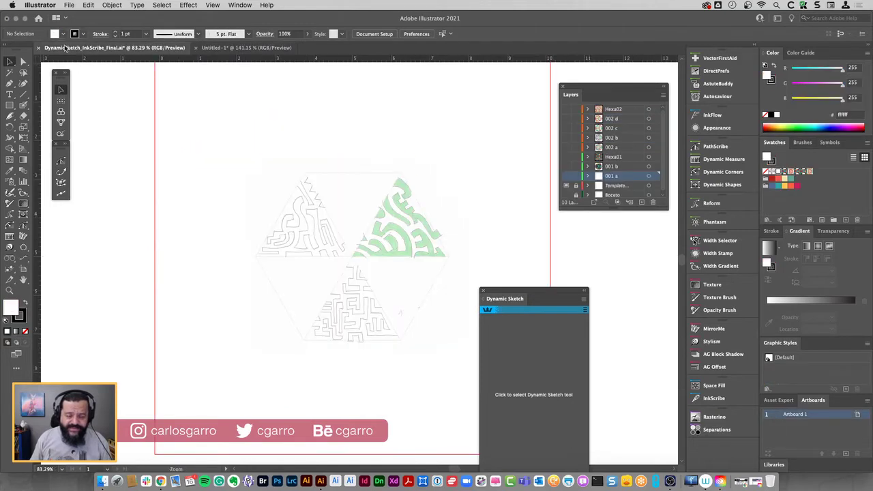
Show the Hexa01 layer to reveal the finished hexagon pattern, then return to Untitled-1
left_click(566, 159)
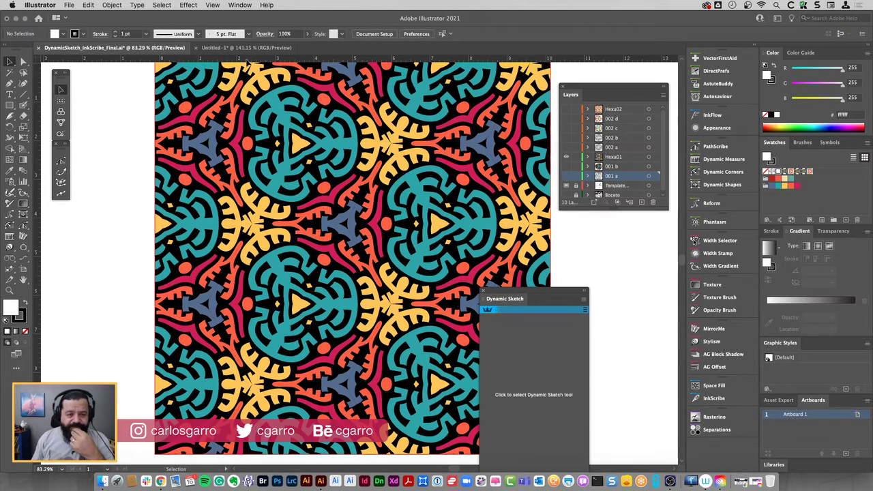
left_click(245, 47)
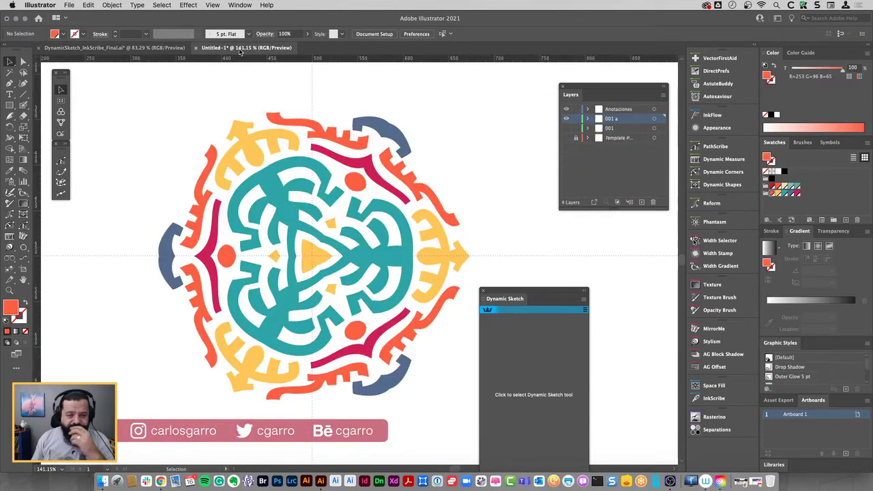
Briefly preview the hexagon template sketch, then pick the Circle by Points tool
left_click(565, 137)
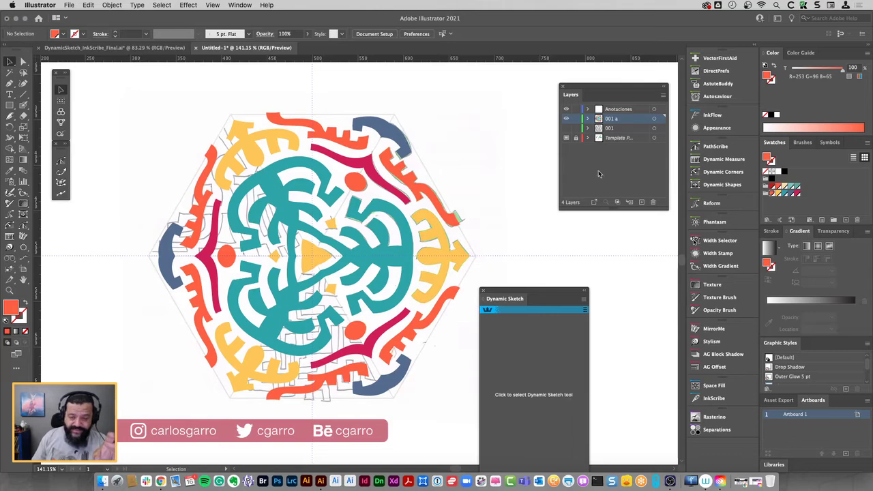
left_click(567, 138)
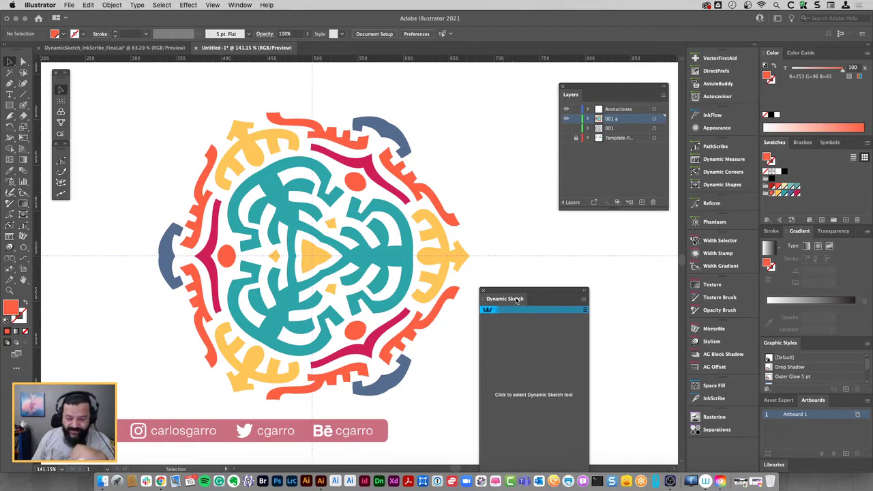
left_click_drag(514, 293, 568, 258)
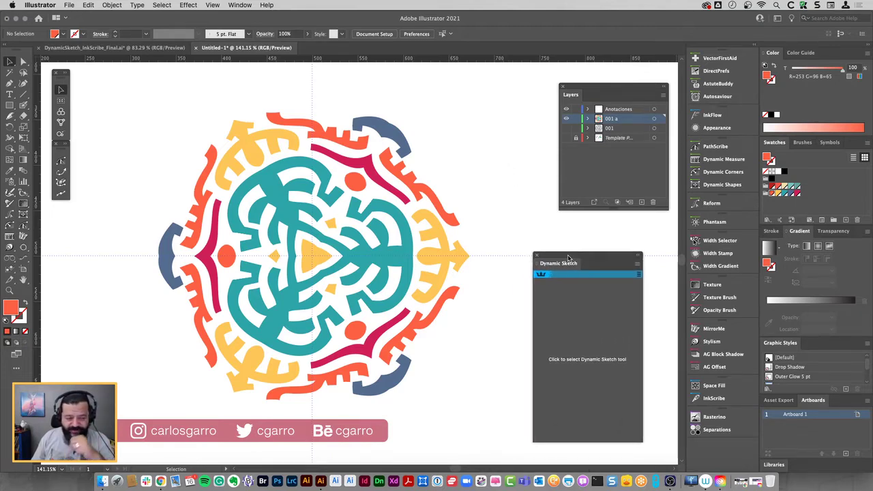
left_click(24, 249)
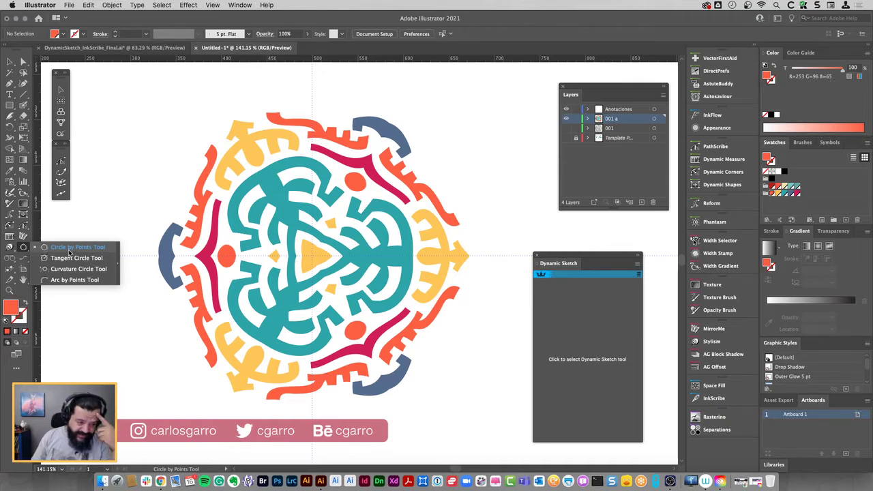
left_click(69, 251)
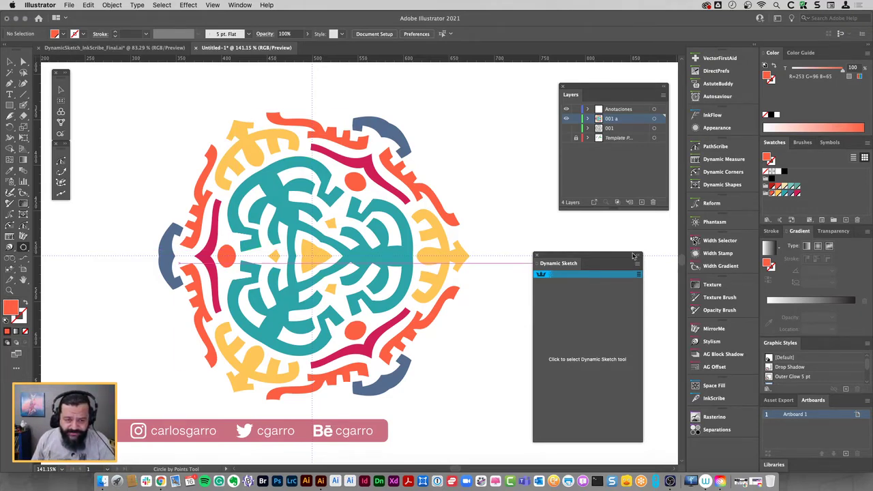
Make Anotaciones the active layer with the Blob Brush and default colours
left_click(635, 111)
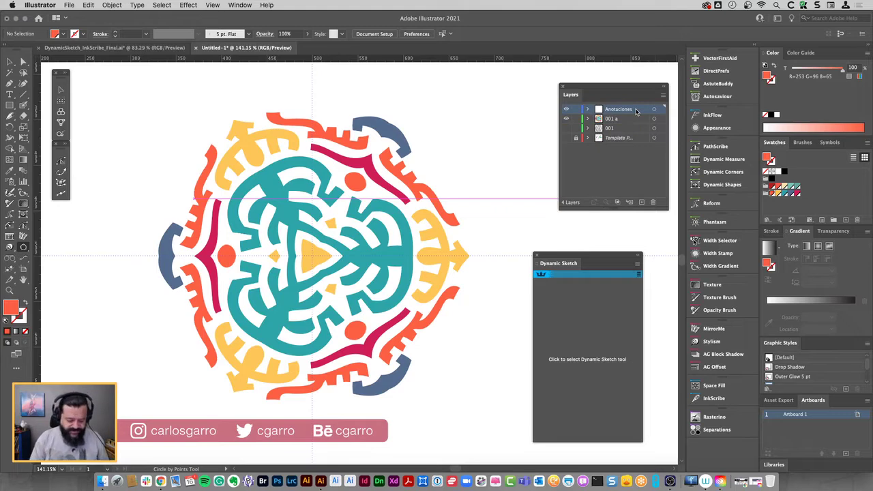
type("-")
key("shift+b")
key("d")
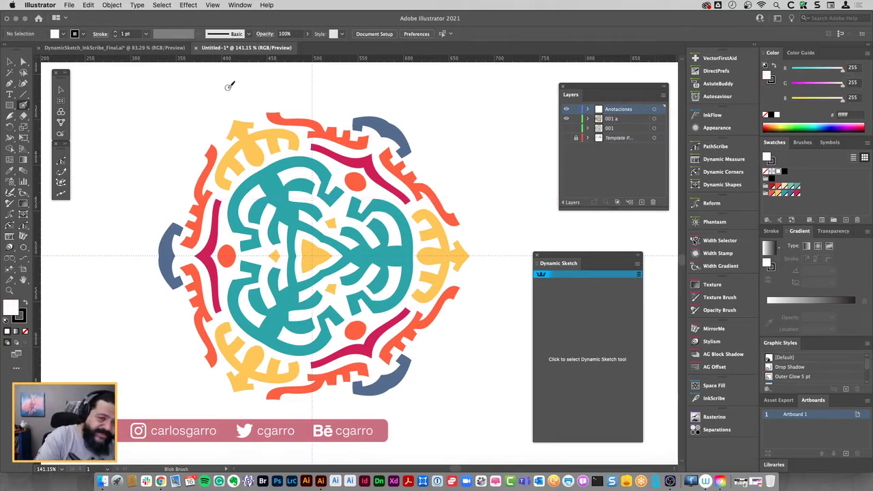
Paint numbers 1, 2 and 3 around the mandala, undo them, and reactivate layer 001 a
left_click_drag(229, 88, 229, 104)
left_click_drag(477, 237, 496, 266)
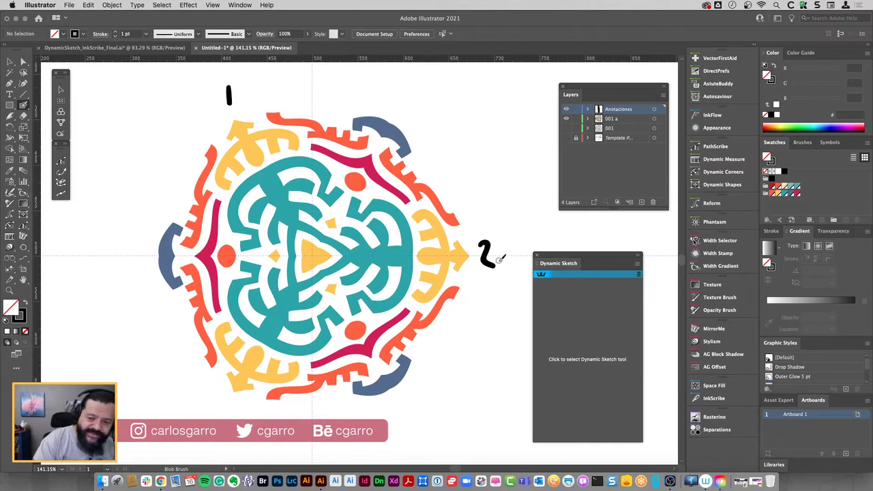
left_click_drag(217, 402, 223, 424)
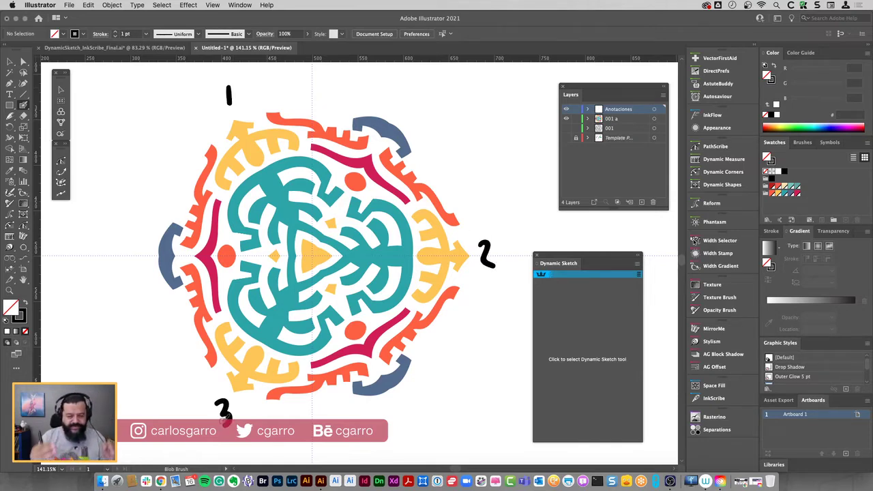
key("super+z")
key("super+z")
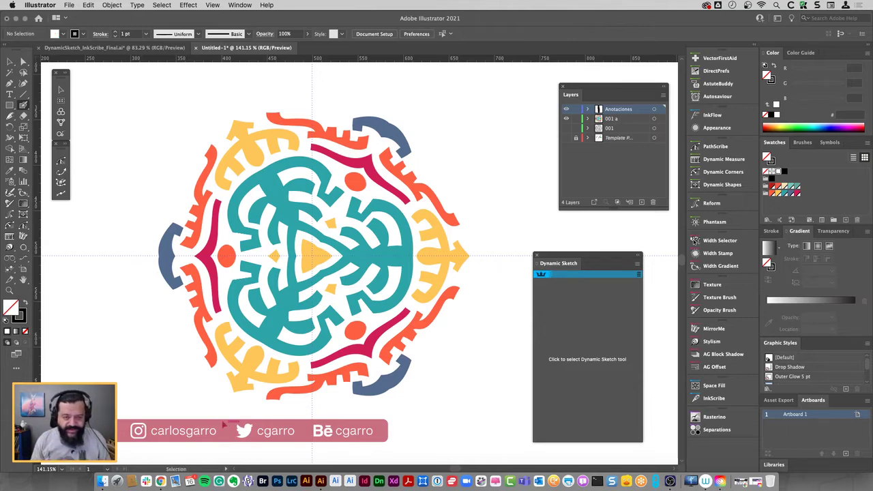
key("super+z")
left_click(632, 119)
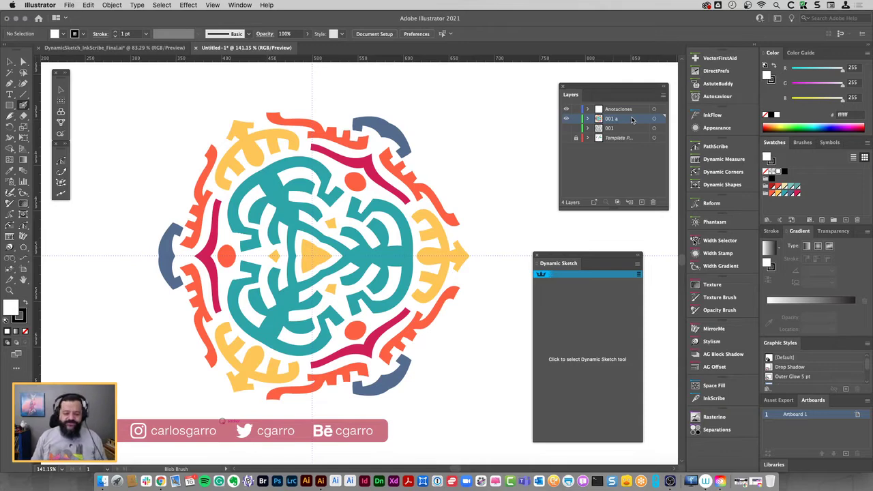
Choose the Circle by Points tool and confirm Smart Guides are on
key("v")
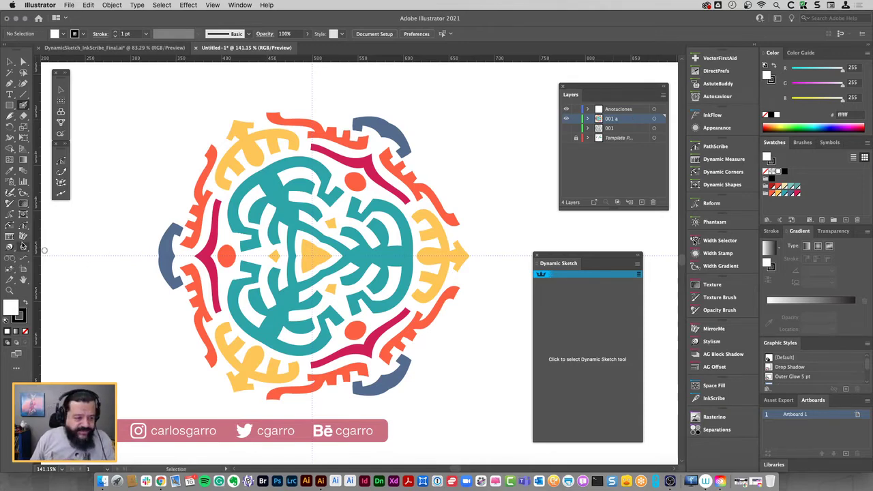
left_click(23, 247)
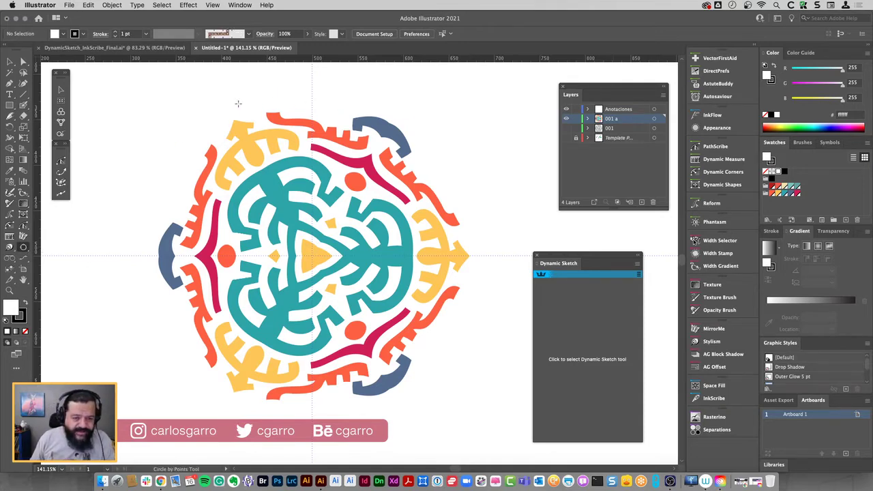
left_click(212, 5)
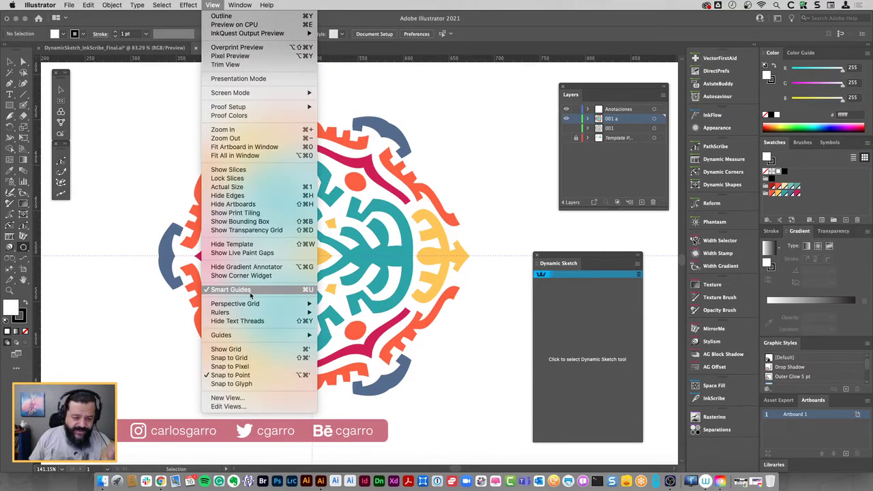
left_click(157, 161)
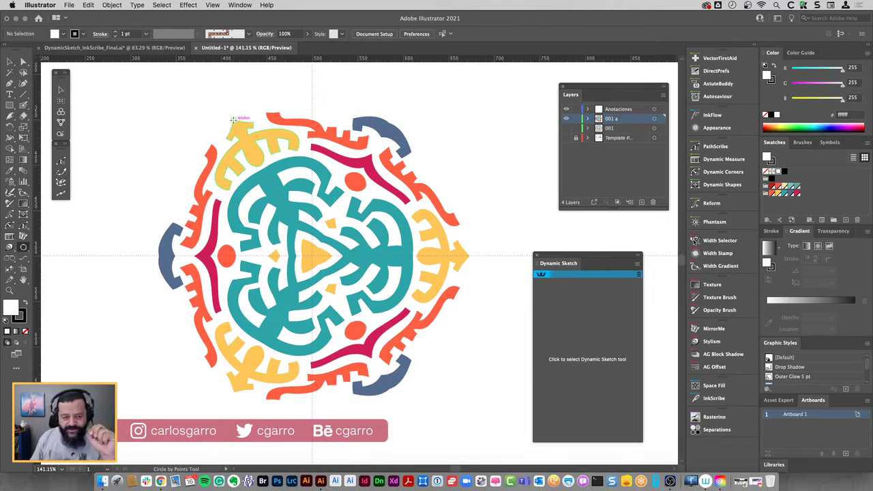
Draw a 345.6453 px circle through the top, right and lower-left arrow tips
mouse_move(232, 116)
left_mouse_down()
mouse_move(405, 122)
mouse_move(469, 256)
left_mouse_up()
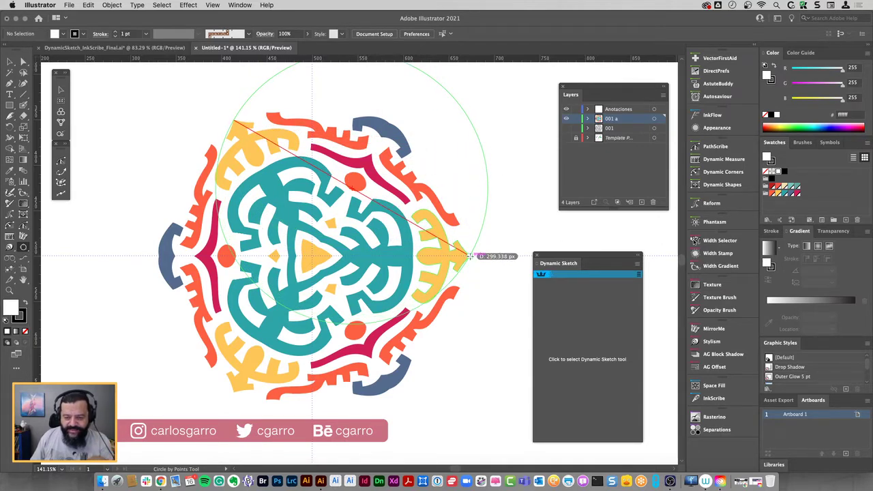
left_click(470, 256)
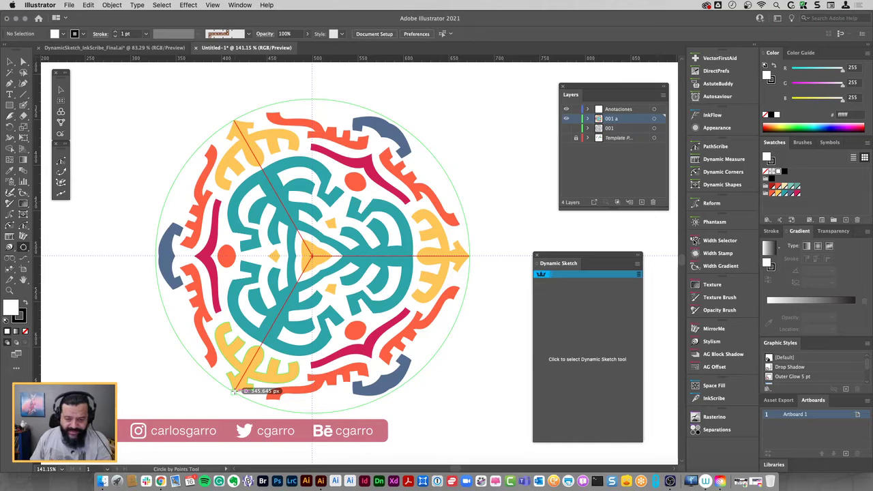
left_click(233, 391)
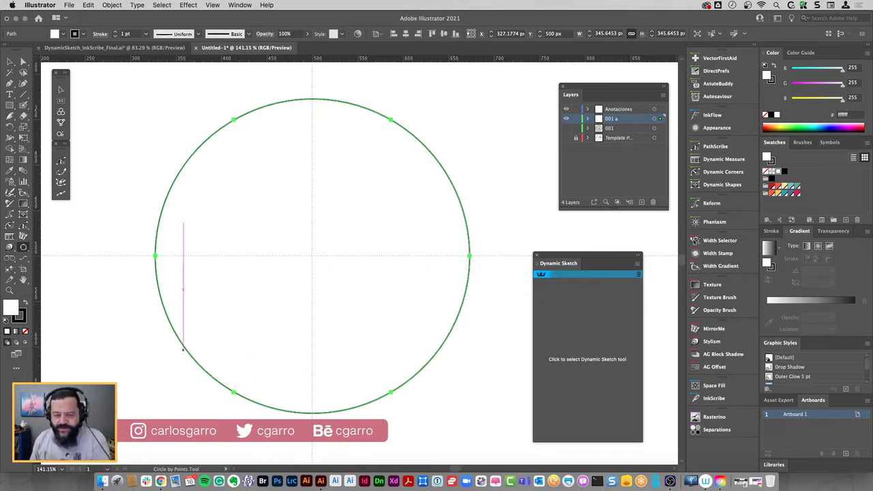
Give the circle a solid black fill with no stroke and send it behind the mandala
key("v")
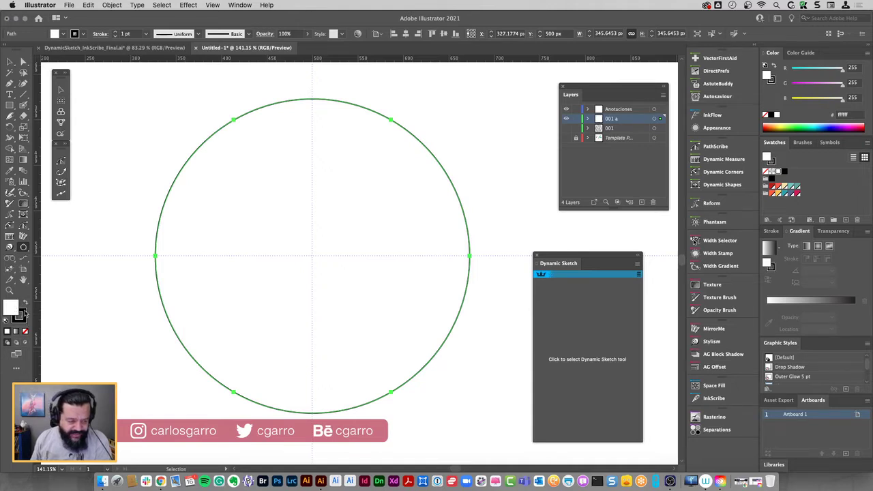
left_click(24, 303)
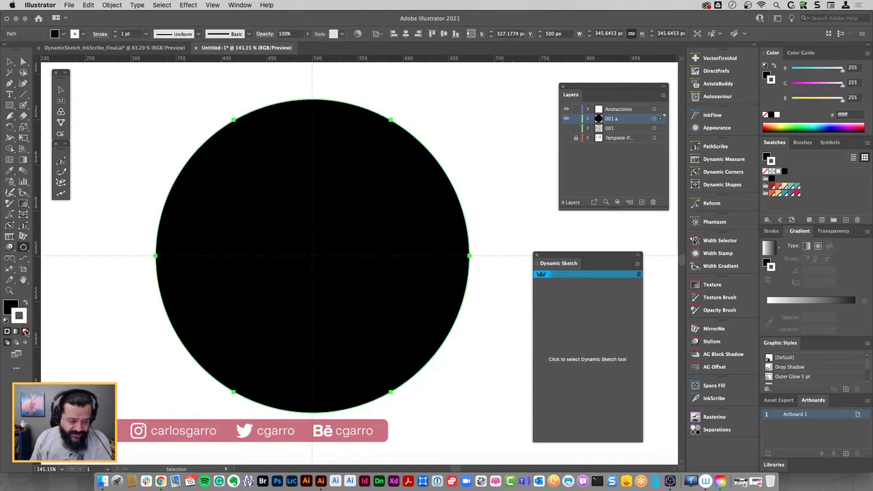
left_click(25, 332)
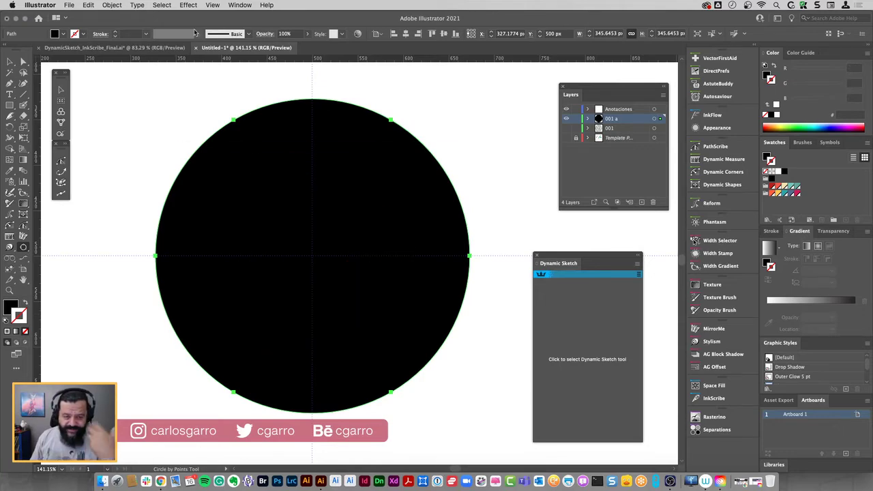
left_click(112, 5)
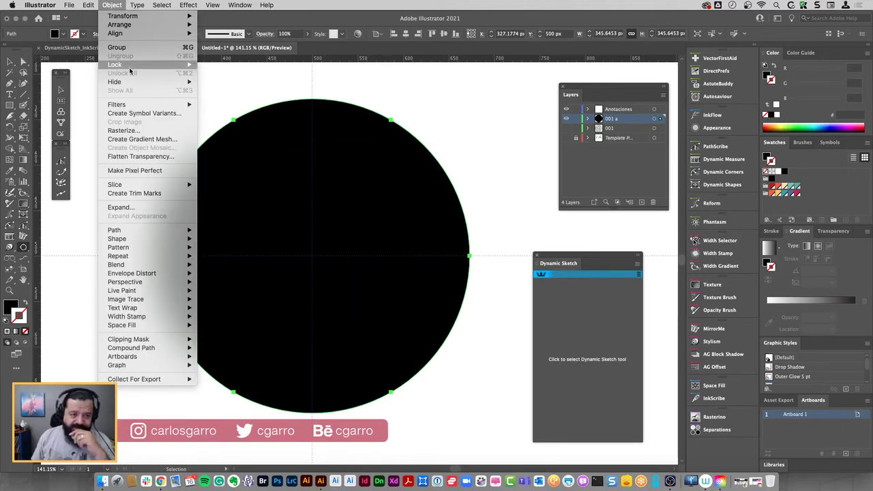
mouse_move(119, 25)
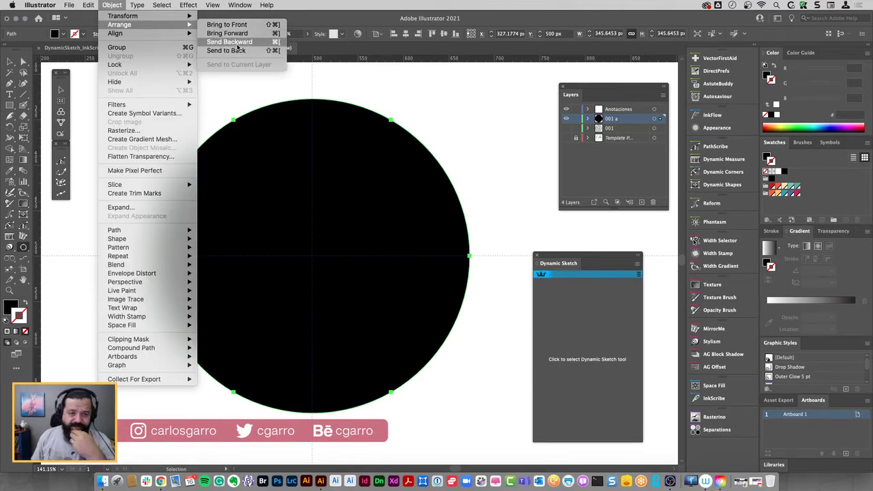
left_click(232, 50)
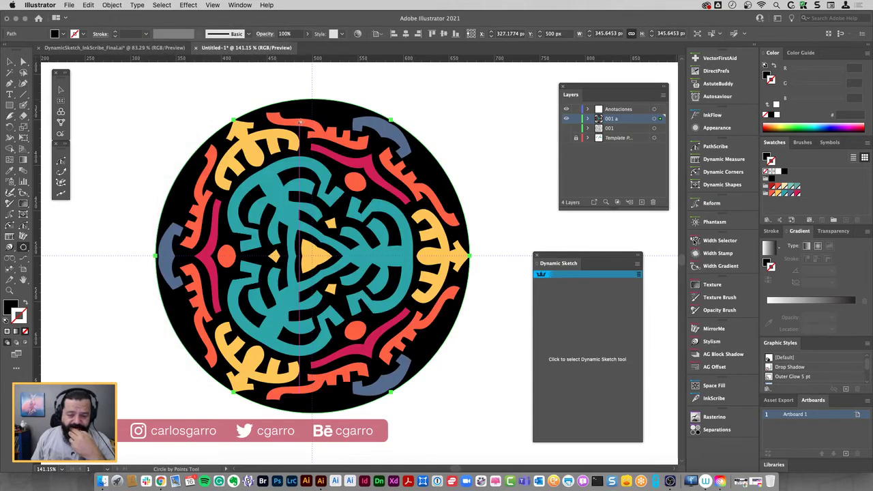
Convert the black background disc to a dynamic shape and make it a six-sided polygon
left_click(721, 185)
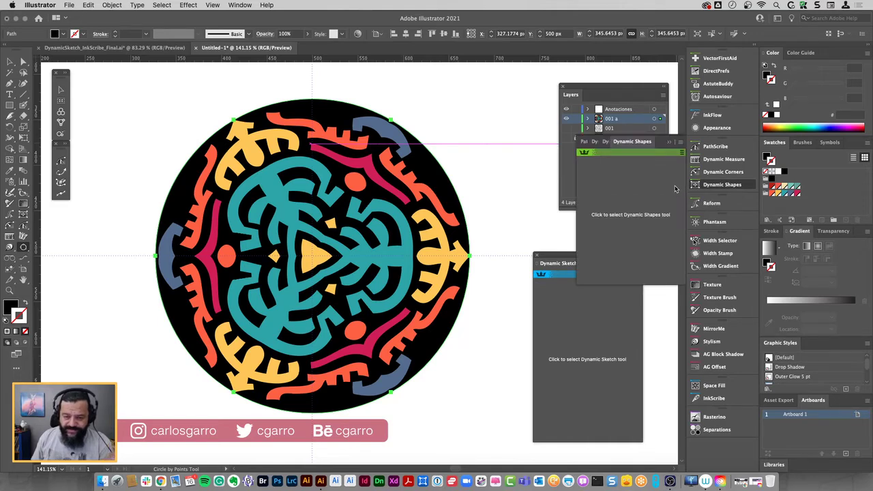
left_click(680, 142)
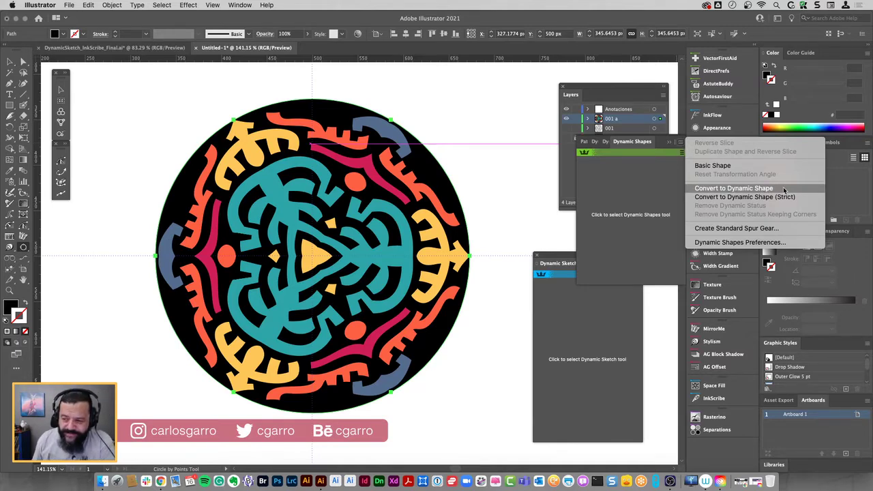
left_click(784, 190)
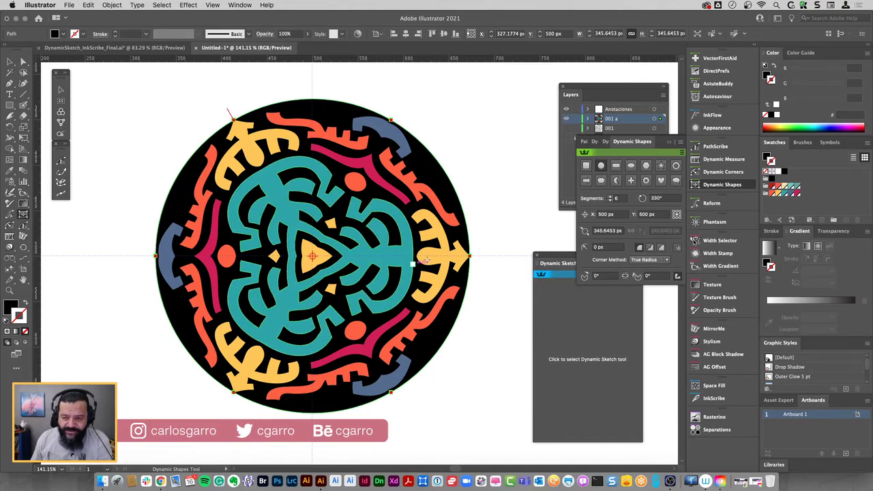
left_click(586, 166)
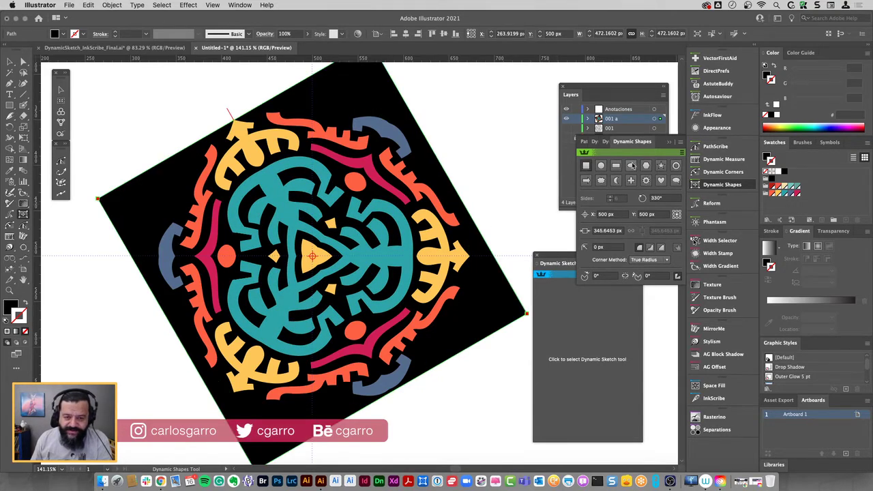
left_click(616, 166)
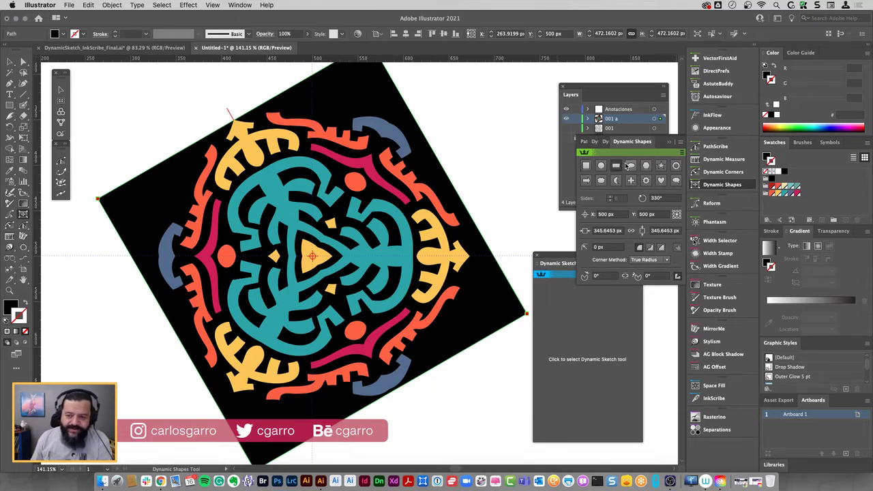
left_click(630, 166)
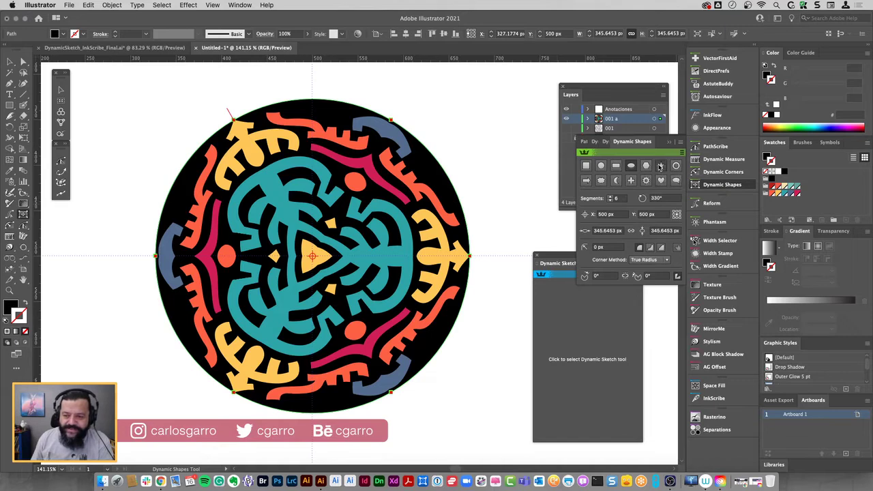
left_click(659, 166)
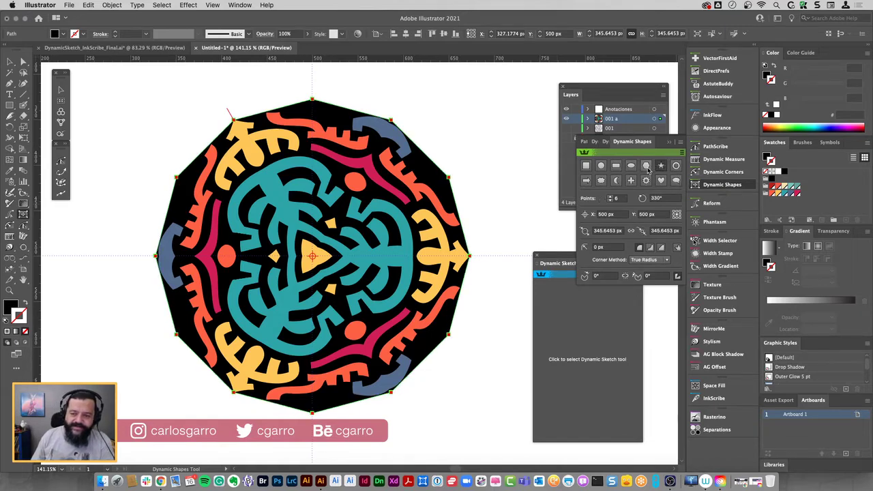
left_click(645, 166)
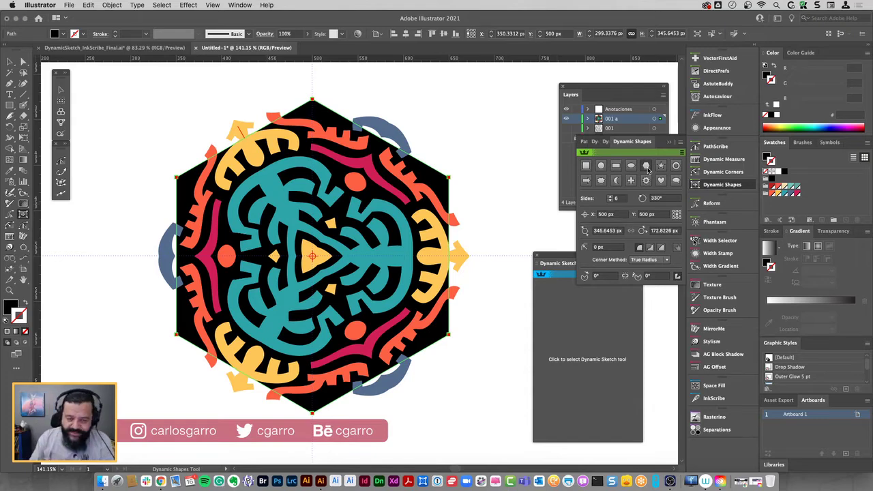
left_click_drag(669, 199, 641, 199)
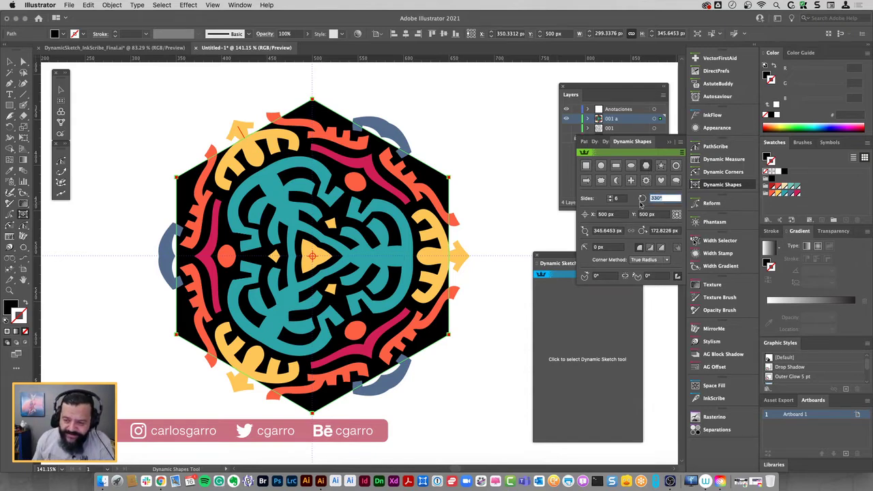
Set the hexagon's rotation to 0° and close the Dynamic Shapes panel
type("0")
key("Return")
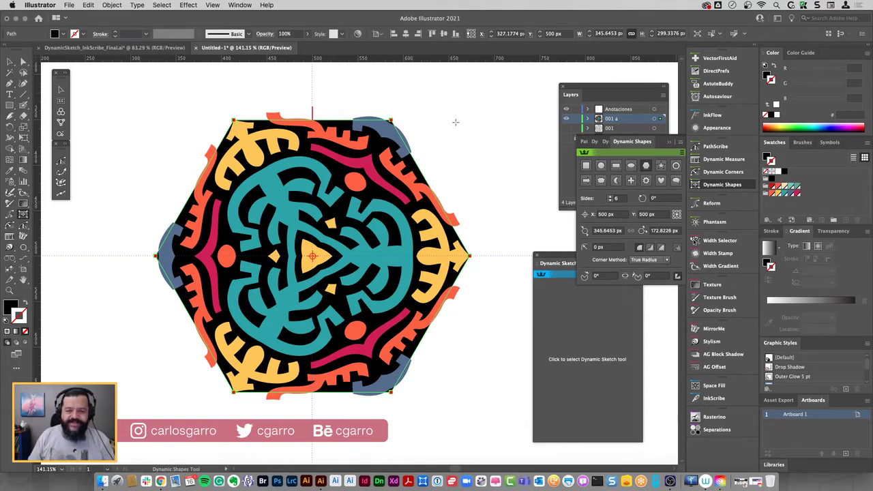
left_click(669, 143)
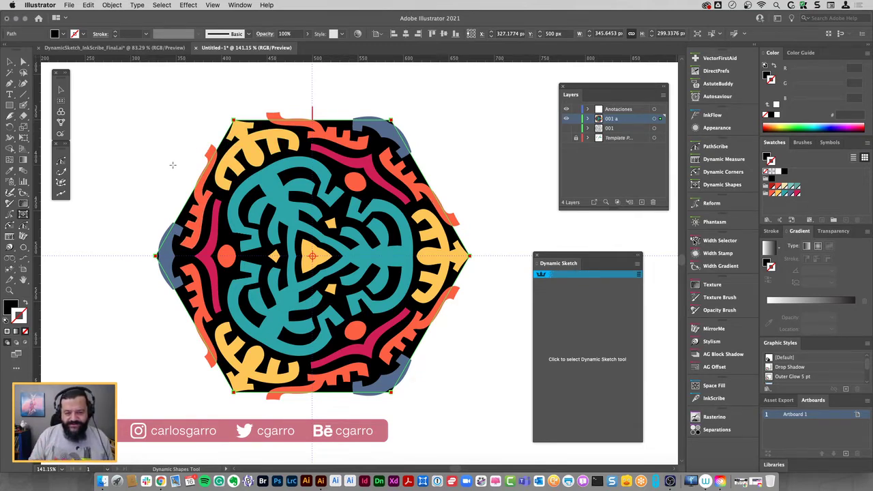
Zoom in on the hexagon's top edge and draw a Blob Brush loop on the Anotaciones layer
key("z")
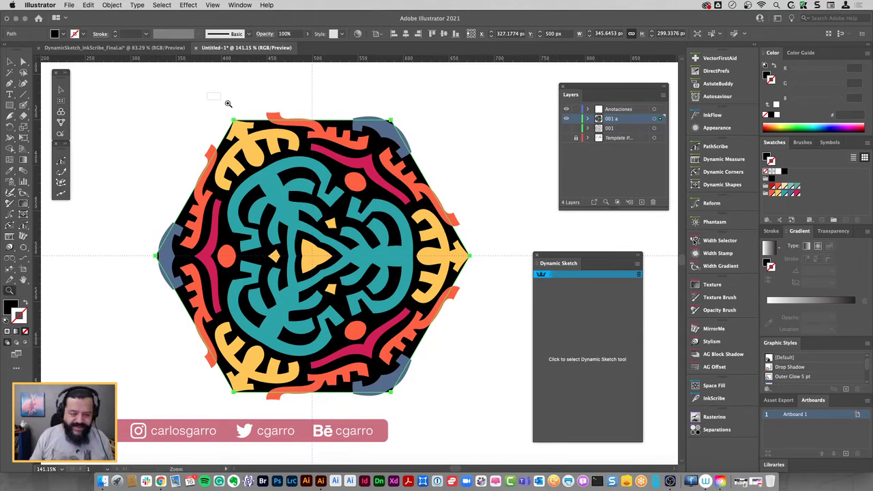
left_click_drag(208, 93, 408, 139)
left_click(635, 111)
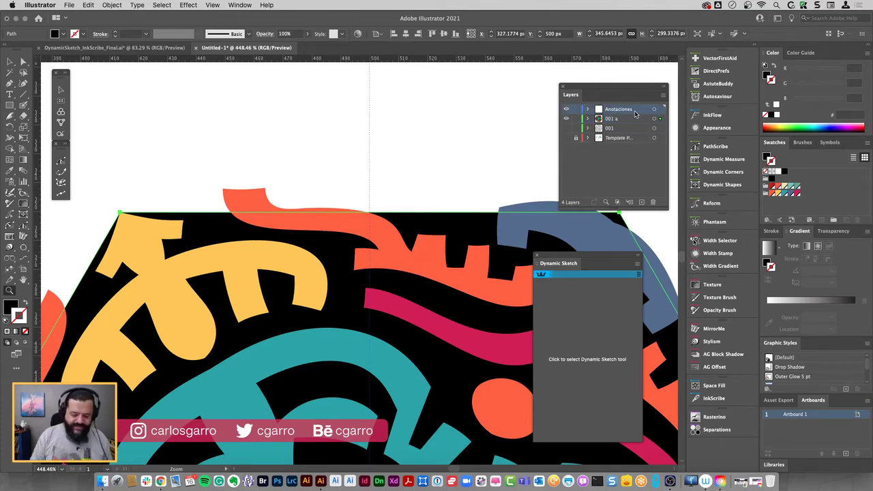
key("shift+b")
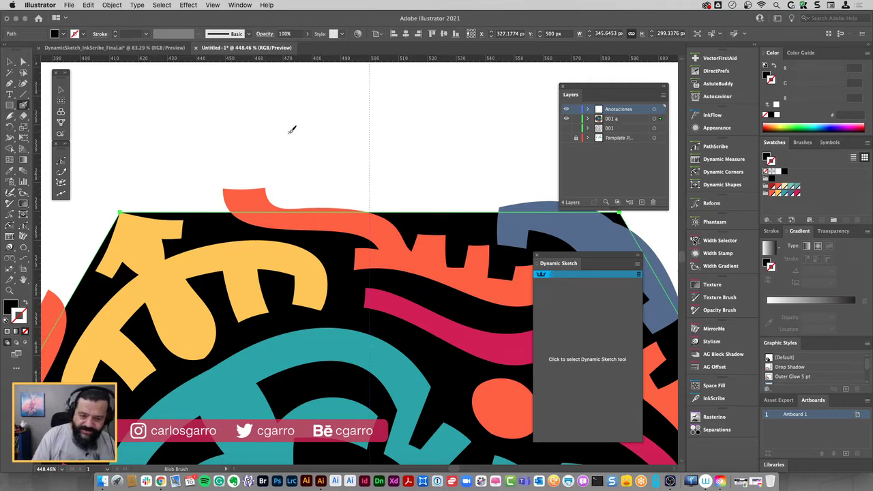
left_click_drag(310, 121, 263, 141)
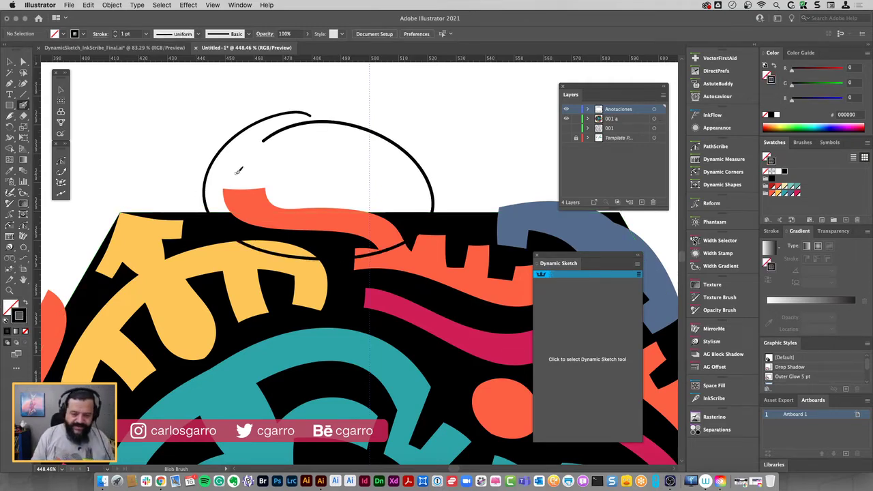
Undo the annotation and select all of the tile artwork
key("super+z")
key("super+z")
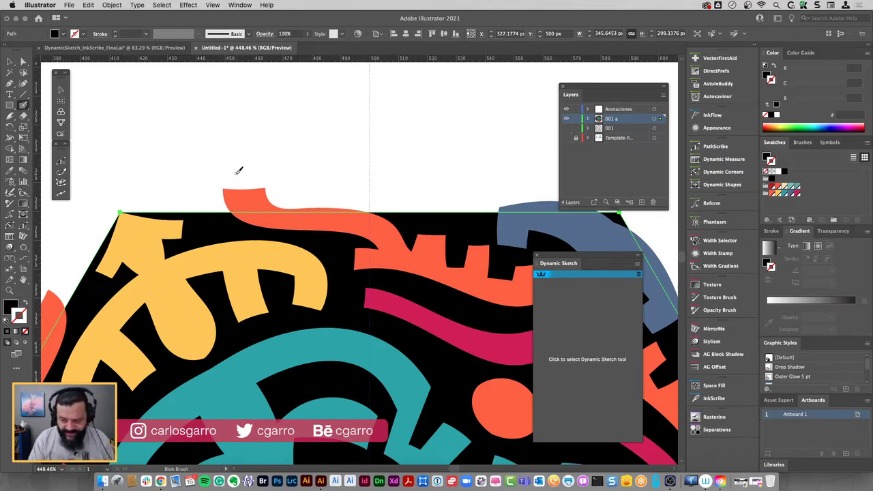
key("super+a")
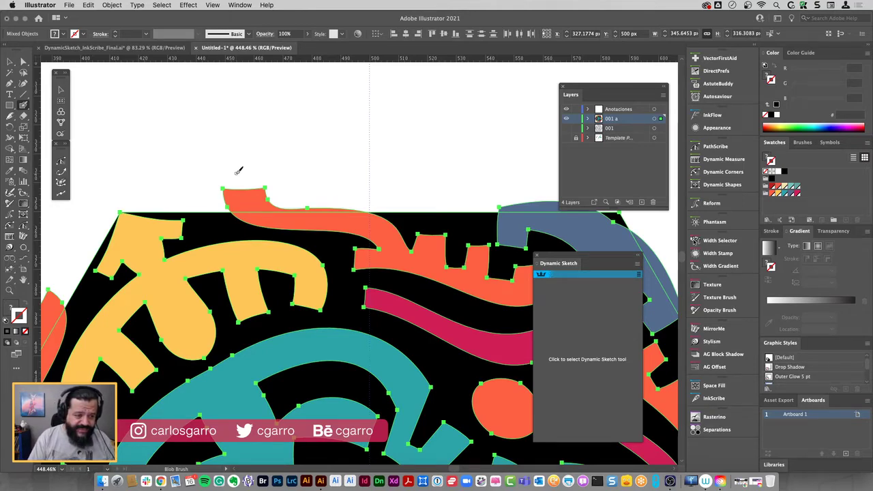
left_click(13, 151)
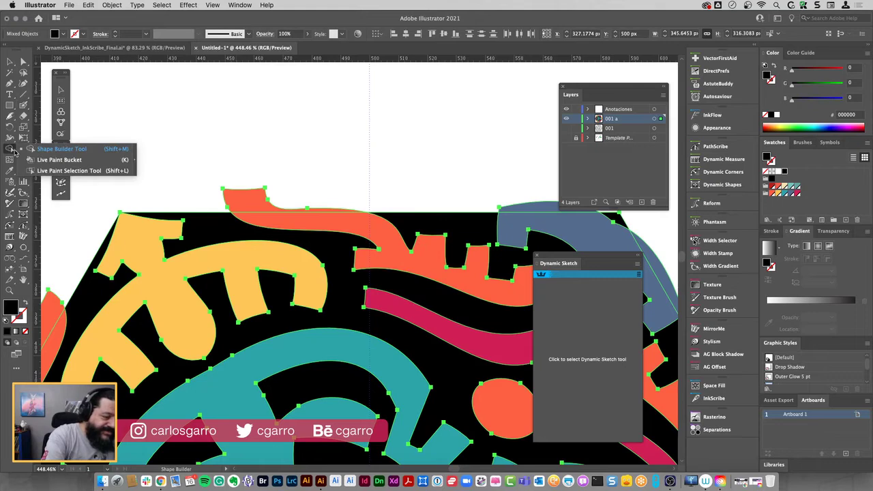
With Shape Builder, remove the top orange bump and merge the top-right black sliver
left_click(84, 153)
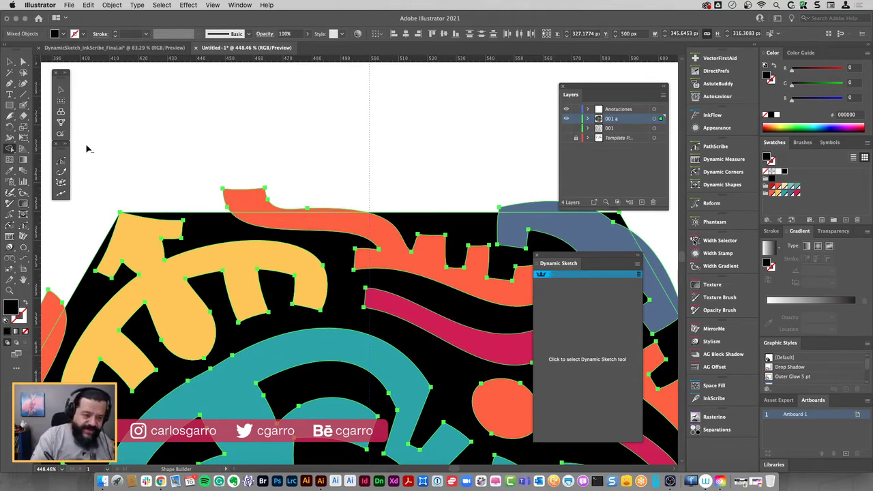
left_click(260, 187, "alt")
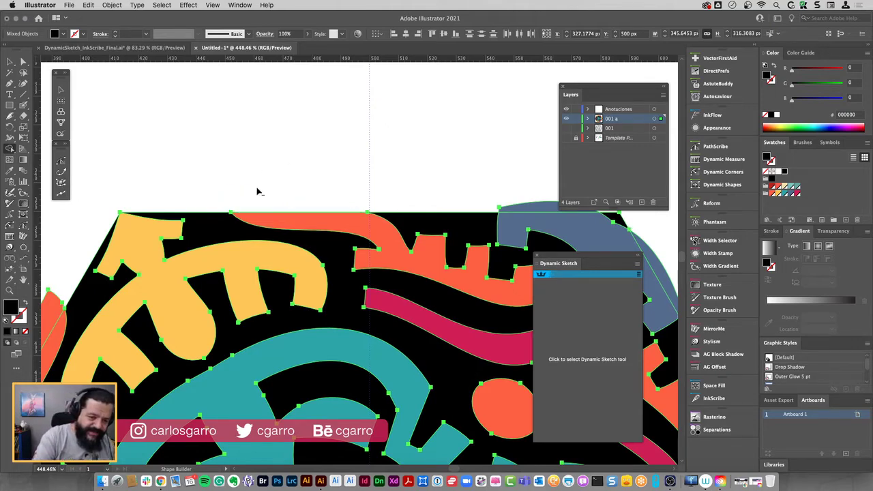
left_click_drag(265, 181, 129, 191)
left_click_drag(346, 262, 313, 266)
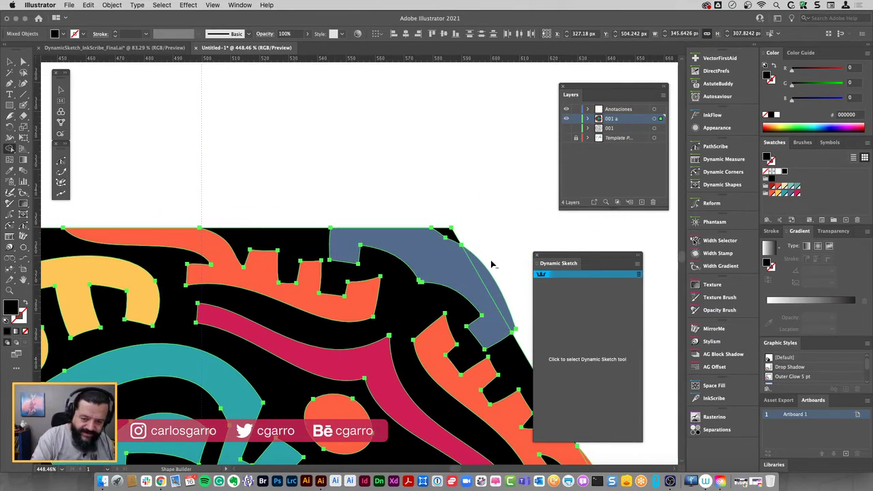
left_click_drag(471, 254, 493, 273)
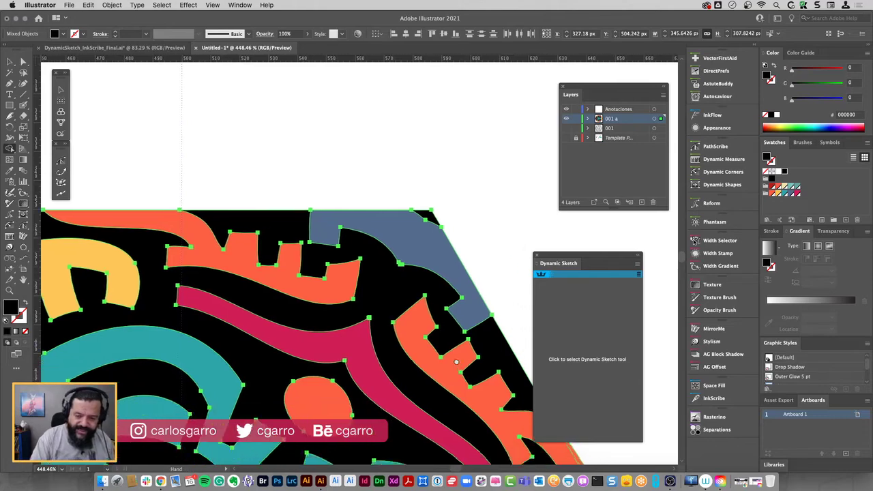
Merge the lower-right outer strip and delete the blue-grey bulge below the bottom edge
scroll(436, 327, "down", 6)
scroll(369, 280, "down", 3)
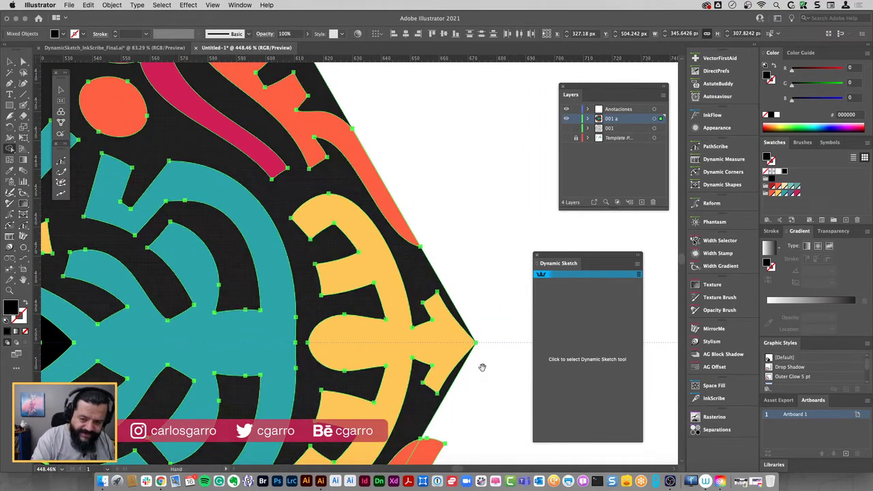
left_click_drag(482, 364, 504, 200)
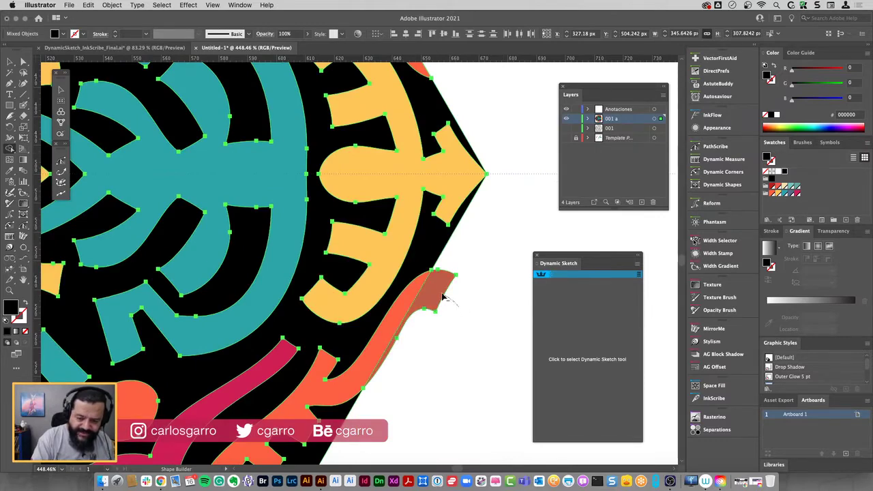
left_click_drag(418, 393, 477, 214)
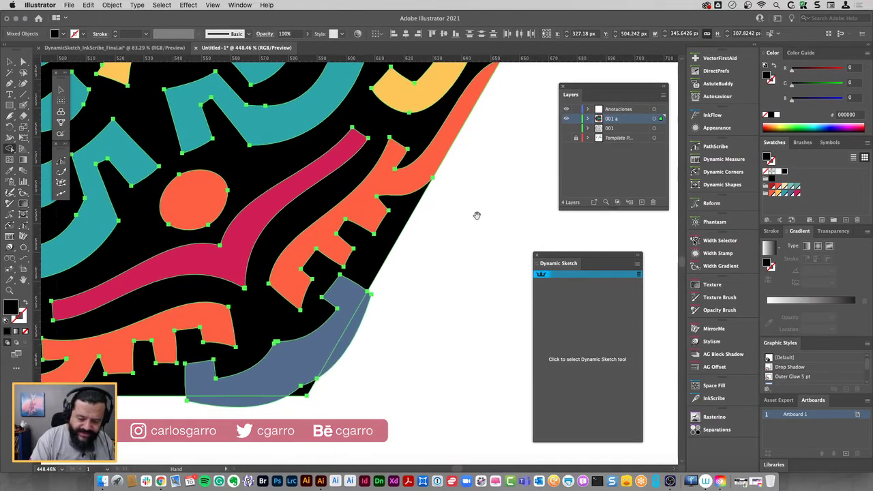
mouse_move(375, 359)
left_mouse_down()
mouse_move(352, 344)
mouse_move(356, 370)
left_mouse_up()
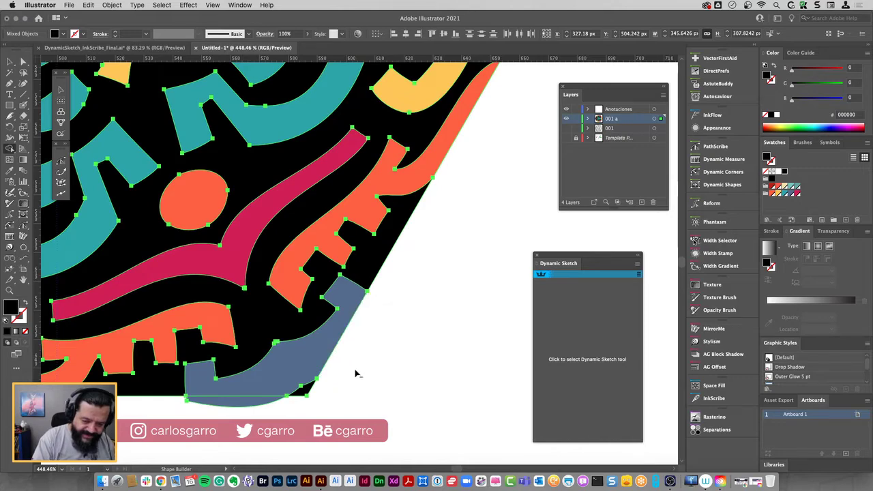
left_click(250, 405, "alt")
Delete the orange bulge below the bottom edge and the orange sliver outside the left edge
scroll(409, 371, "left", 8)
scroll(409, 371, "down", 2)
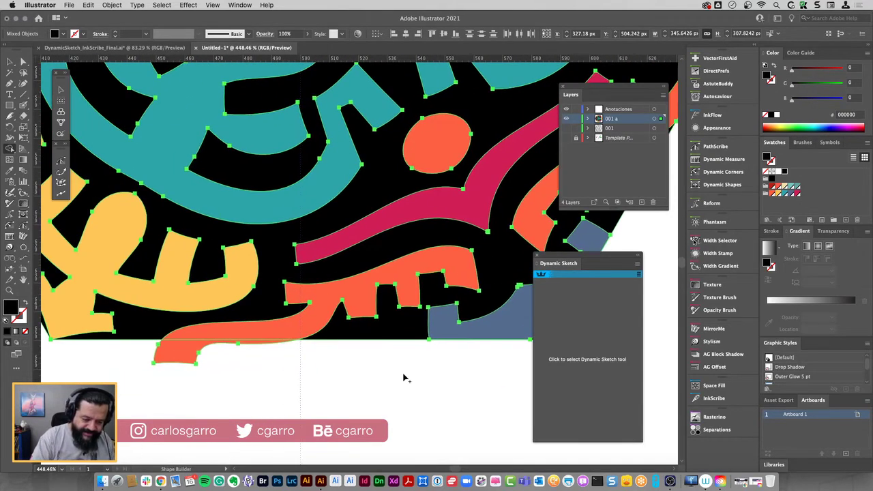
left_click(181, 358, "alt")
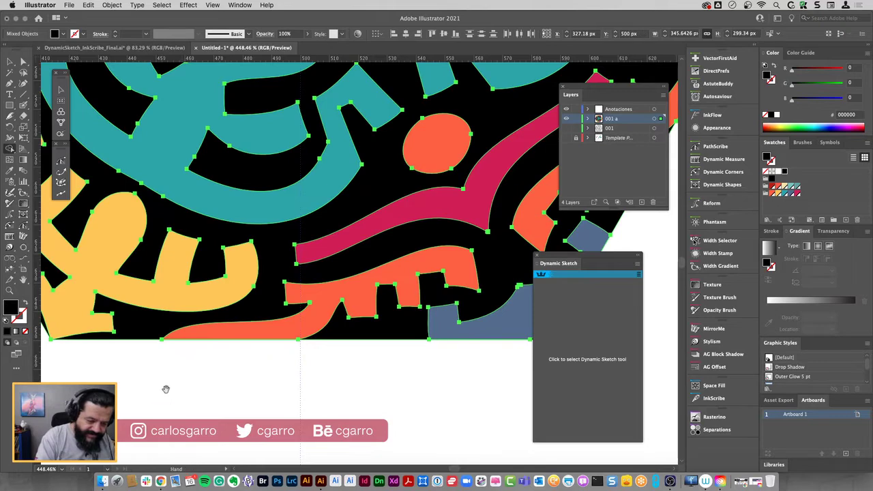
left_click_drag(166, 390, 402, 412)
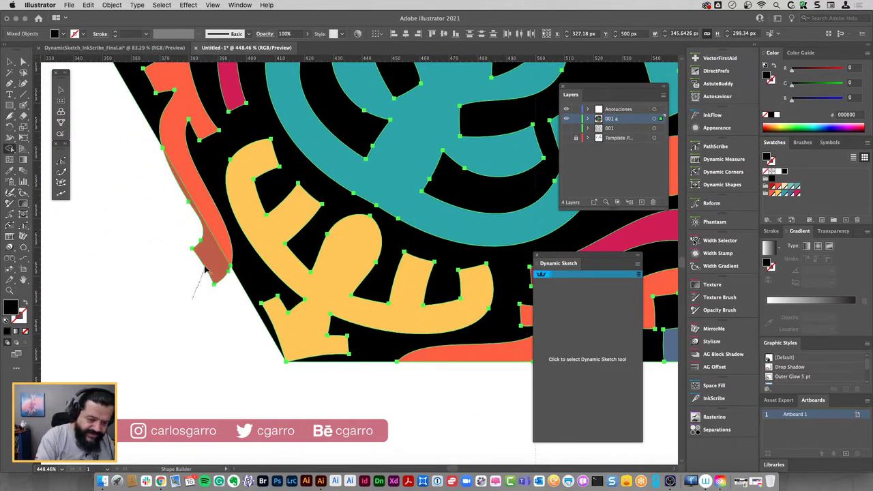
left_click(204, 271, "alt")
scroll(197, 263, "up", 10)
scroll(184, 253, "left", 5)
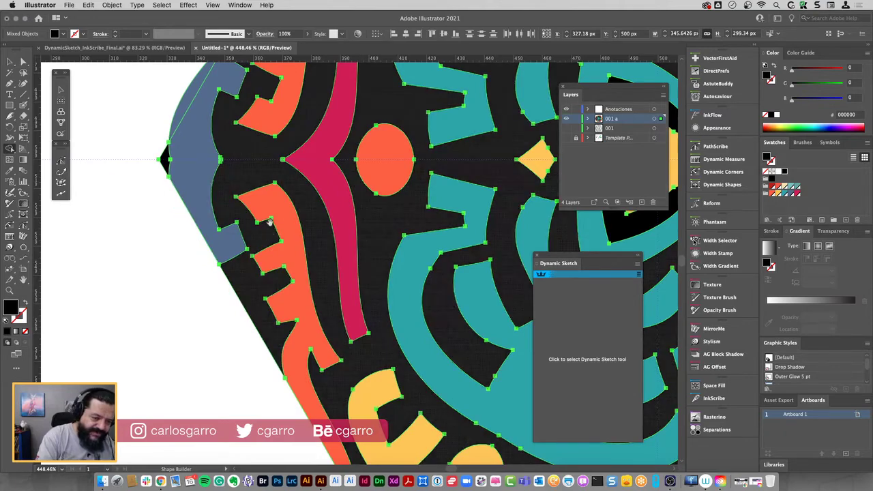
scroll(307, 349, "up", 5)
scroll(307, 350, "up", 3)
Remove the orange protrusion on the top-left edge, then zoom out to the whole hexagon
key("shift+m")
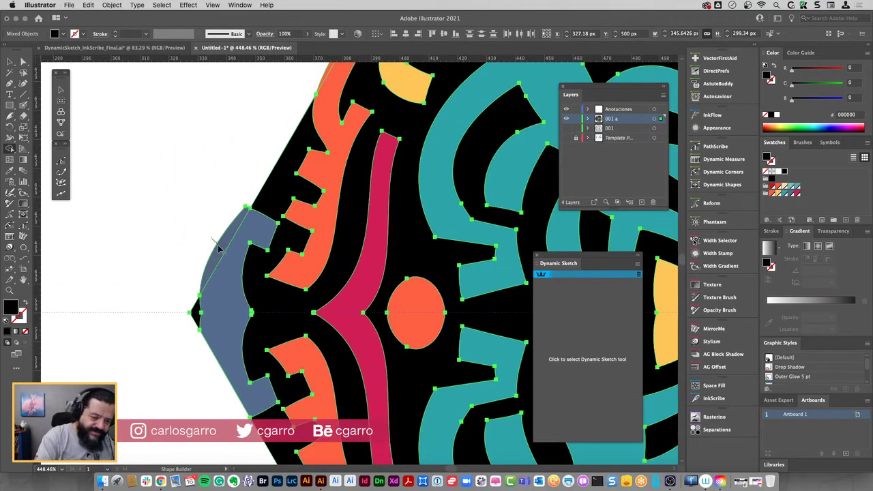
scroll(316, 210, "up", 8)
scroll(315, 211, "right", 3)
scroll(310, 194, "up", 7)
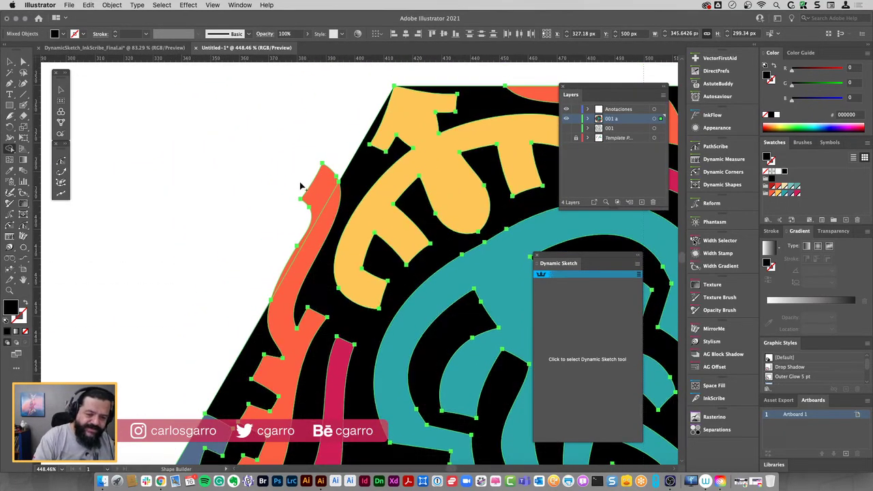
left_click_drag(308, 183, 317, 188)
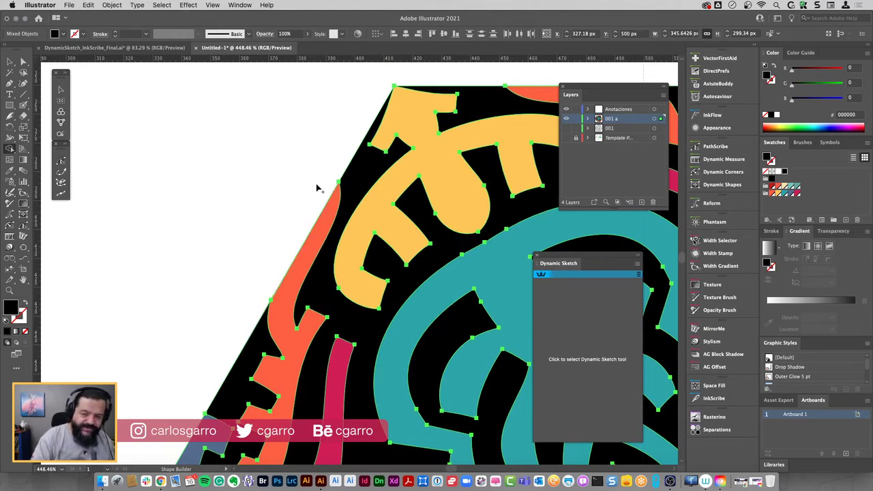
key("v")
key("ctrl+0")
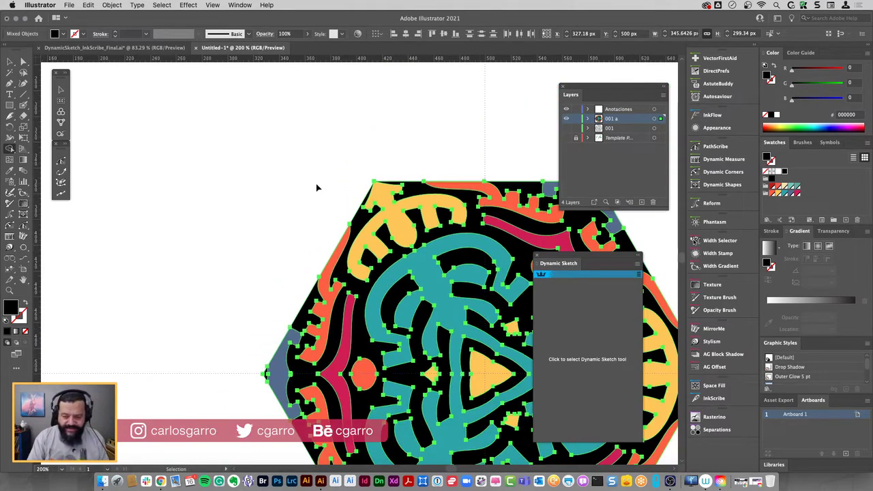
key("ctrl+1")
key("shift+m")
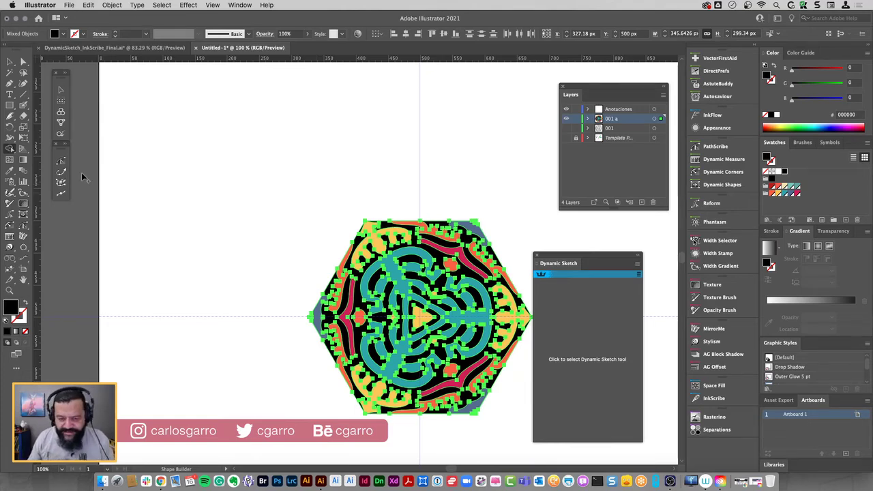
Deselect, zoom in on the hexagon tile and marquee-select all of its shapes
key("v")
left_click(191, 172)
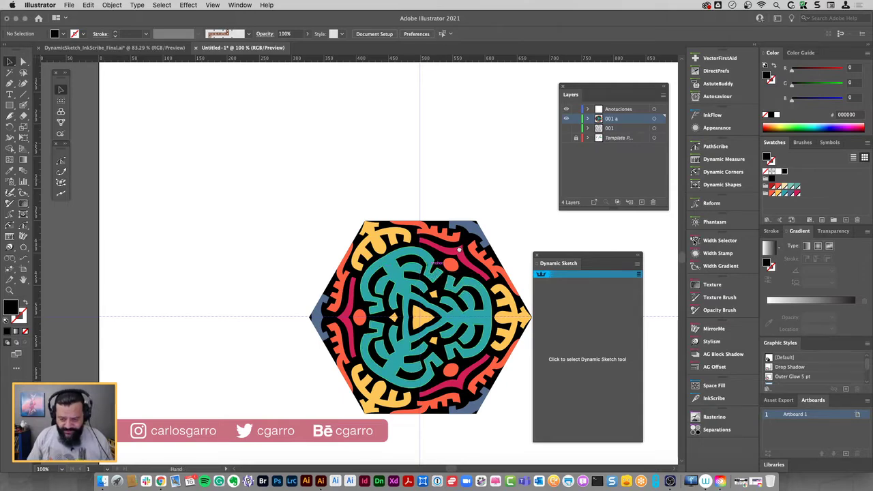
left_click_drag(458, 252, 362, 225)
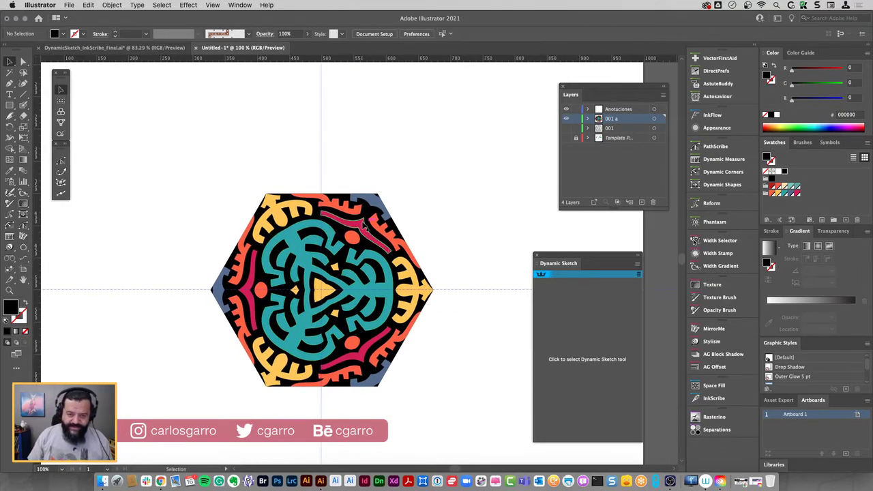
key("z")
mouse_move(197, 157)
left_mouse_down()
mouse_move(398, 324)
mouse_move(464, 405)
left_mouse_up()
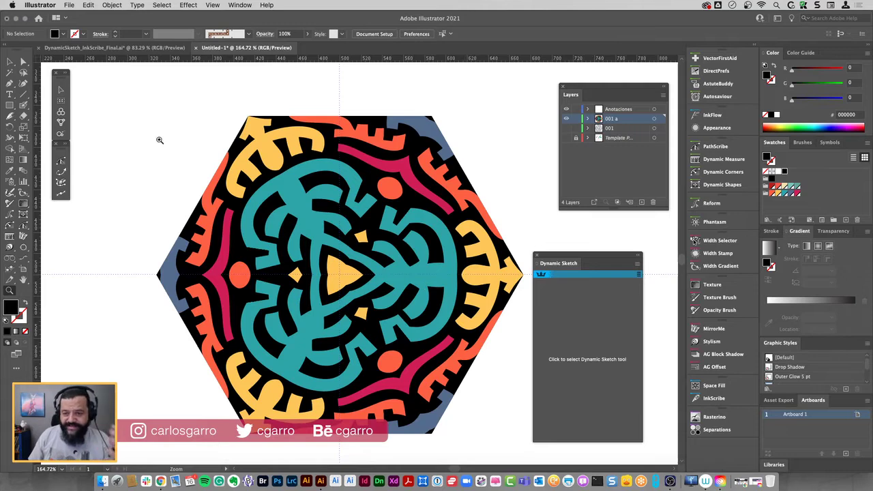
key("v")
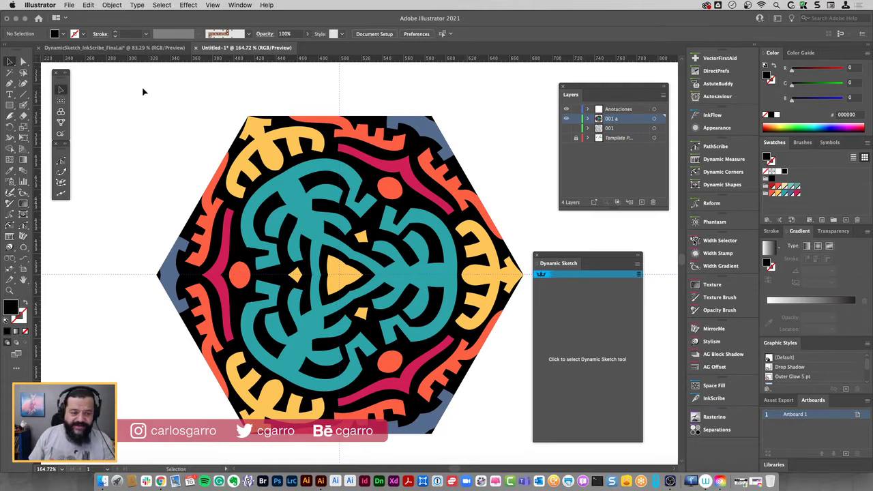
left_click_drag(143, 92, 581, 450)
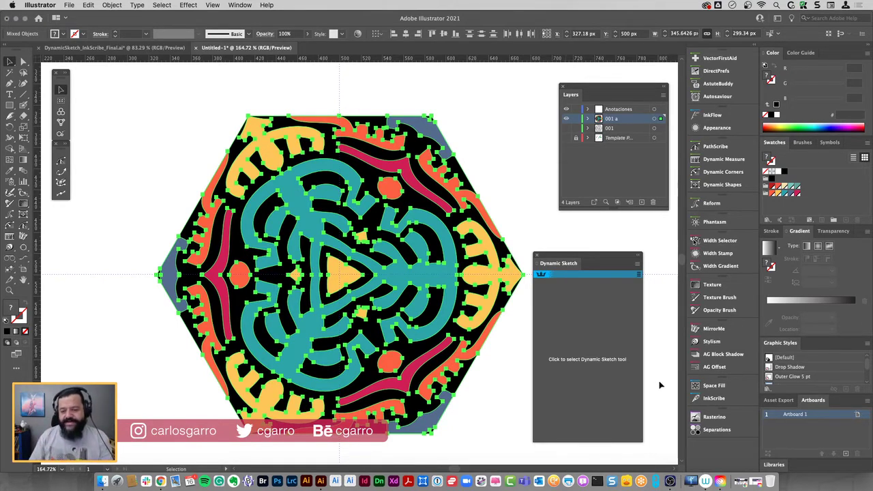
left_click_drag(578, 259, 604, 234)
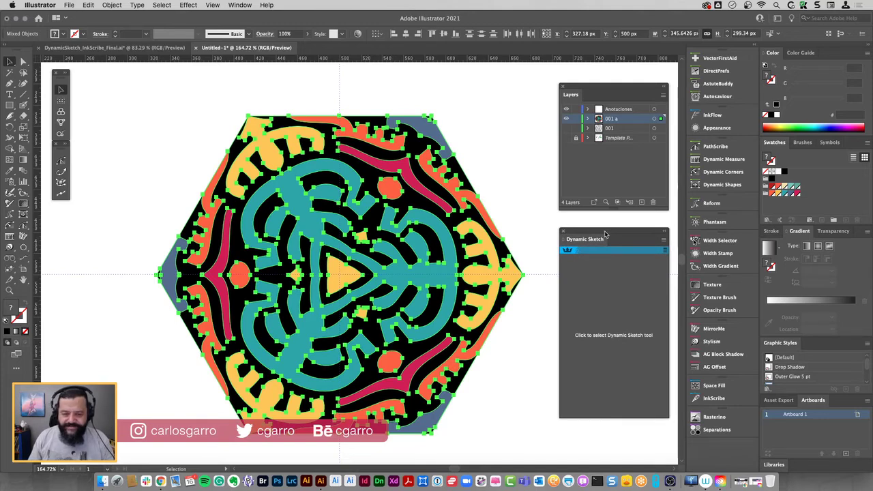
Make a pattern from the hexagon artwork with Object > Pattern > Make, accepting the swatch alert
left_click(109, 5)
mouse_move(118, 247)
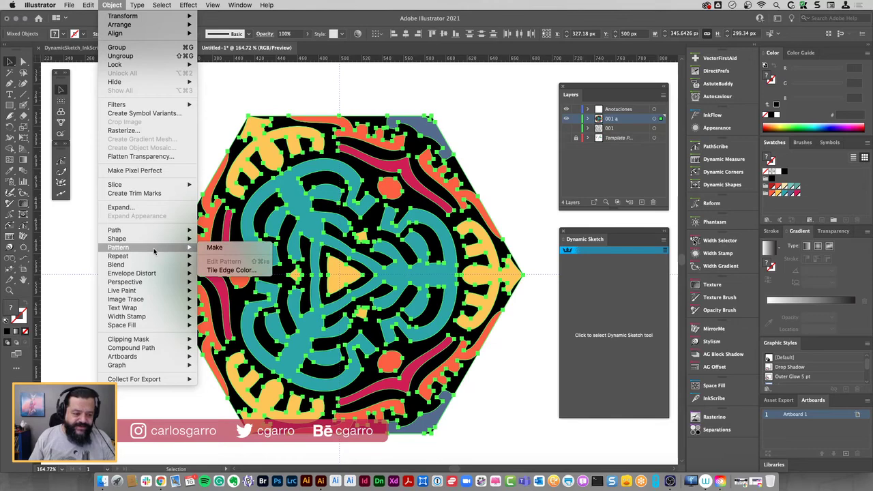
left_click(216, 248)
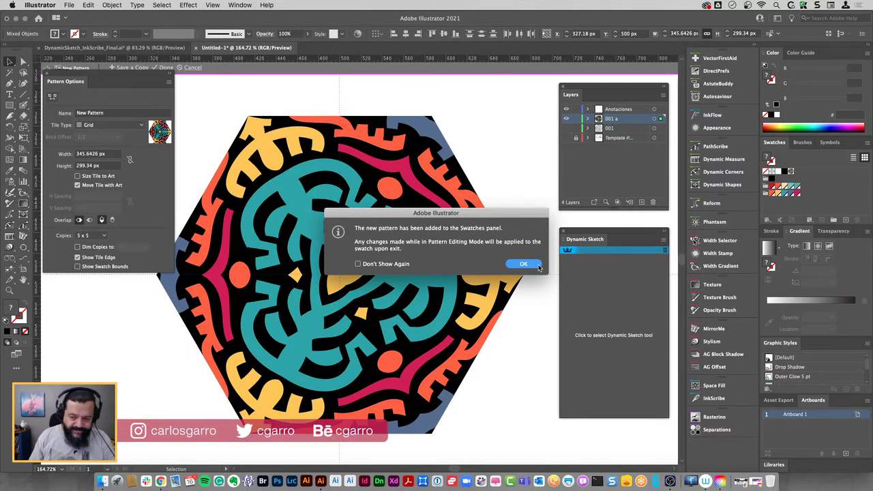
left_click(524, 264)
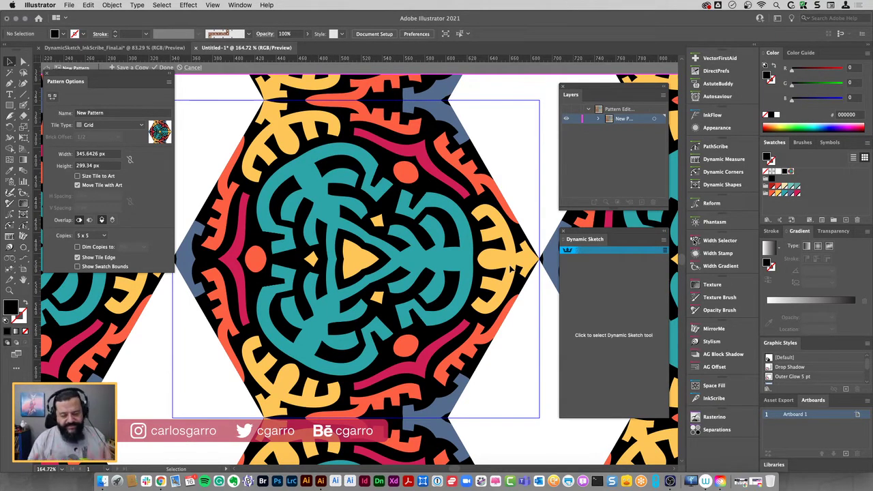
key("ctrl+1")
key("ctrl+minus")
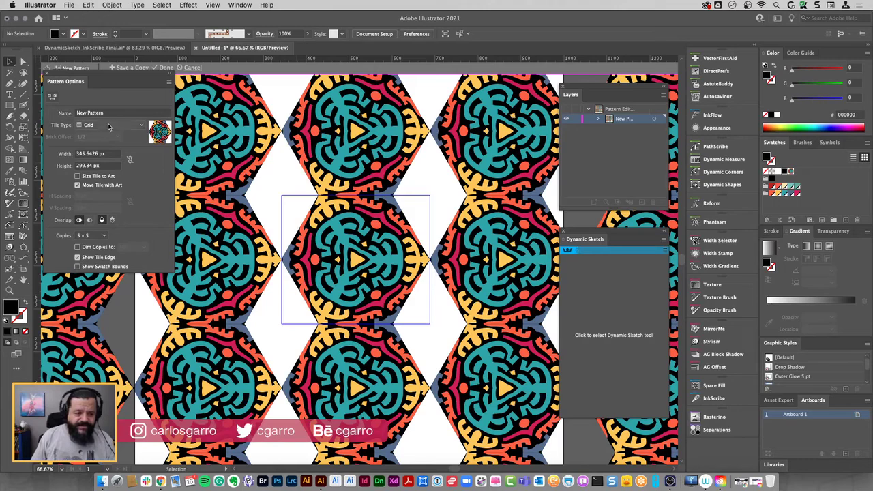
Set the pattern's Tile Type to Hex by Column after trying Brick by Row
left_click(108, 125)
left_click(108, 145)
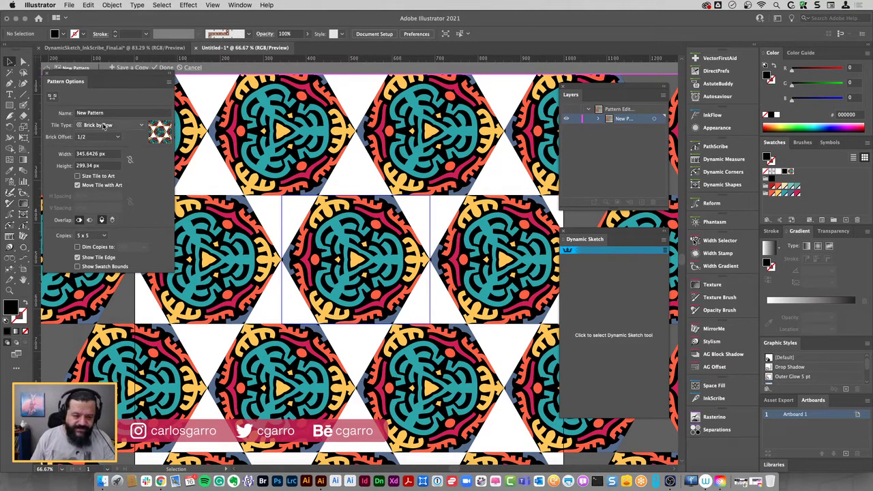
left_click(104, 126)
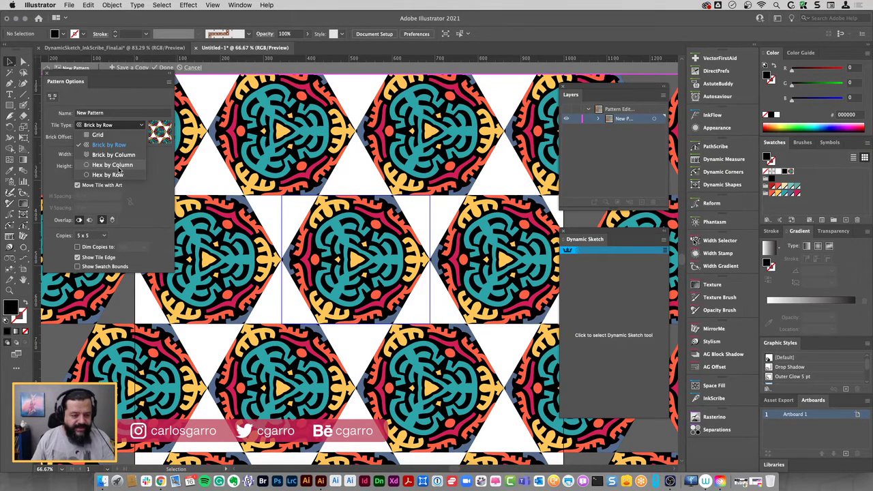
left_click(119, 166)
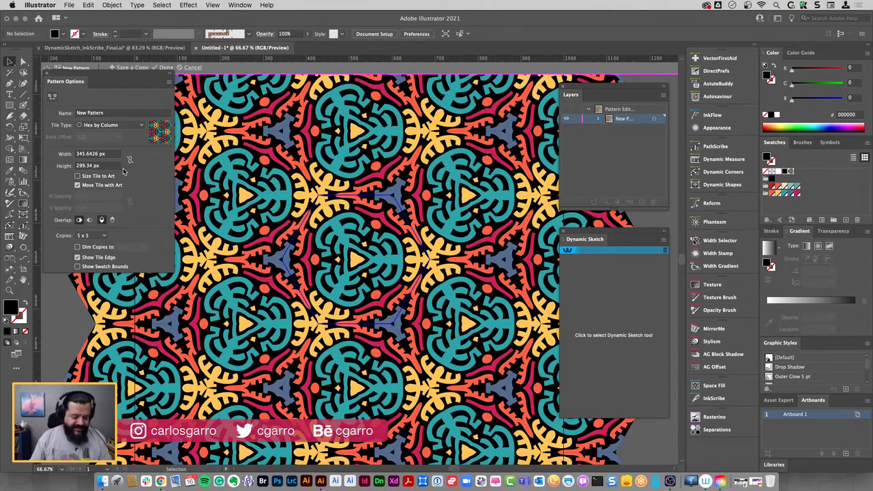
key("z")
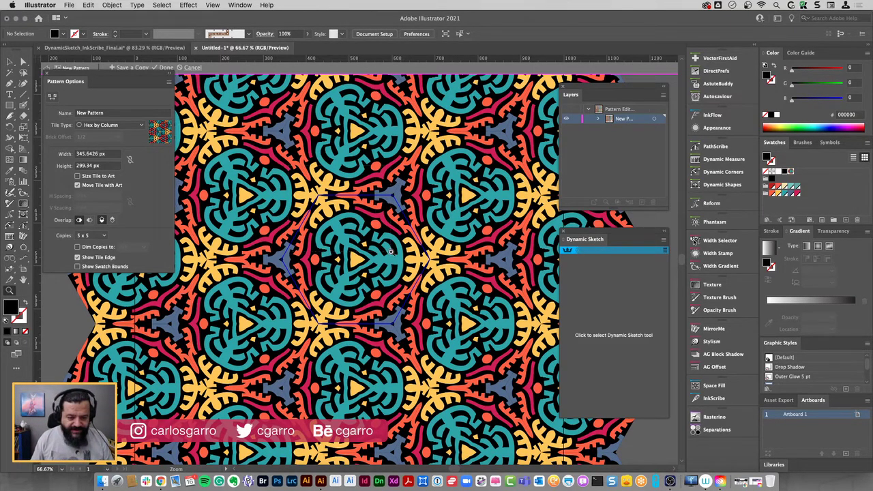
left_click_drag(391, 253, 409, 251)
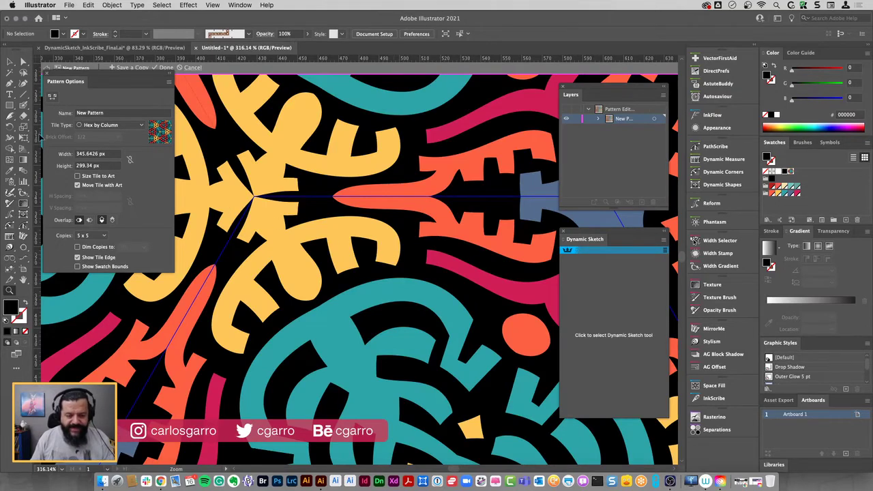
left_click(10, 61)
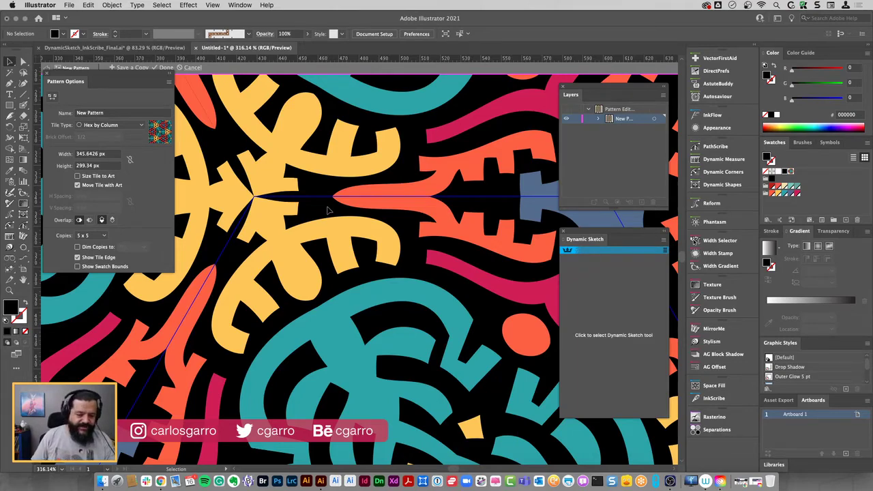
key("super+1")
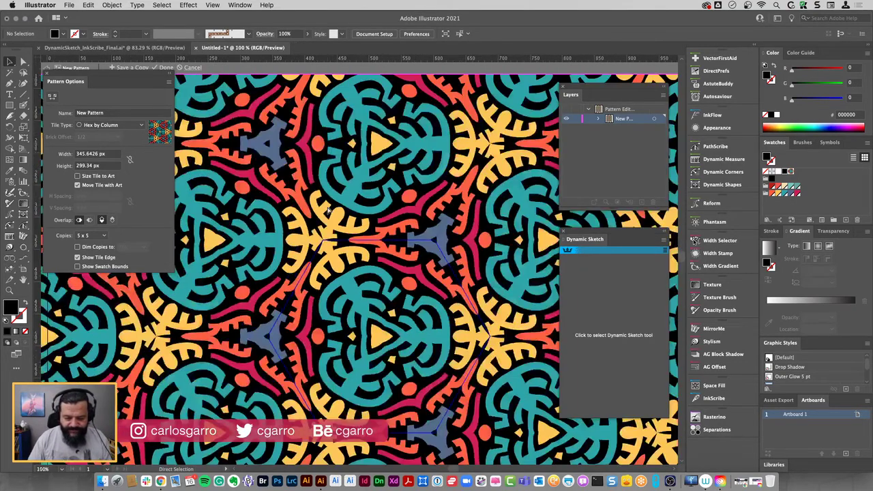
key("super+minus")
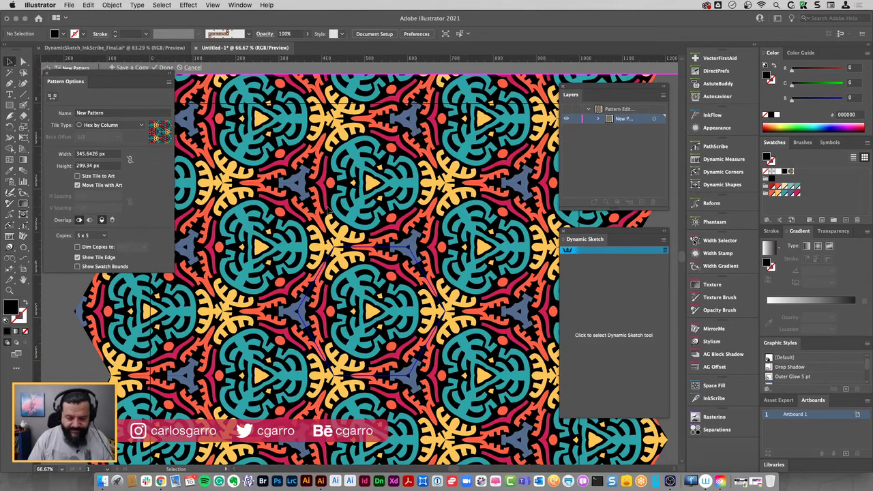
left_click(111, 114)
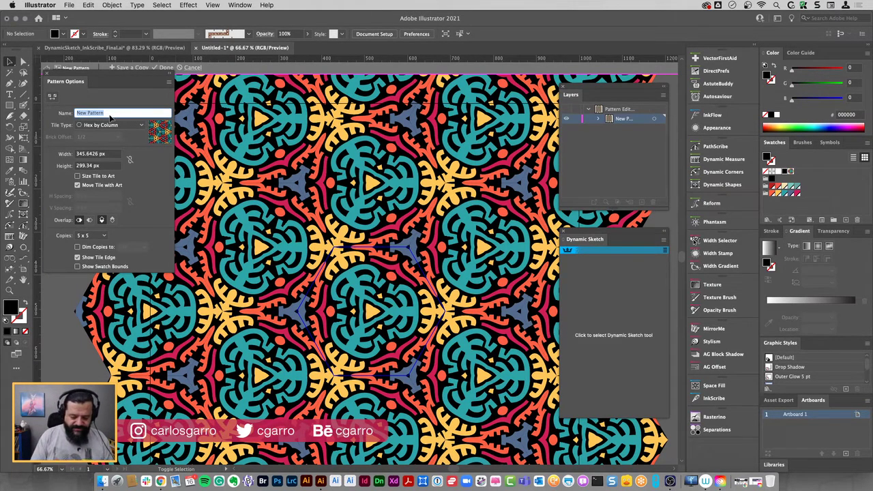
Name the pattern Hexa01 and click Done to leave pattern editing
type("Hexa")
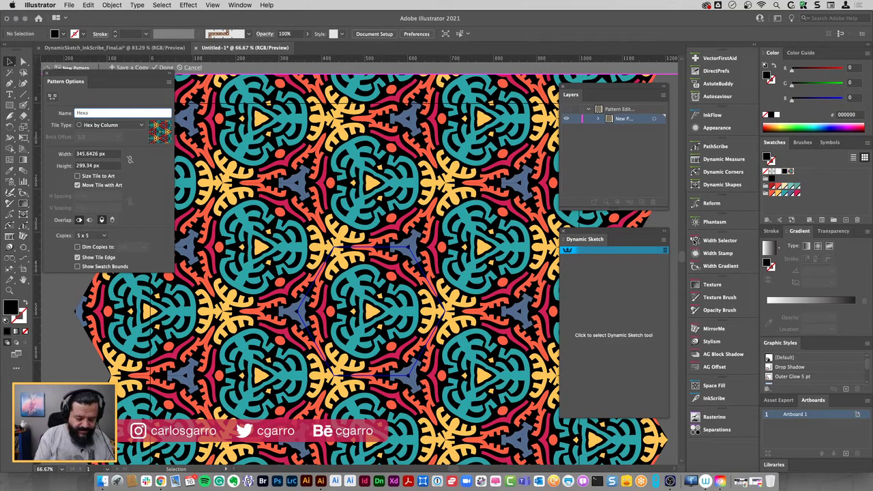
type("01")
key("Return")
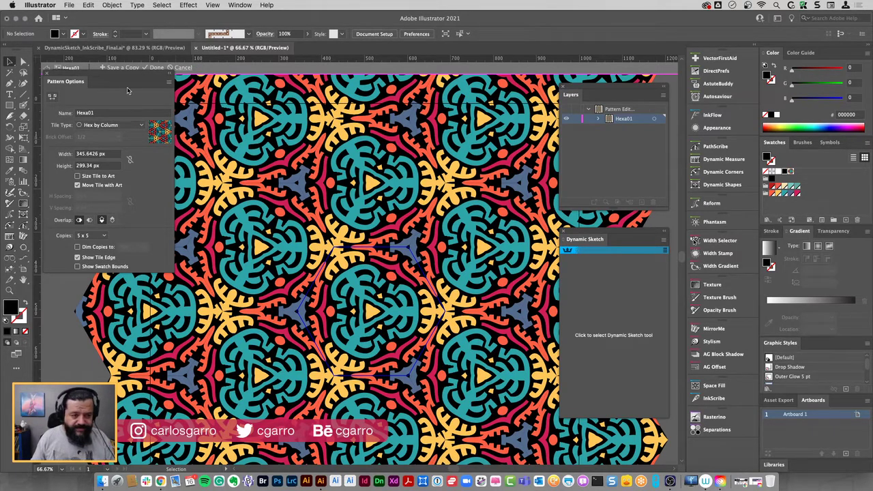
left_click_drag(130, 76, 139, 117)
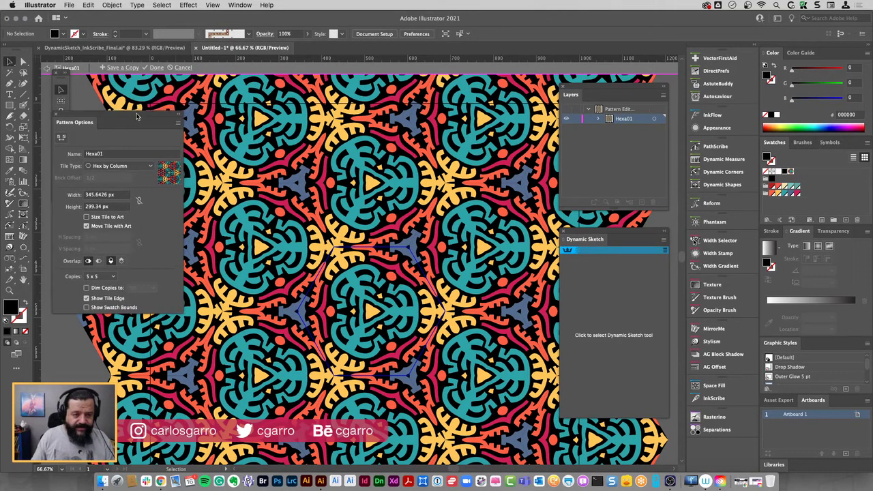
left_click(155, 68)
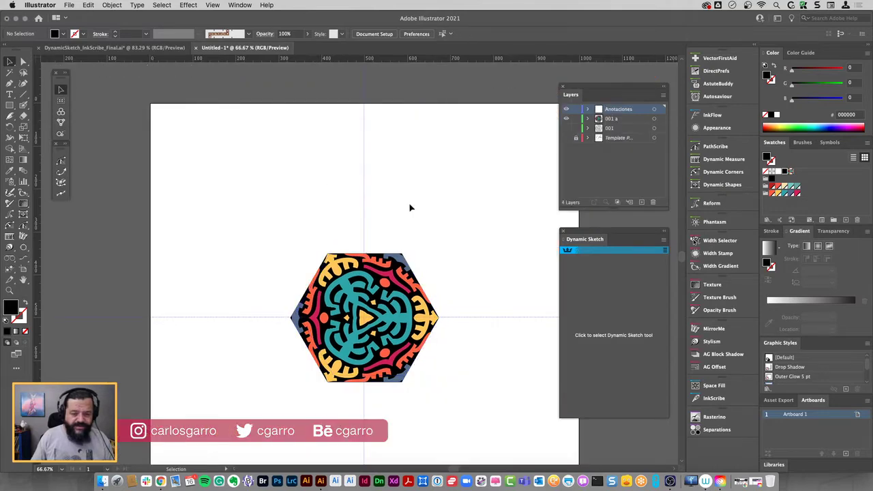
Add a new layer above 001 a and hide the hexagon artwork layer
left_click(600, 118)
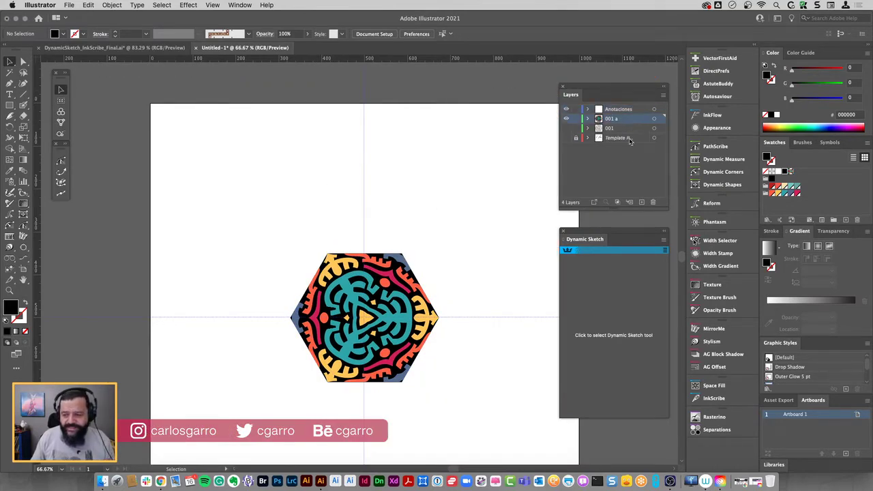
left_click(640, 202)
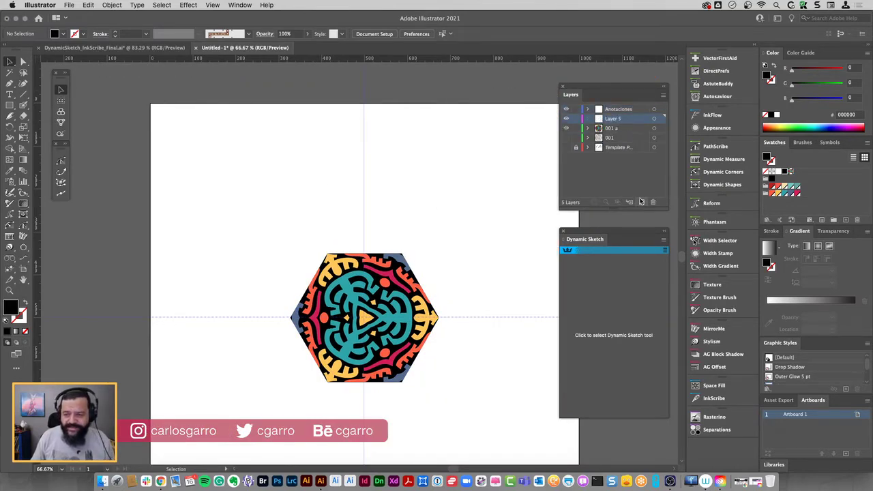
left_click(566, 129)
key("super+minus")
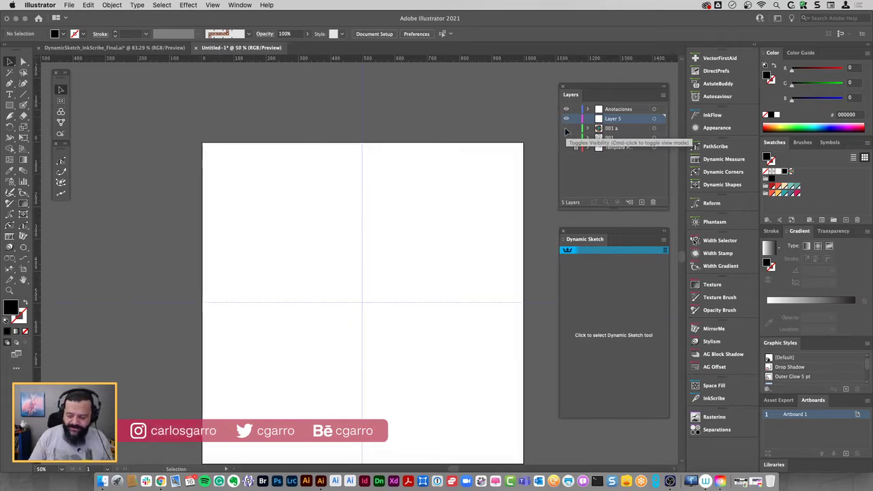
left_click_drag(480, 215, 405, 180)
Draw a 1000 x 1000 px square and centre it on the artboard
key("m")
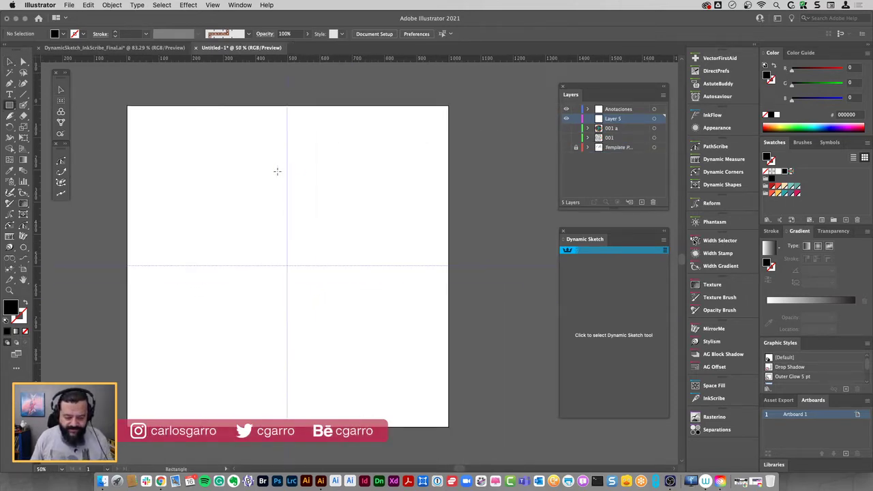
left_click(277, 171)
type("1000")
key("Tab")
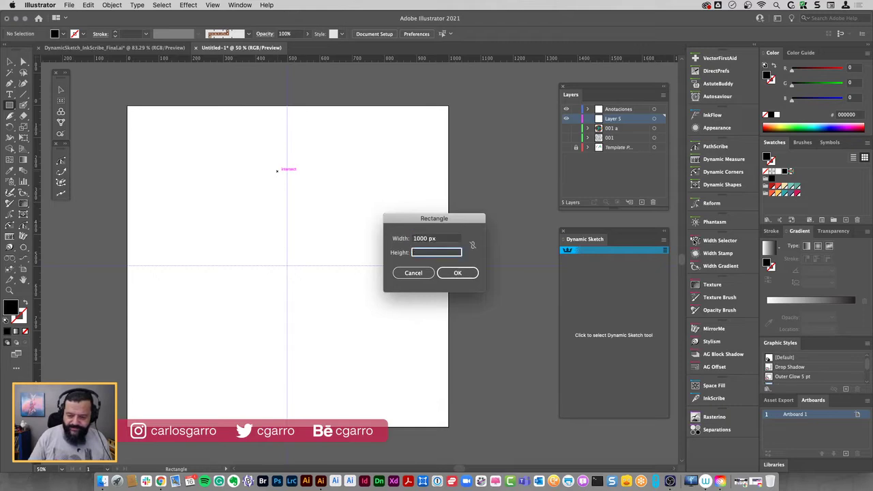
type("1000")
key("Return")
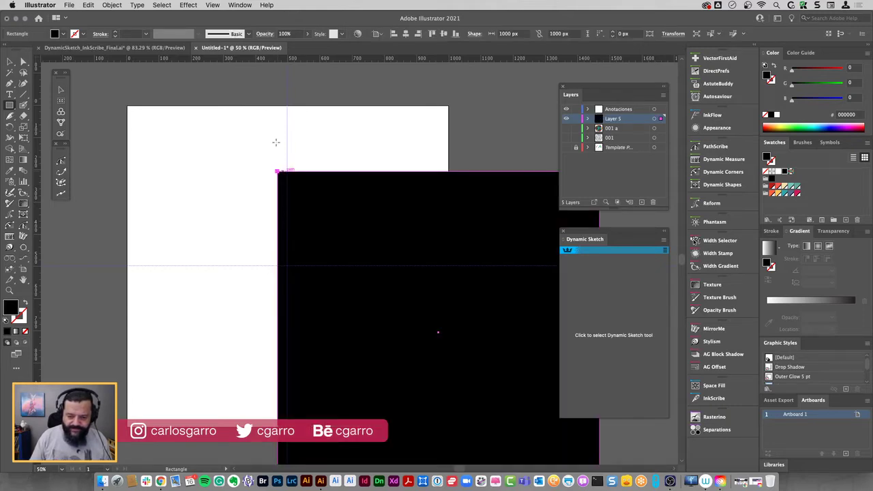
left_click(406, 35)
left_click(443, 34)
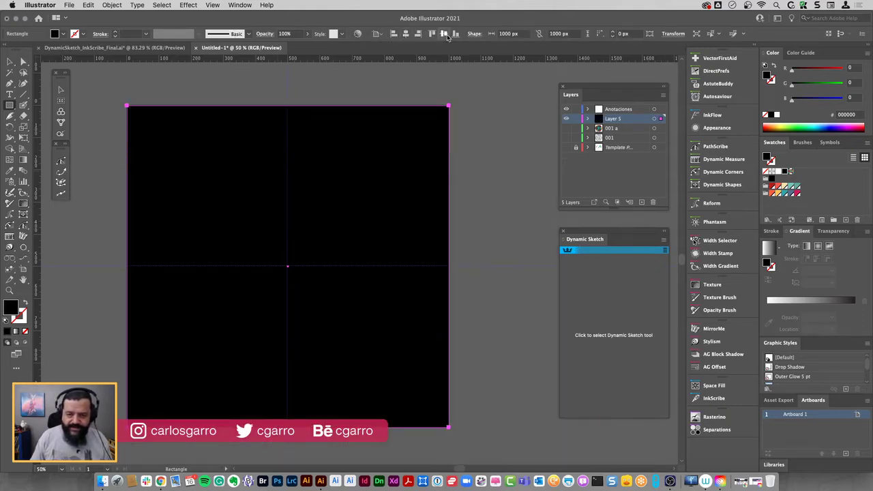
Fill the square with the Hexa01 pattern, inspect a motif close up, and start Save As
left_click(785, 175)
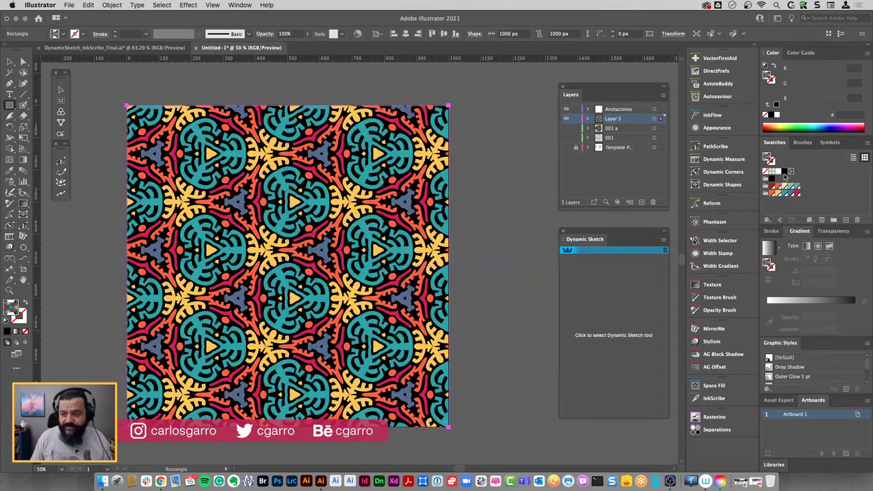
left_click(10, 63)
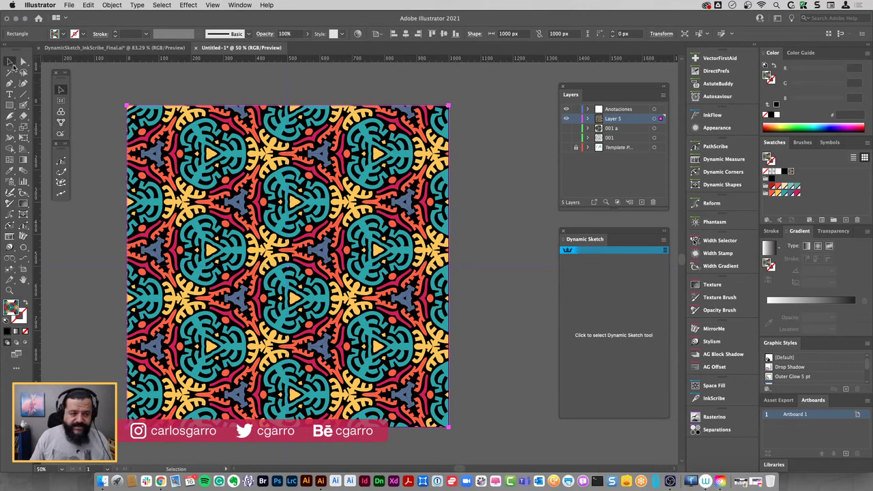
left_click(103, 129)
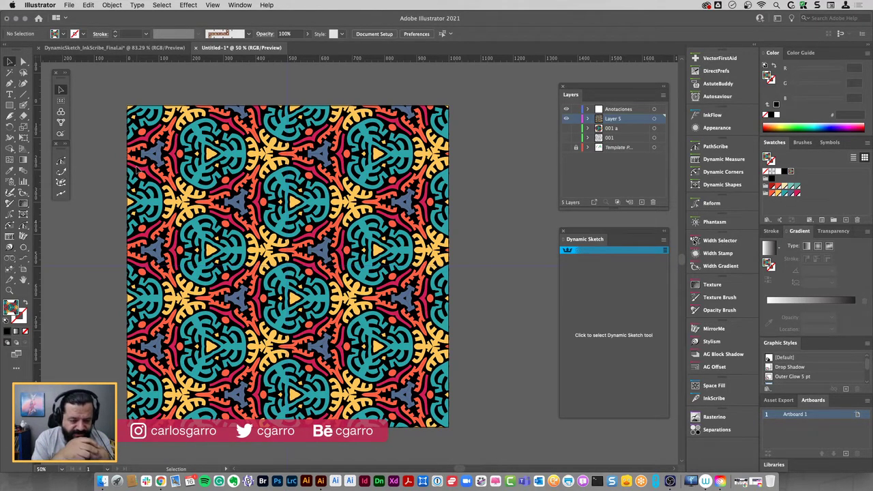
key("z")
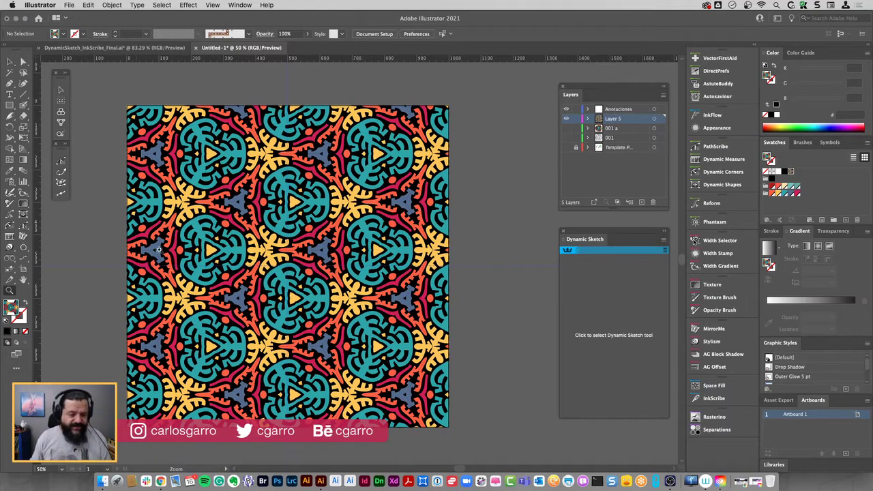
left_click_drag(164, 254, 176, 268)
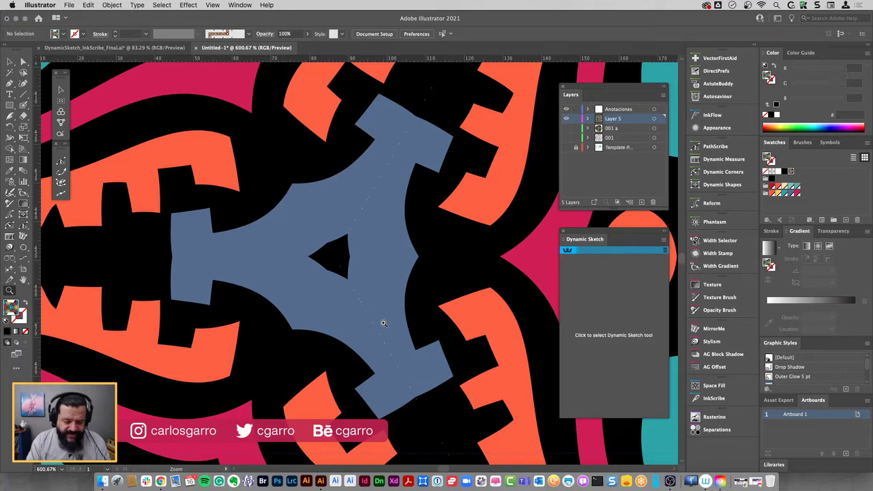
key("ctrl+0")
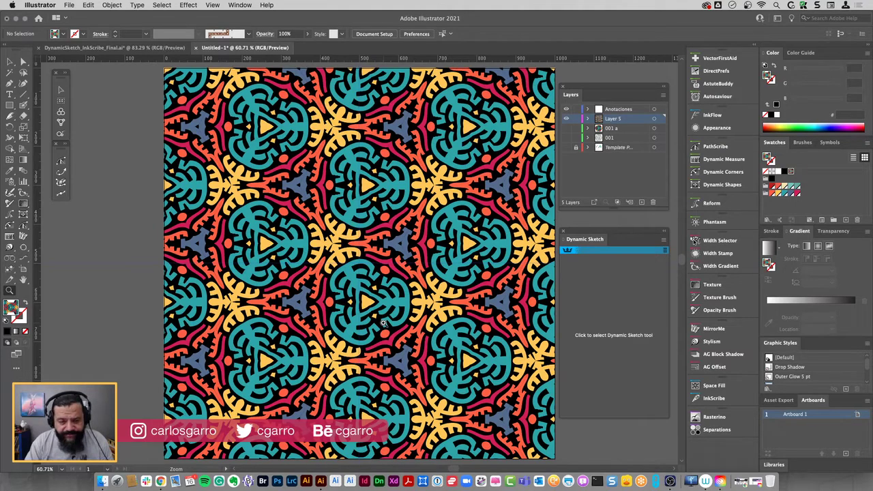
key("ctrl")
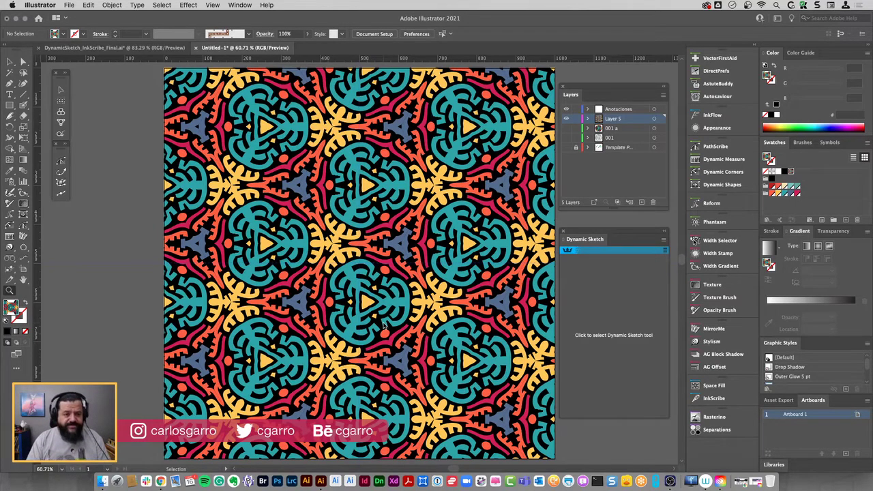
key("ctrl+s")
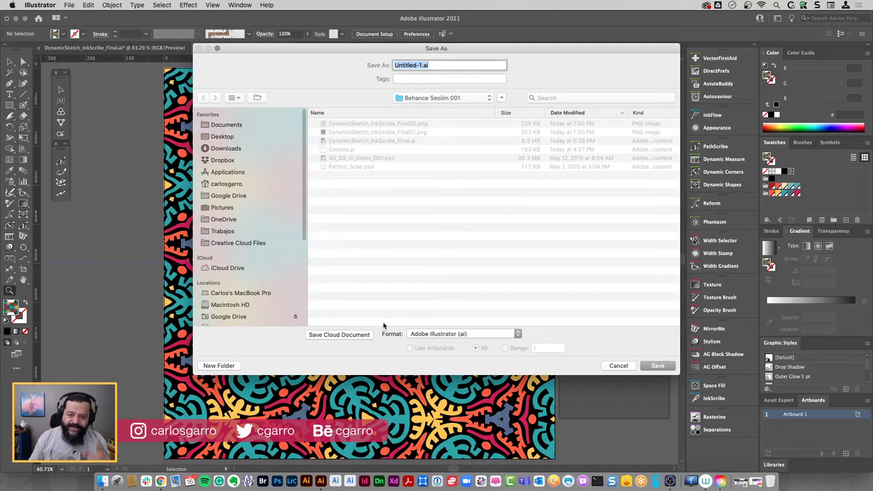
Save the document as PatronesHexagonales.ai, accepting the default Illustrator Options
type("P")
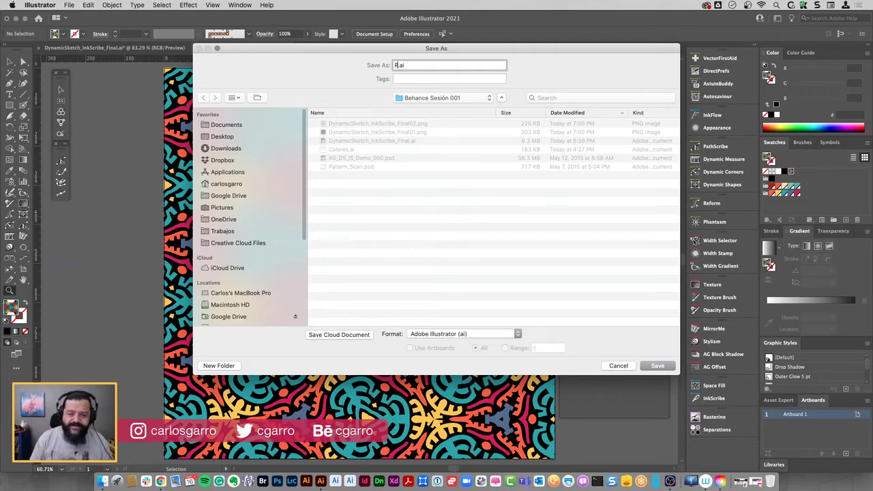
type("atrones")
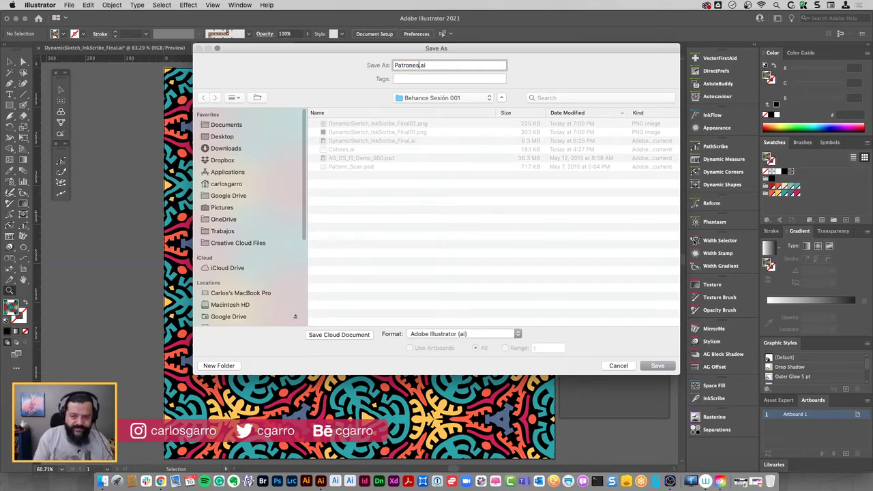
type("Hexag")
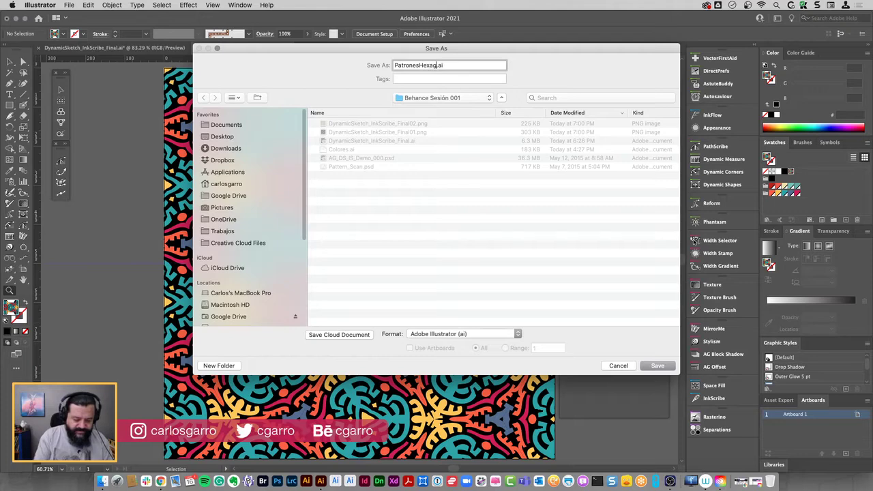
type("onales")
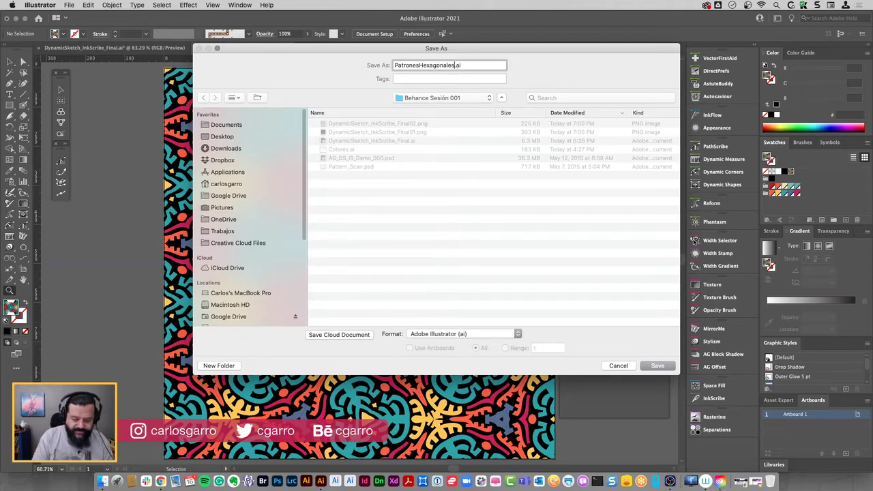
key("Return")
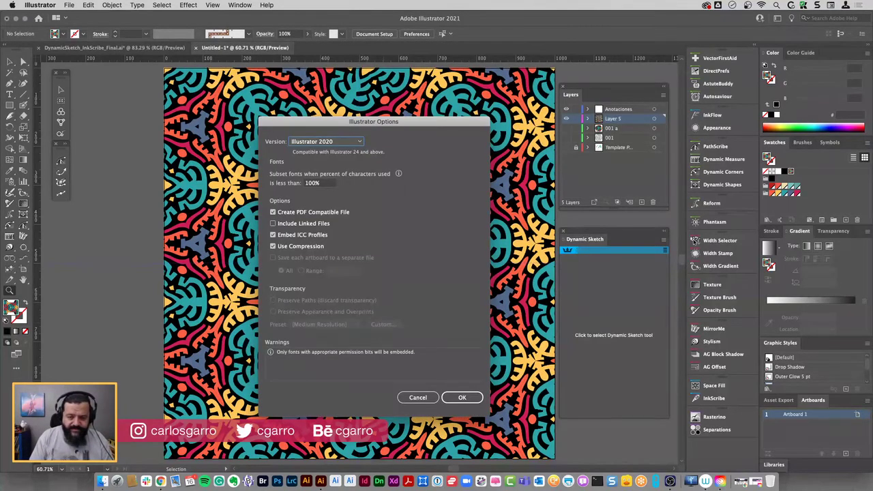
key("Return")
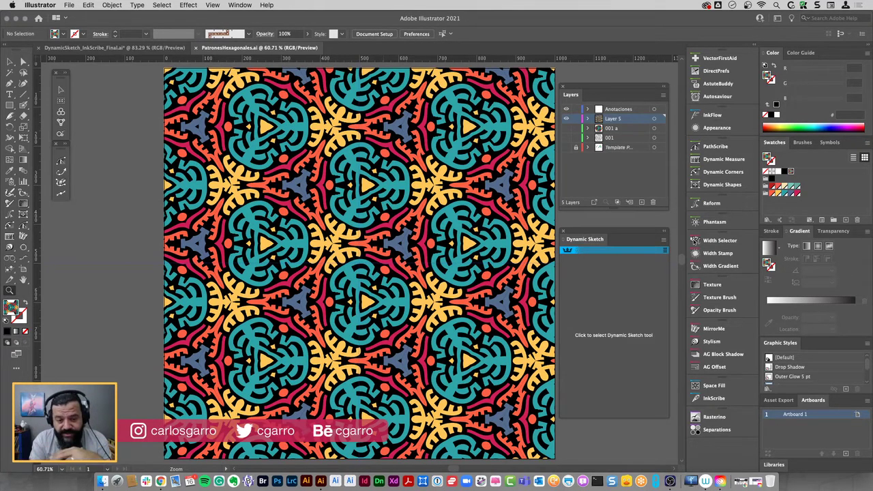
left_click(69, 5)
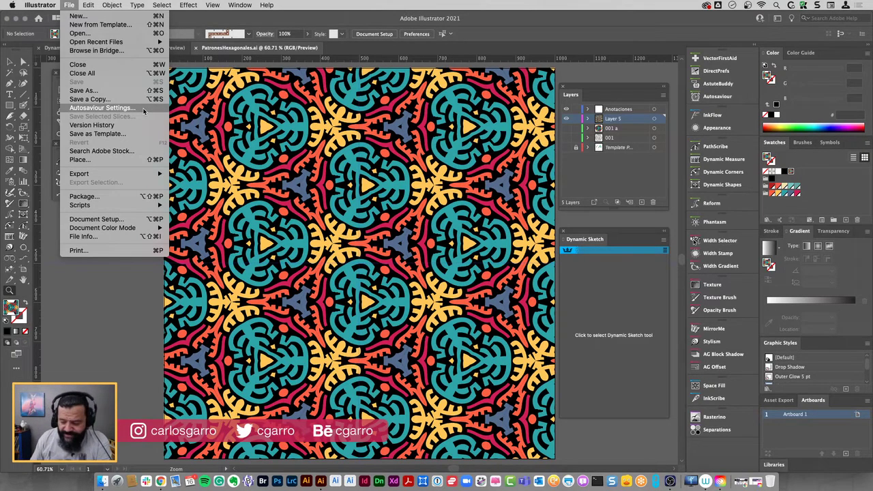
Review the Autosaviour settings (every 10 minutes, 5-second wait) and accept them with OK
left_click(143, 110)
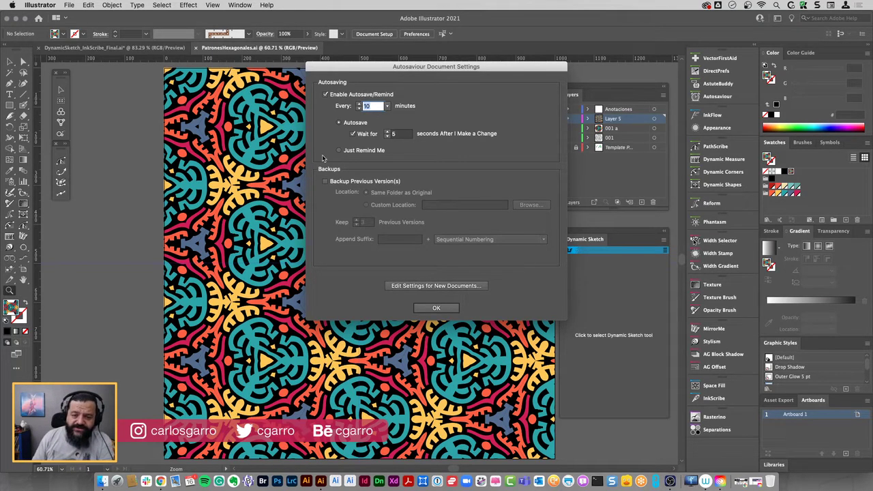
left_click_drag(432, 69, 395, 107)
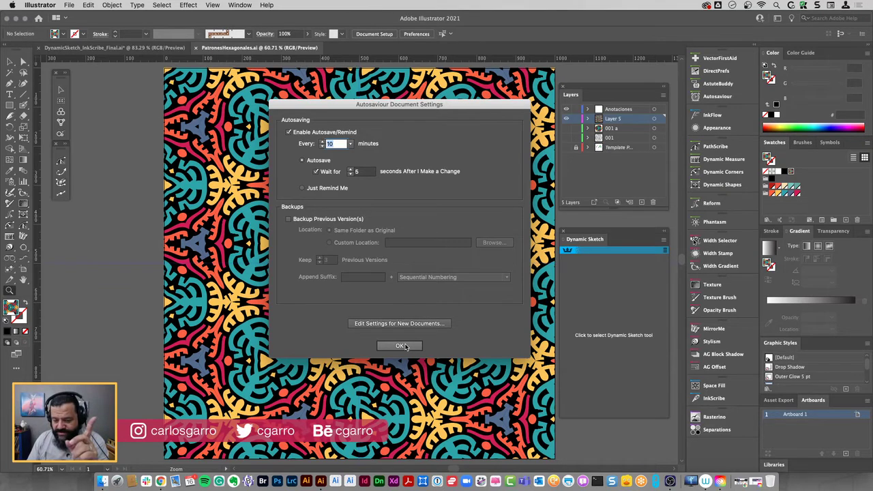
left_click(400, 346)
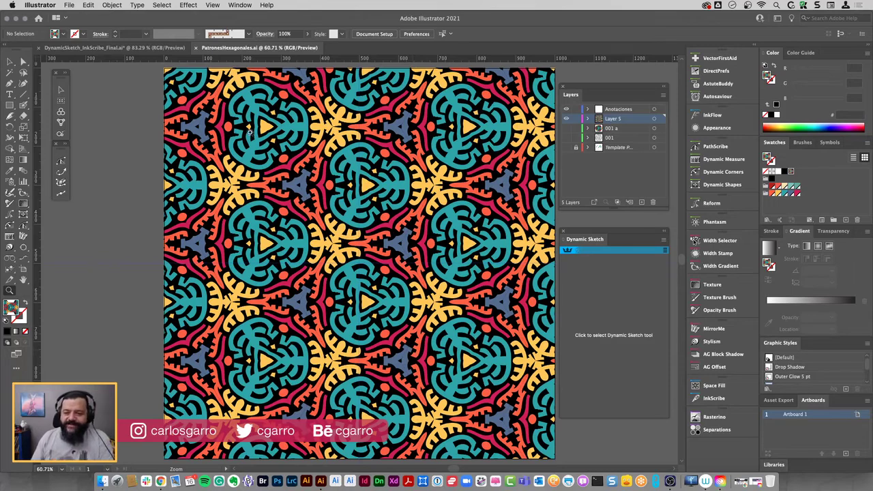
Hide the finished pattern layer and rename it Hexa01
left_click(567, 119)
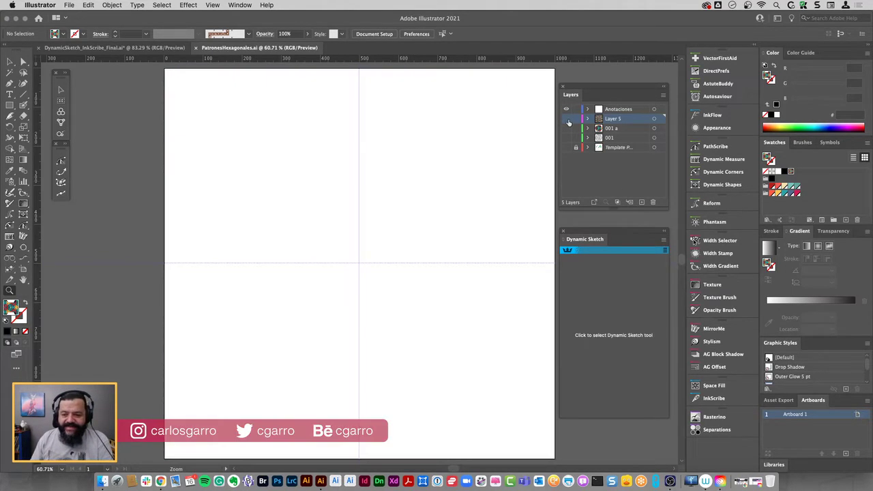
double_click(618, 120)
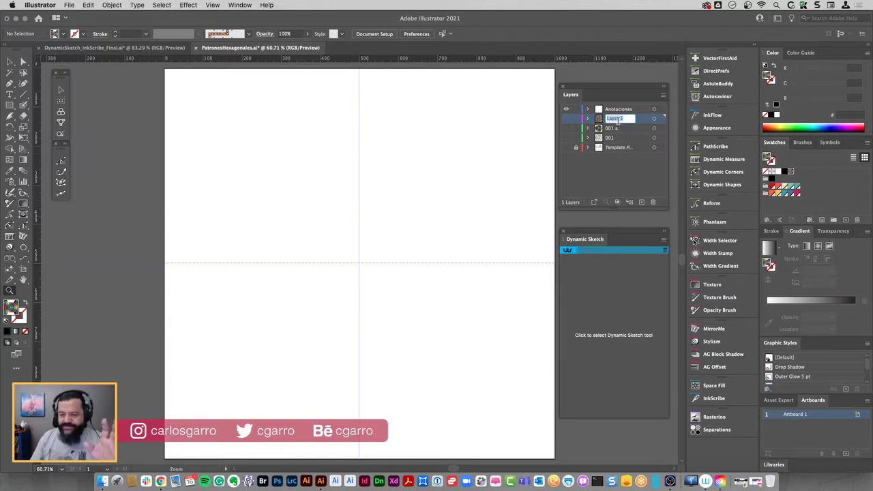
type("Hexa01")
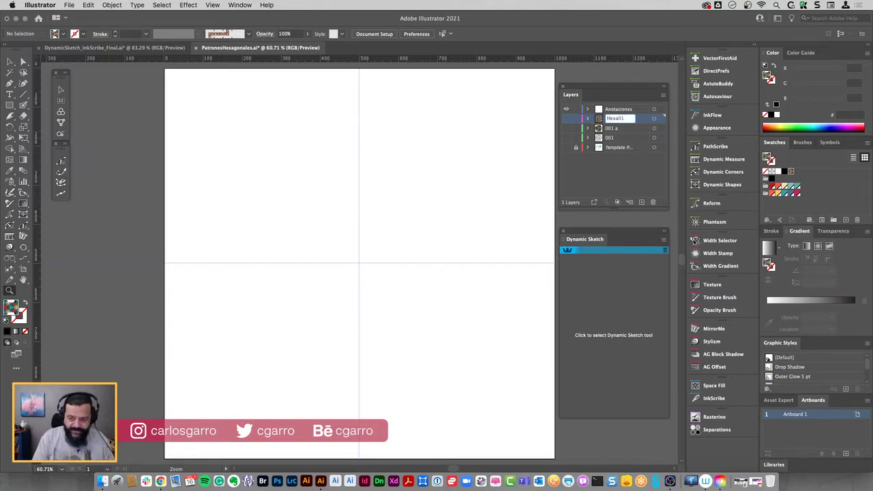
key("Return")
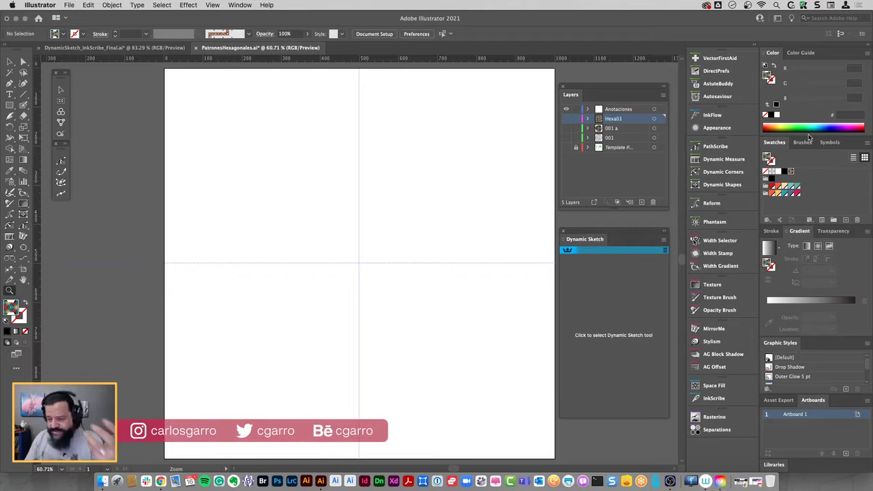
Show the Template sketch layer and zoom into the lower maze triangle
left_click(566, 148)
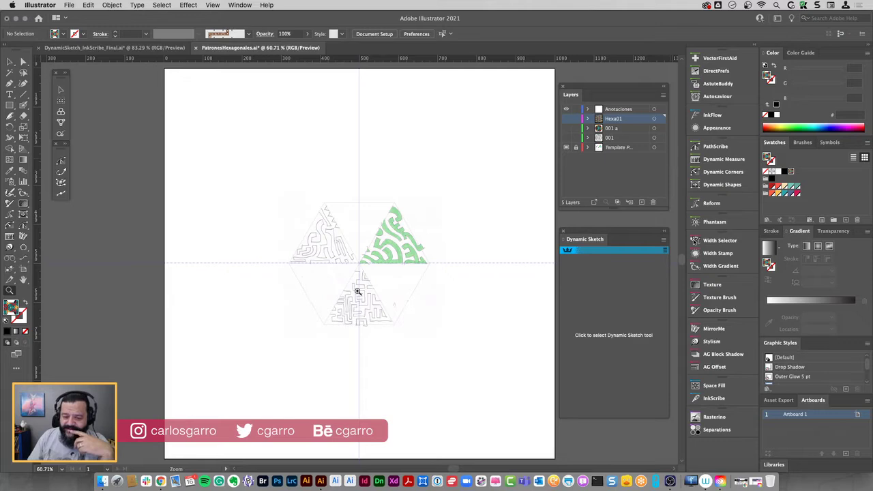
left_click_drag(302, 247, 418, 345)
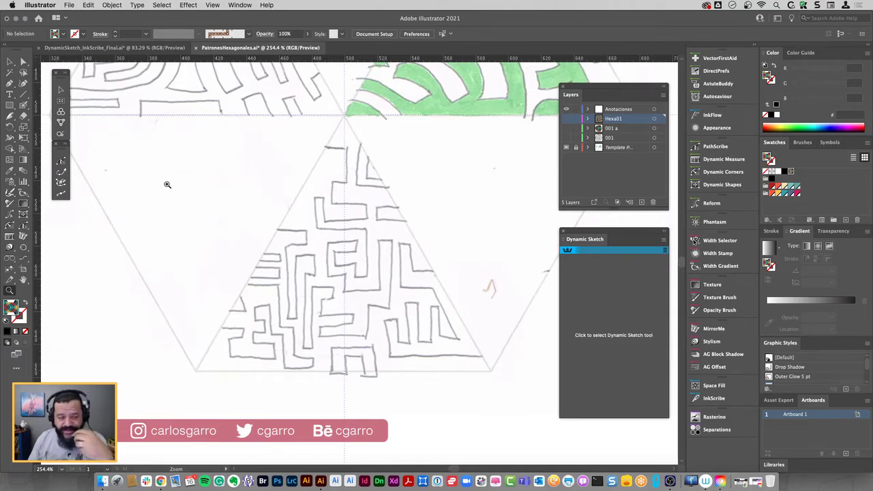
left_click_drag(10, 84, 62, 133)
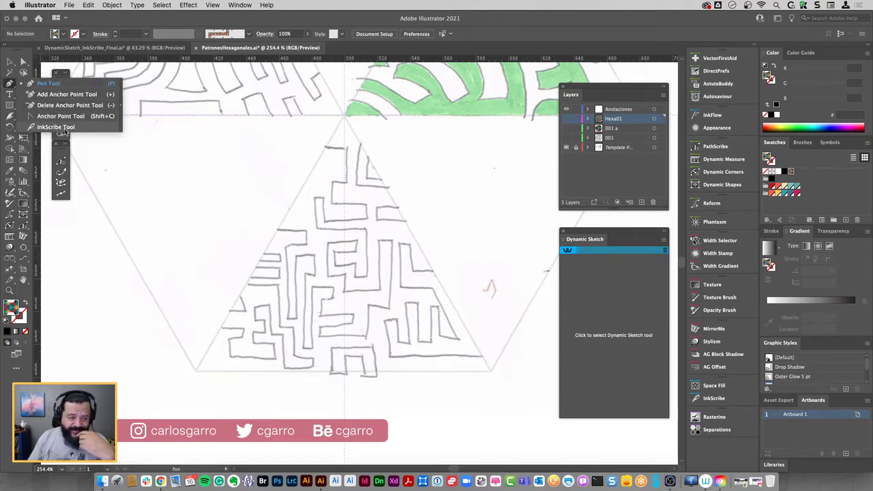
Tear the pen tools off into a floating toolbar, move it aside, and select InkScribe
left_click_drag(112, 124, 121, 121)
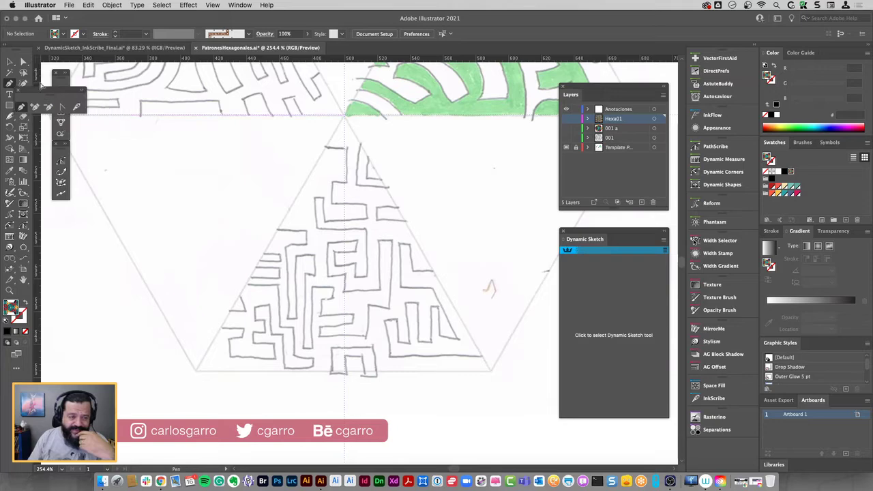
left_click_drag(44, 90, 128, 124)
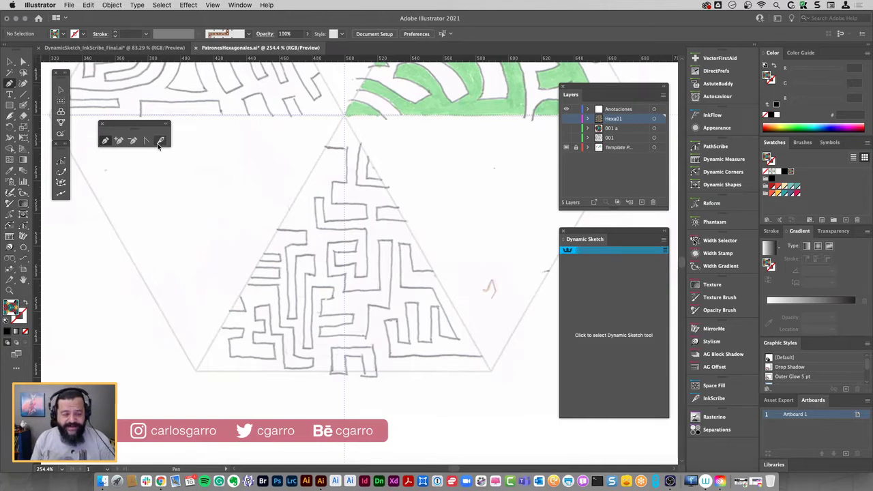
left_click(160, 142)
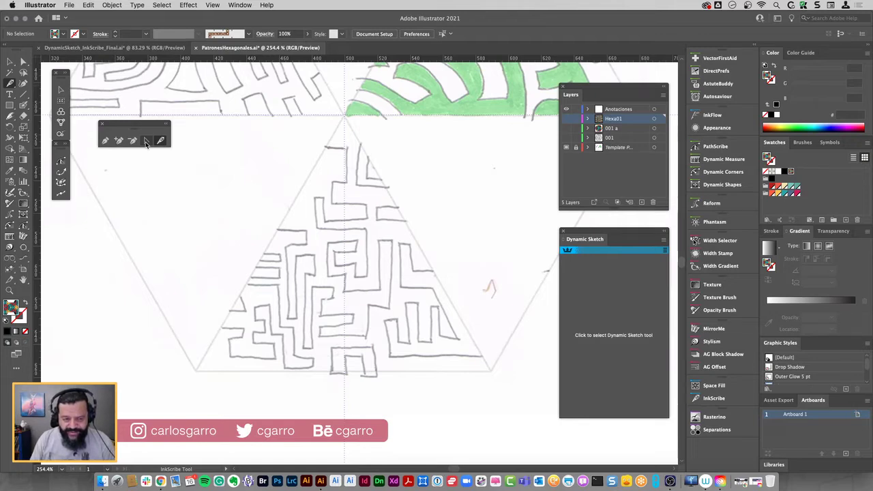
Add a new layer above Hexa01 and name it 002
left_click(641, 202)
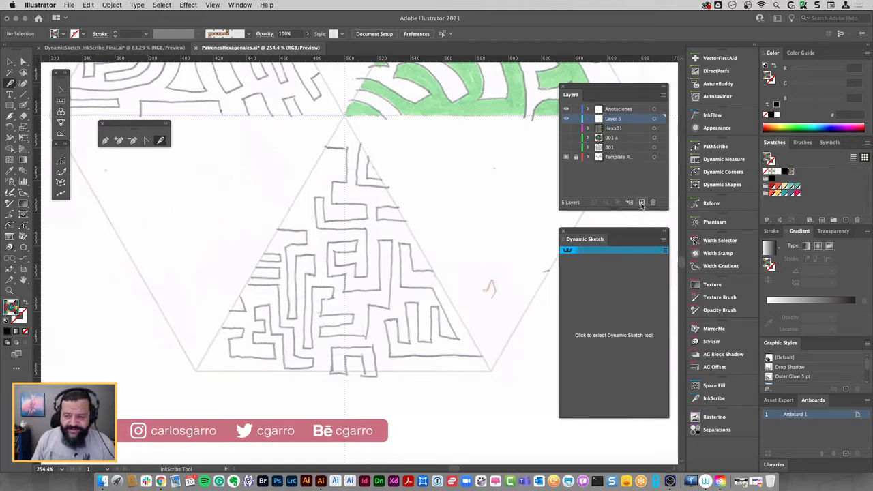
double_click(612, 119)
type("002")
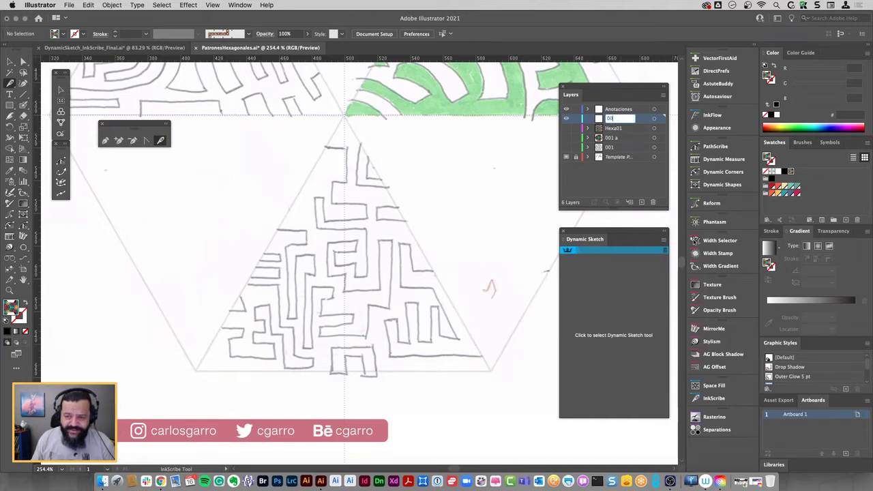
key("Return")
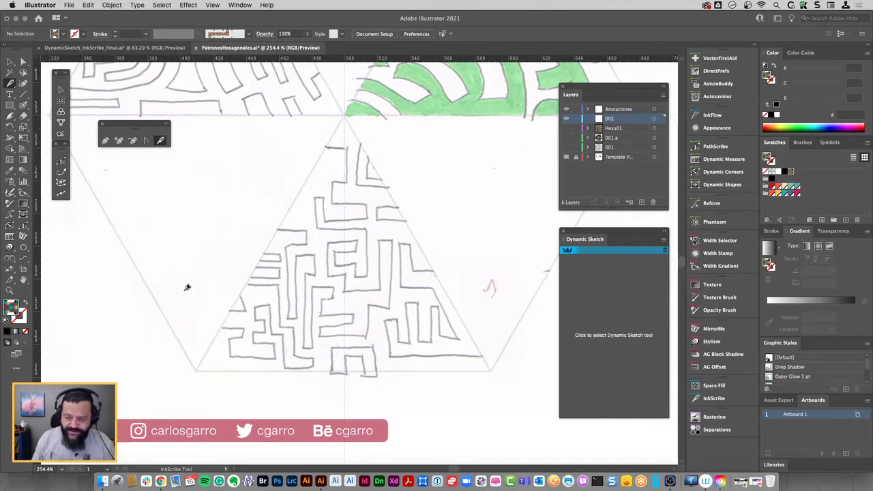
Set layer 002's colour to Light Blue in its Layer Options
left_click_drag(80, 306, 131, 247)
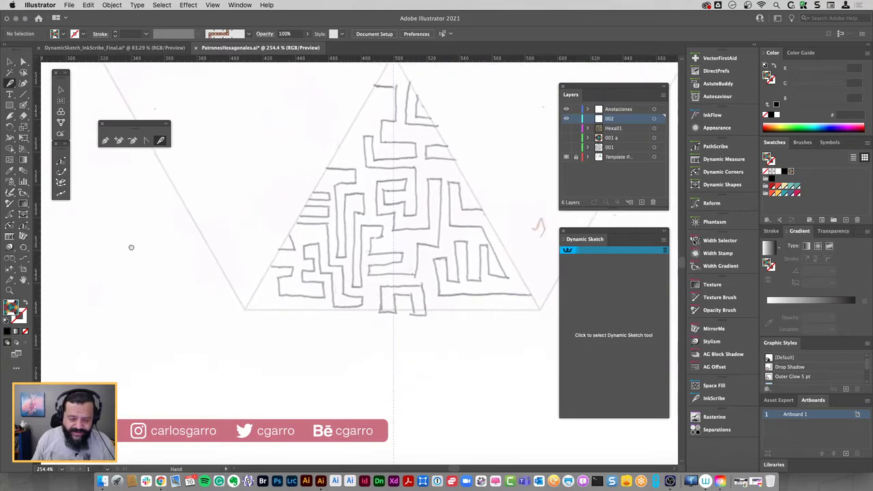
double_click(641, 121)
left_click(504, 232)
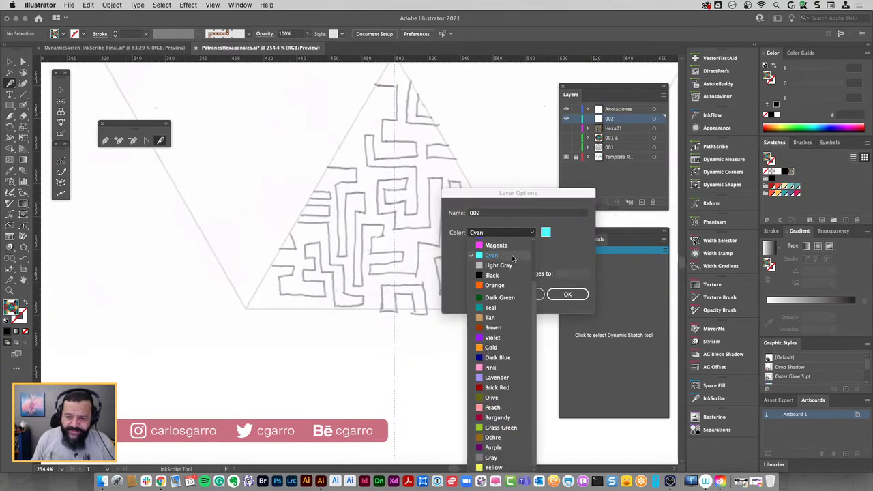
scroll(505, 275, "up", 3)
left_click(505, 255)
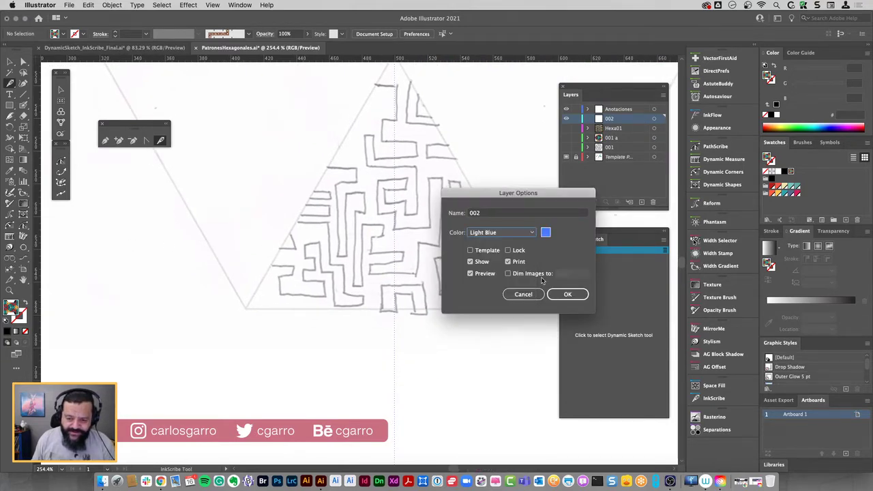
left_click(564, 294)
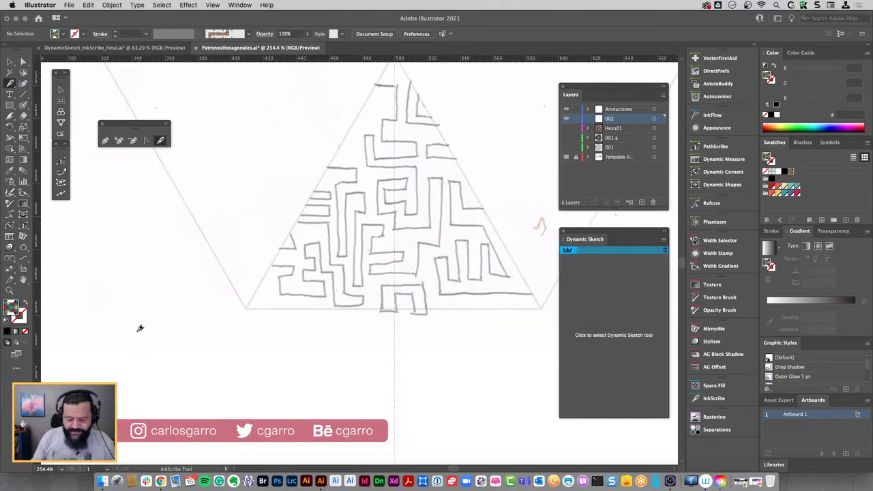
Draw a practice InkScribe path beside the maze with default colours, then delete it
left_click(137, 332)
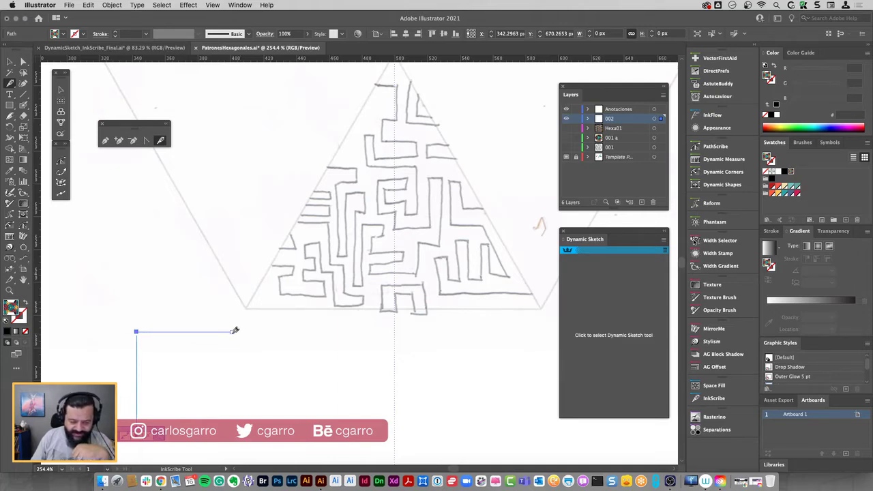
left_click(230, 331)
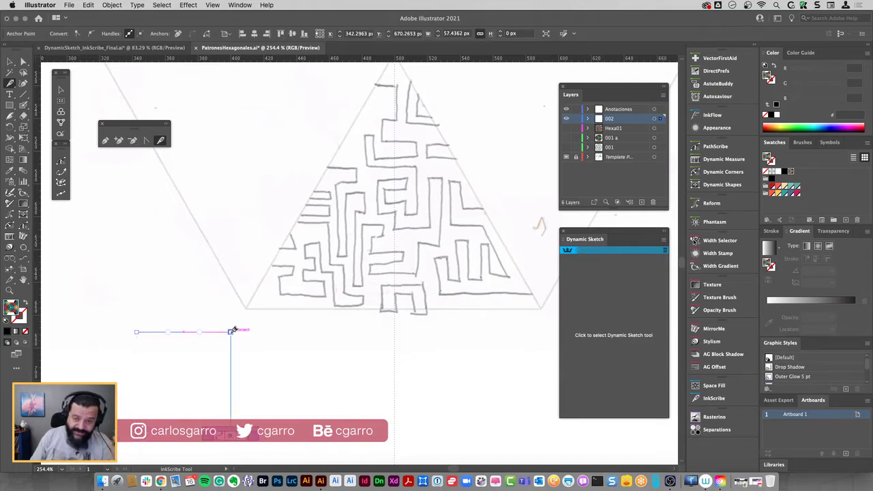
left_click(230, 253)
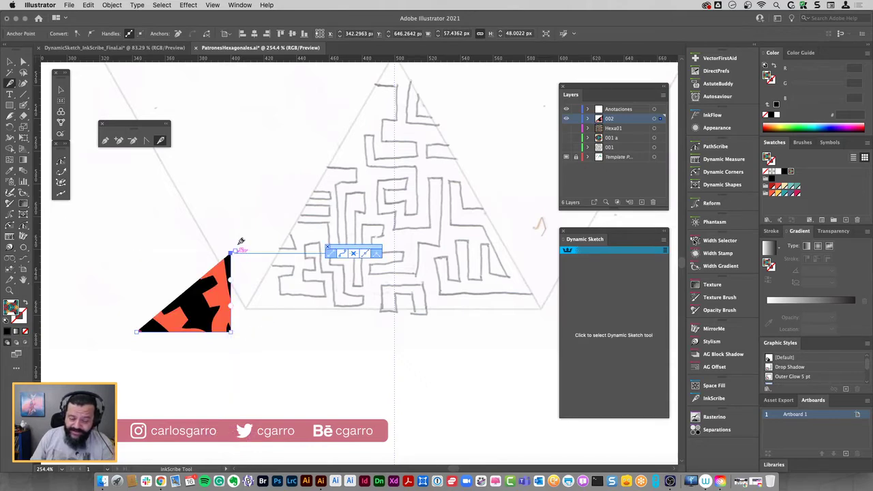
key("d")
left_click(252, 212)
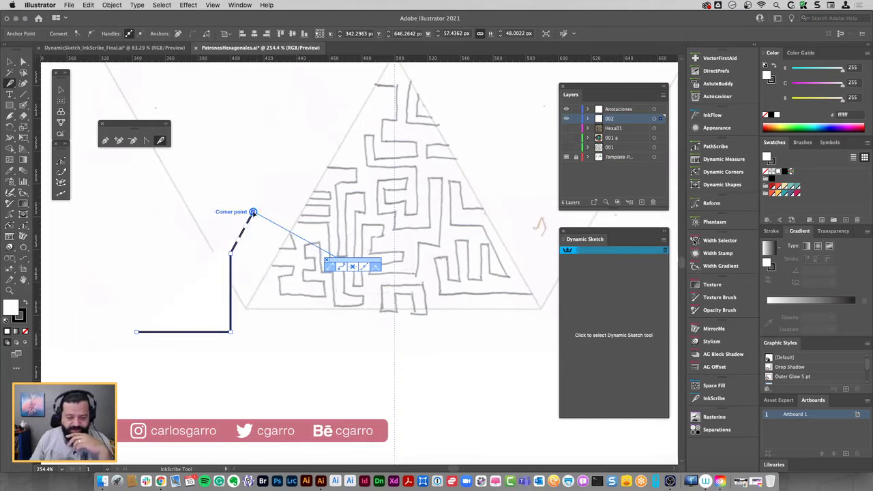
left_click(182, 204)
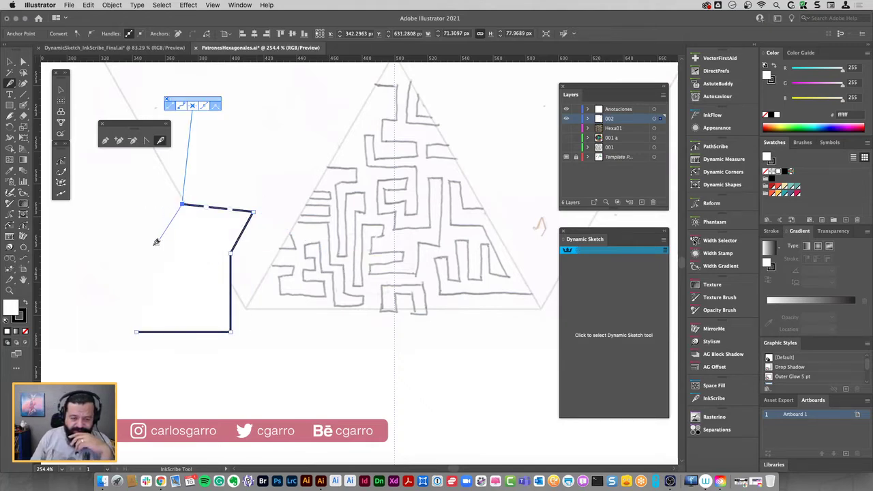
left_click(150, 244)
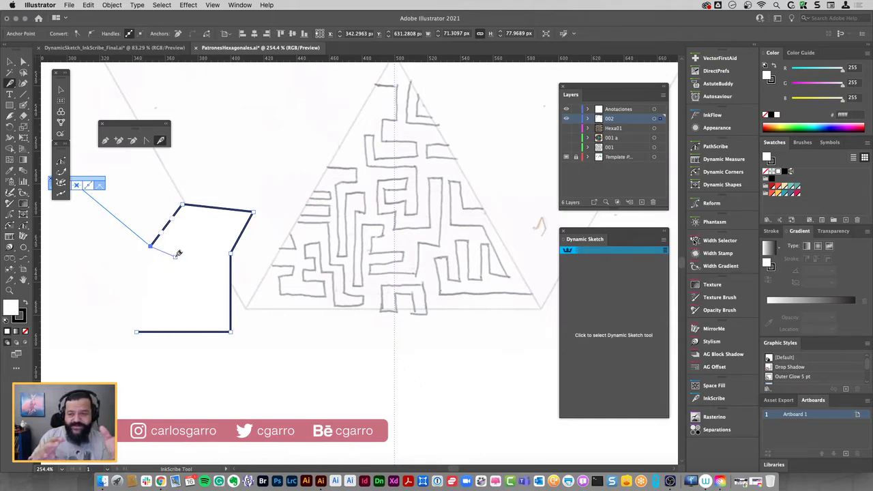
key("BackSpace")
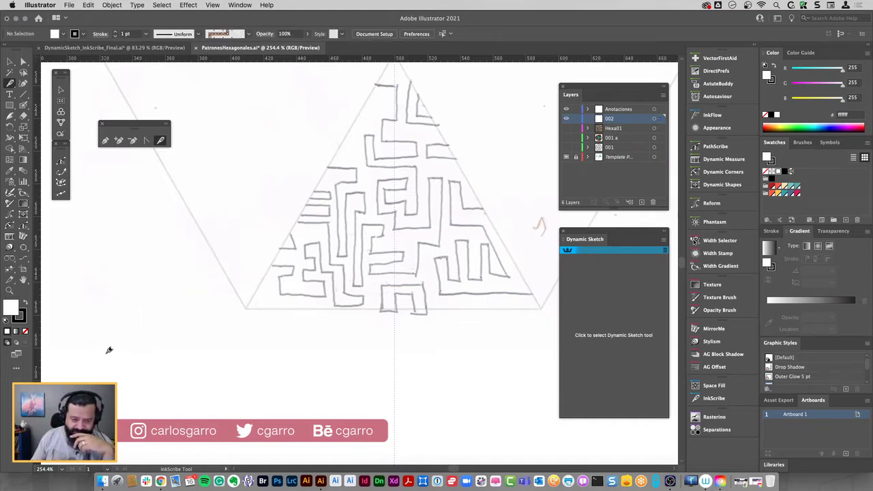
Draw and undo a curved practice segment, then bring up the InkScribe preferences
left_click(105, 353)
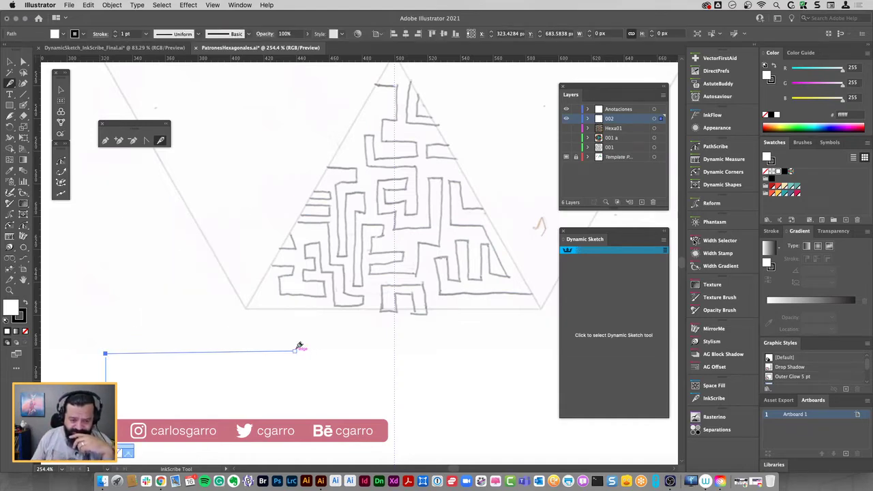
left_click(384, 353)
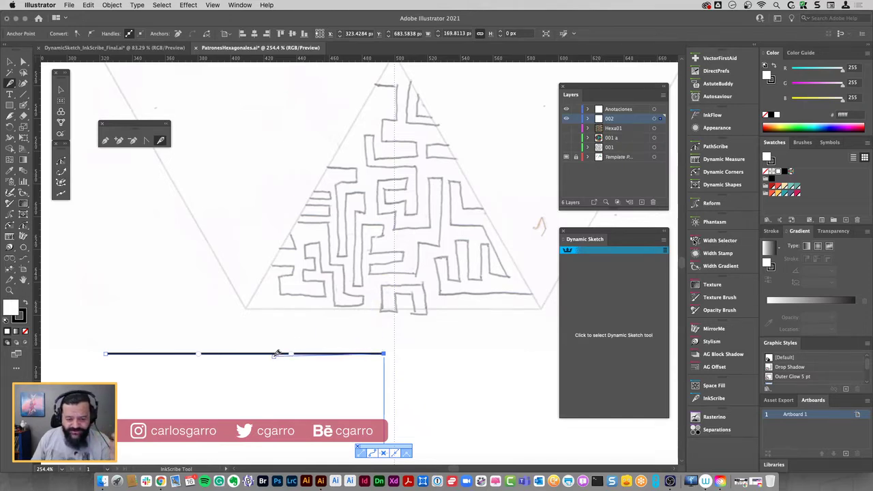
mouse_move(291, 354)
left_mouse_down()
mouse_move(145, 278)
mouse_move(159, 237)
left_mouse_up()
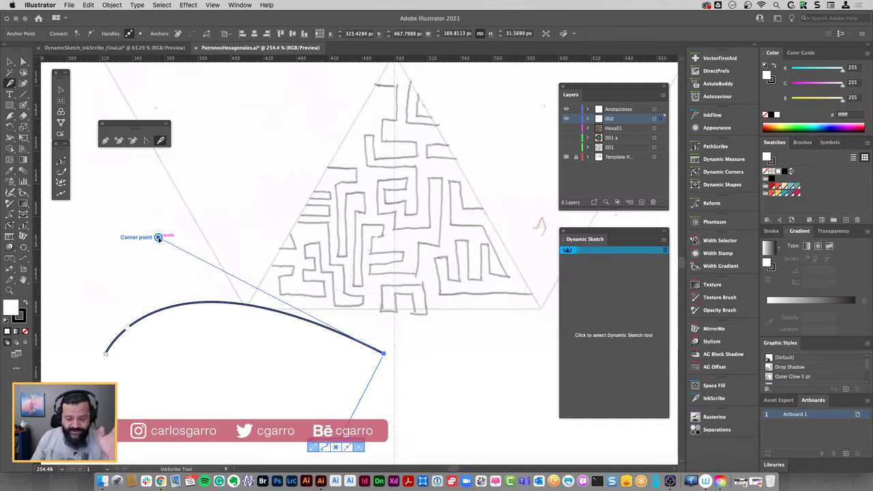
key("super+z")
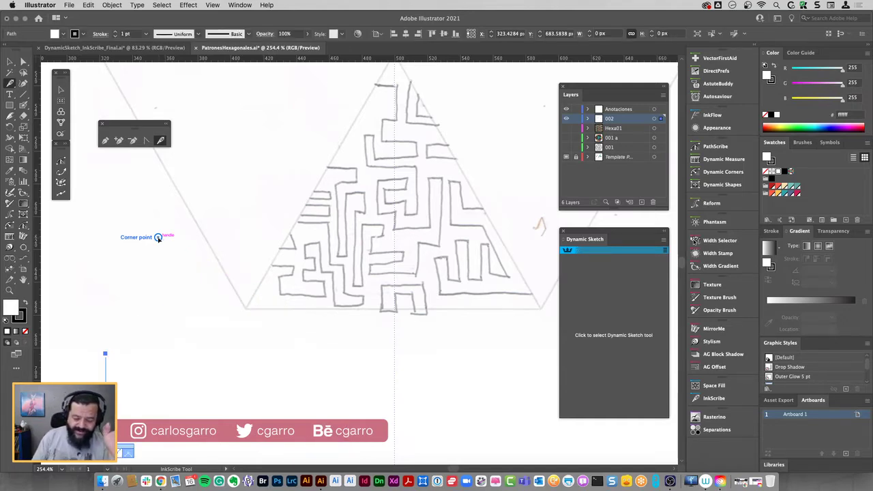
key("super+z")
key("Return")
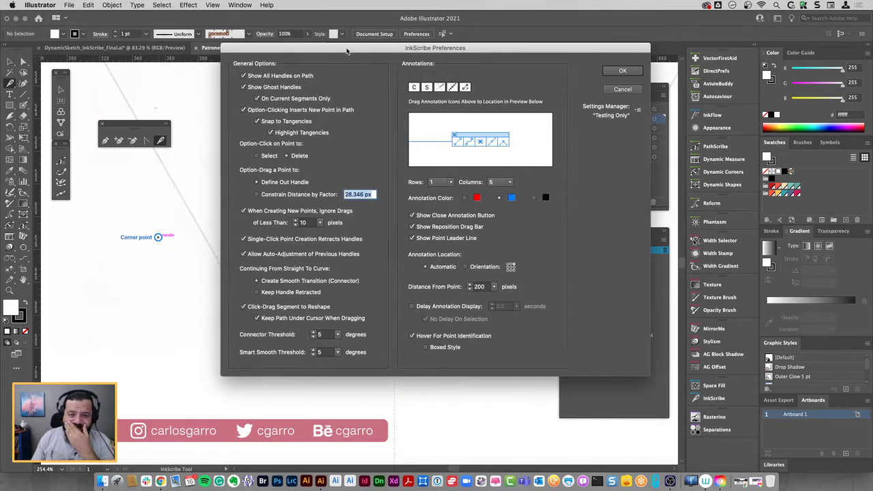
Move the InkScribe Preferences dialog left and accept the existing settings with OK
left_click_drag(347, 51, 282, 57)
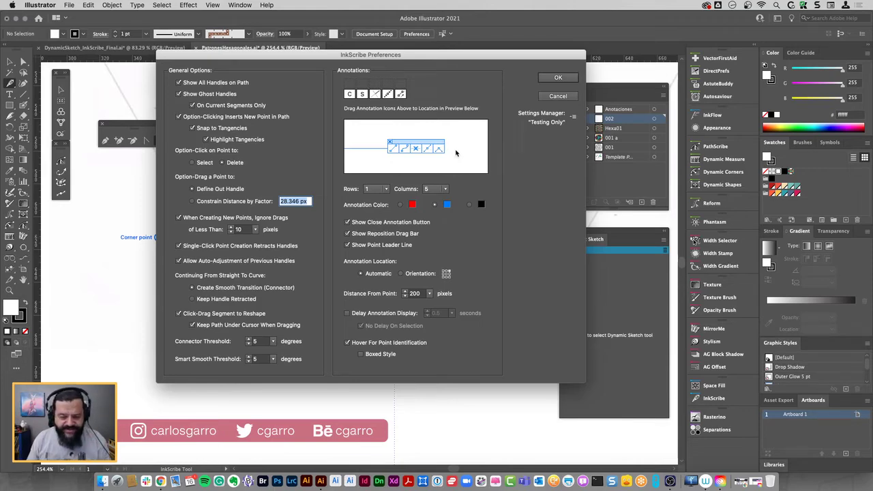
left_click(557, 78)
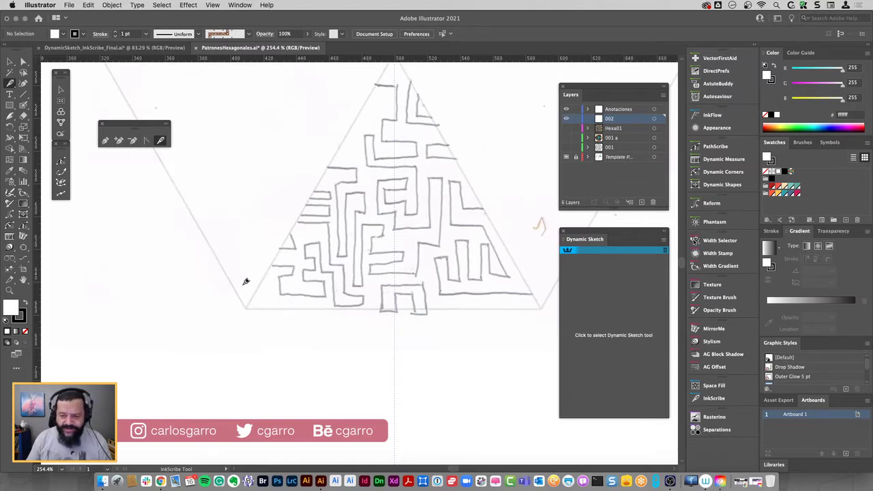
Zoom out to the whole hexagon and place MirrorMe axes at its centre
key("super+minus")
key("super+minus")
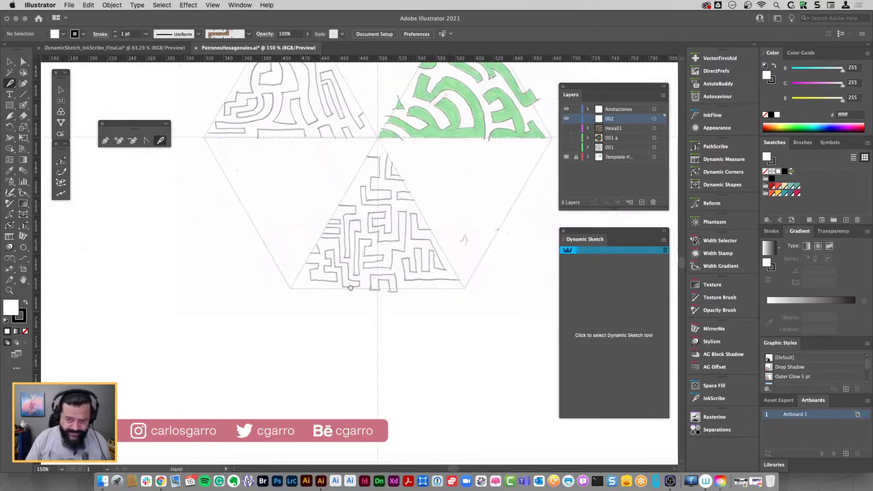
left_click_drag(350, 287, 313, 376)
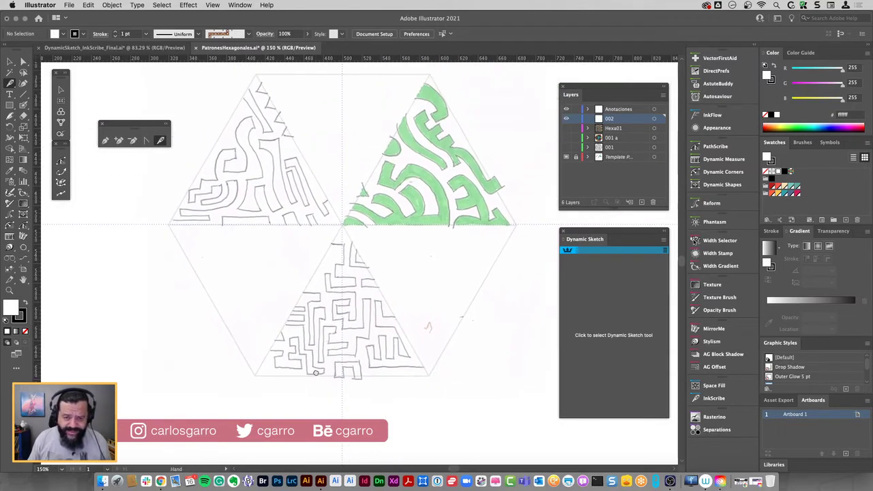
left_click(102, 126)
left_click(23, 227)
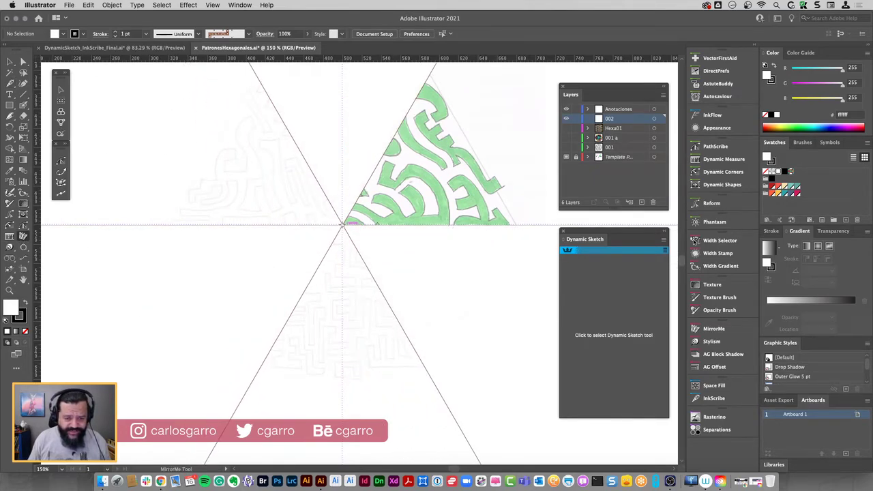
left_click(342, 224)
left_click(341, 223)
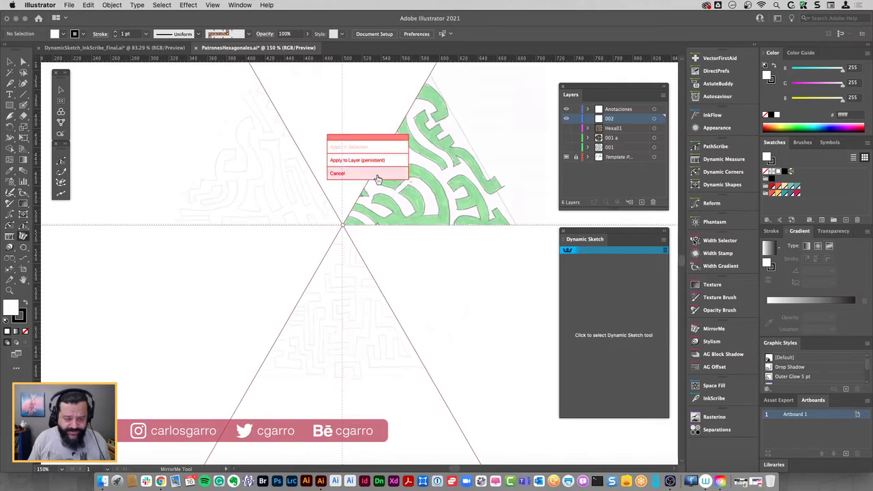
left_click(714, 328)
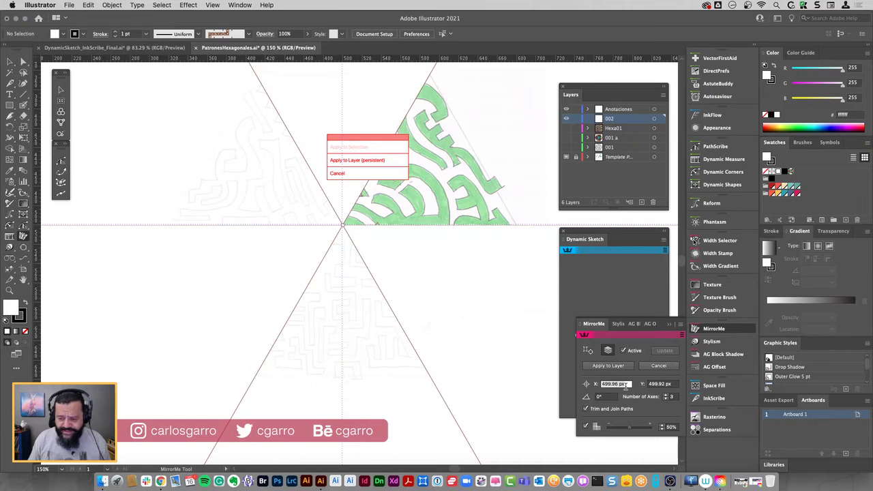
Set MirrorMe to 3 axes at 500, 500 px, angle -120°, and apply to the layer
left_click(624, 385)
left_click_drag(617, 383, 620, 383)
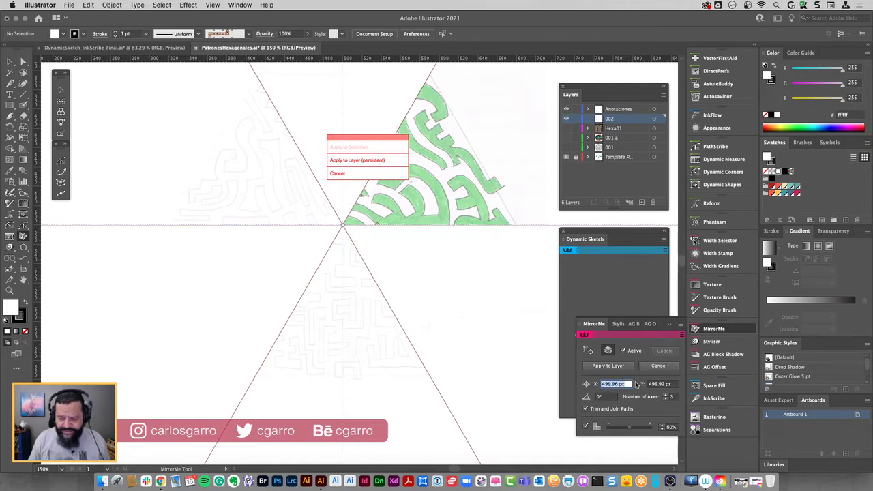
type("500")
key("Tab")
type("5")
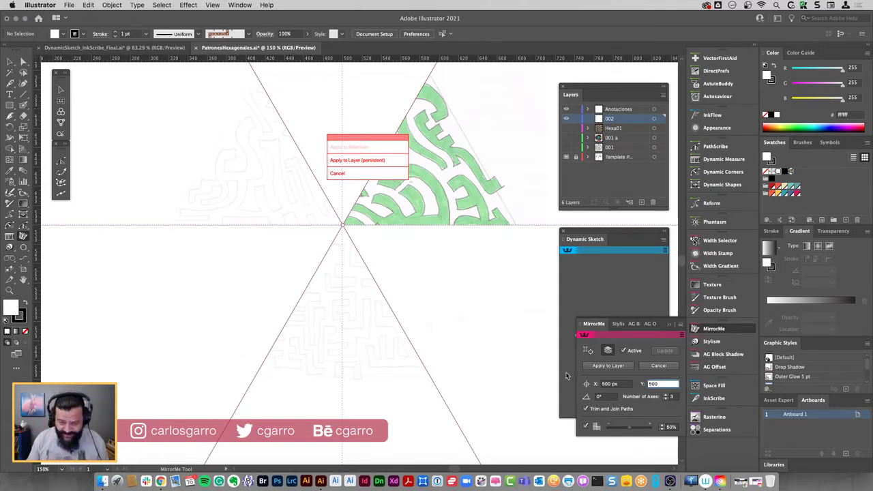
key("Tab")
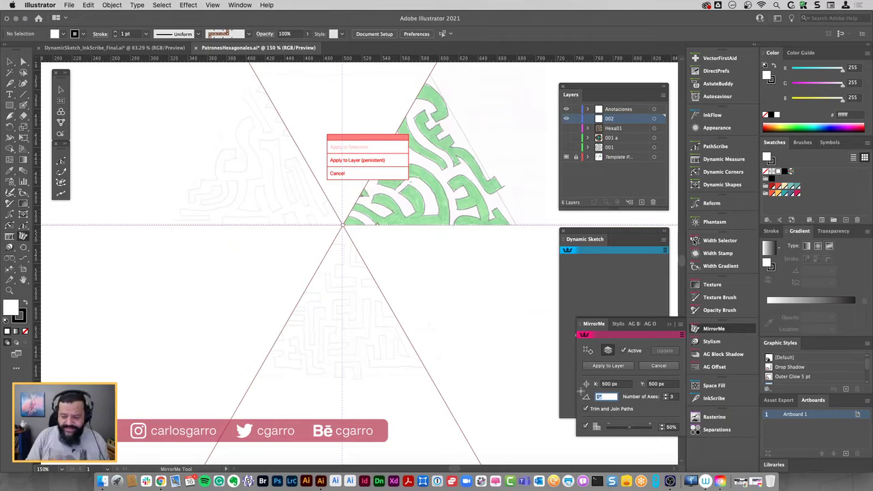
left_click_drag(584, 394, 573, 394)
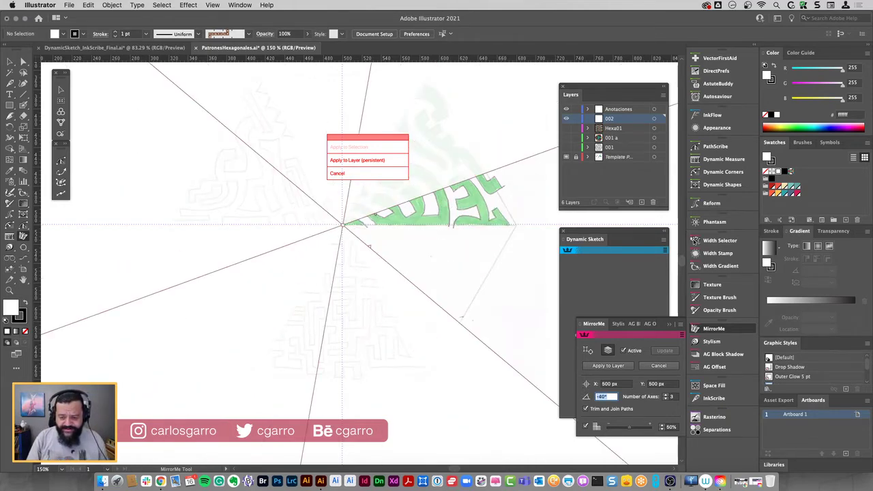
left_click_drag(572, 393, 546, 394)
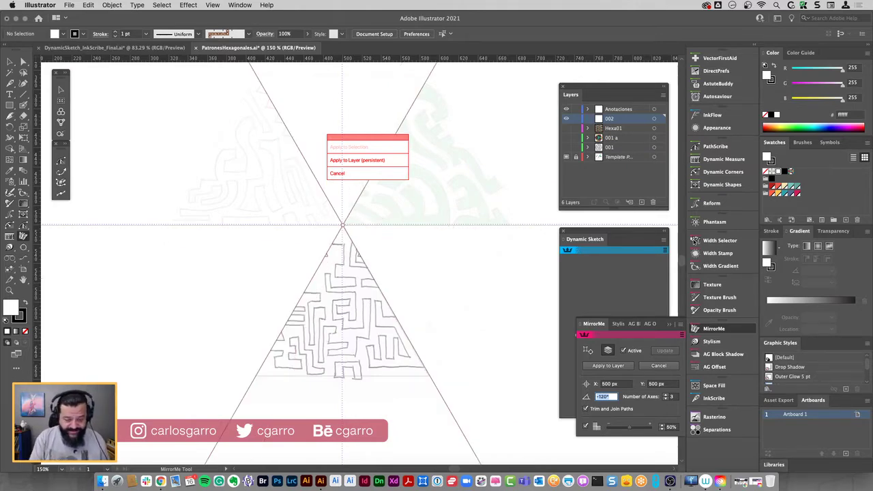
left_click(609, 366)
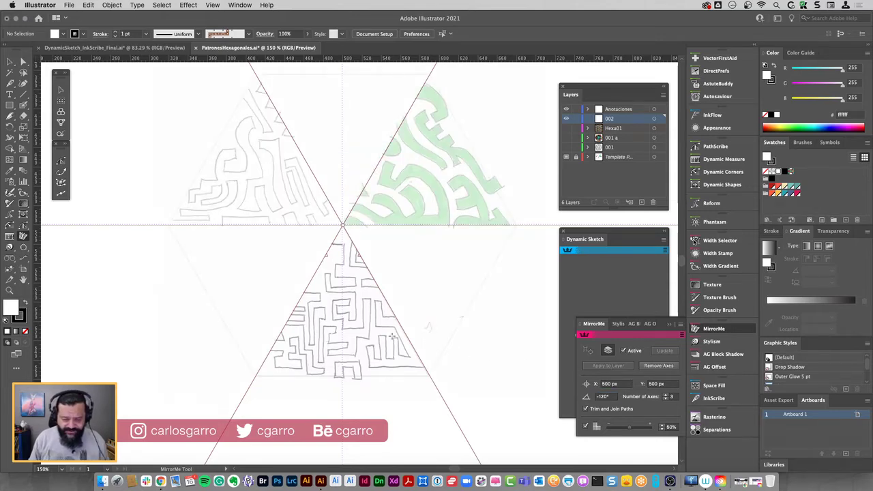
Zoom to 300% on the bottom triangle's apex, draw a vertical test stroke, and undo it
left_click(10, 83)
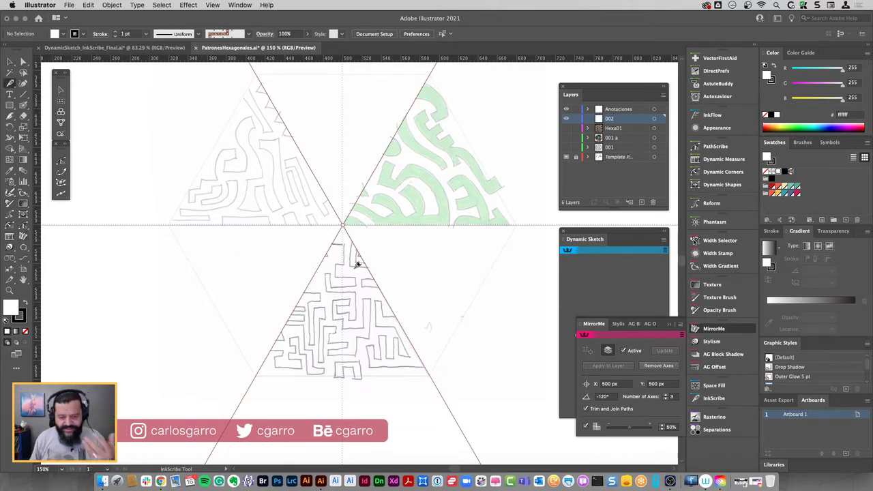
key("ctrl+plus")
key("ctrl+plus")
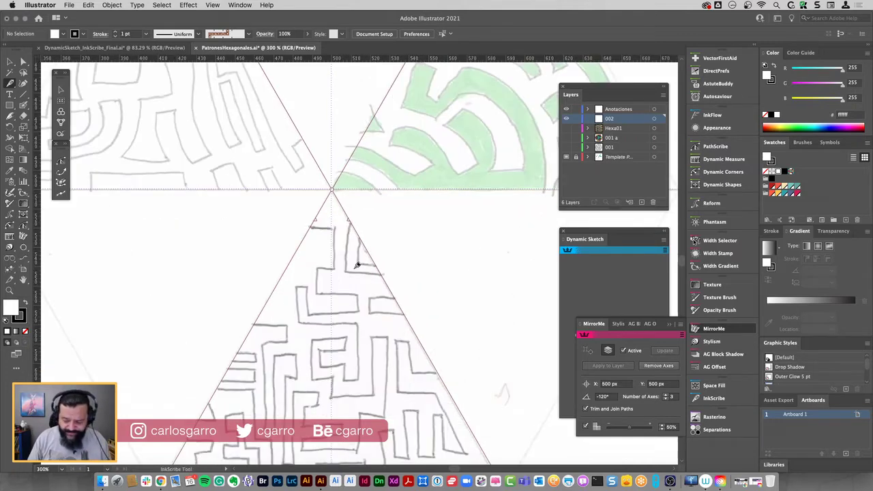
left_click_drag(350, 268, 386, 180)
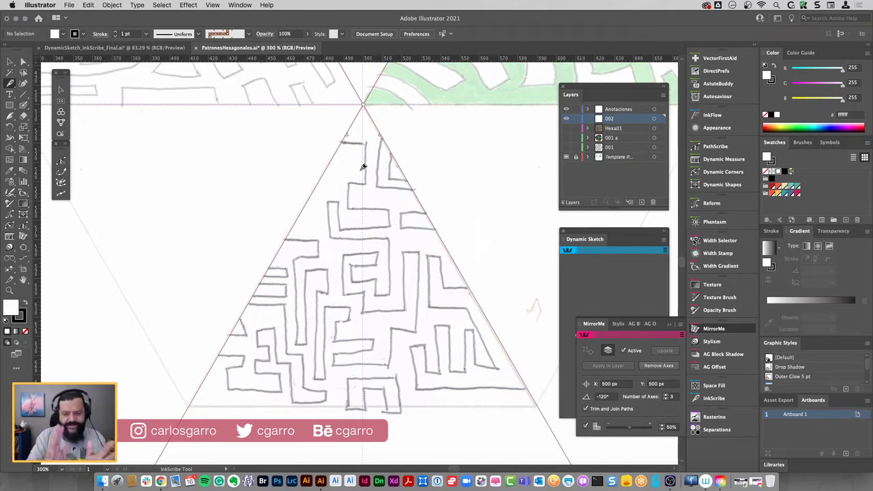
left_click(347, 157)
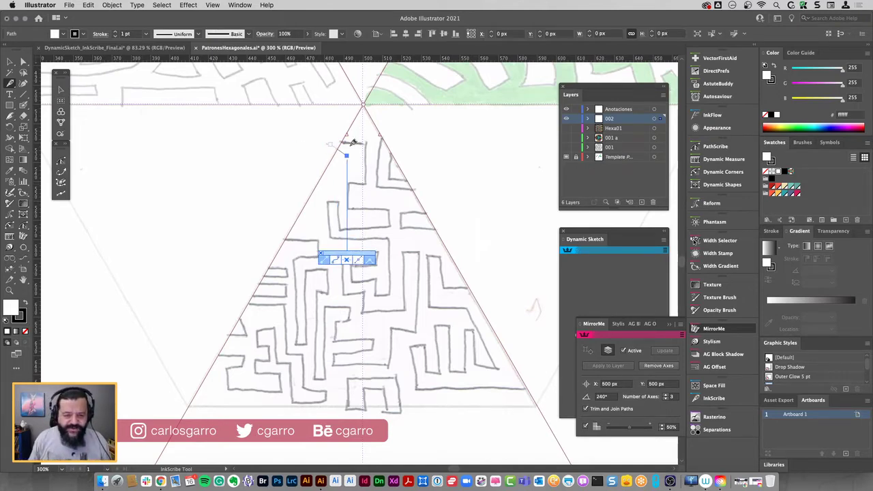
left_click(343, 290)
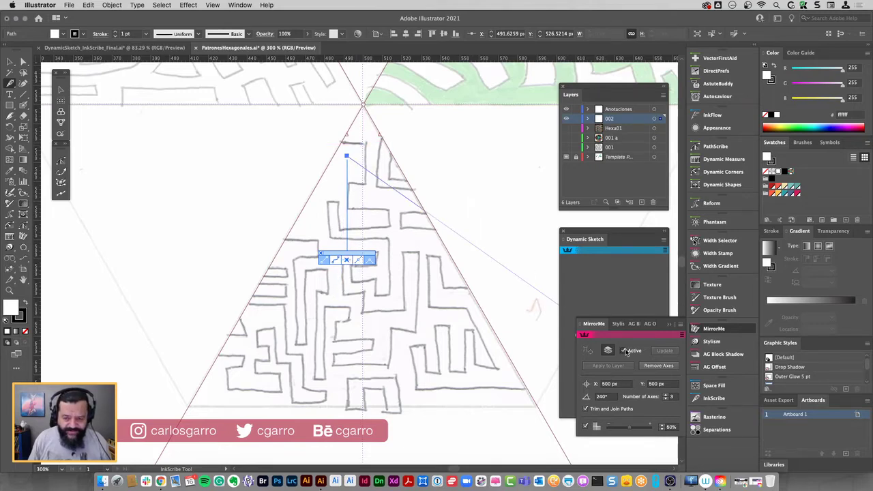
key("ctrl+z")
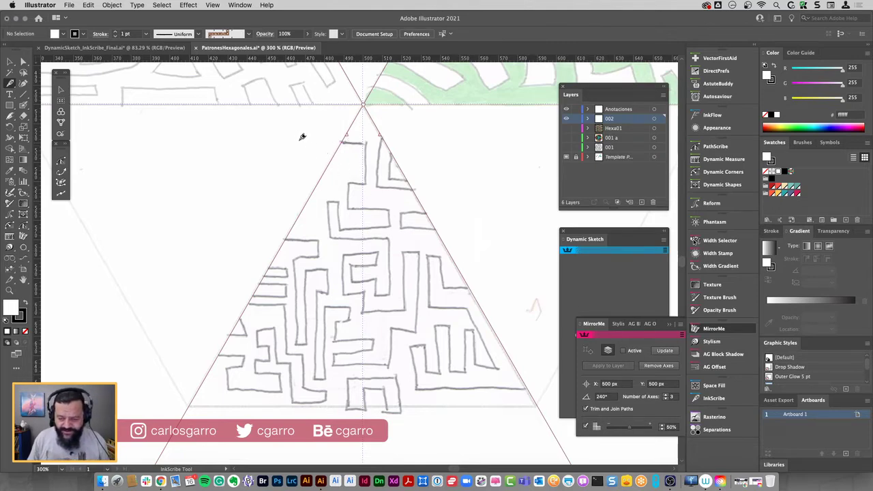
Start the maze path near the apex with right-angled corners and set its fill to None
left_click(328, 139)
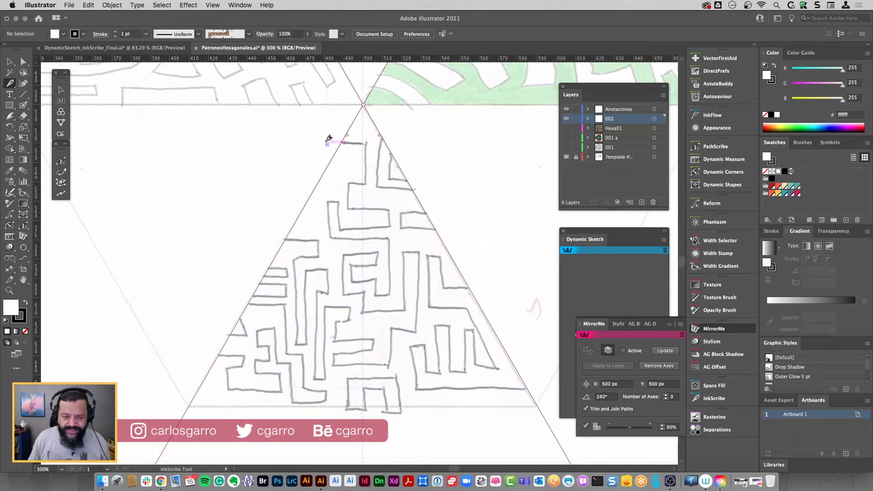
left_click(328, 142)
left_click(363, 143)
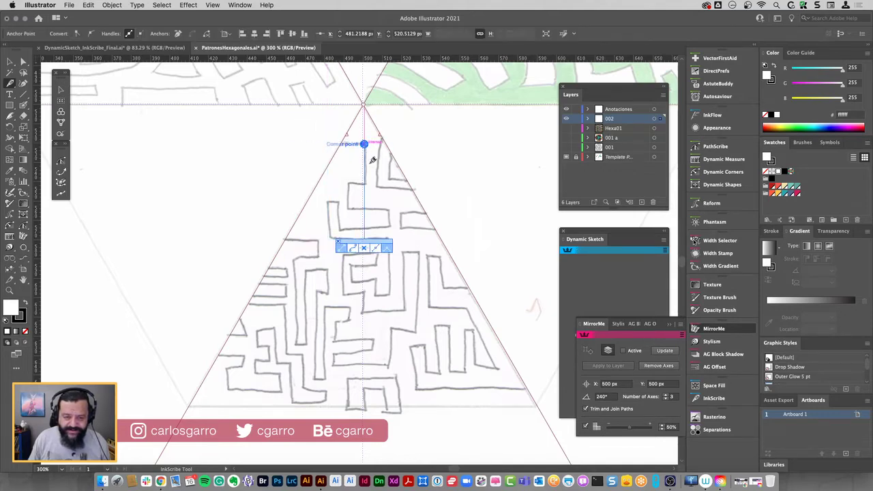
left_click(364, 181)
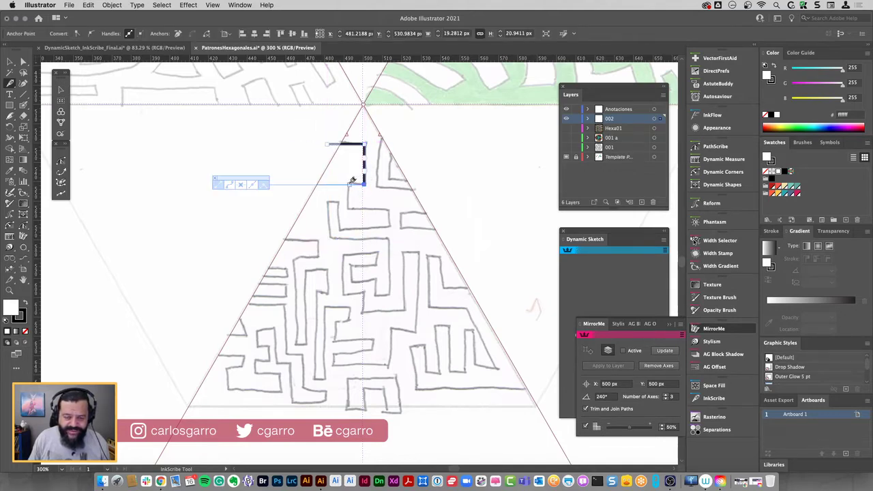
left_click_drag(347, 184, 352, 204)
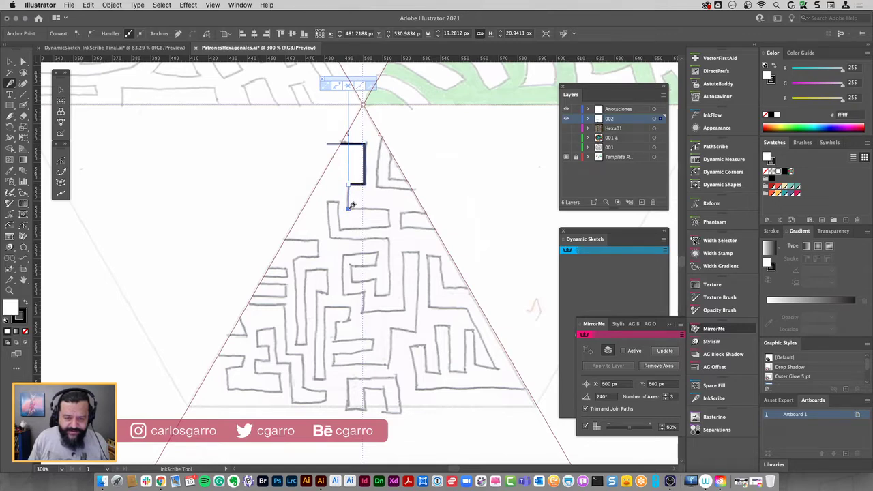
left_click(349, 207)
left_click(389, 207)
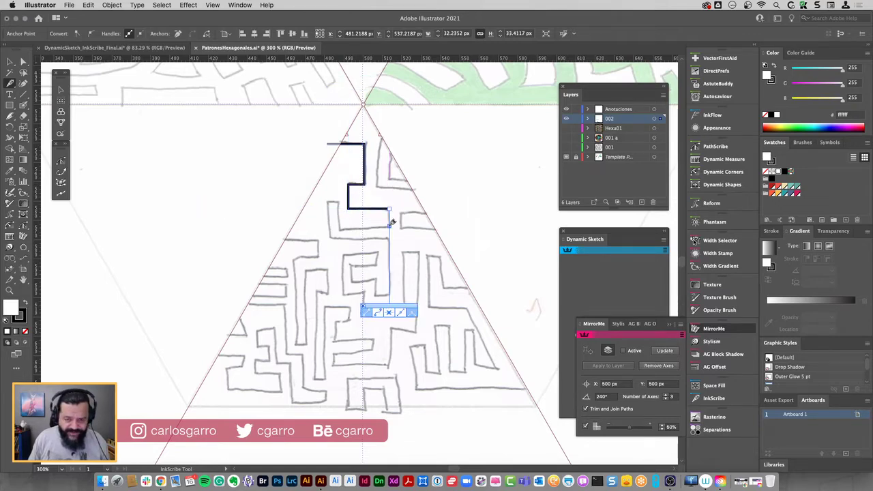
left_click(389, 224)
left_click(342, 224)
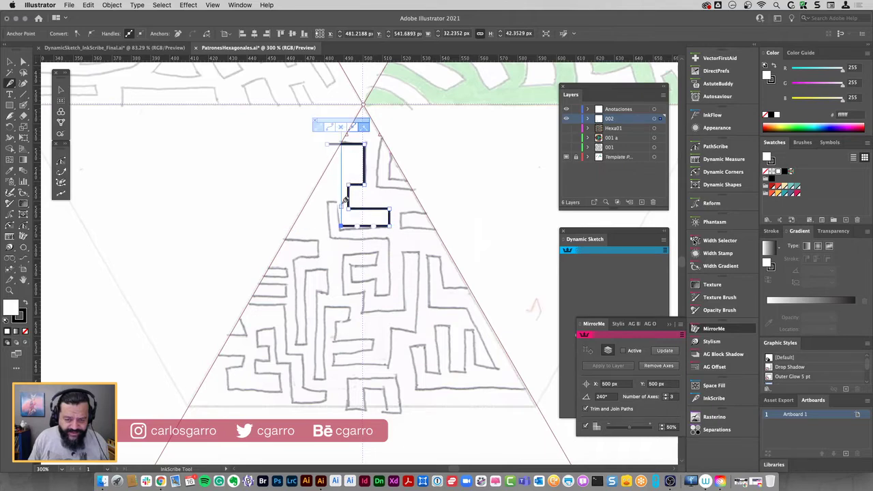
left_click(341, 200)
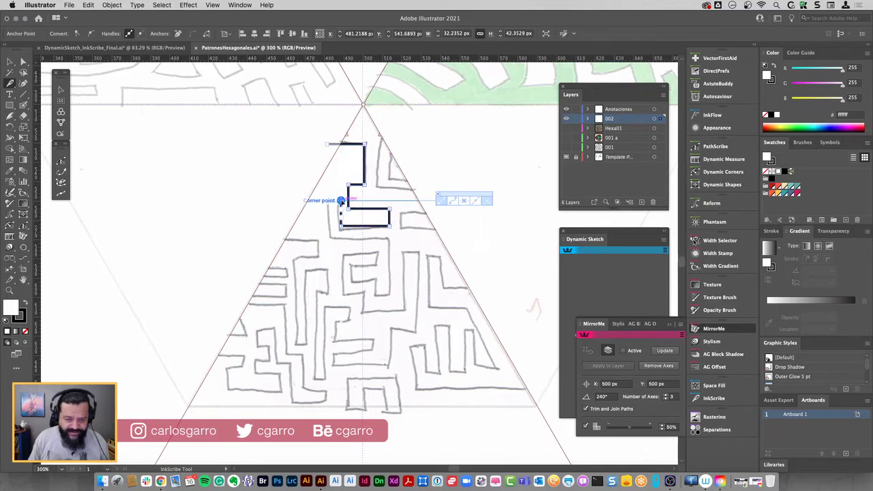
key("slash")
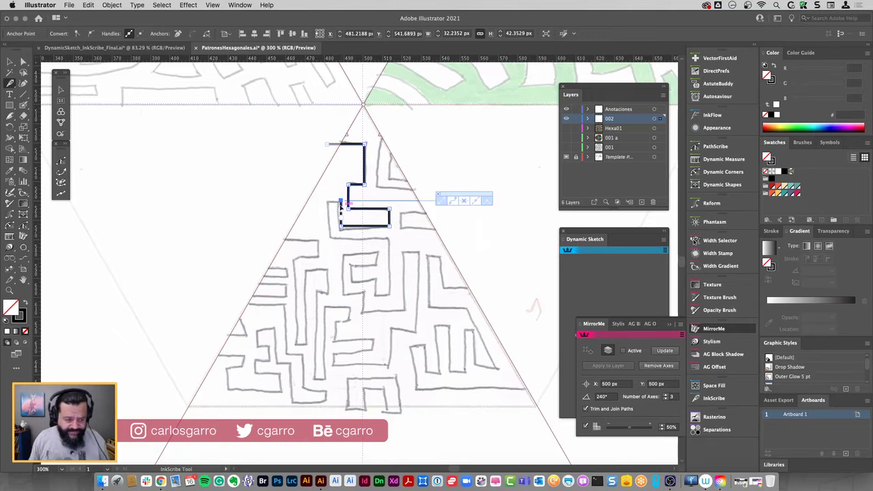
left_click_drag(327, 201, 334, 236)
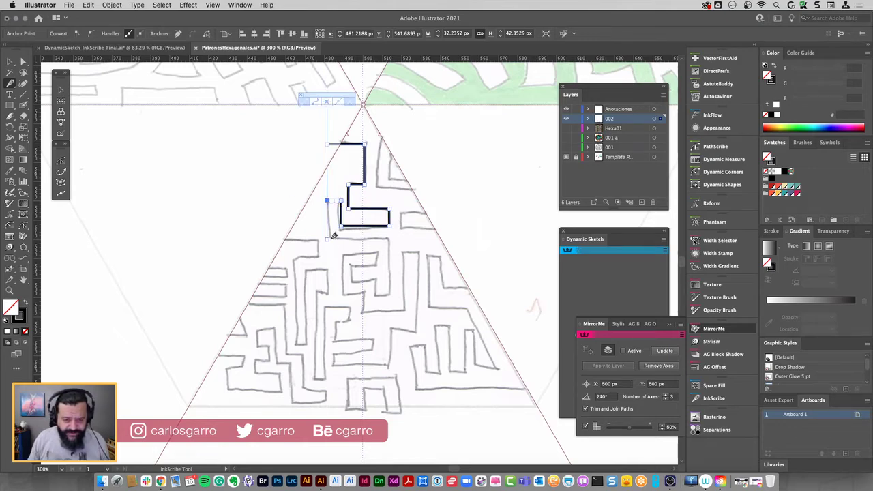
Continue the path down and across the central maze corridors
left_click(327, 238)
left_click(390, 238)
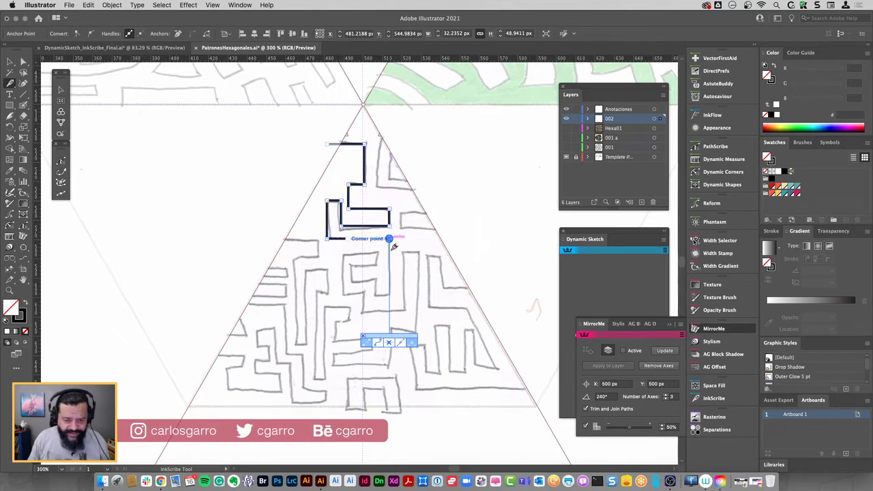
left_click(389, 296)
left_click(377, 296)
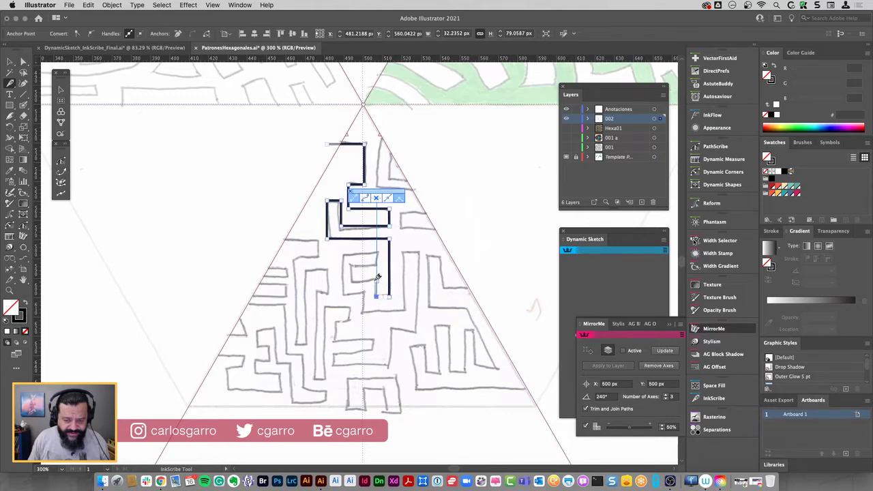
left_click(375, 280)
left_click(352, 280)
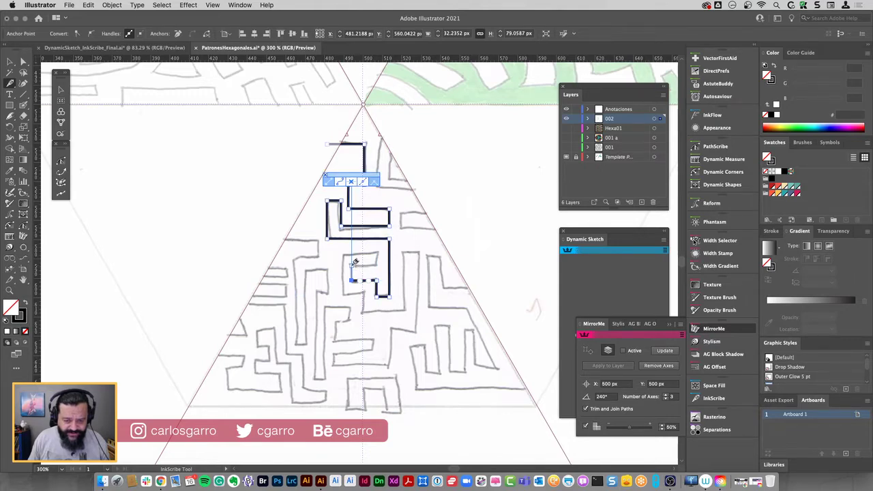
left_click(352, 266)
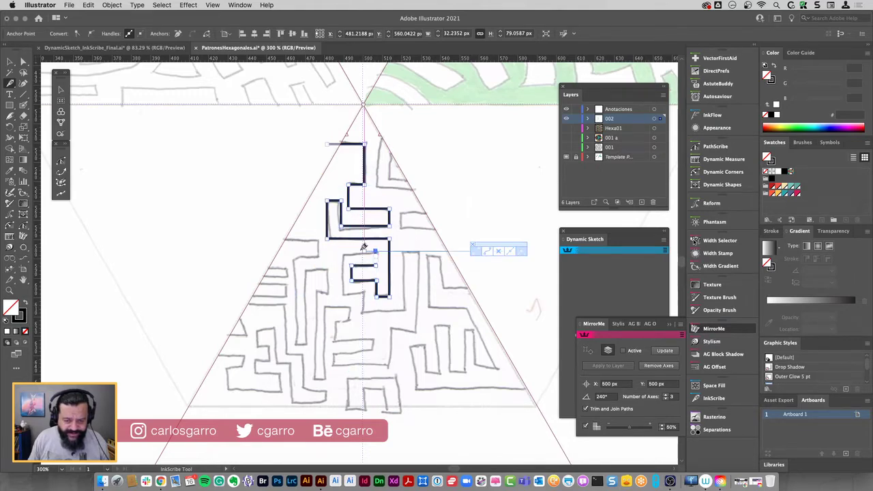
left_click(352, 251)
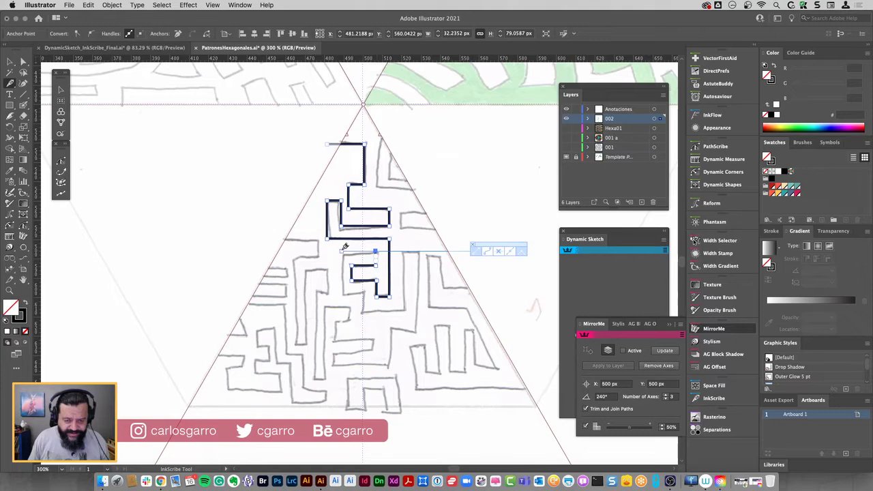
left_click(341, 294)
left_click(363, 295)
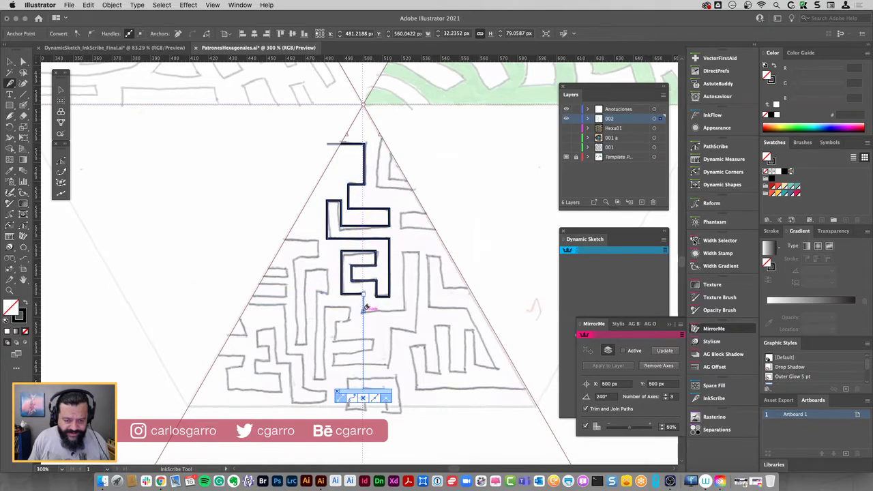
Extend the path through the right-hand corridors toward the bottom of the wedge
left_click(363, 311)
left_click(403, 311)
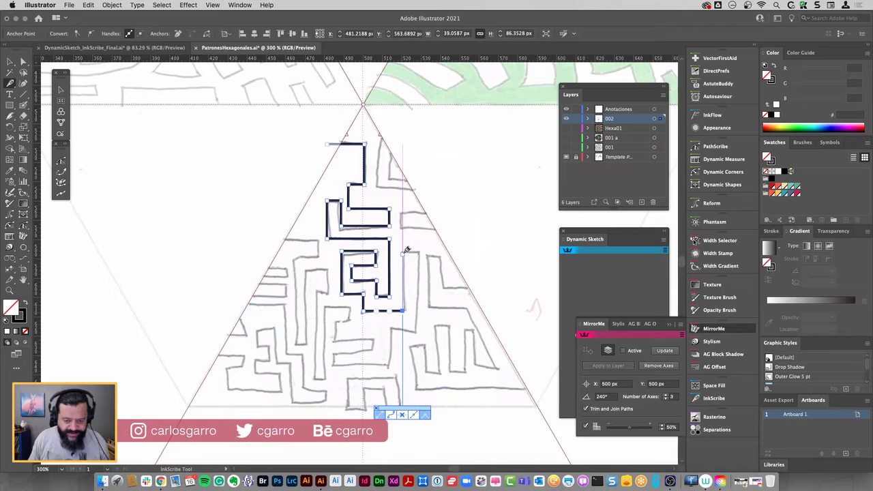
left_click(404, 253)
left_click(418, 252)
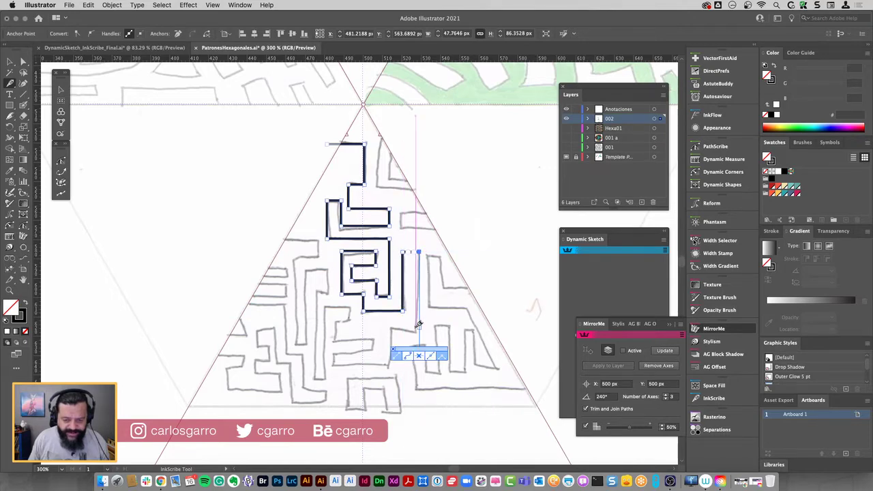
left_click(418, 331)
left_click(391, 331)
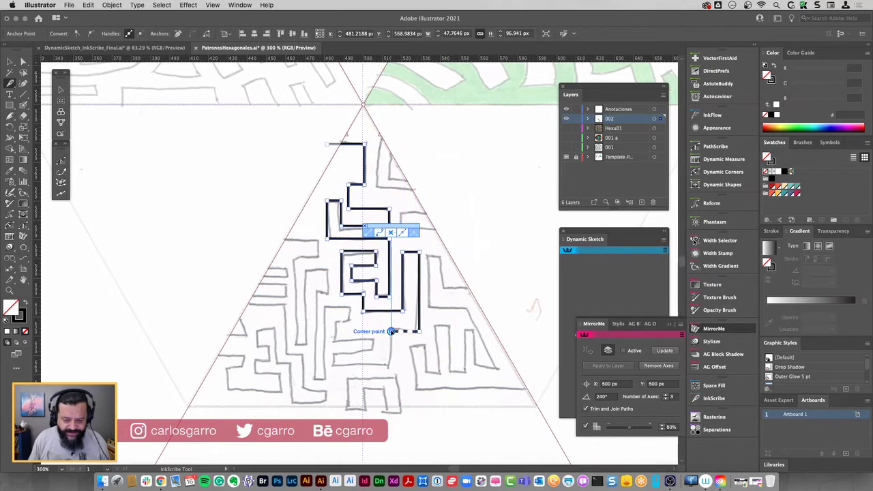
left_click(391, 364)
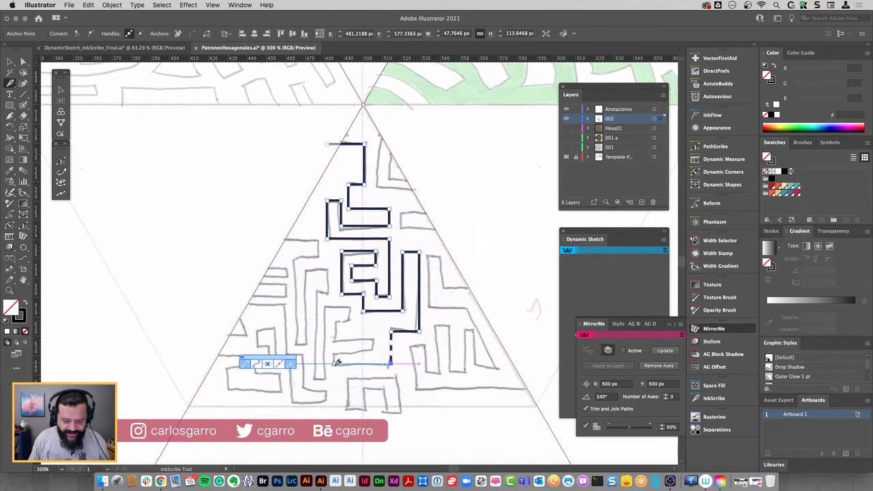
left_click(333, 363)
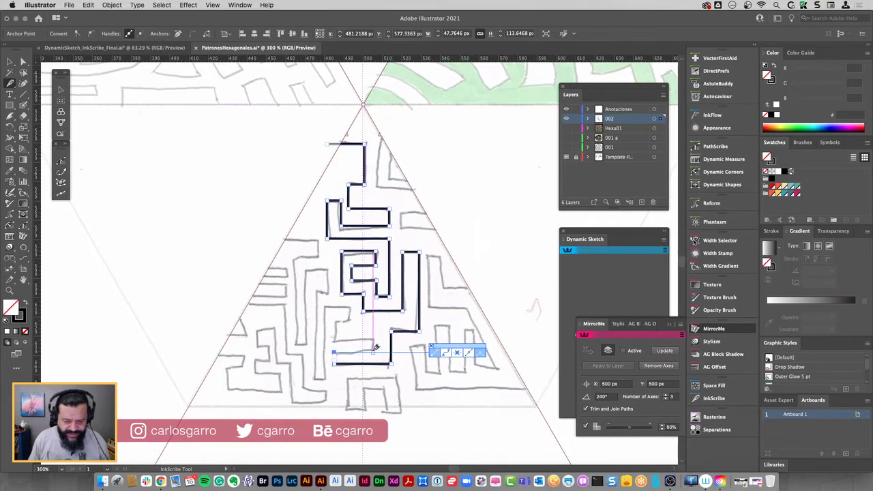
left_click(374, 353)
left_click(373, 335)
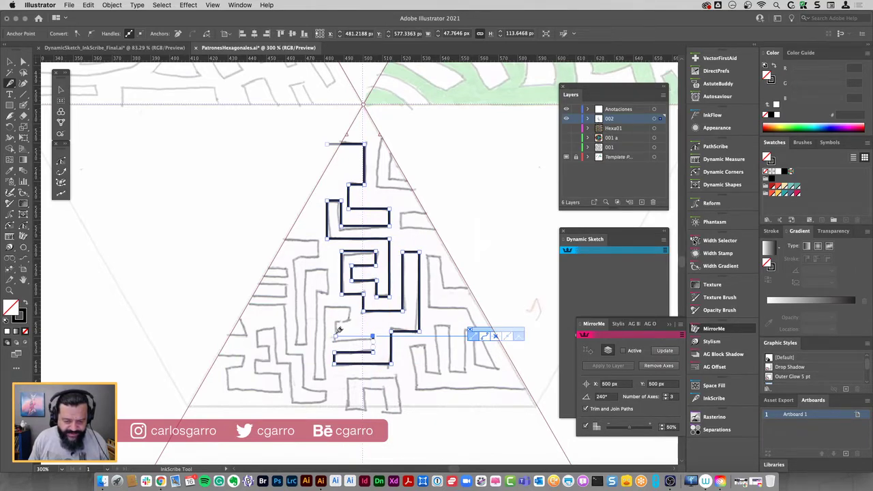
left_click(335, 336)
left_click(335, 321)
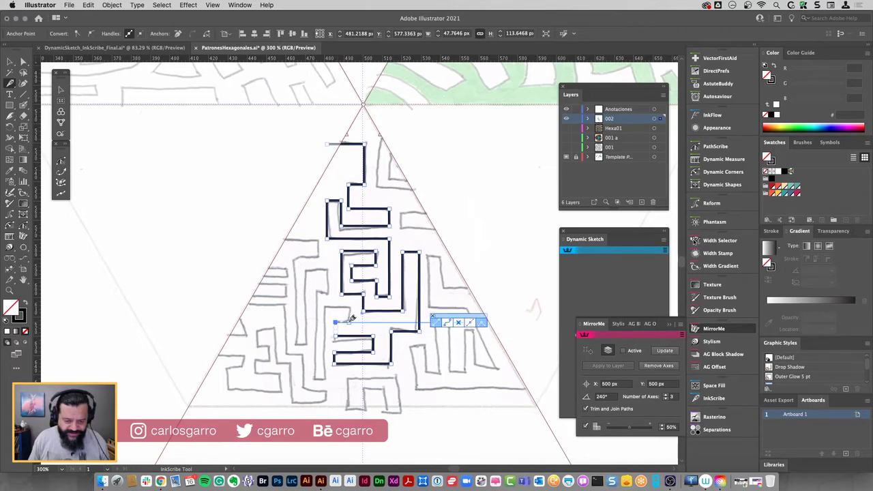
Trace the left-side corridors back up toward the wedge's left edge
left_click(349, 315)
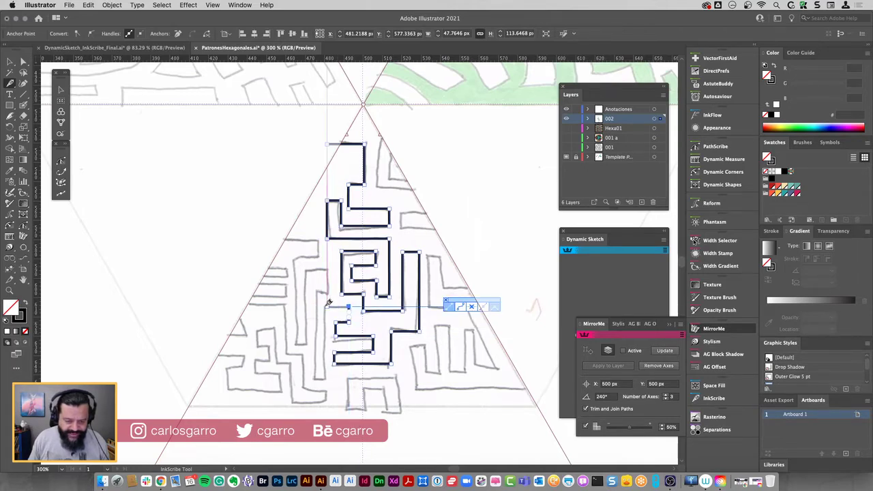
left_click(327, 307)
left_click(316, 377)
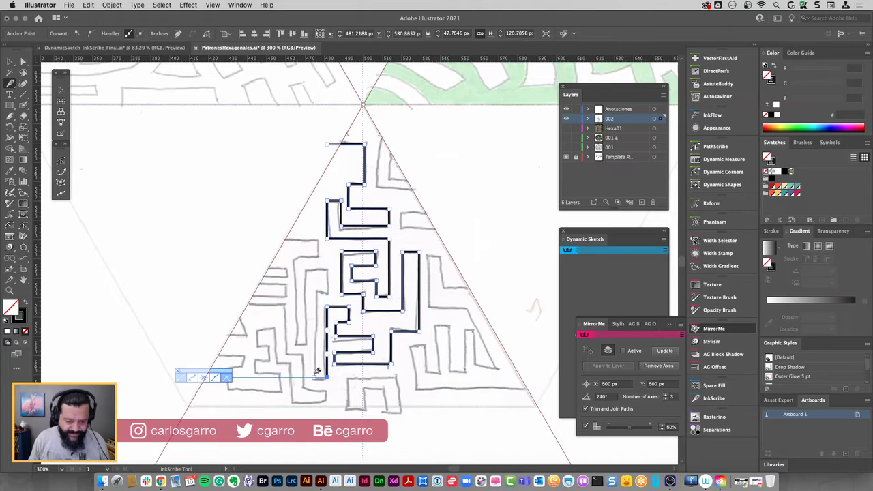
left_click(315, 288)
left_click(327, 292)
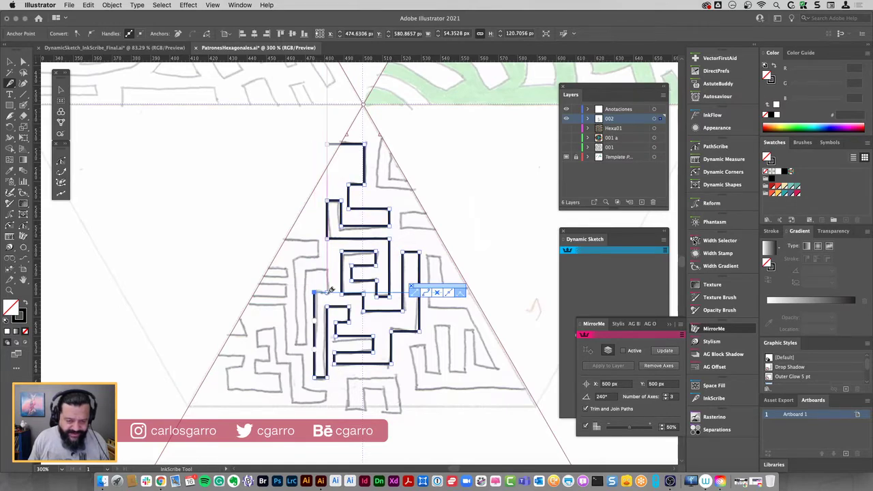
left_click(327, 271)
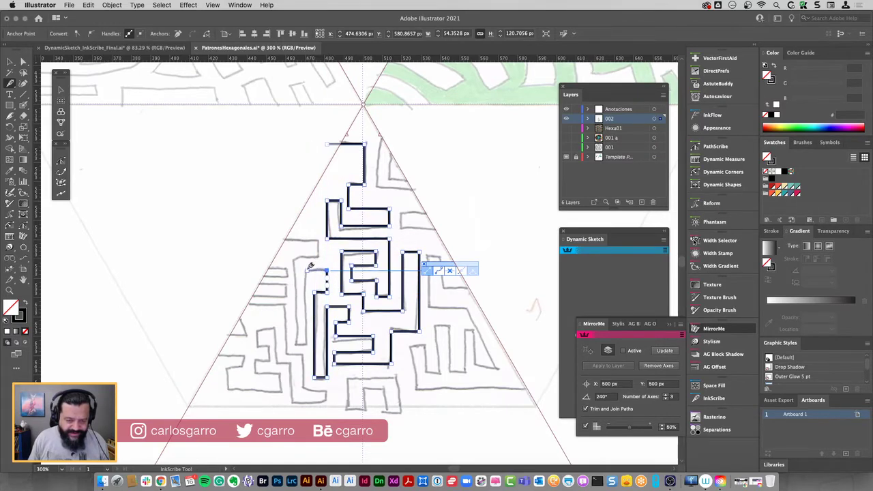
left_click(306, 270)
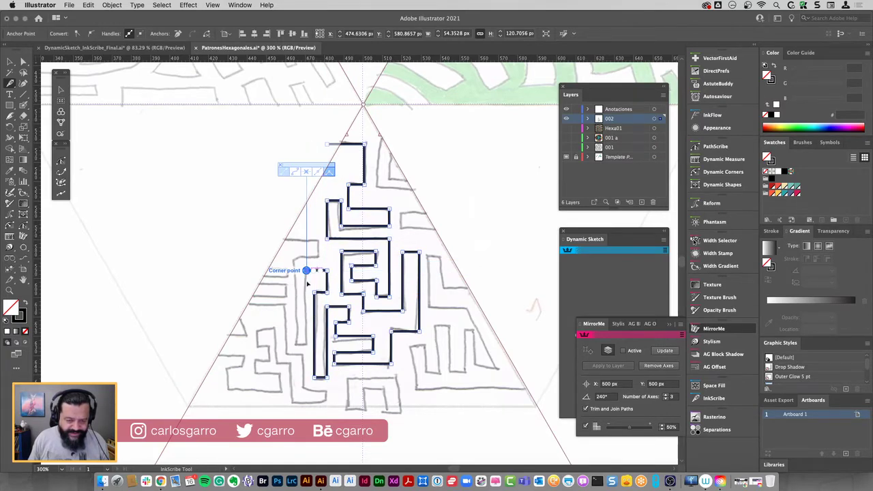
left_click(298, 341)
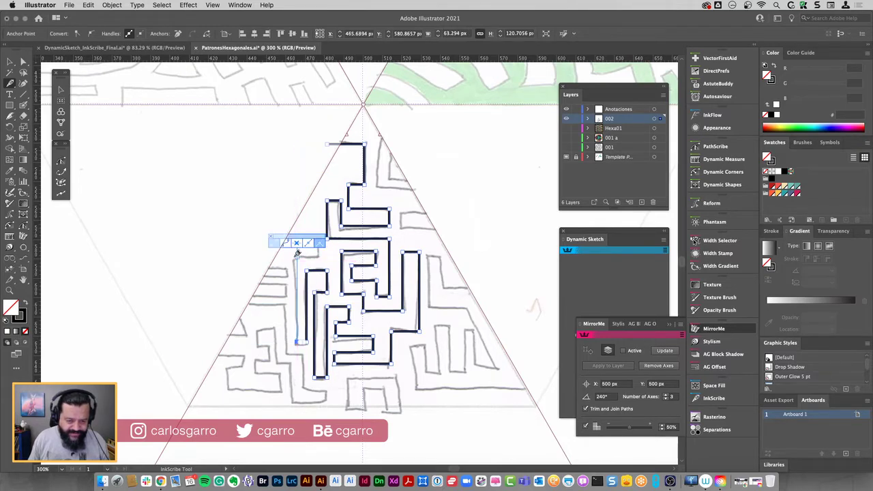
left_click(298, 257)
left_click(321, 257)
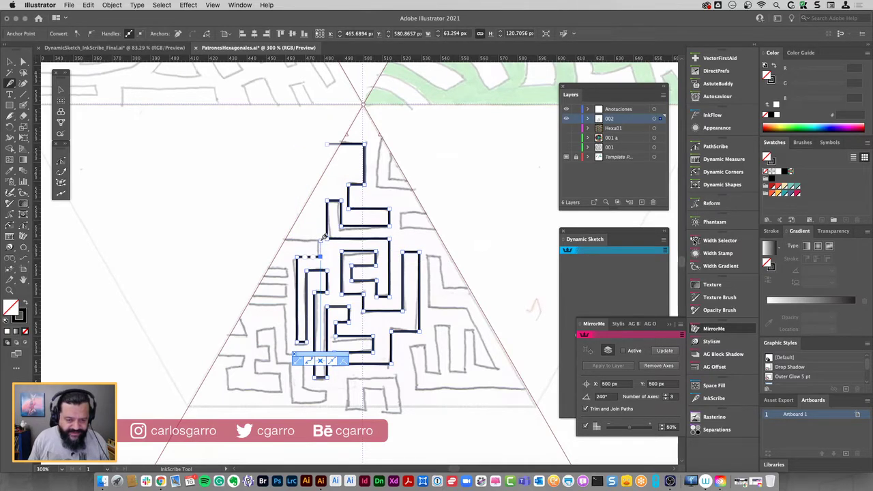
left_click(321, 240)
left_click(278, 241)
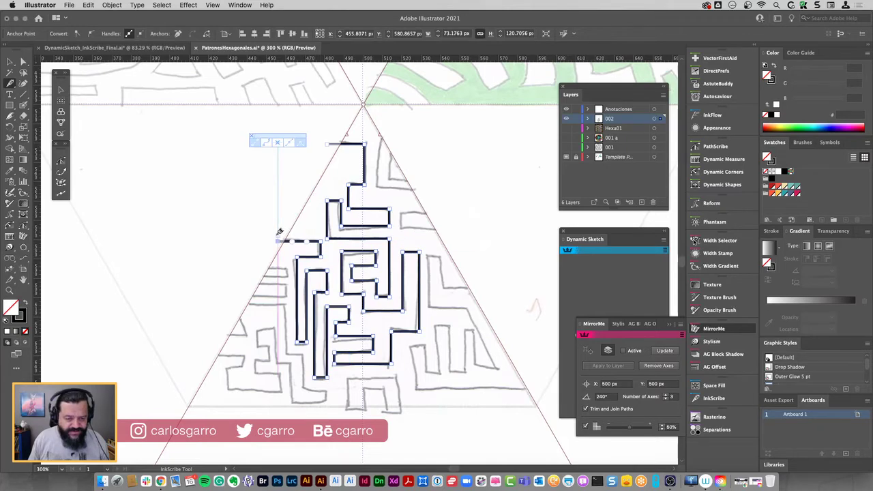
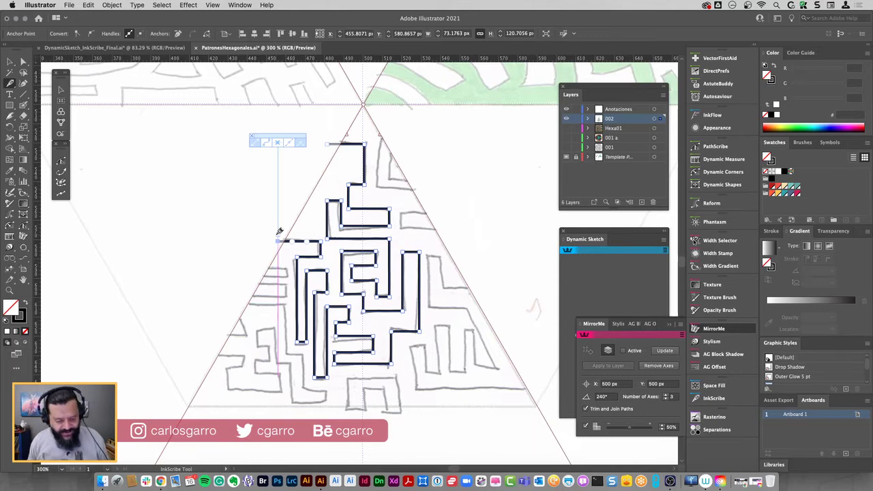
Finish the previous wall and trace an L-shaped wall from the triangle's top, running right
key("Escape")
left_click(434, 194, "super")
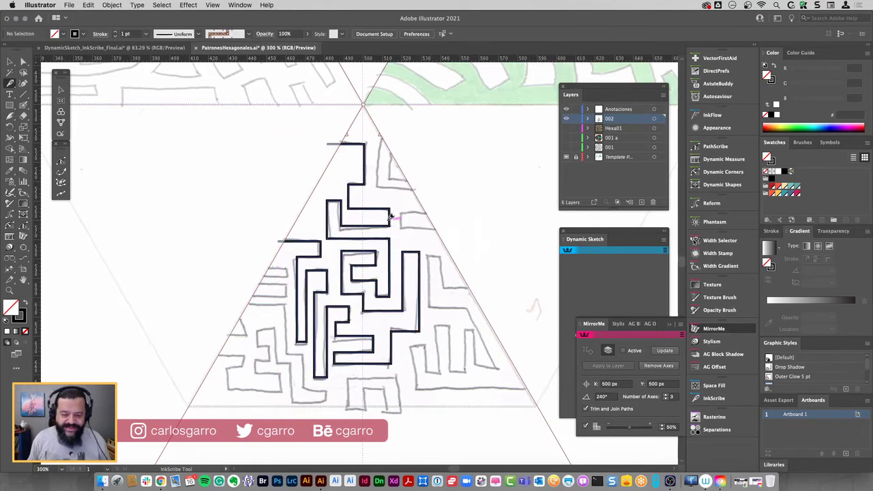
scroll(390, 132, "up", 1)
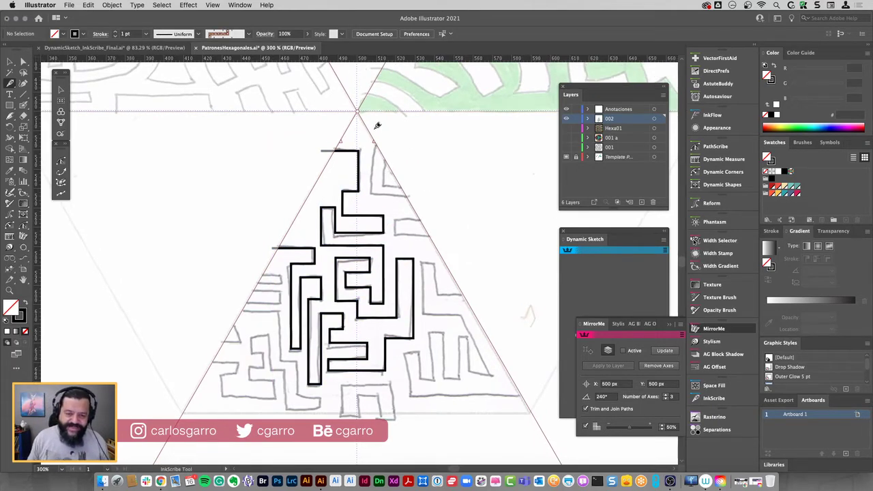
left_click(375, 127)
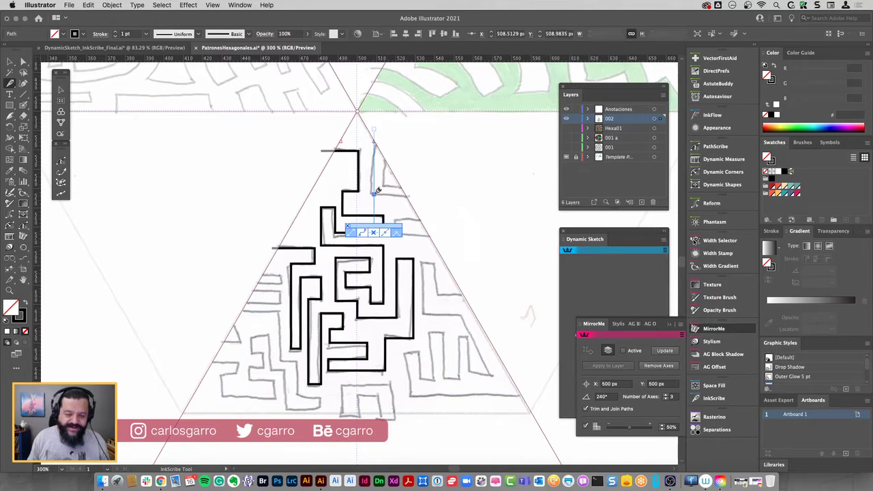
left_click(374, 193)
left_click(416, 193)
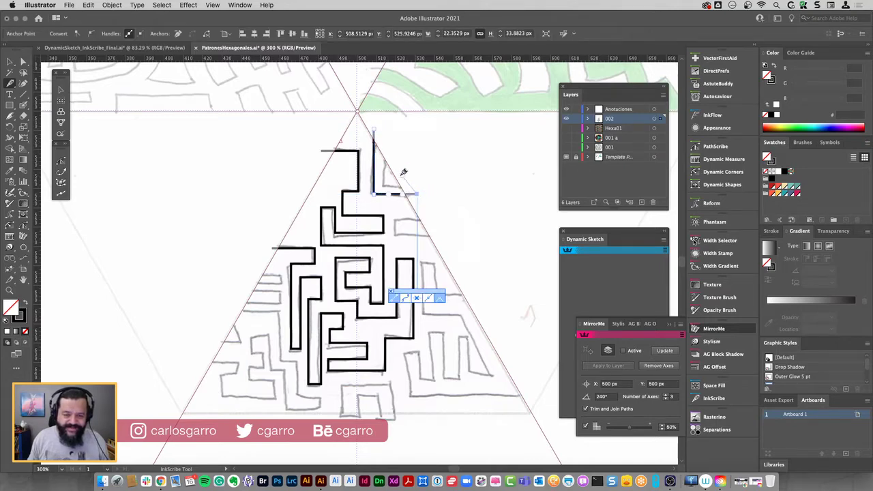
key("Escape")
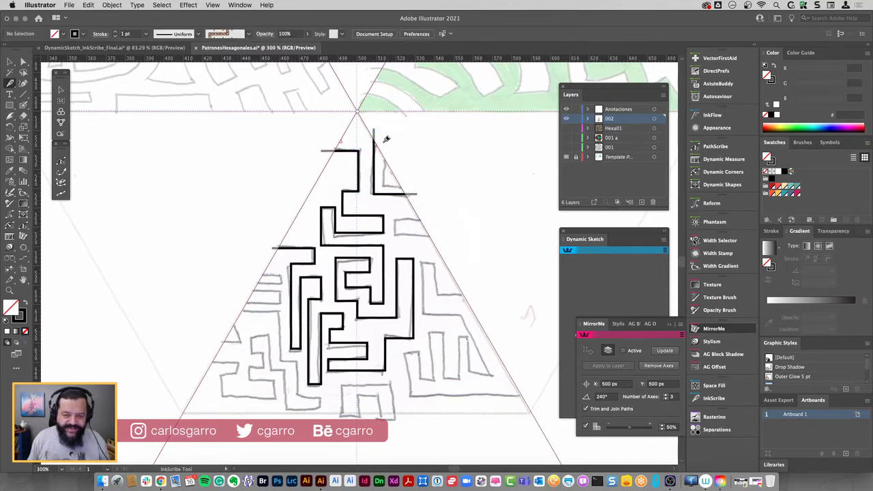
Trace a short vertical wall with a horizontal foot, and a short horizontal wall below it
left_click(383, 143)
left_click(383, 182)
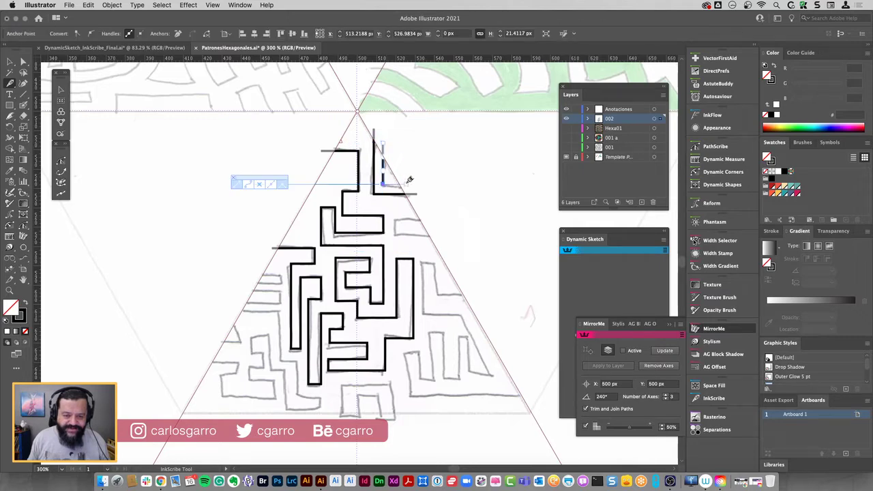
left_click(406, 184)
key("Escape")
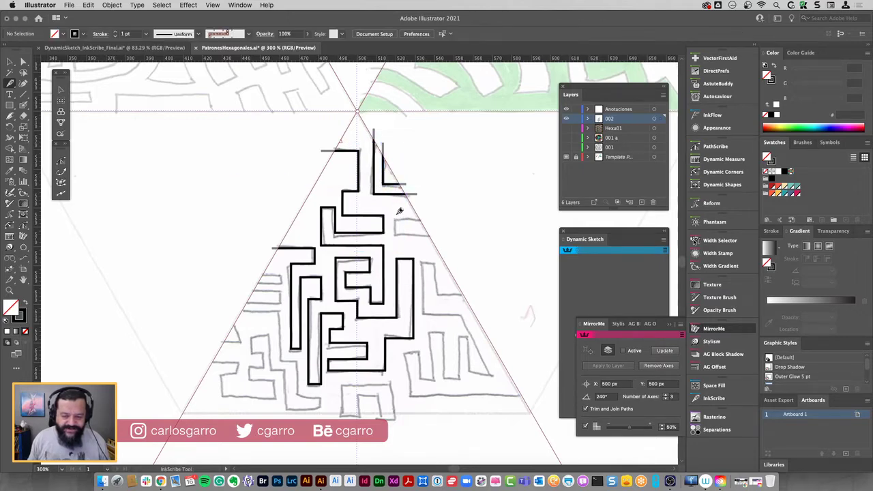
left_click(397, 216)
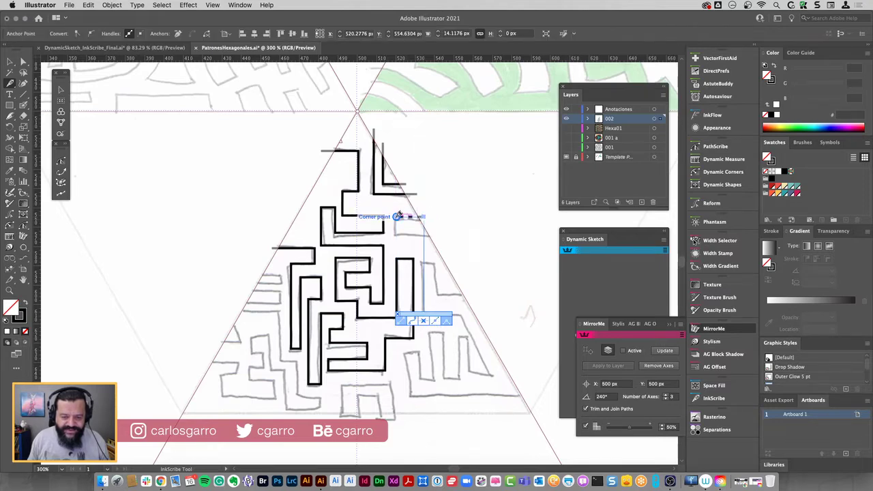
left_click(423, 217)
key("Escape")
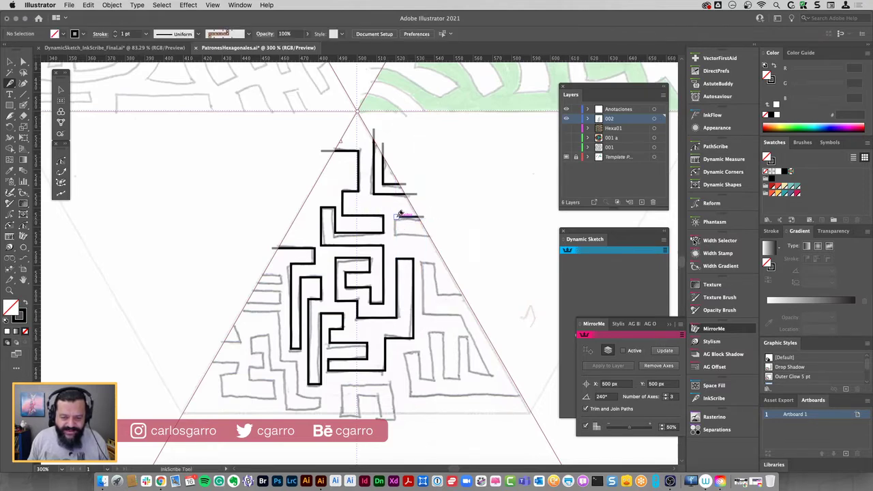
Undo the mistaken wall and redraw it as a bracket-shaped wall with top and bottom runs
left_click(395, 236)
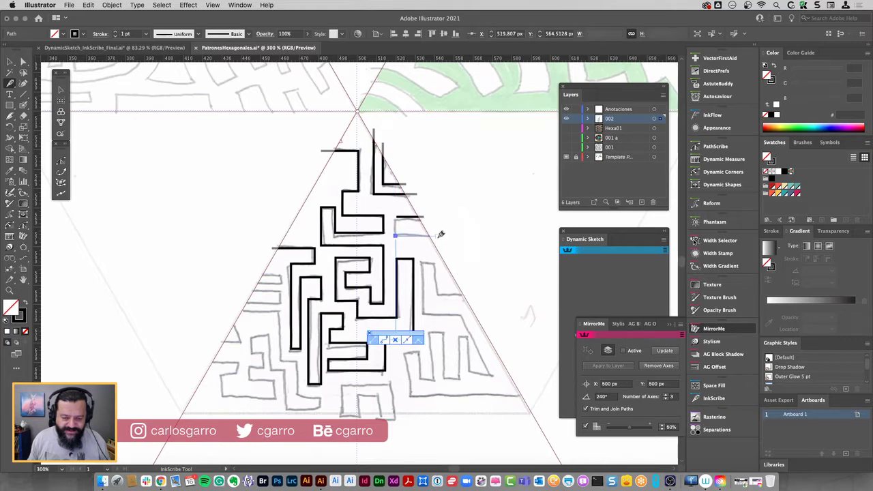
key("ctrl+z")
key("ctrl+z")
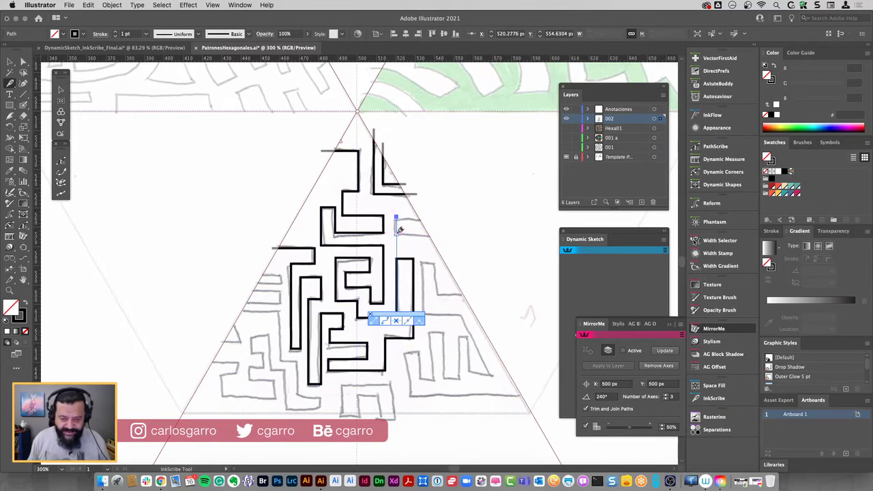
key("ctrl+z")
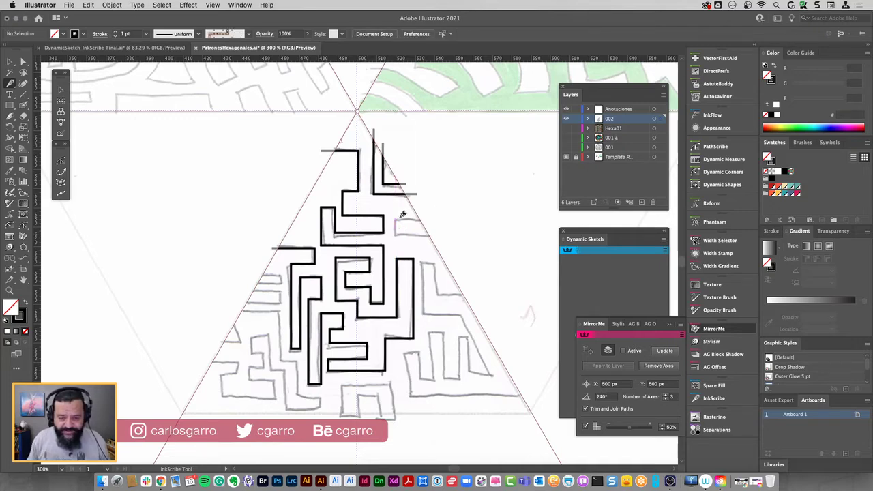
left_click(395, 217)
left_click(396, 235)
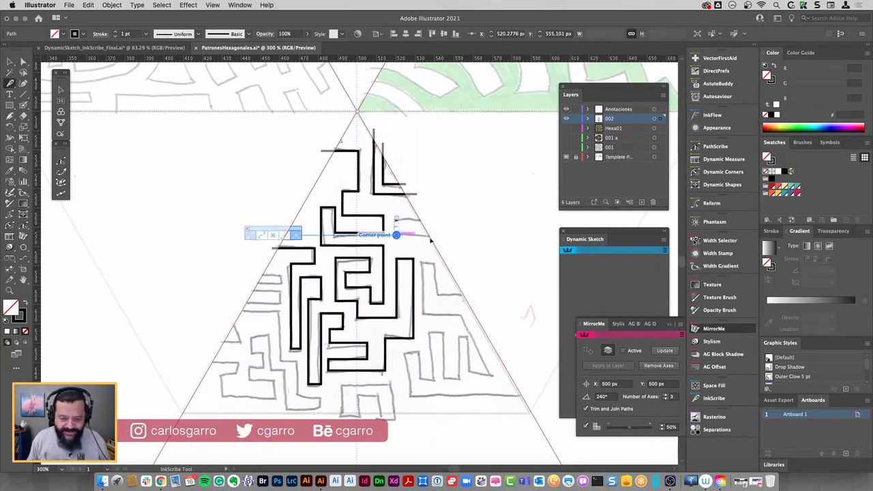
left_click(435, 235)
key("Escape")
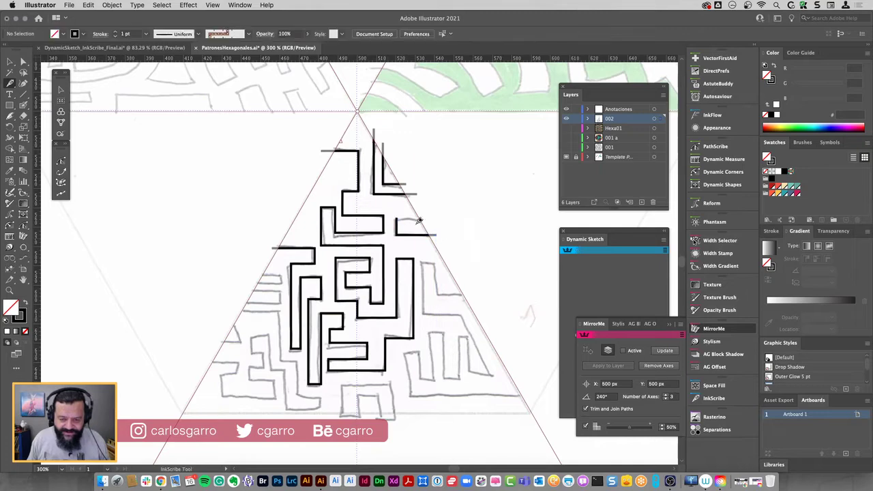
left_click(396, 217)
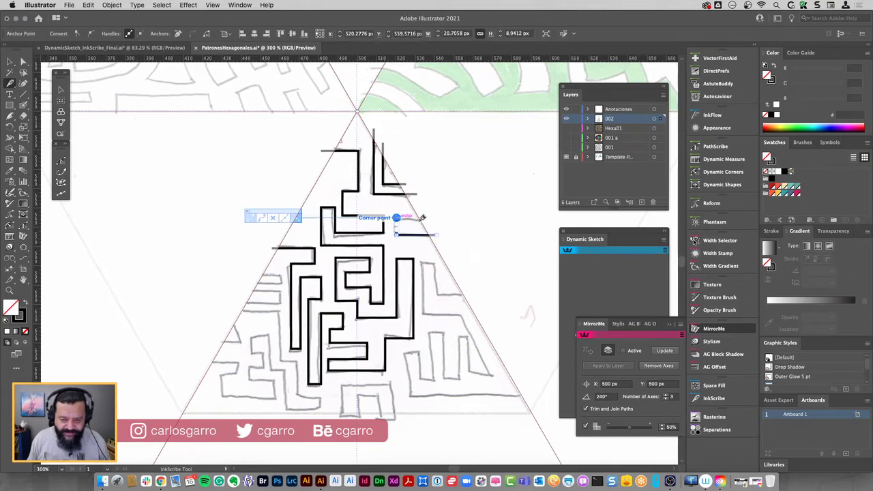
left_click(427, 217)
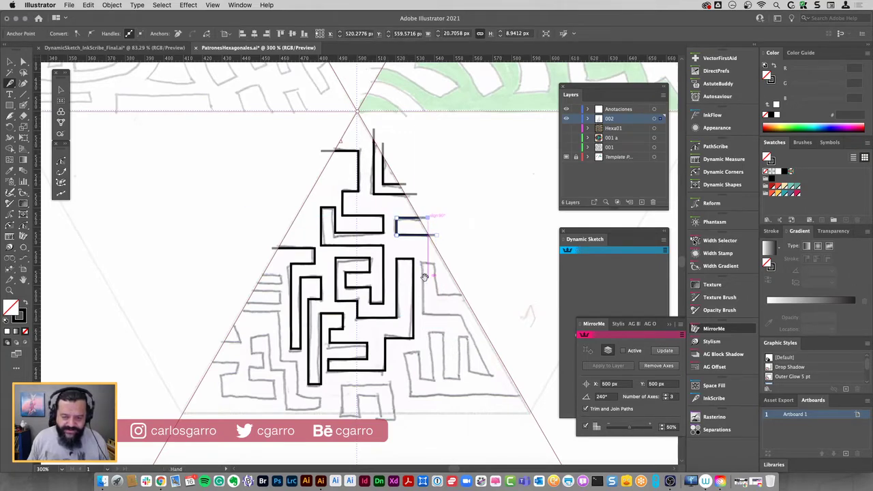
left_click_drag(424, 277, 419, 231)
Start a right-side wall running down, right, diagonally along the triangle edge, then zigzagging back
key("Escape")
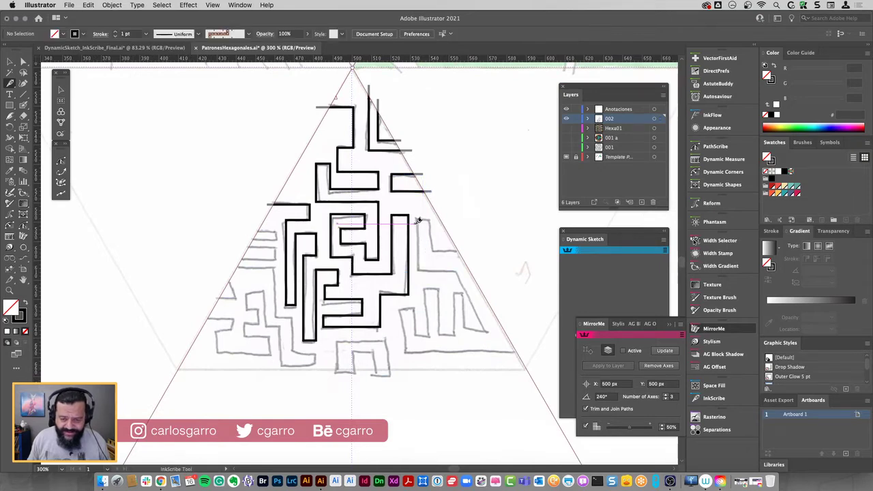
left_click(417, 219)
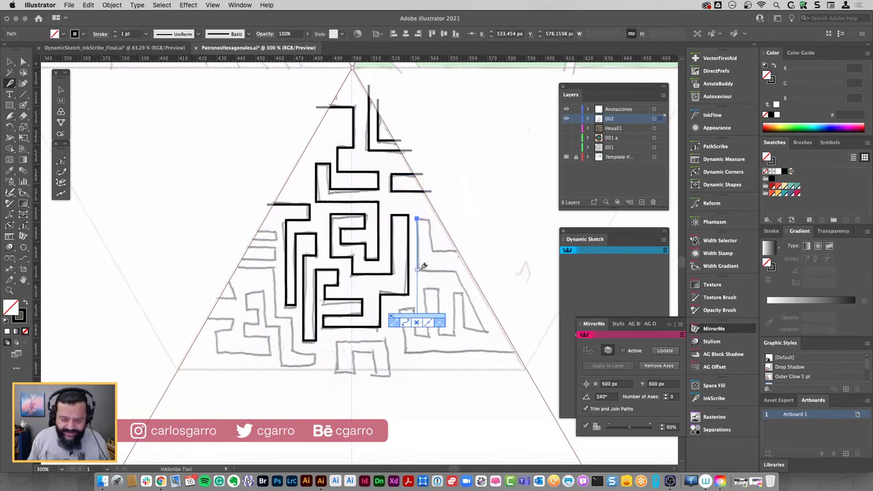
left_click(417, 269)
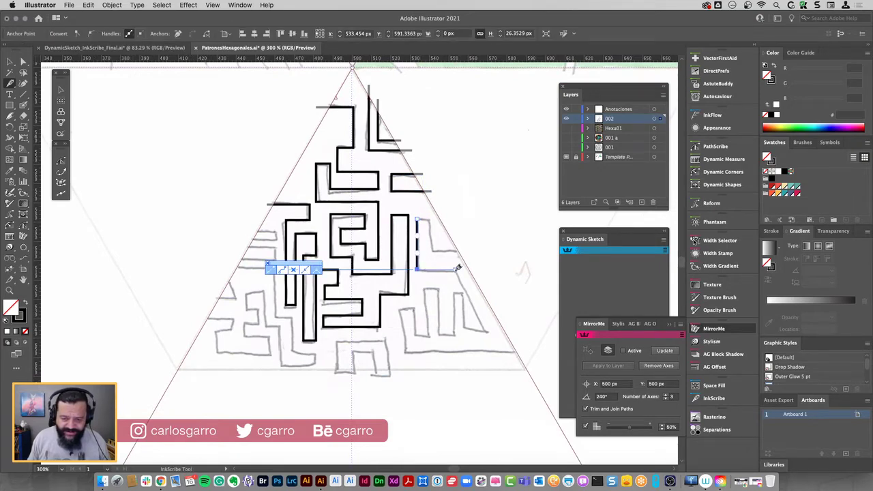
left_click(457, 268)
left_click(485, 330)
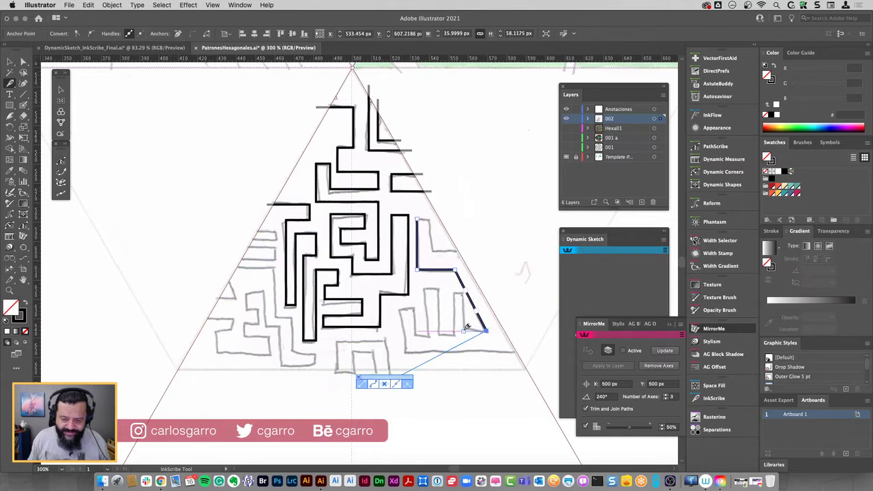
left_click(463, 331)
left_click(464, 300)
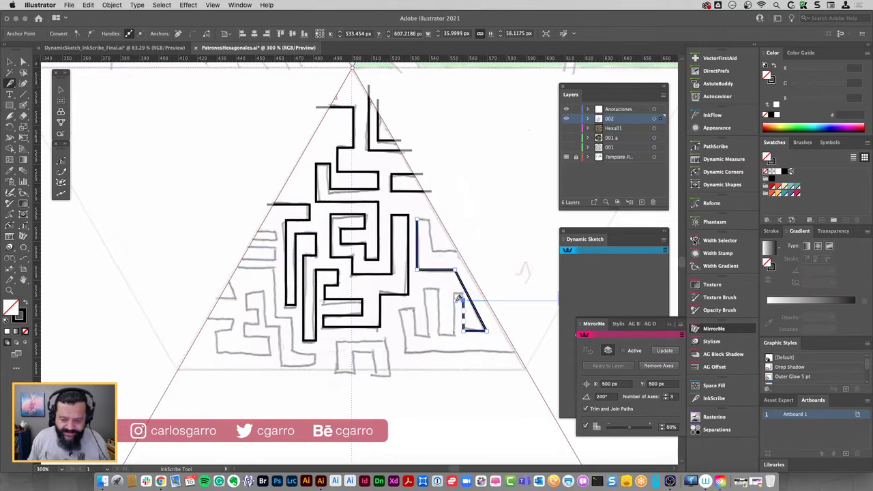
left_click(451, 300)
left_click(452, 333)
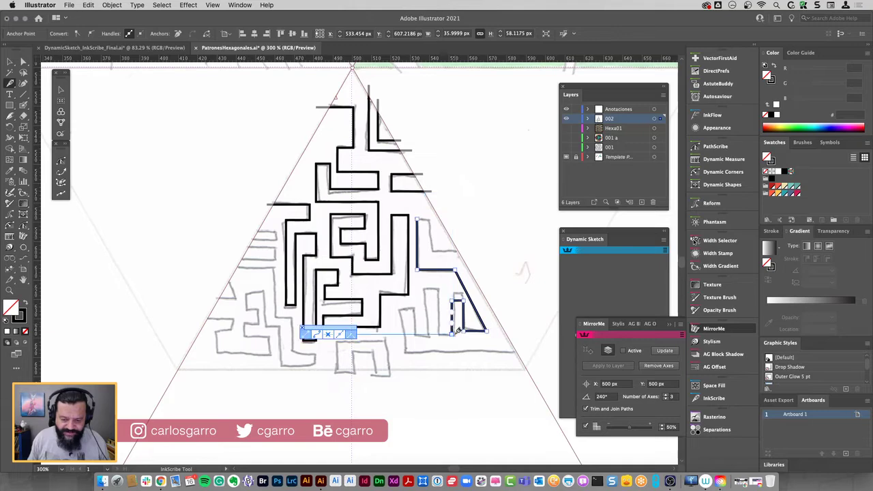
left_click(440, 334)
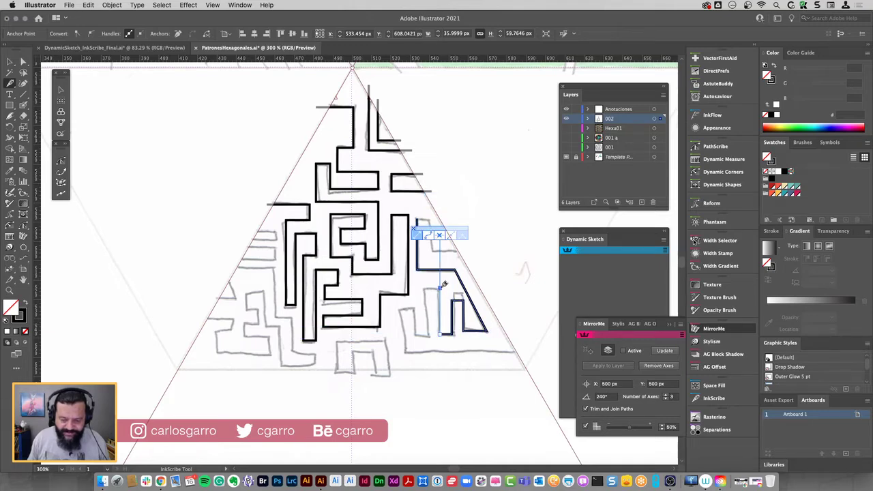
Continue the zigzag wall and run its base line to the triangle's right edge
left_click(426, 288)
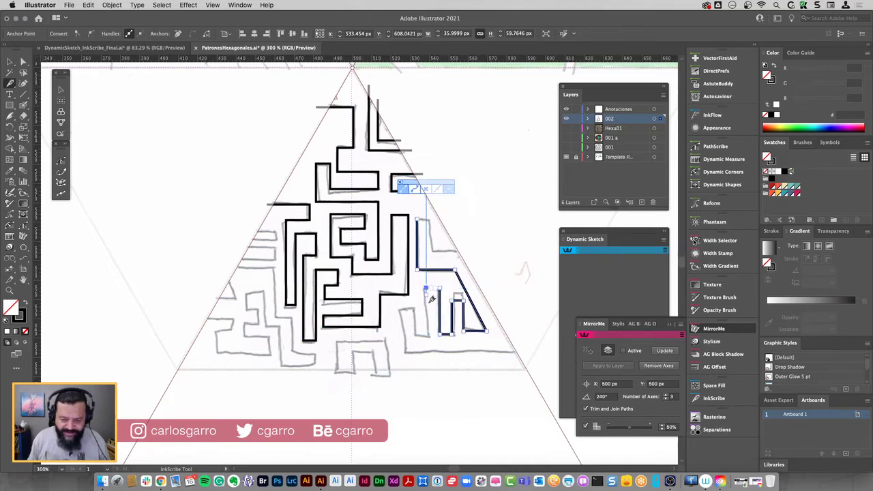
left_click(424, 334)
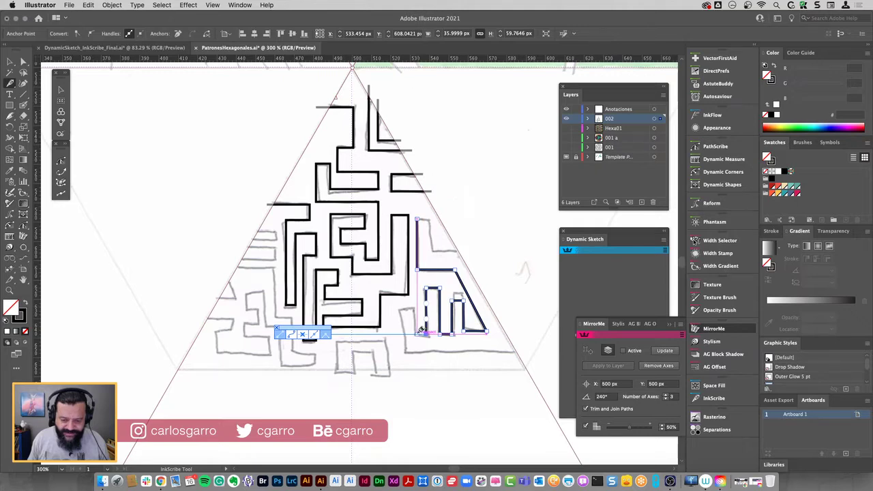
left_click(418, 332)
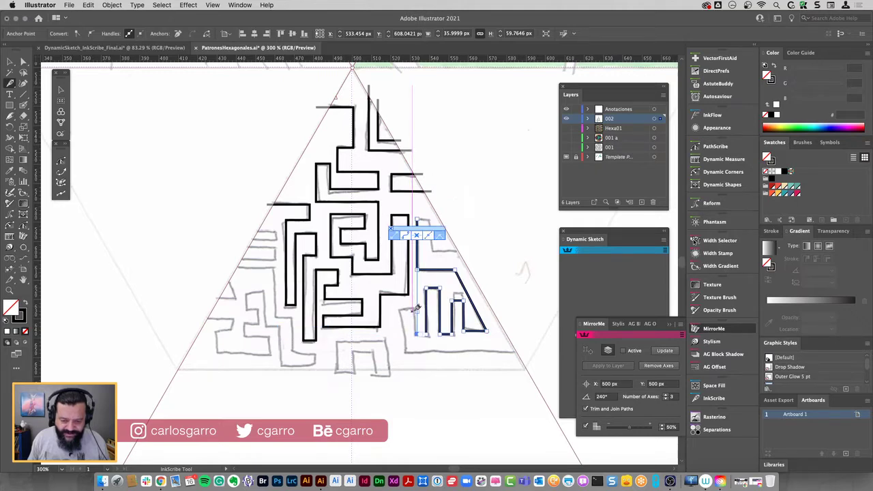
left_click(401, 309)
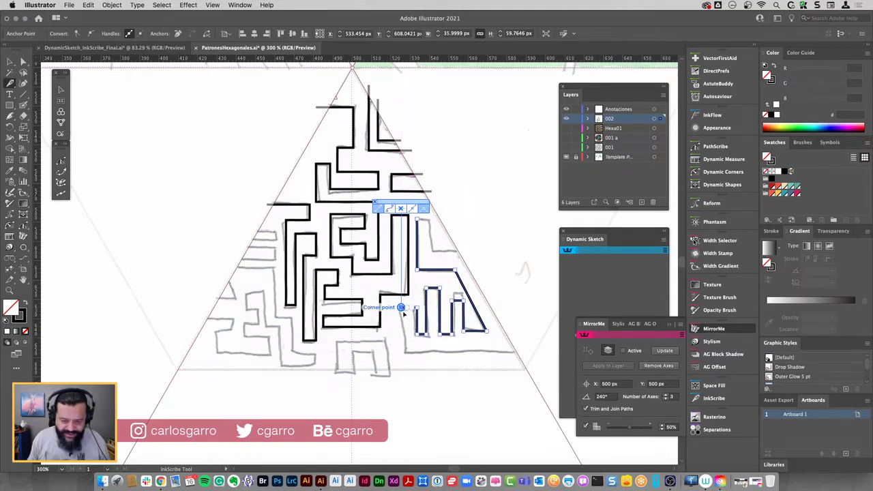
left_click(401, 352)
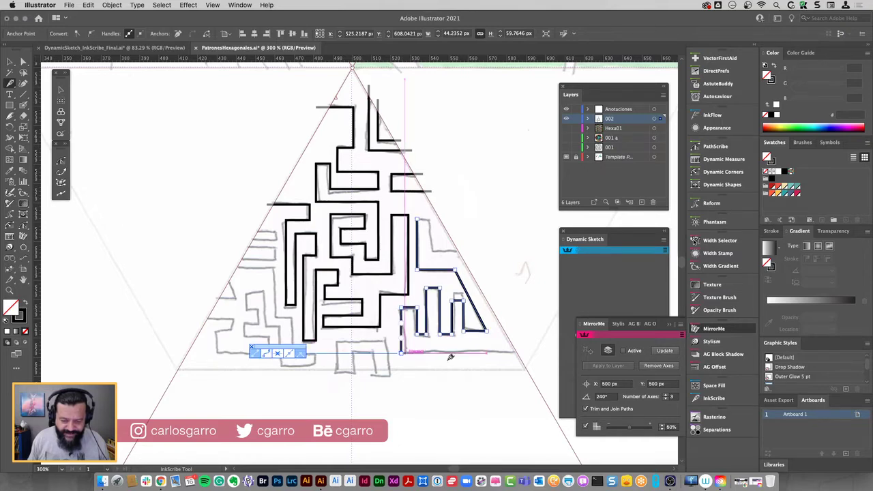
left_click(526, 352)
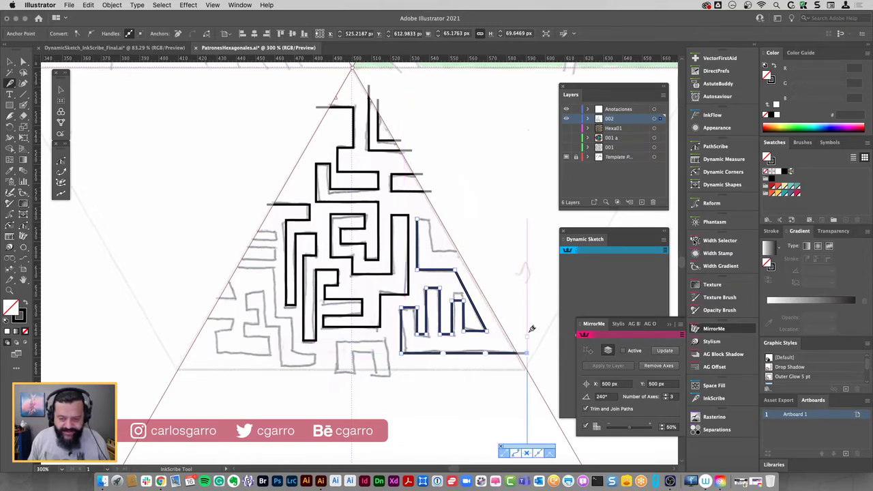
Extend the lower-right wall from its end point with a vertical and a horizontal segment
left_click(512, 290, "super")
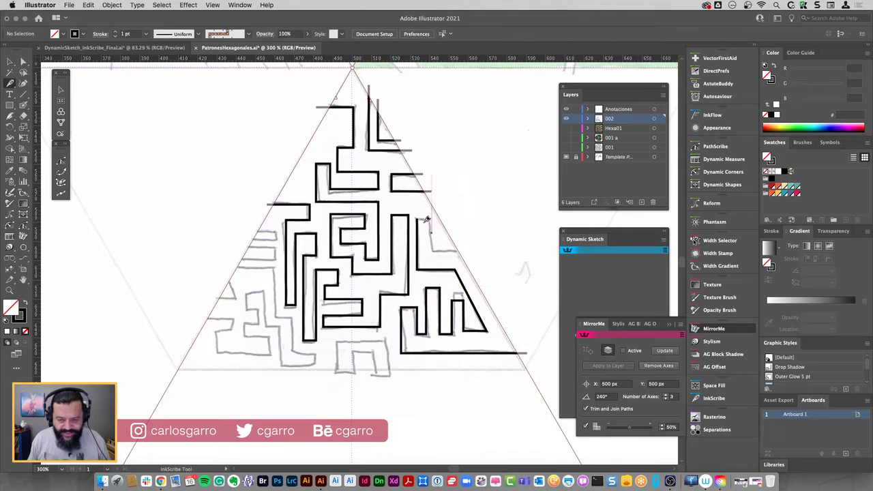
left_click(417, 217)
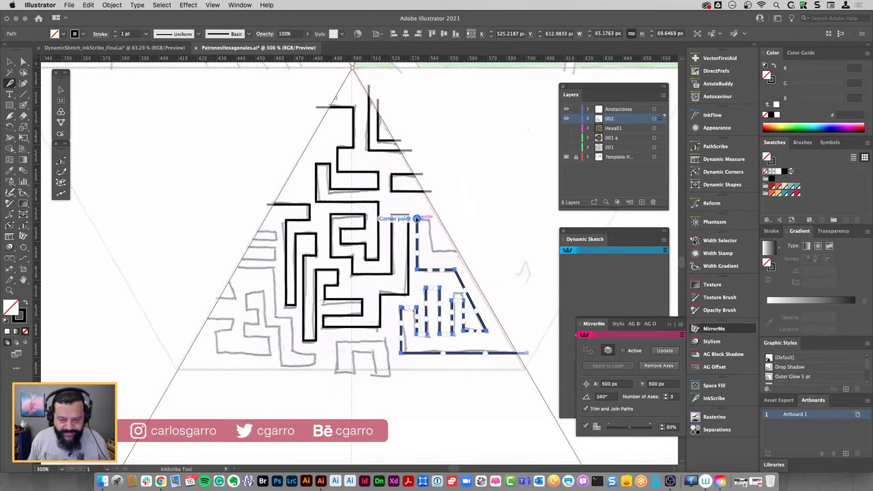
left_click(417, 218)
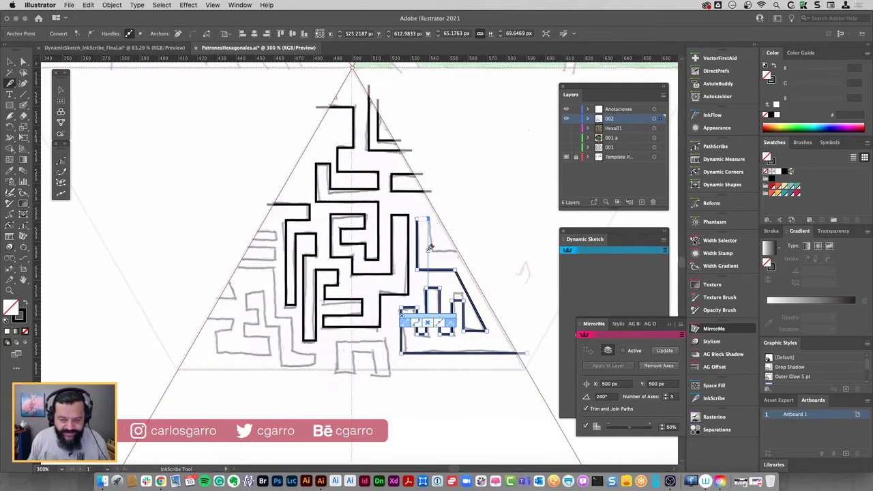
left_click(429, 249)
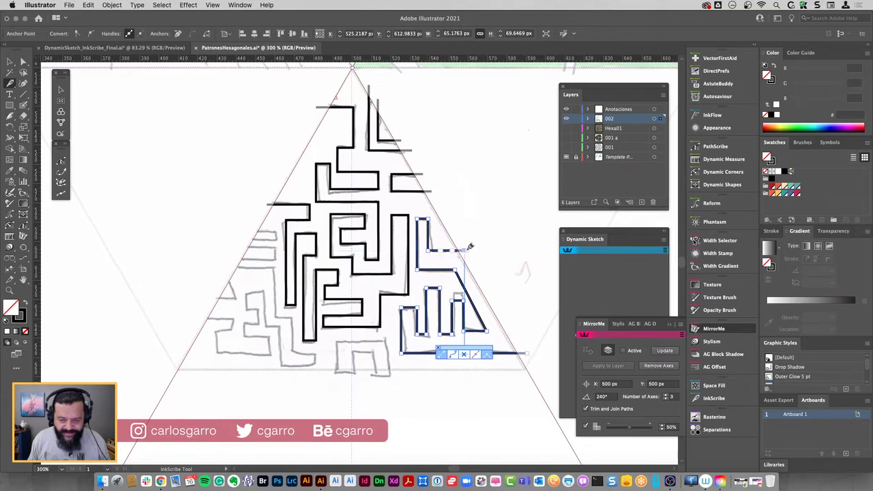
left_click(464, 249)
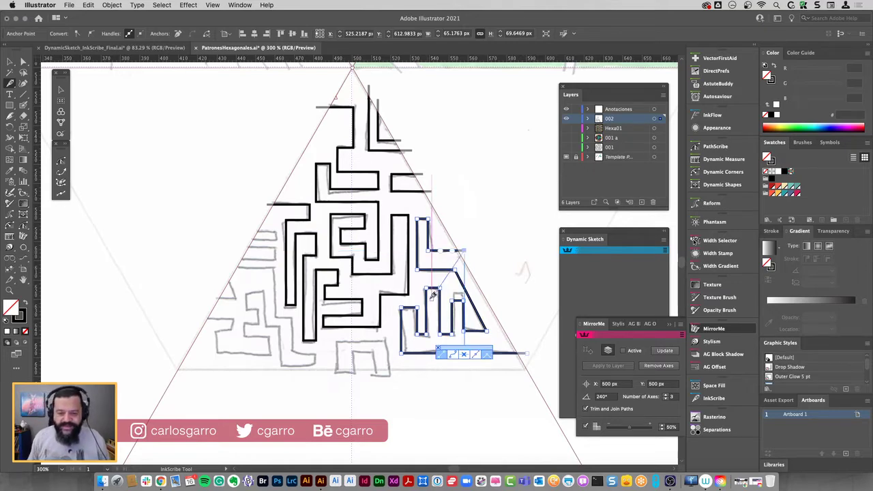
key("Escape")
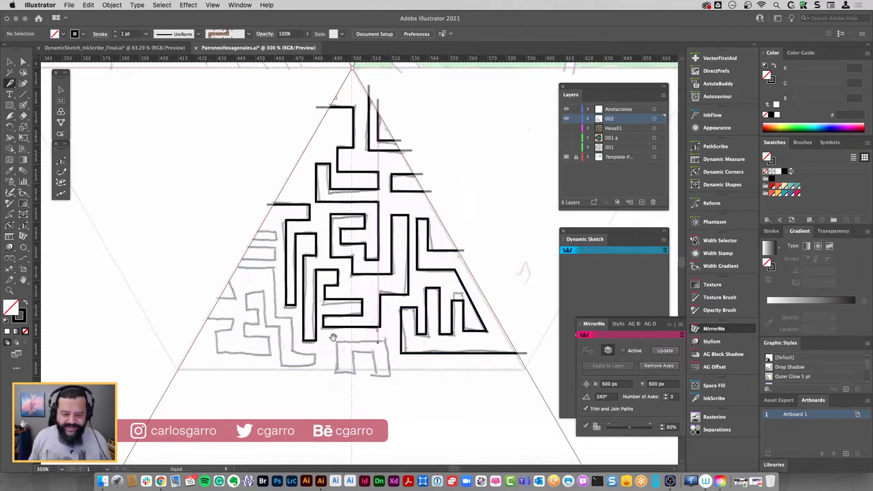
Draw a thin rectangular bar wall at the maze's left edge, then begin a bottom-centre wall
left_click_drag(332, 337, 363, 329)
left_click(277, 224)
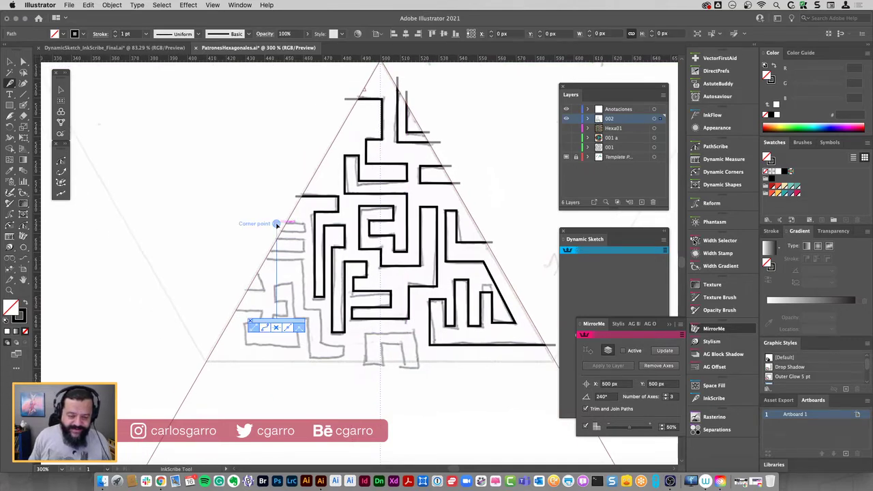
key("Escape")
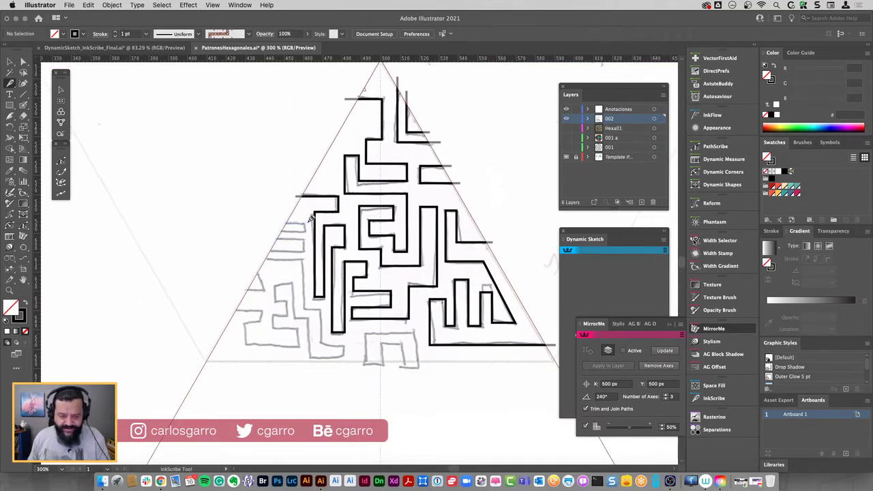
key("m")
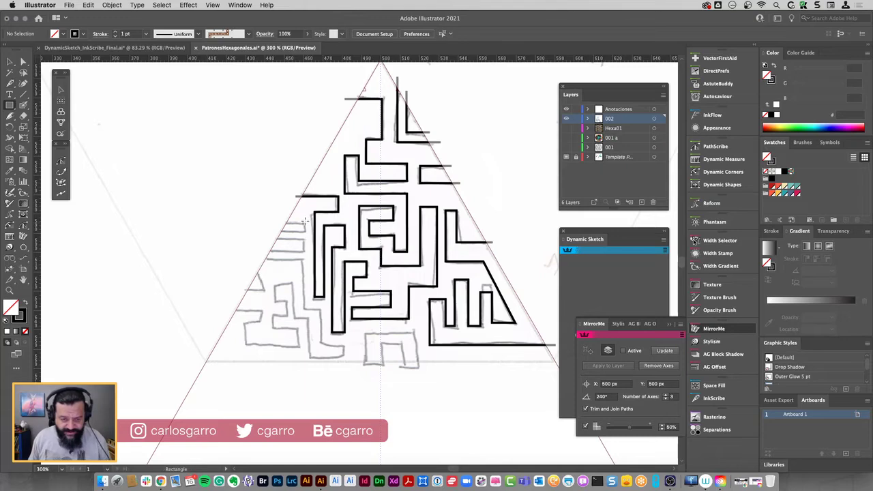
mouse_move(289, 221)
left_mouse_down()
mouse_move(305, 232)
mouse_move(256, 253)
left_mouse_up()
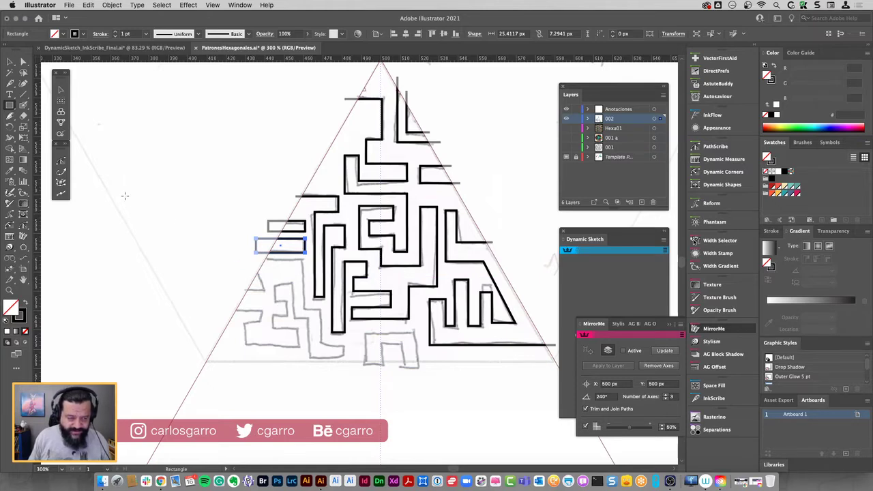
left_click(9, 82)
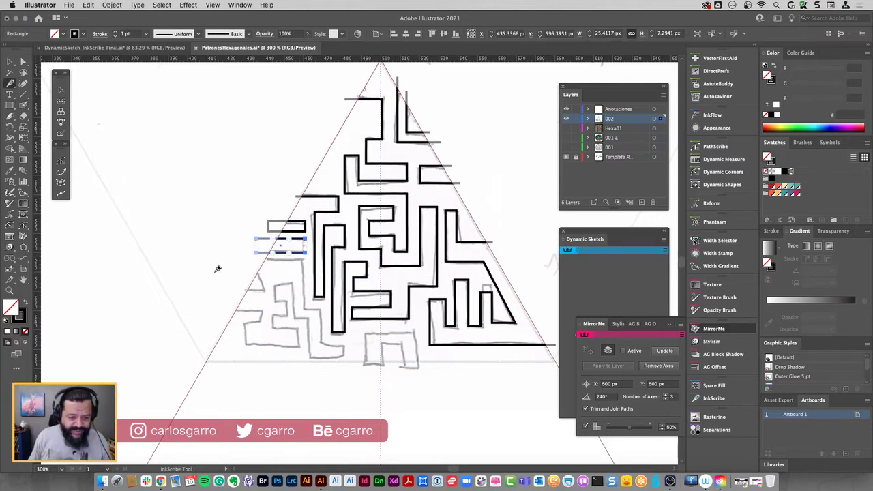
left_click(362, 371)
Trace the n-shaped bottom-centre wall with its inner upright and top segments
left_click(362, 333)
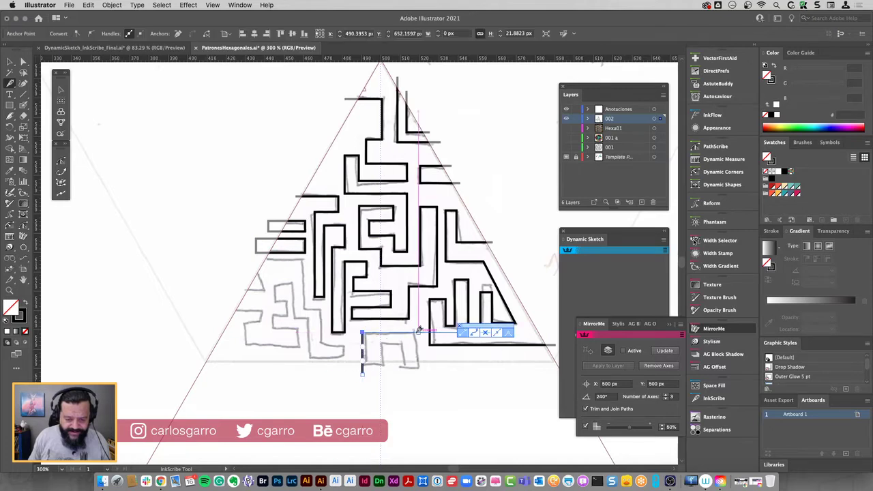
left_click(418, 332)
left_click(418, 370)
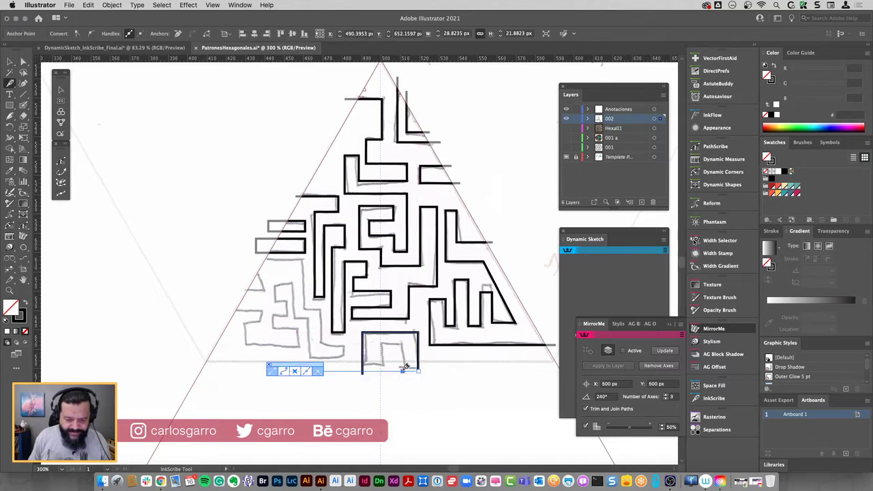
left_click(405, 371)
left_click(405, 347)
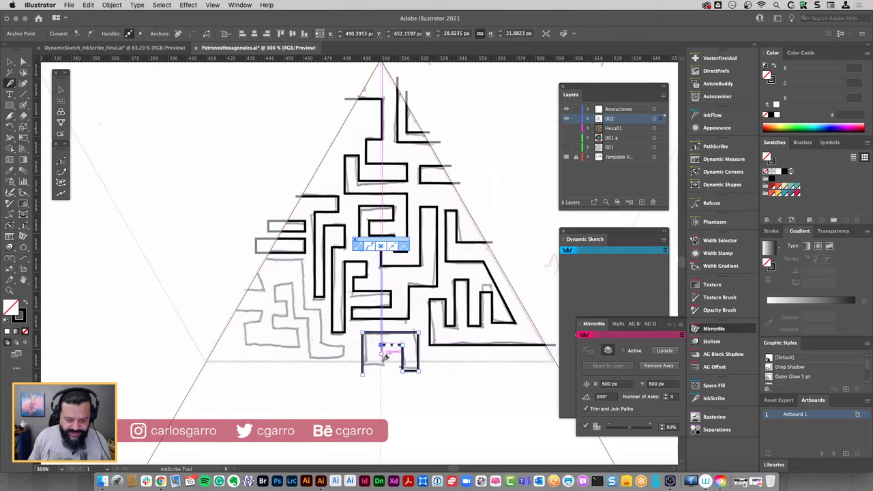
left_click(381, 348)
left_click(380, 372)
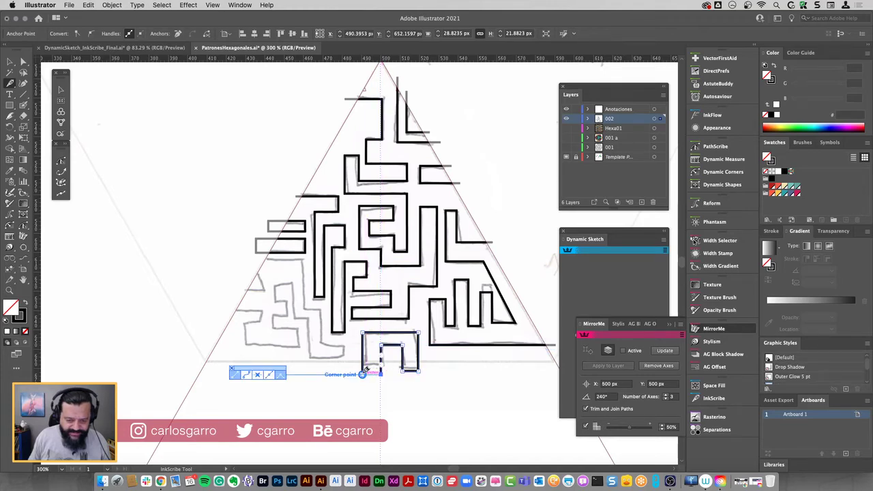
left_click(362, 375)
left_click(343, 408, "super")
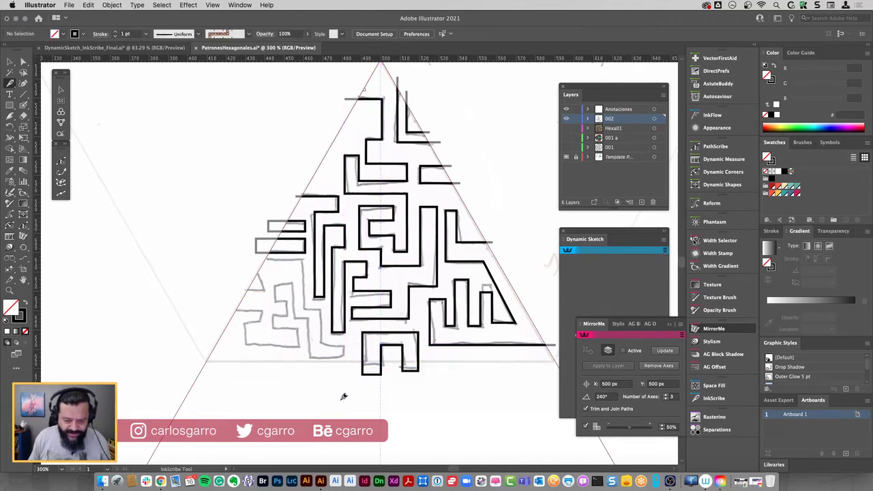
Start a winding lower-left wall running right, down and back to the left
left_click(255, 260)
left_click(302, 260)
left_click(302, 308)
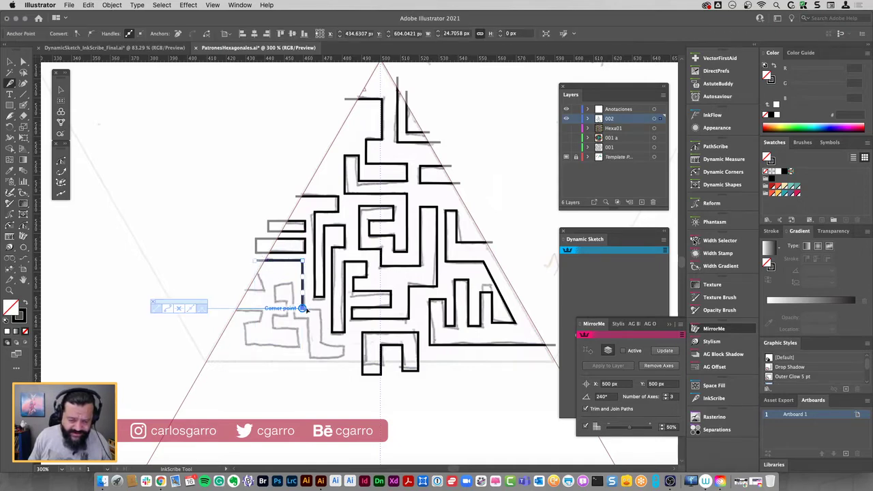
left_click(320, 308)
left_click(320, 344)
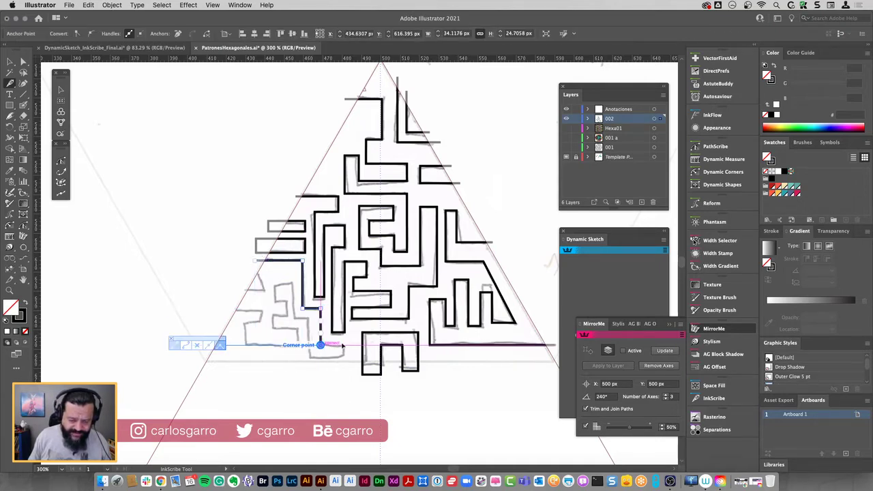
left_click(344, 345)
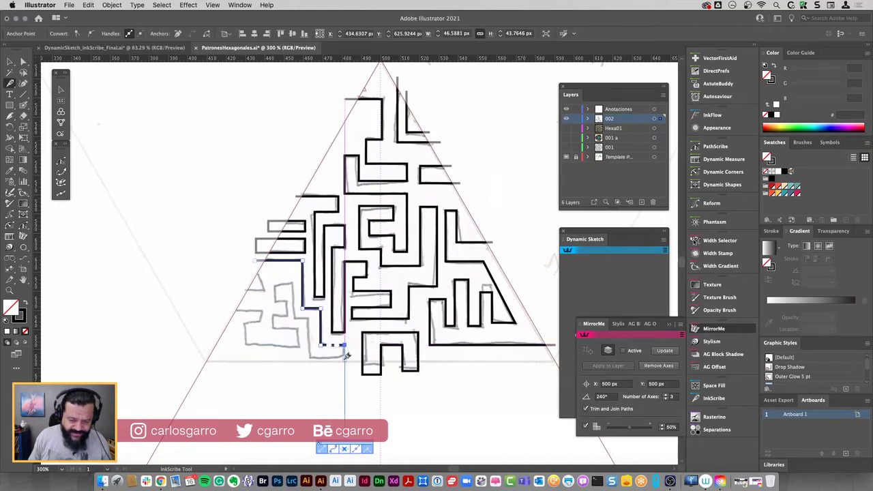
left_click(344, 359)
left_click(310, 358)
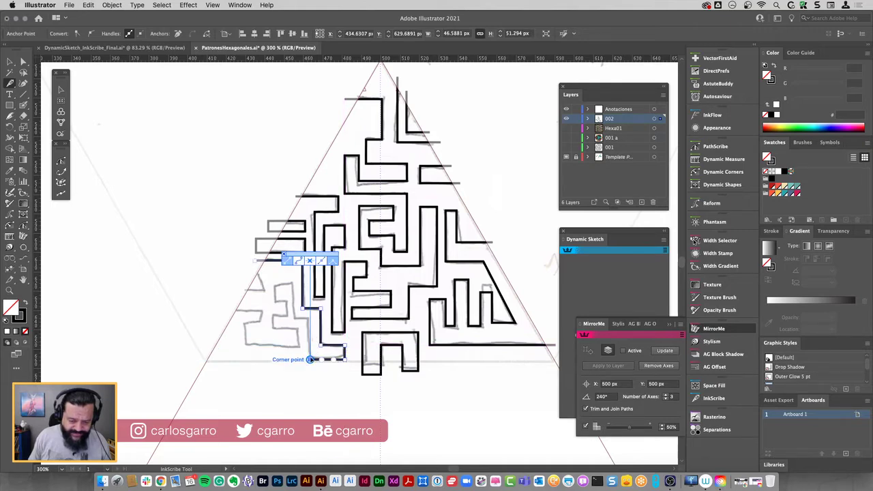
left_click(311, 318)
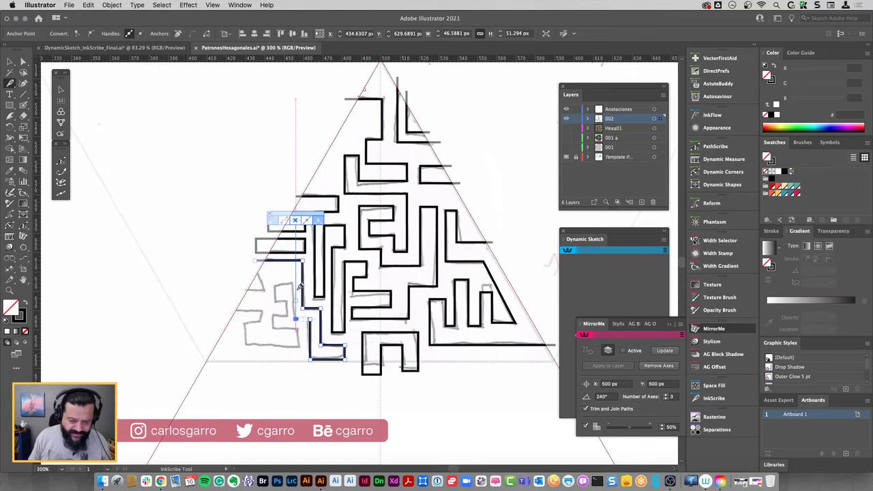
Continue the lower-left wall through more turns and a long horizontal bottom run, ending leftward
left_click(295, 281)
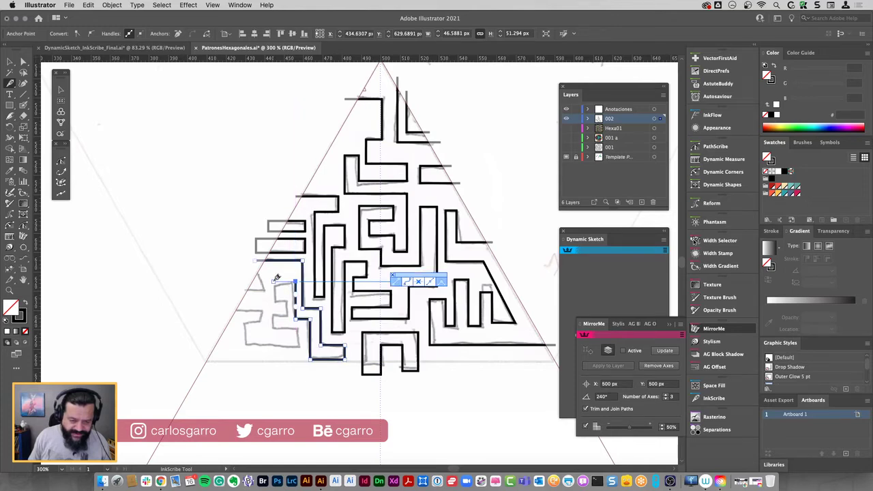
left_click(275, 301)
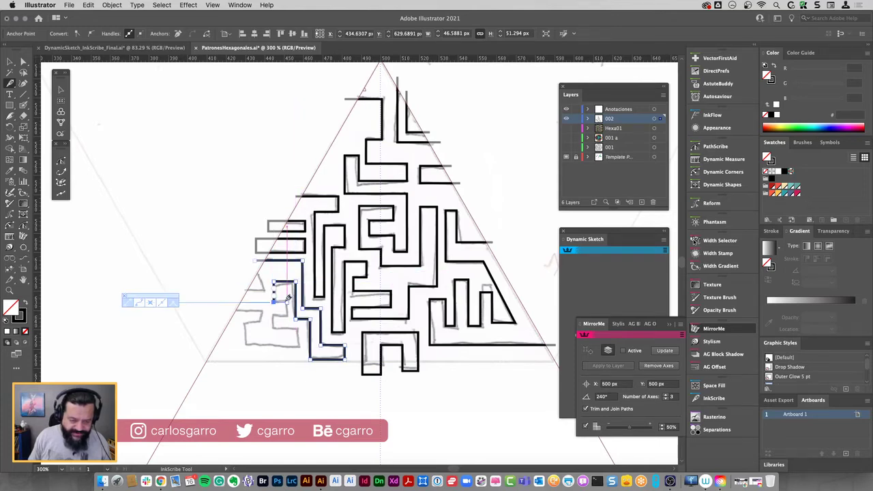
left_click(295, 301)
left_click(287, 315)
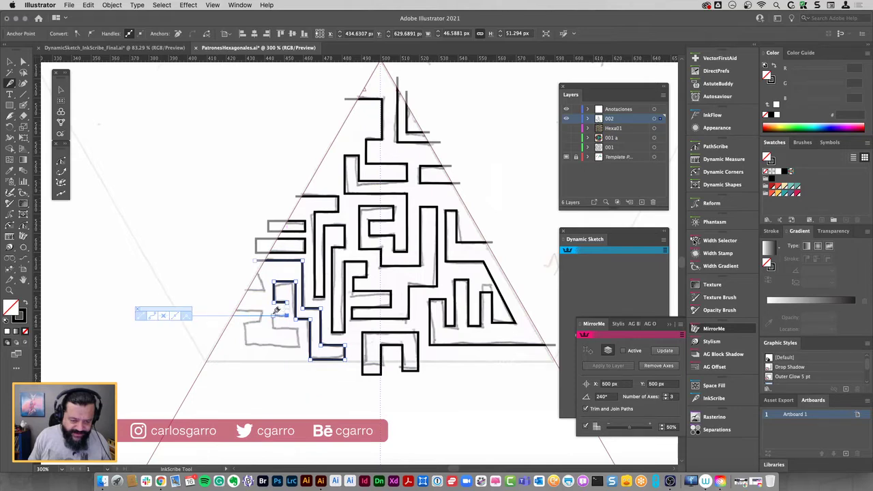
left_click(286, 326)
left_click(272, 326)
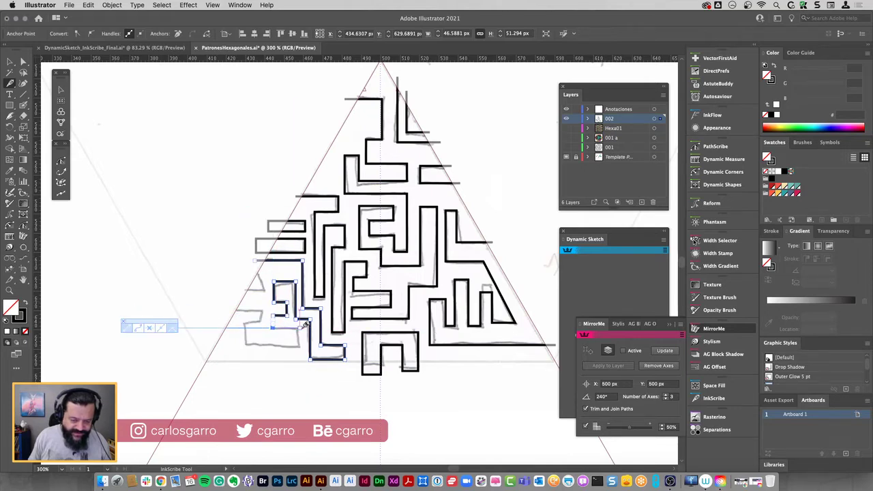
left_click(298, 348)
left_click(268, 348)
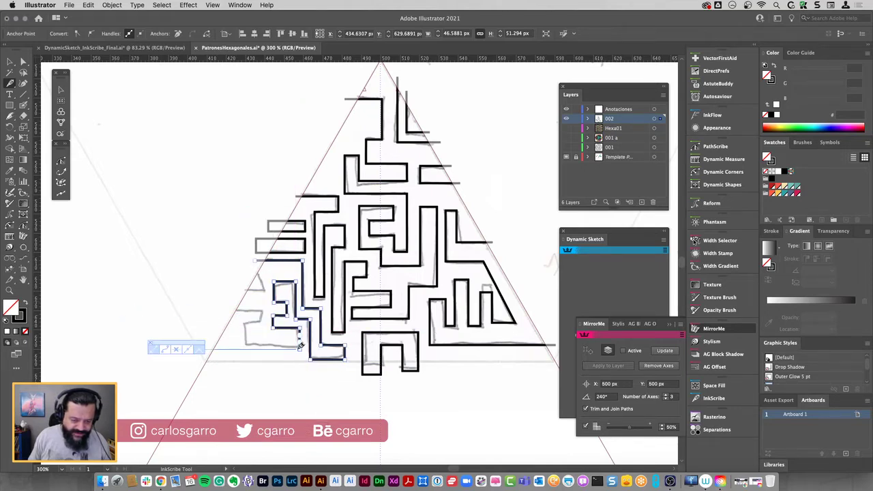
left_click(245, 348)
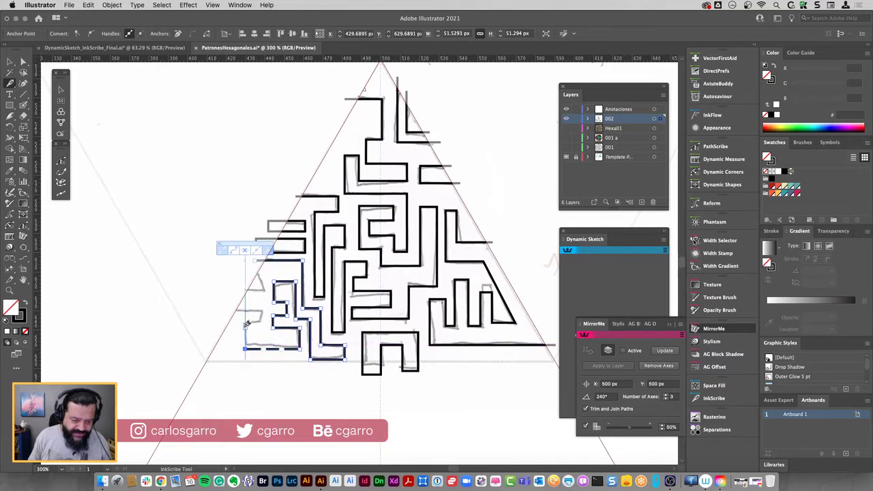
left_click(245, 322)
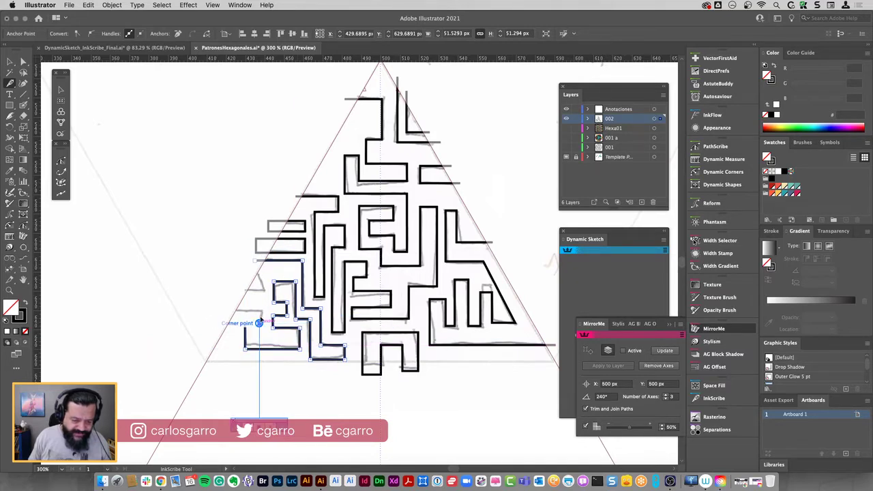
left_click(225, 311)
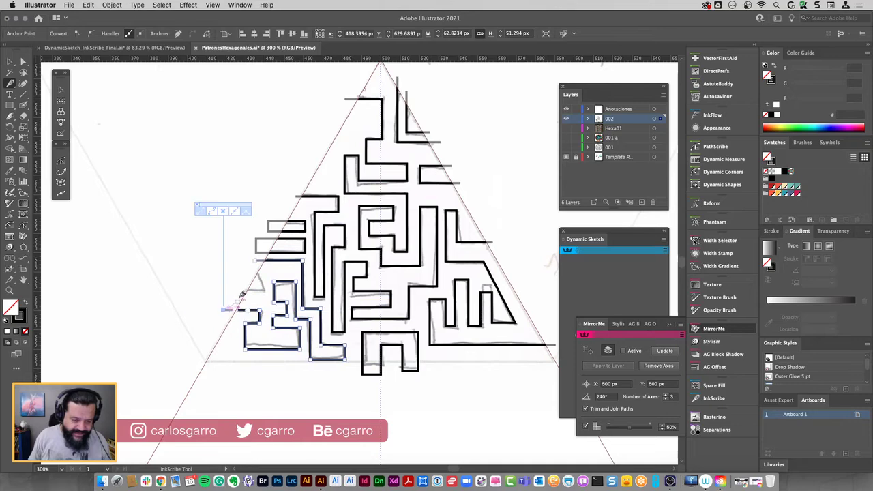
left_click(234, 286, "ctrl")
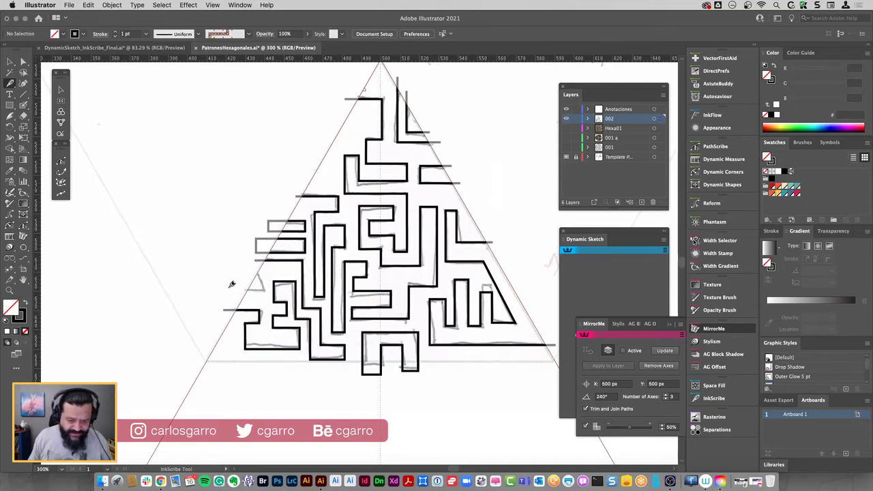
Trace a small angled wall along the left triangle edge, then deselect everything
left_click(228, 289)
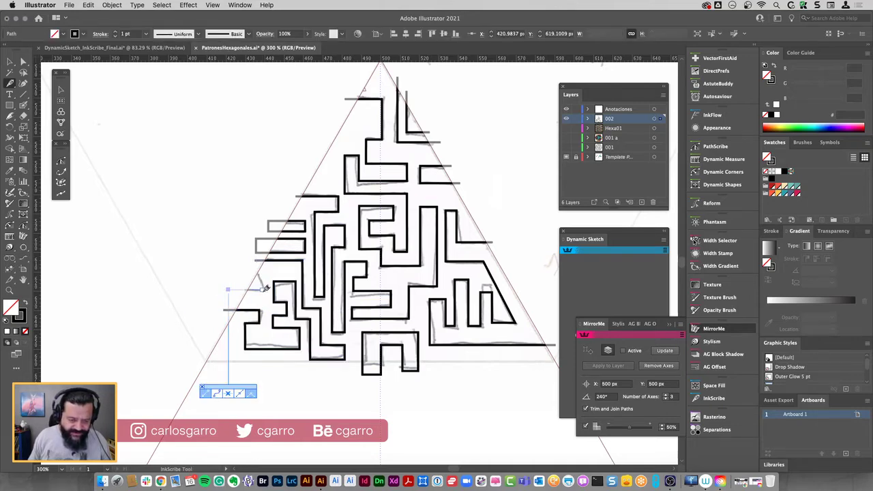
left_click(264, 289)
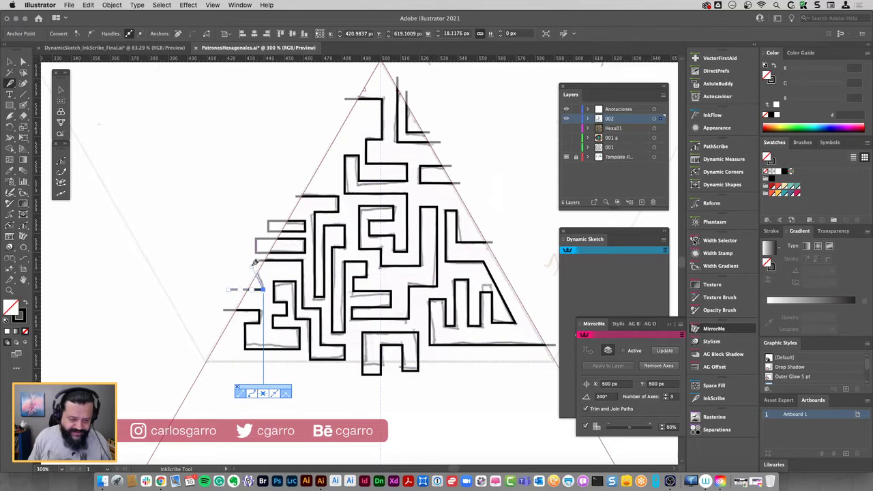
left_click(253, 264)
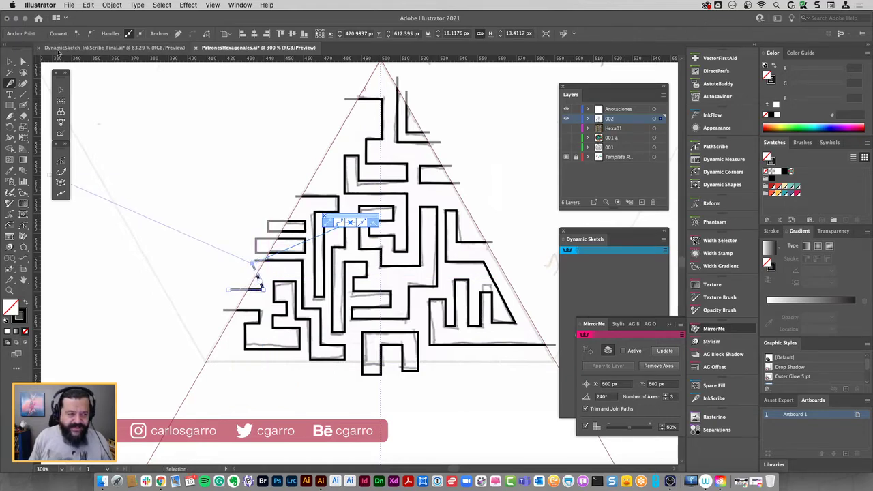
left_click(9, 62)
left_click(79, 103)
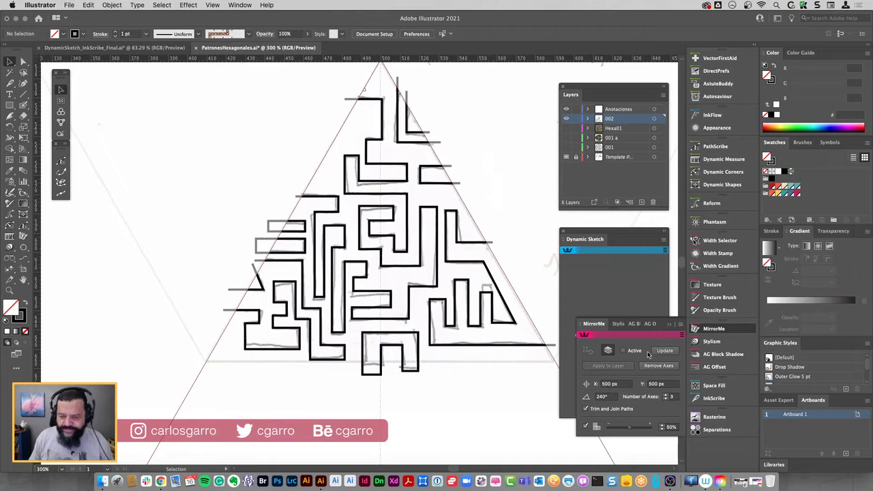
Activate MirrorMe mirroring and select the central maze paths
left_click(623, 350)
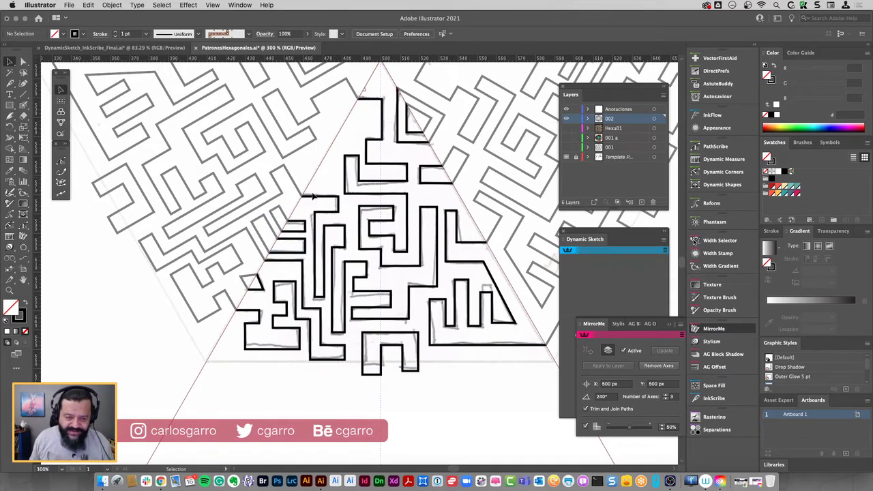
left_click(314, 197)
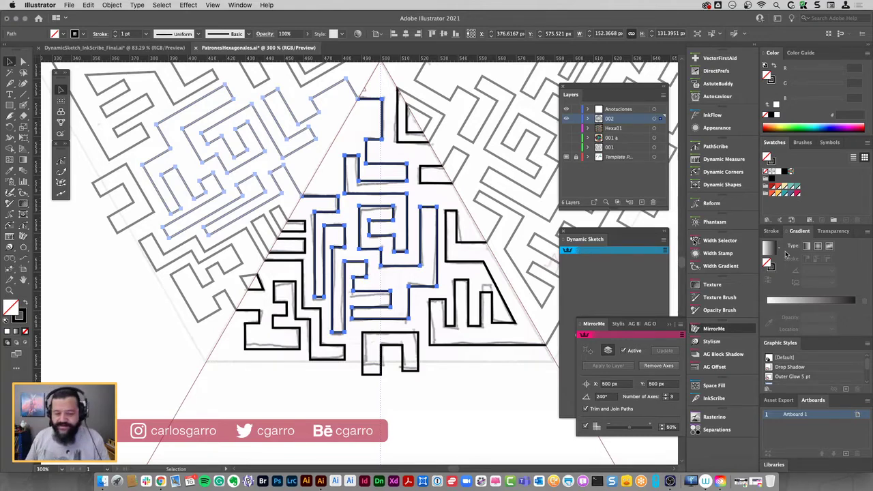
Fill the right E-shaped maze piece red with no outline
left_click(471, 248)
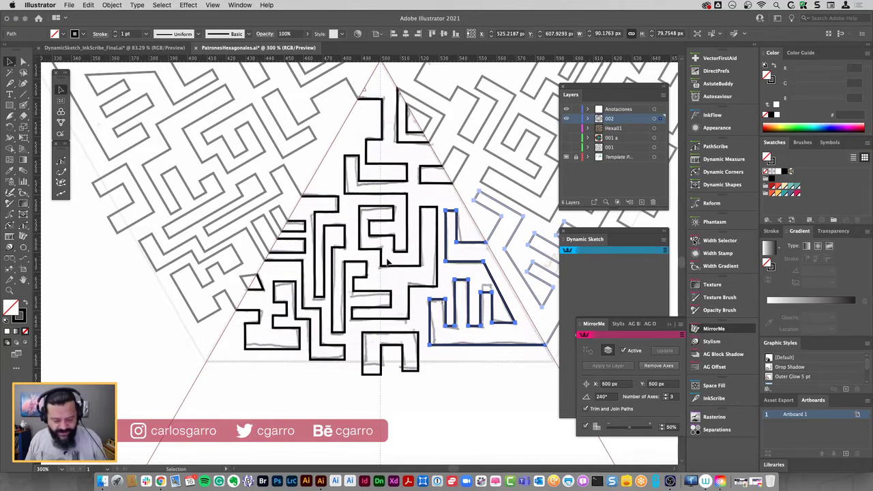
key("x")
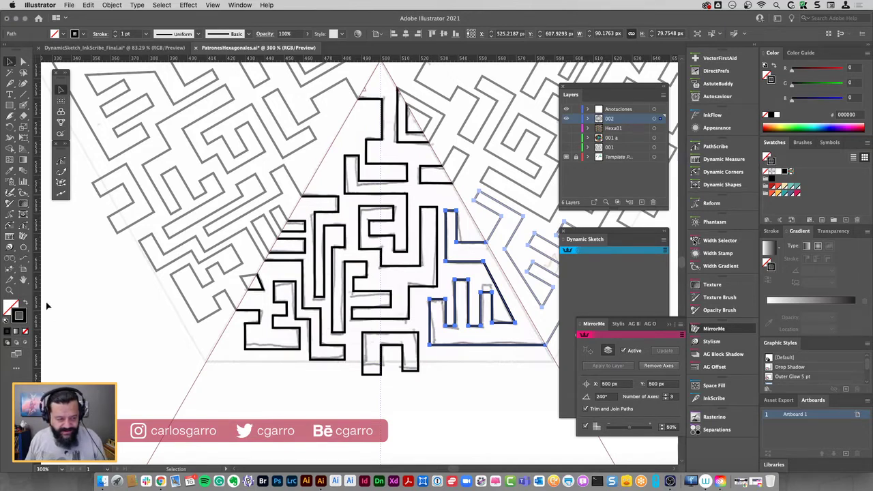
left_click(26, 305)
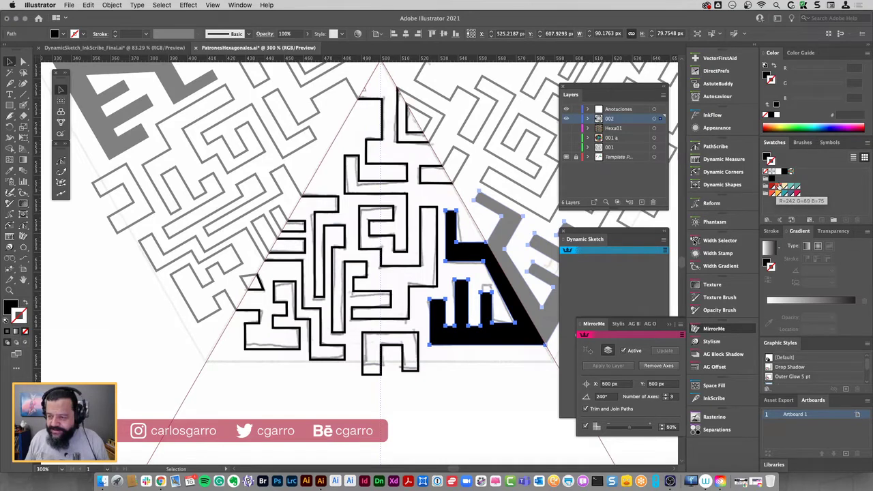
left_click(777, 187)
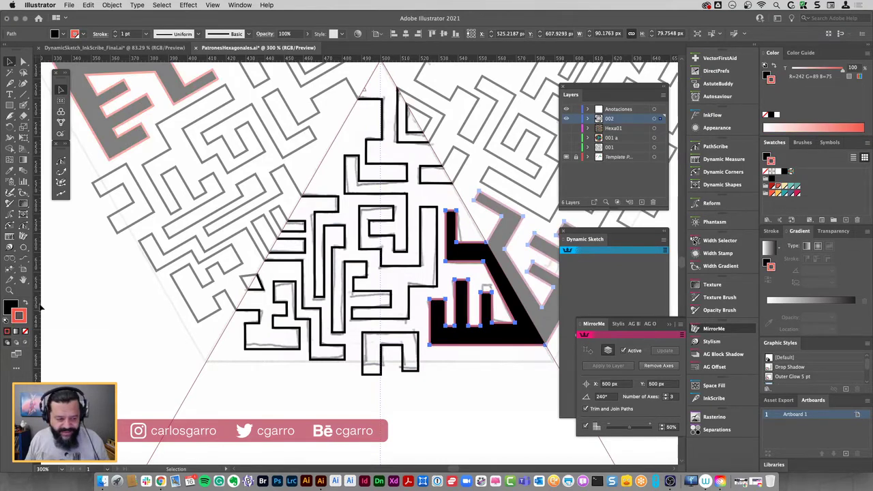
left_click(25, 304)
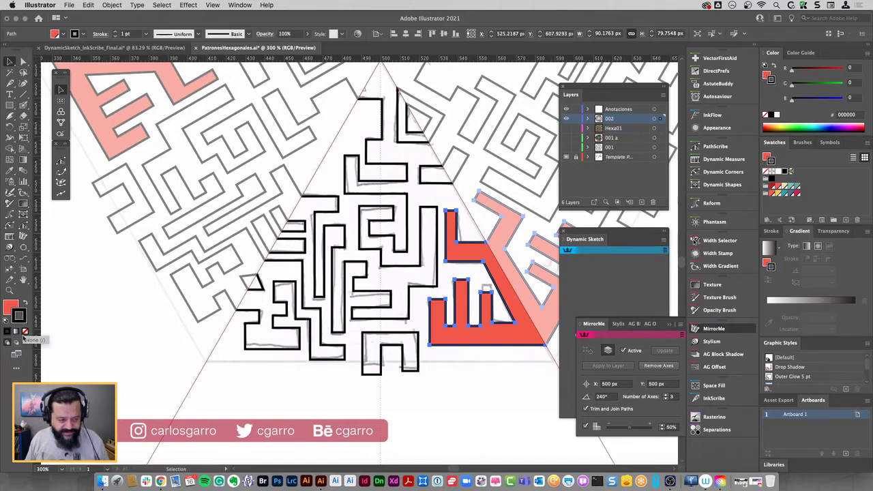
left_click(24, 332)
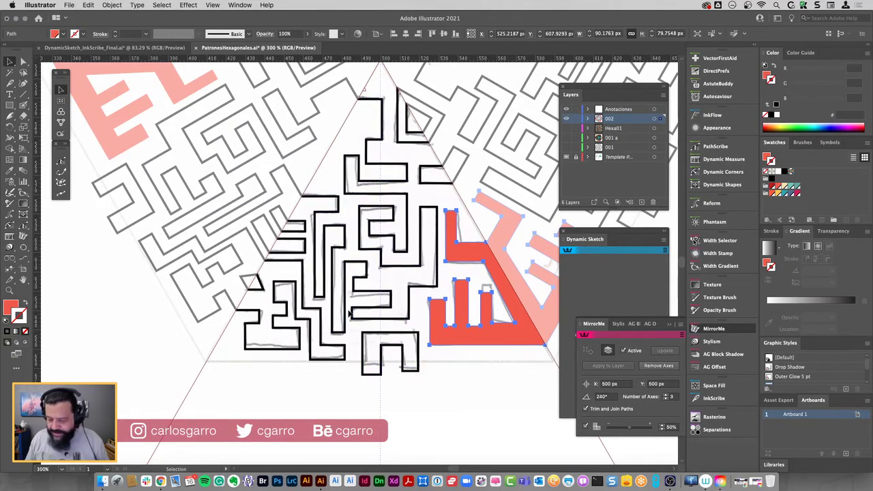
Fill the central and upper-left maze paths cream
left_click(343, 217)
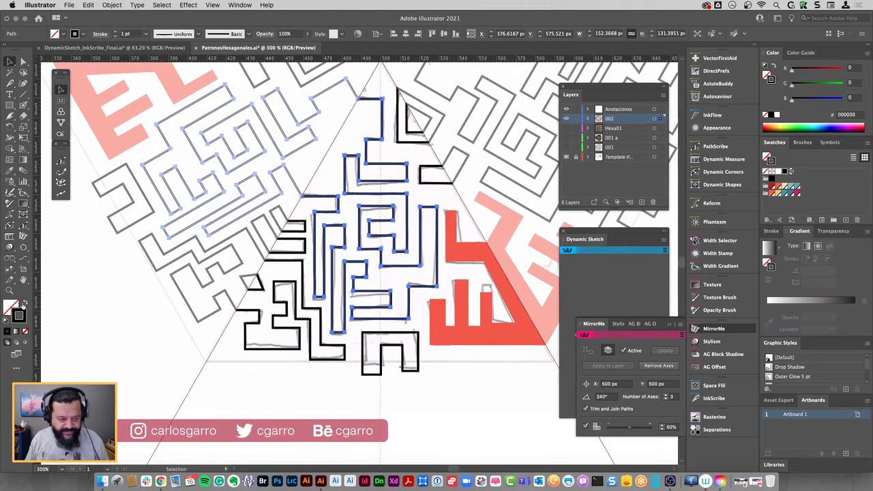
left_click(24, 305)
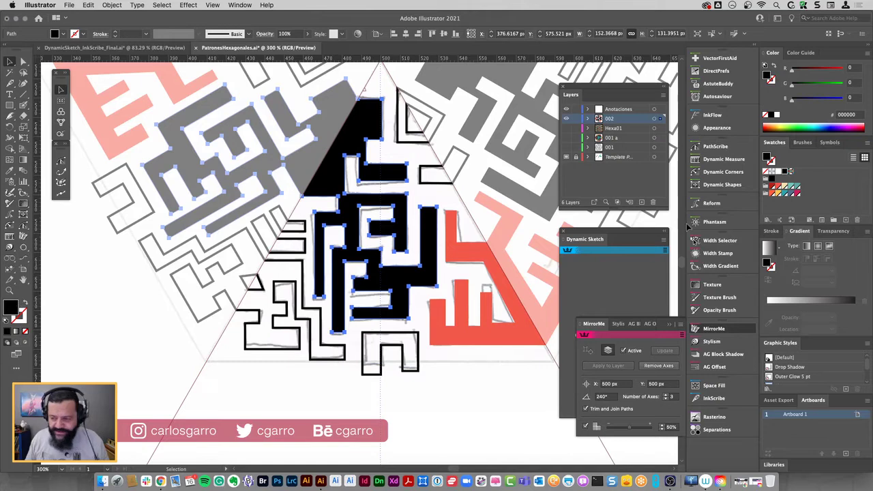
left_click(785, 186)
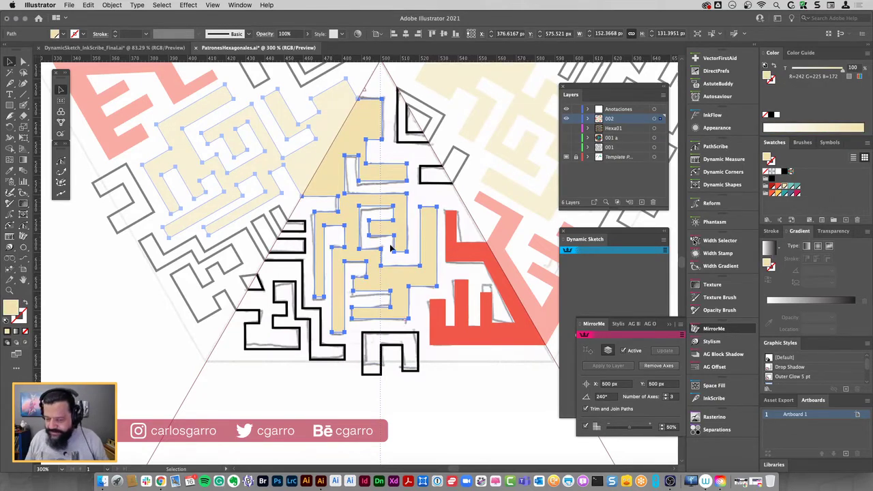
Fill the small triangle near the top dark red
left_click(404, 131)
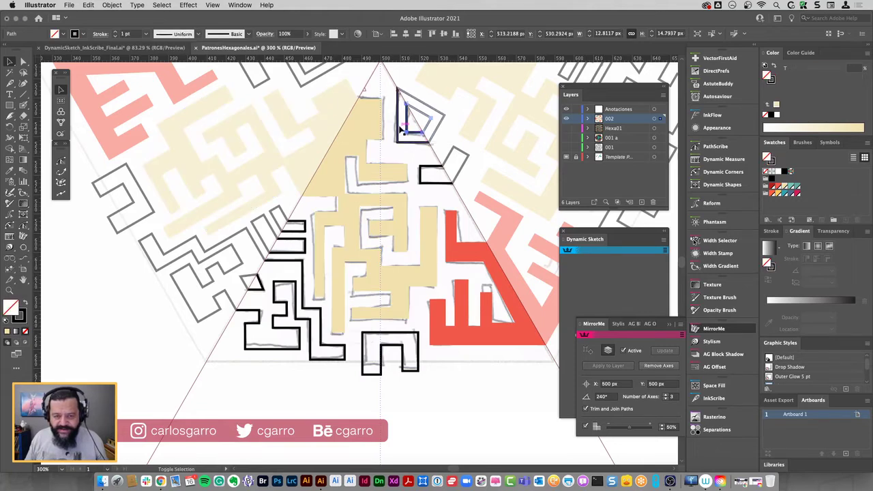
left_click(401, 131)
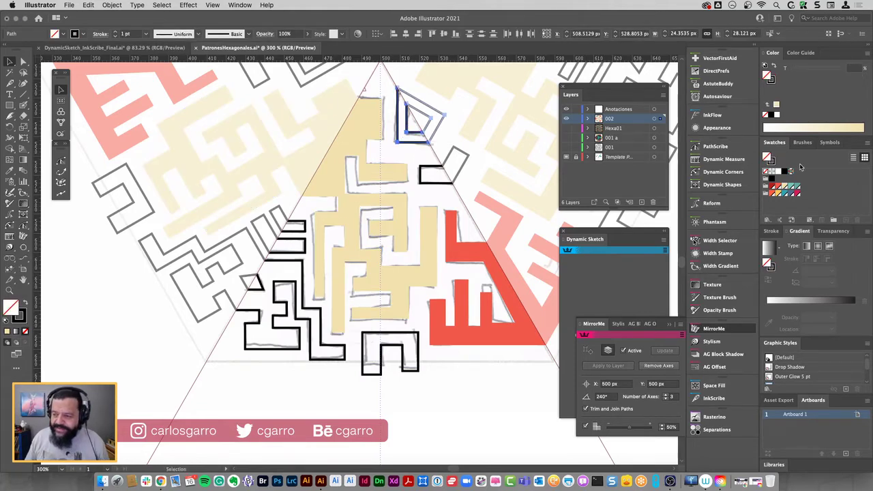
left_click(26, 302)
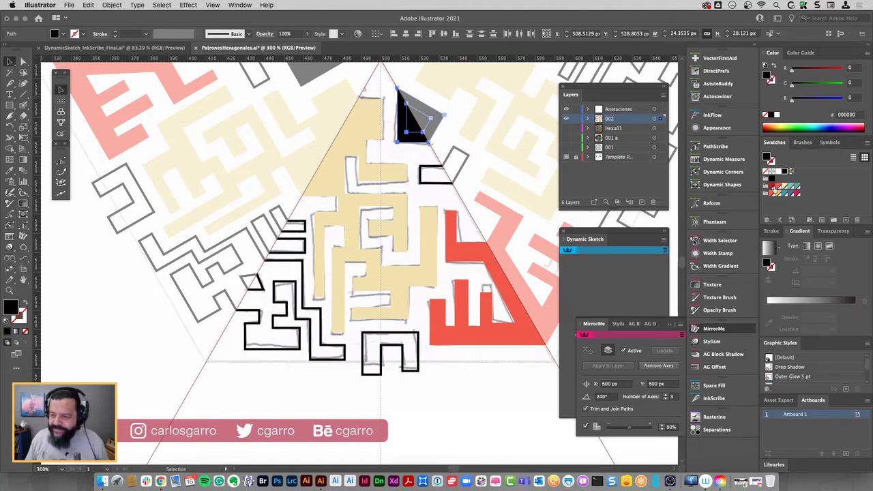
left_click(775, 186)
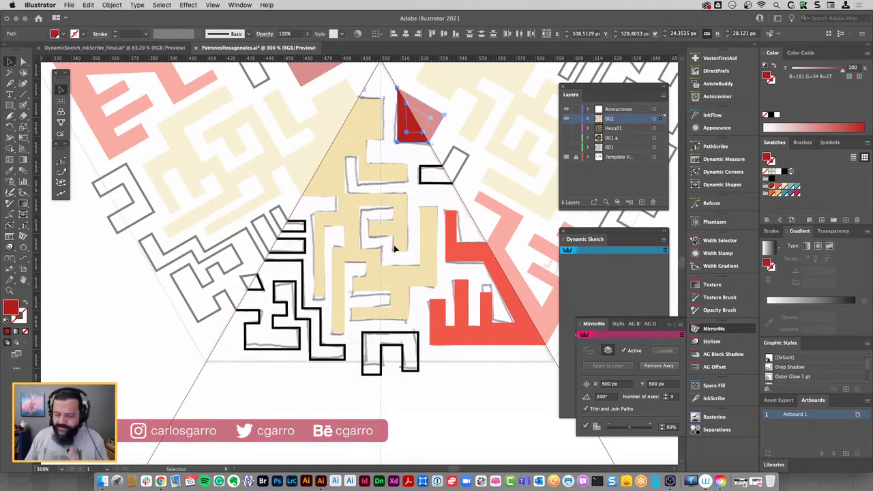
left_click_drag(434, 171, 393, 273)
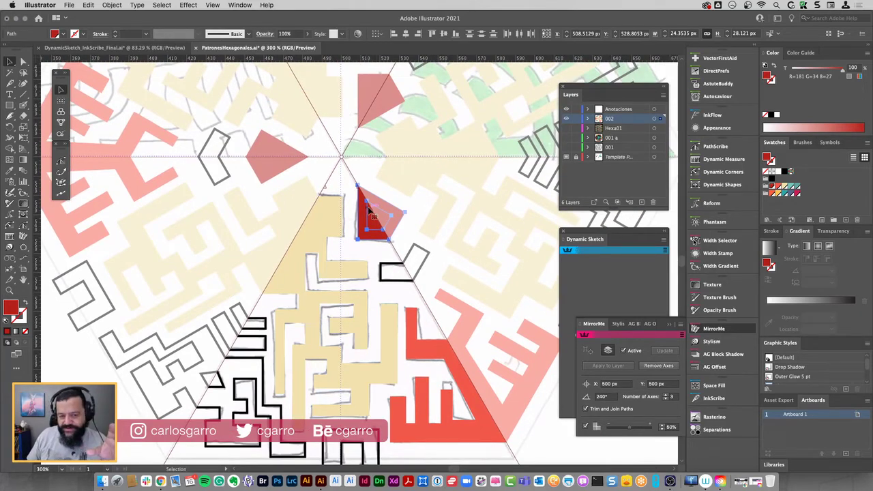
Make the dark red top triangle hollow as a compound path
key("a")
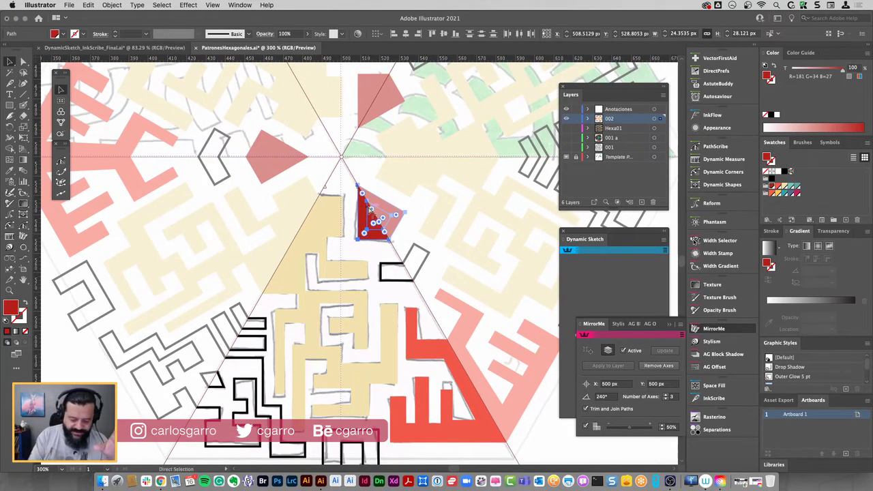
key("super+8")
key("v")
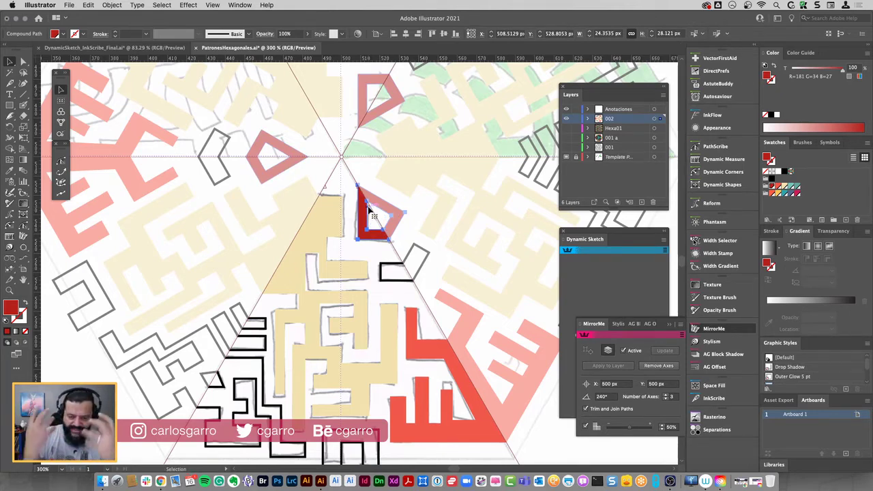
Fill the small angled piece below the triangle teal with no outline
left_click_drag(387, 269, 387, 269)
key("comma")
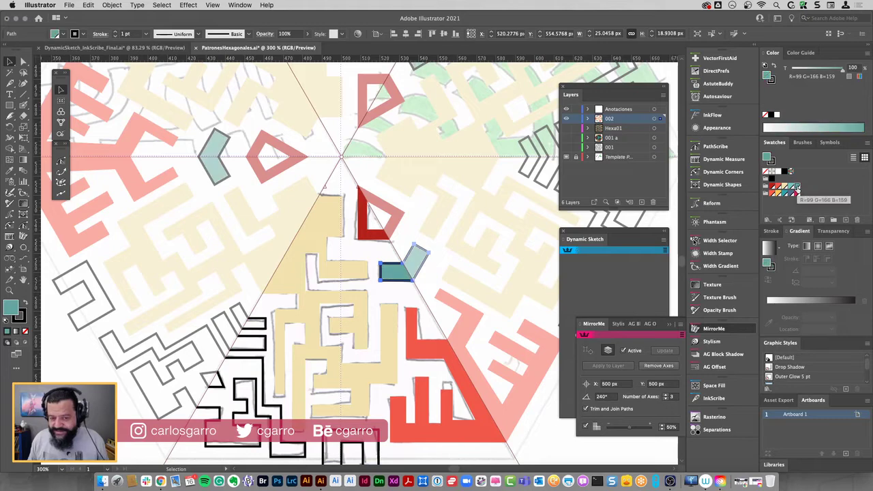
left_click(20, 318)
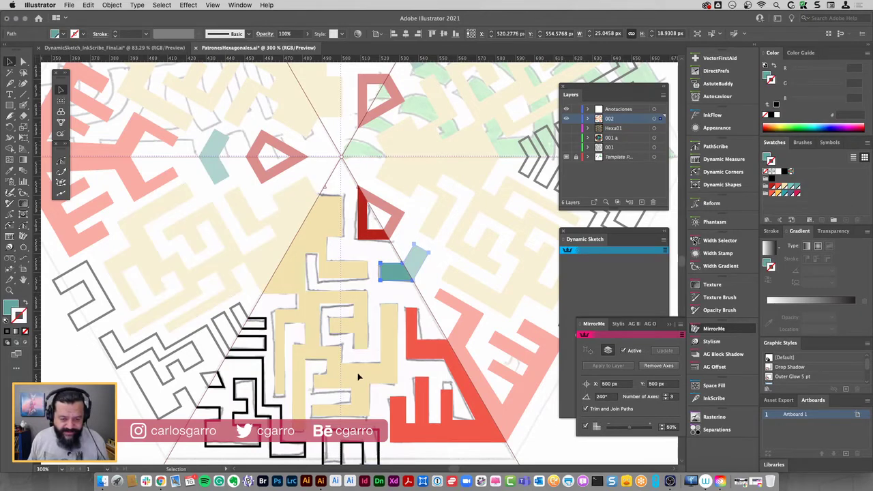
scroll(249, 371, "down", 5)
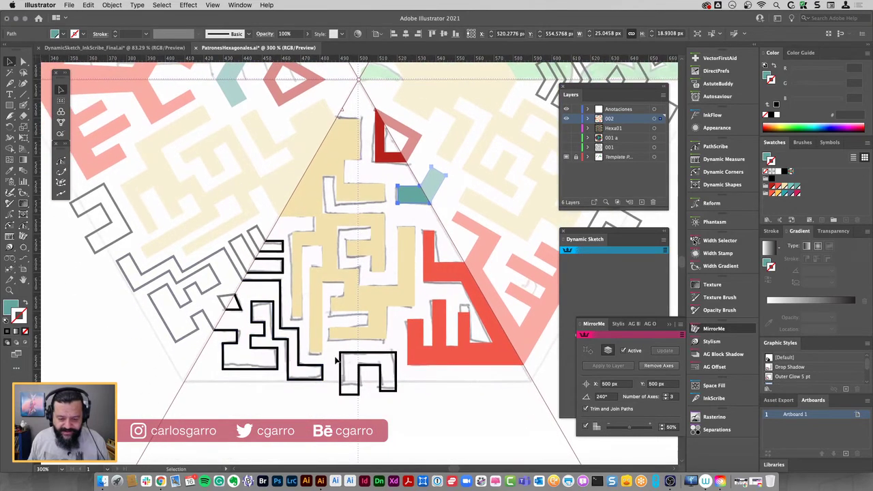
Fill the n-shaped bottom wall piece dark red
left_click(341, 356)
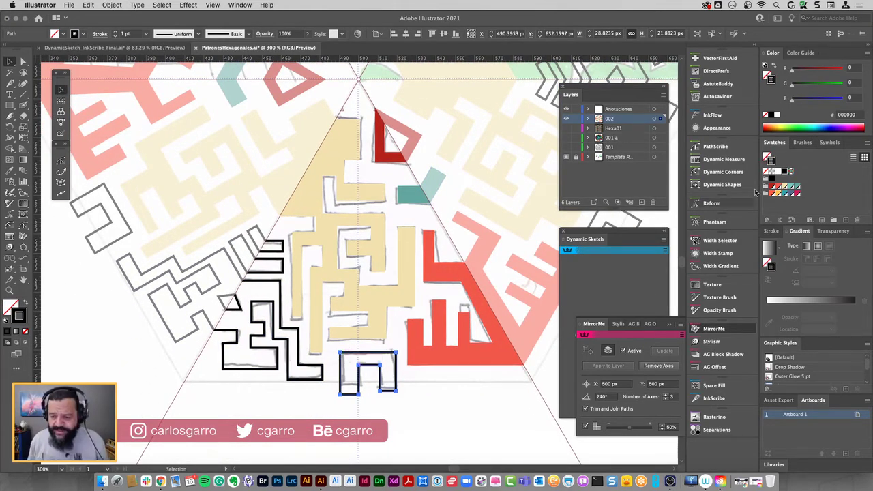
left_click(772, 191)
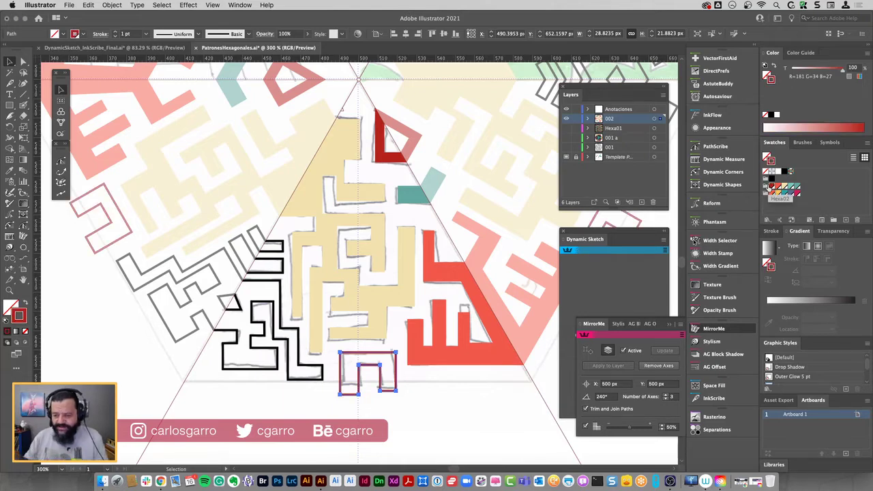
left_click(24, 302)
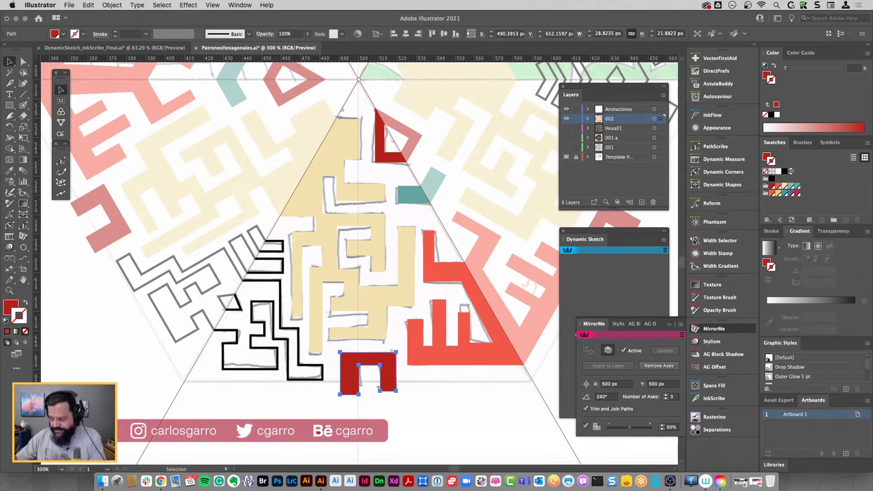
Fill a small maze segment near the left edge red
left_click(254, 345)
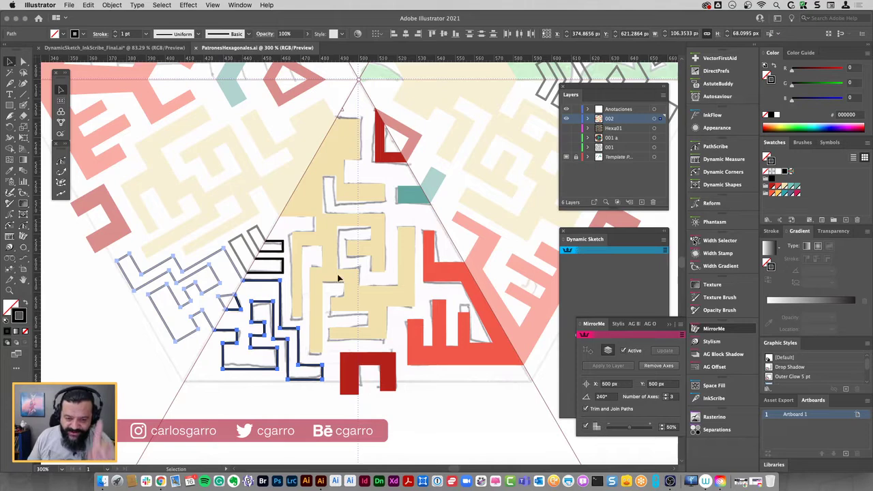
left_click(274, 263)
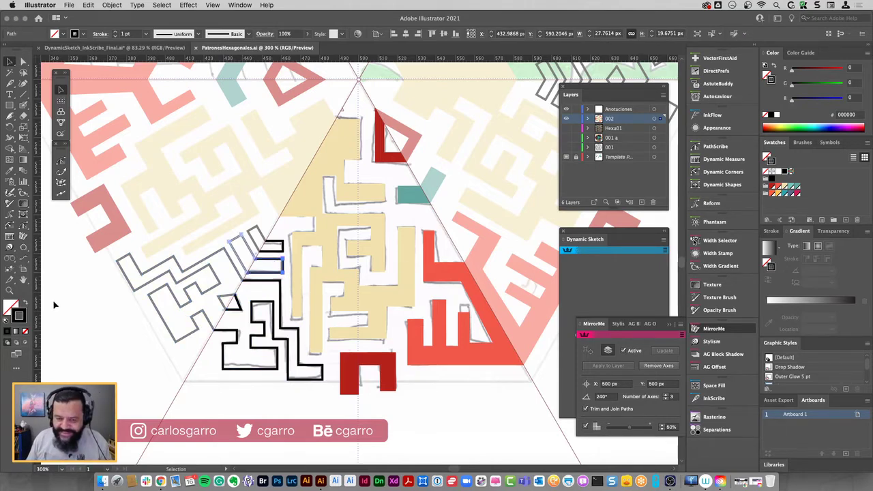
left_click(26, 304)
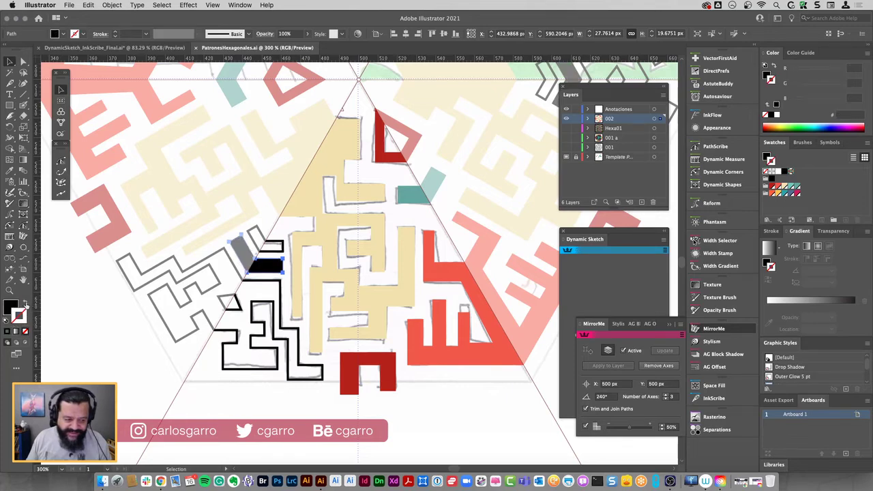
left_click(13, 307)
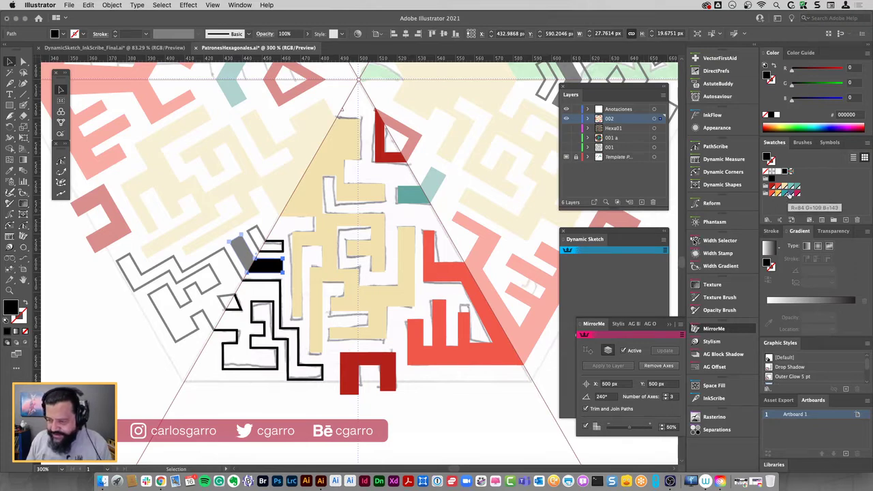
left_click(772, 193)
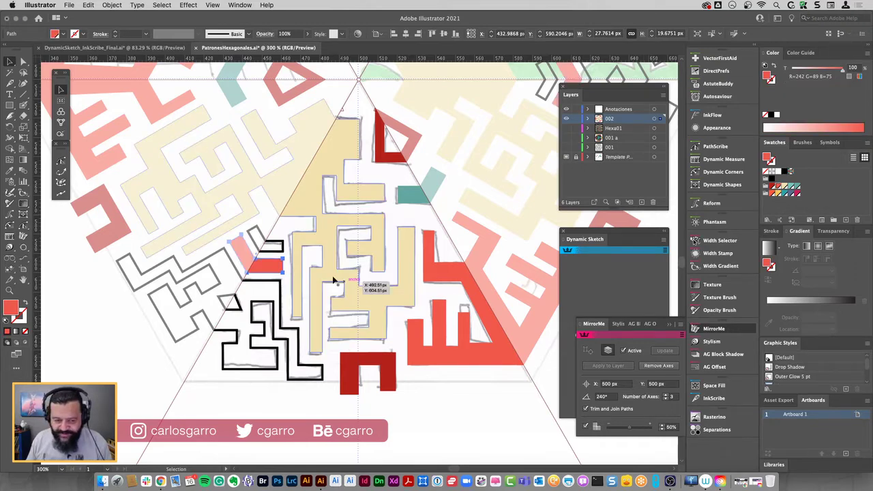
Fill the small outlined shape at the left edge dark red and zoom out to 150%
left_click(275, 243)
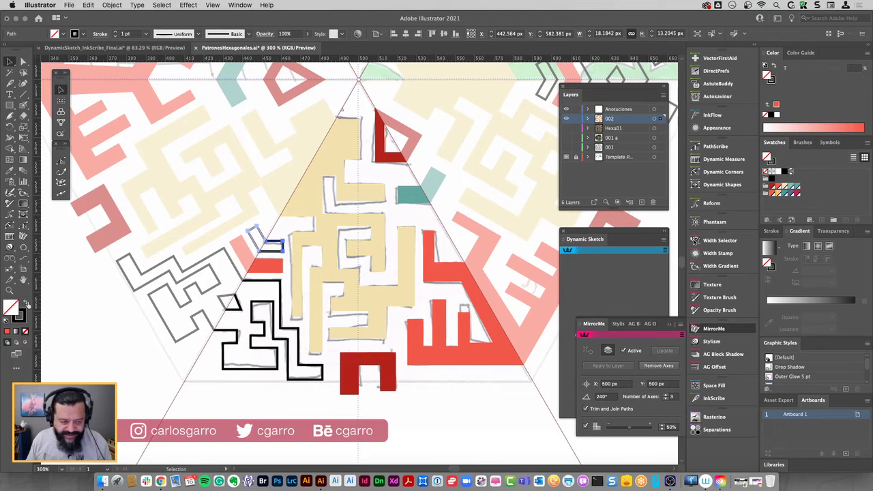
left_click(28, 305)
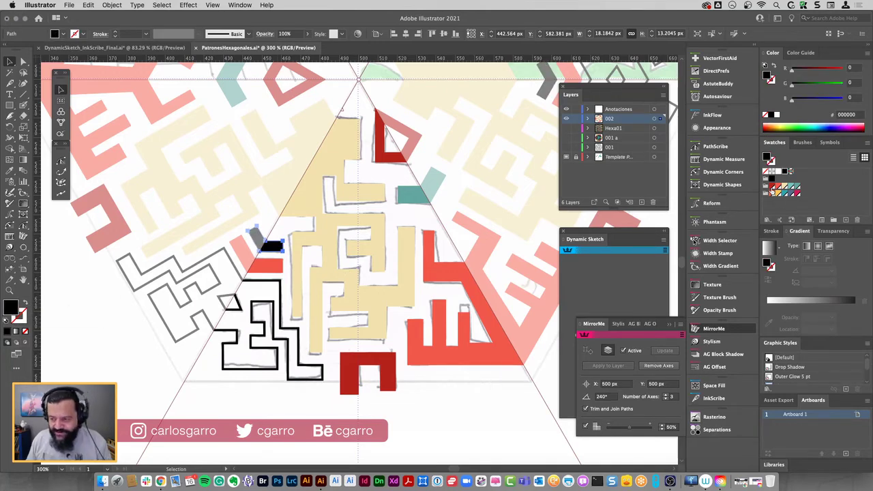
left_click(454, 417)
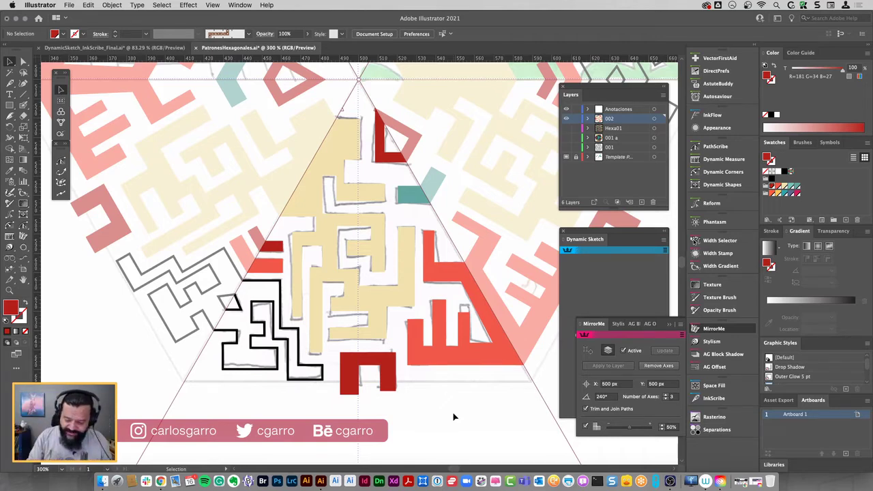
key("super+minus")
key("super+minus")
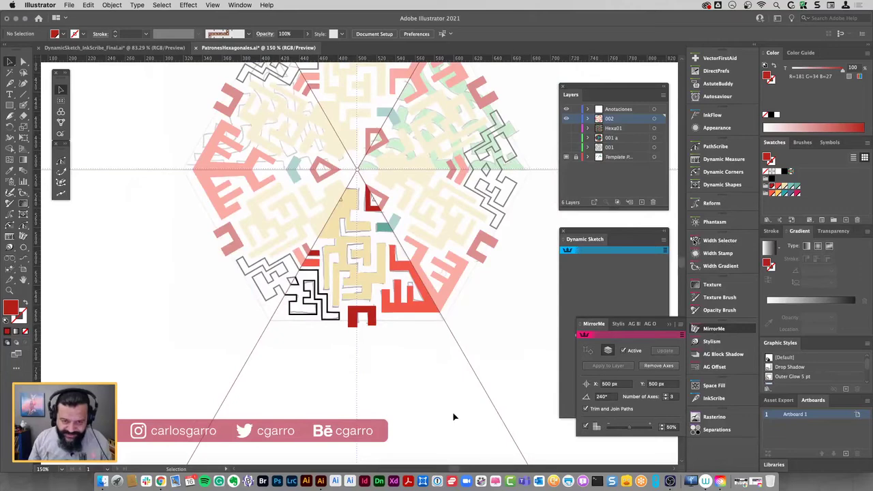
Duplicate layer 002 in the Layers panel
scroll(386, 385, "up", 2)
scroll(355, 368, "up", 3)
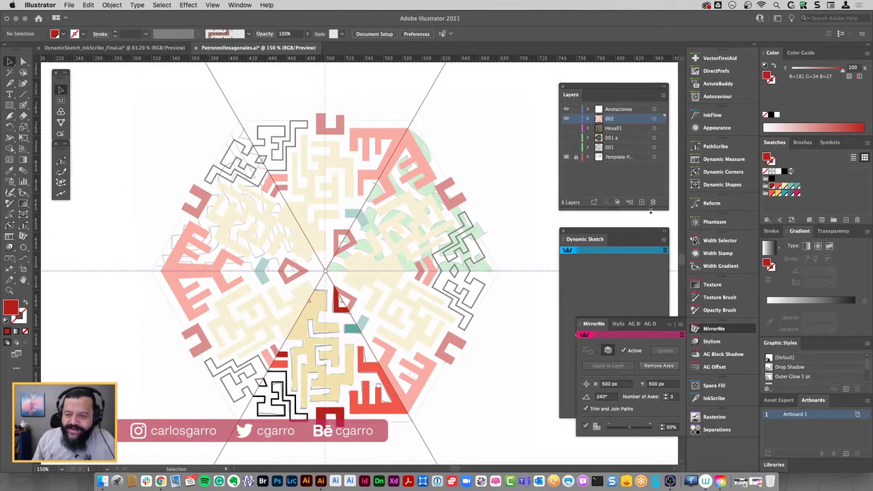
left_click(622, 191)
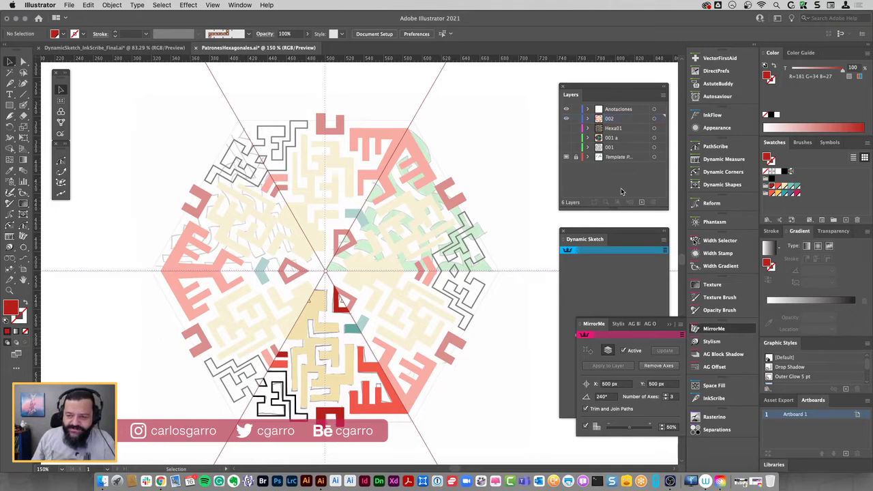
left_click(628, 120)
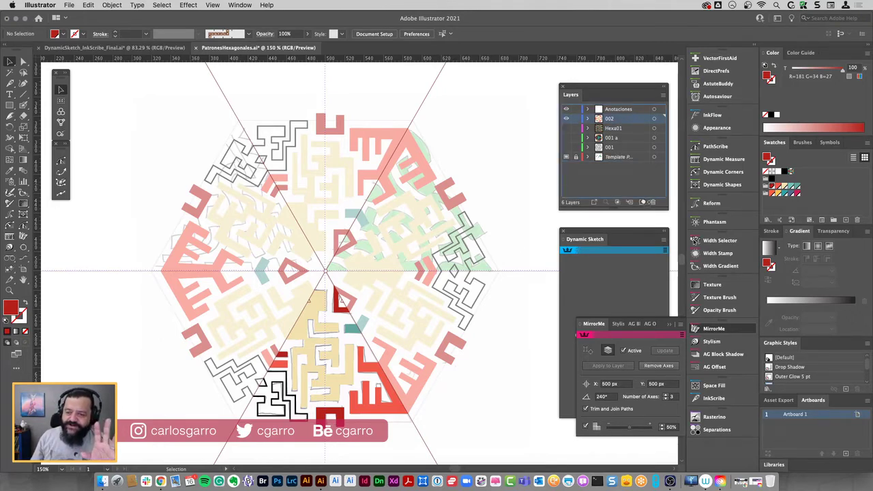
left_click_drag(613, 119, 641, 202)
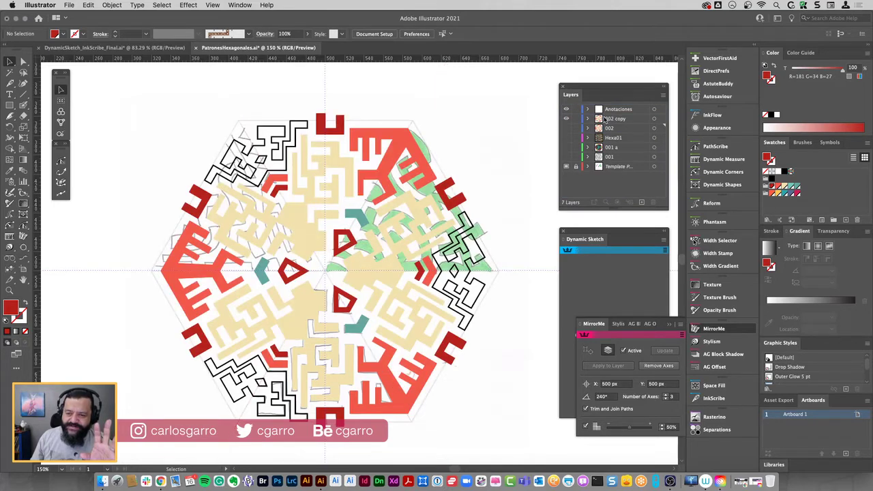
Rename the copy '002 a', remove the MirrorMe axes and hide the Template layer
left_click(618, 119)
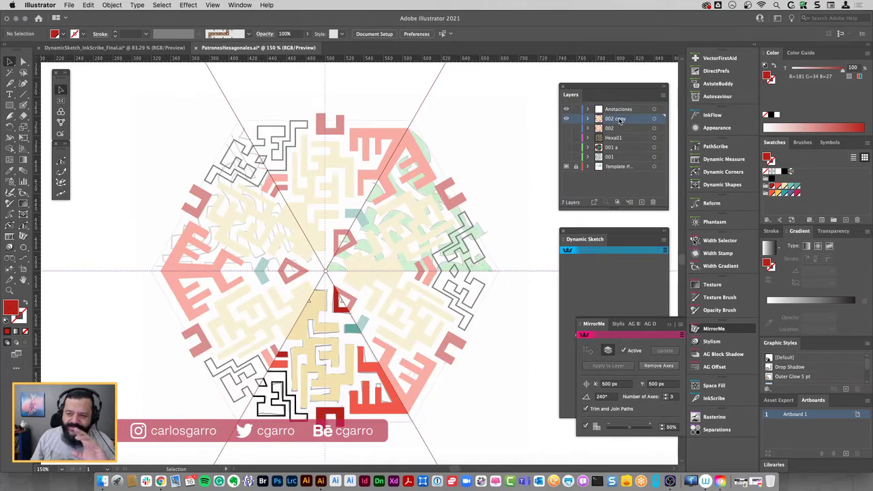
double_click(618, 119)
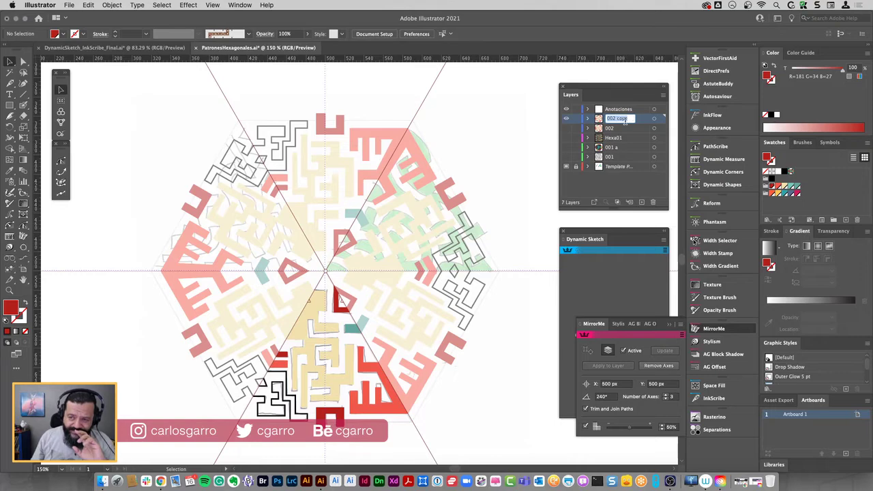
type("002")
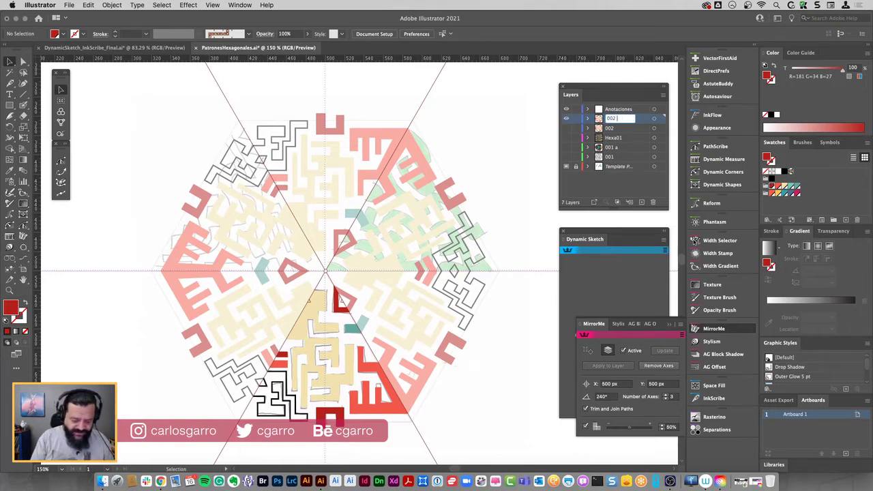
key("Return")
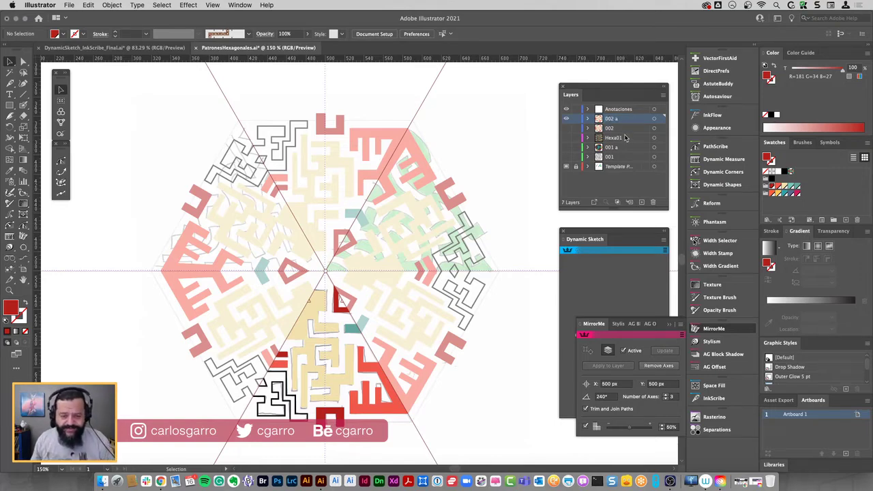
left_click(665, 367)
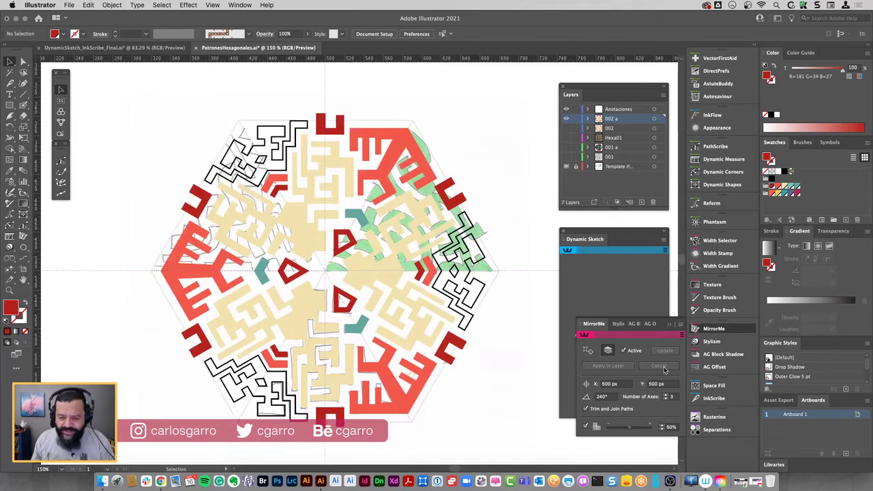
left_click(566, 167)
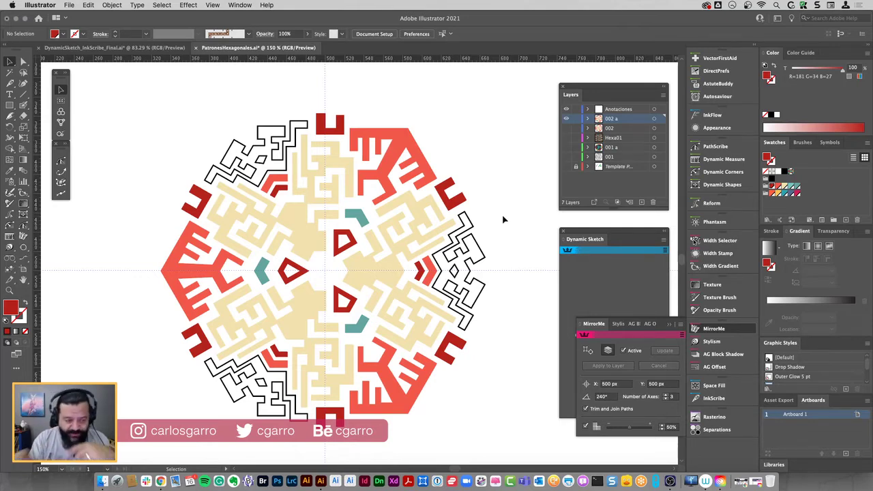
Draw an unfilled circle about 341 px across through three of the hexagon's corners
left_click(26, 247)
key("d")
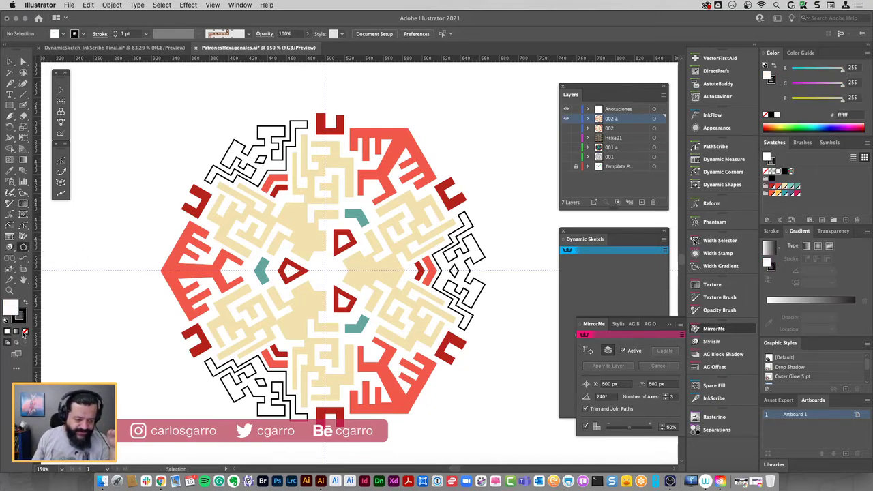
left_click(25, 332)
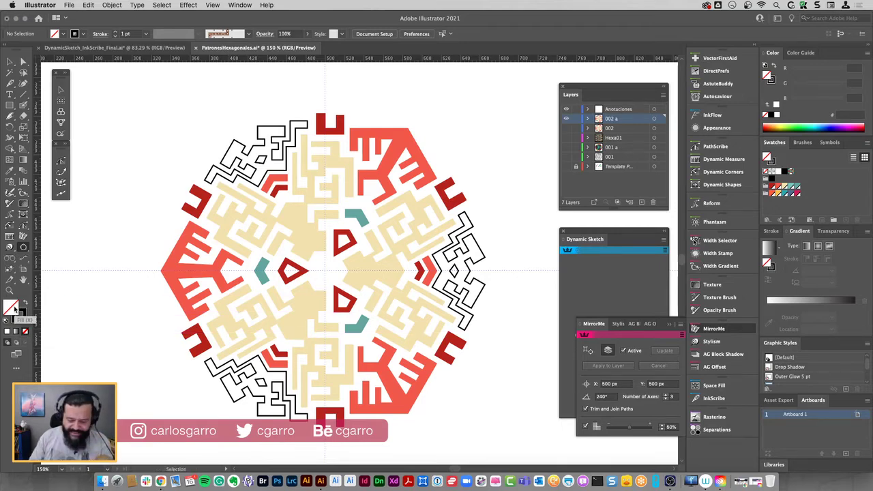
key("o")
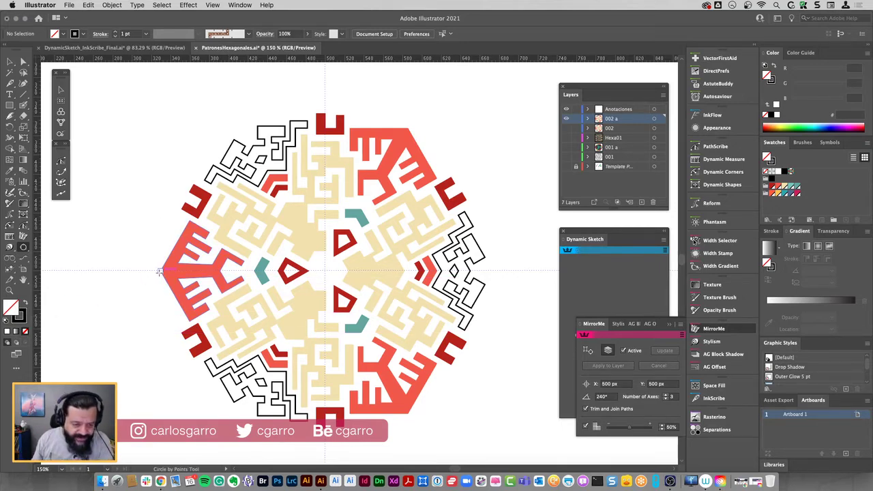
left_click_drag(162, 270, 408, 126)
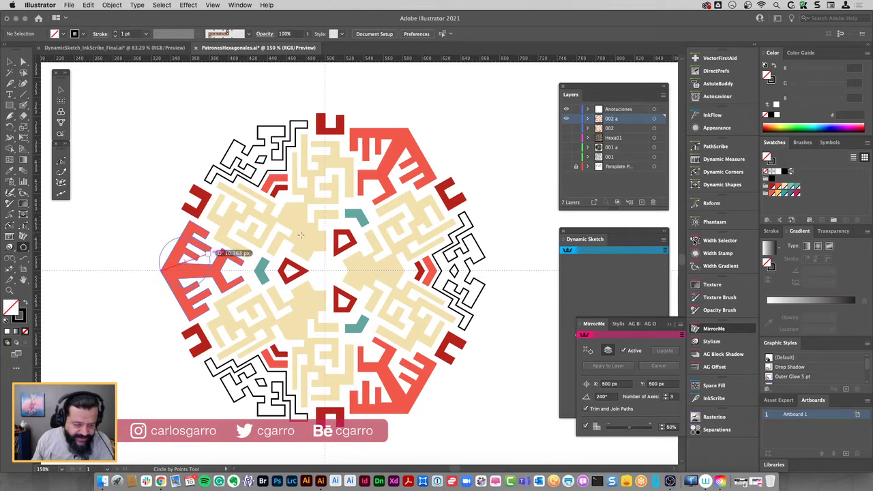
left_click(408, 127)
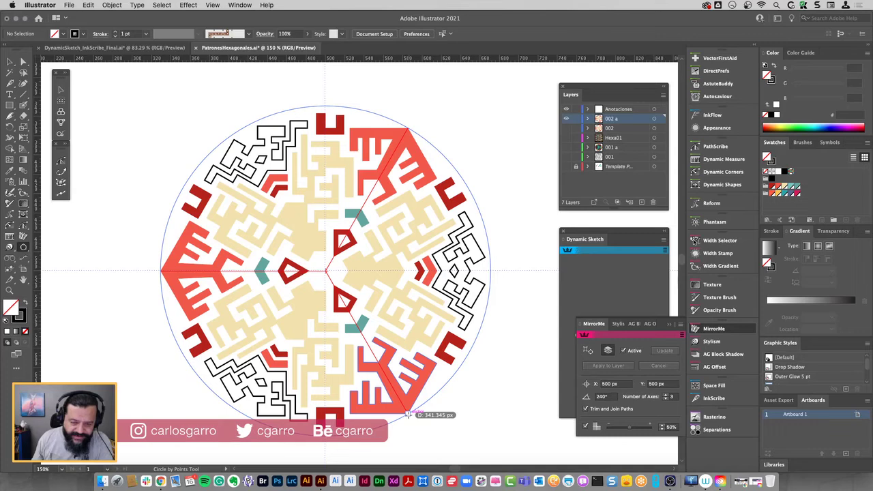
left_click(408, 414)
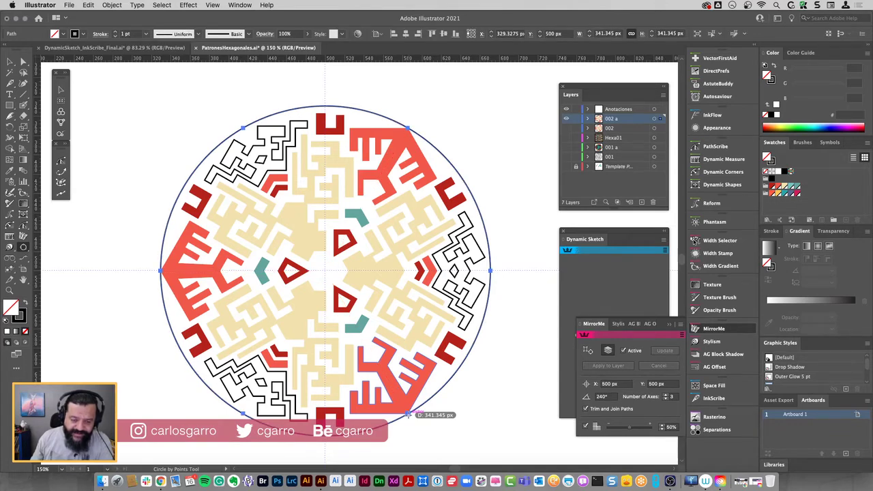
left_click(722, 185)
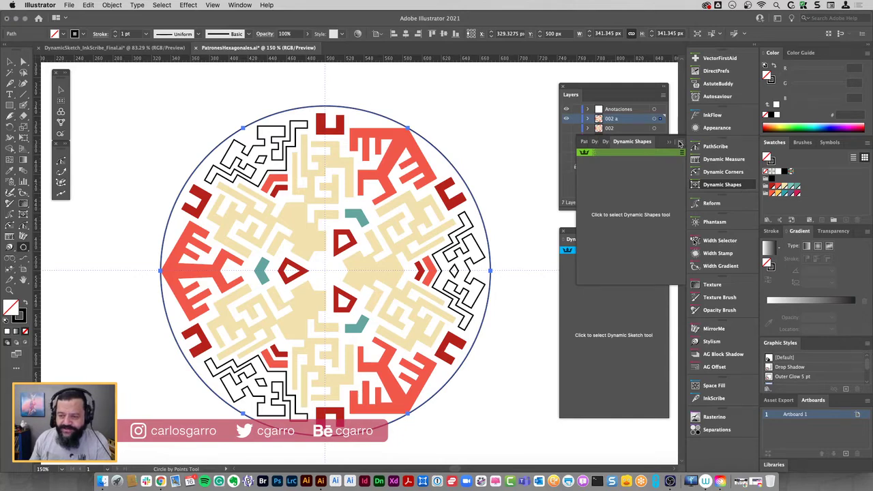
Convert the circle to a teal-filled dynamic hexagon, then switch to DynamicSketch_InkScribe_Final.ai
left_click(679, 143)
left_click(732, 190)
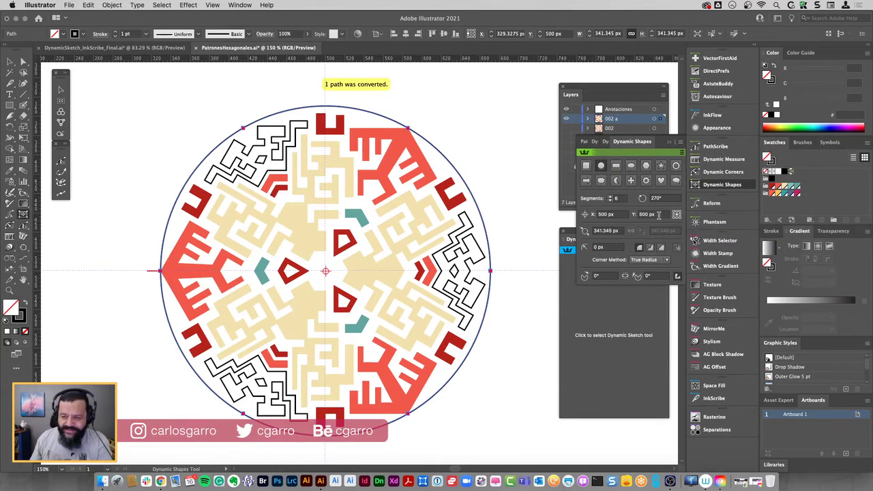
left_click(645, 166)
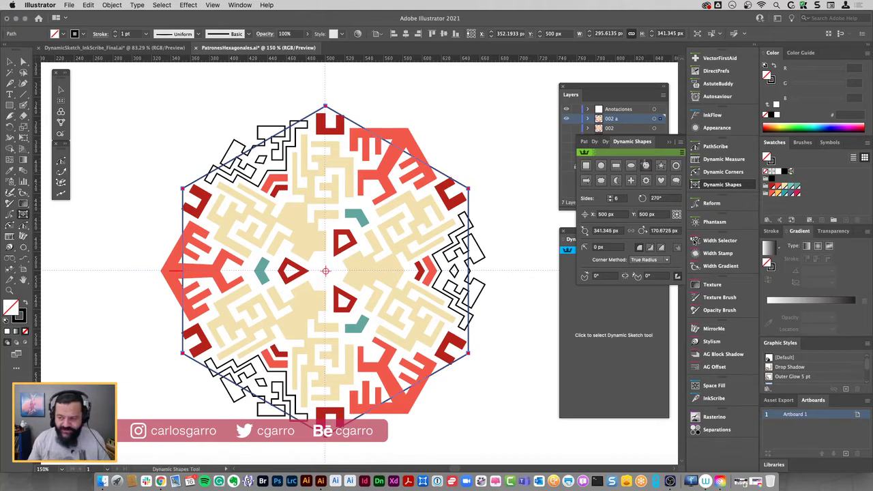
left_click(790, 187)
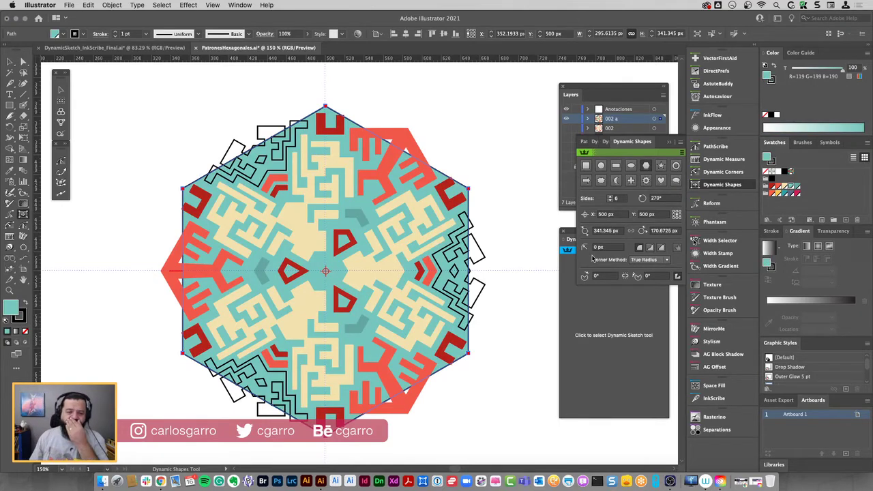
left_click(95, 48)
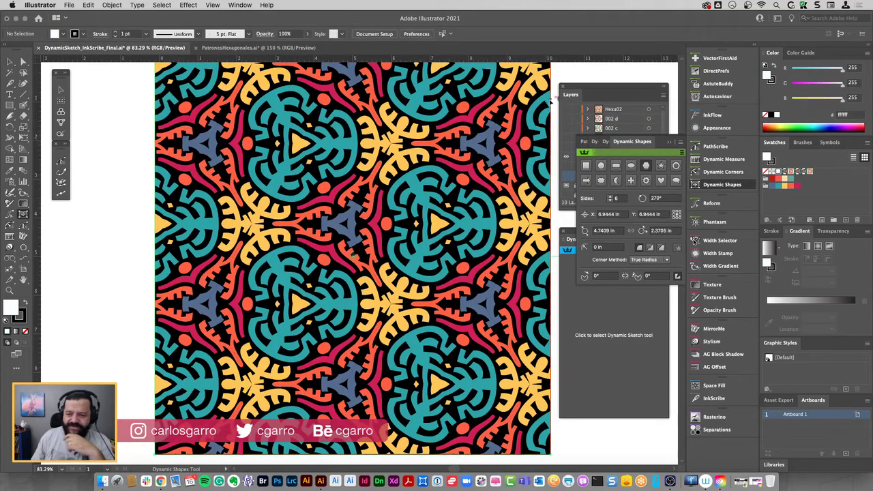
Hide the colourful pattern layer, show Hexa02, centre the view, and add Layer 11
left_click(670, 142)
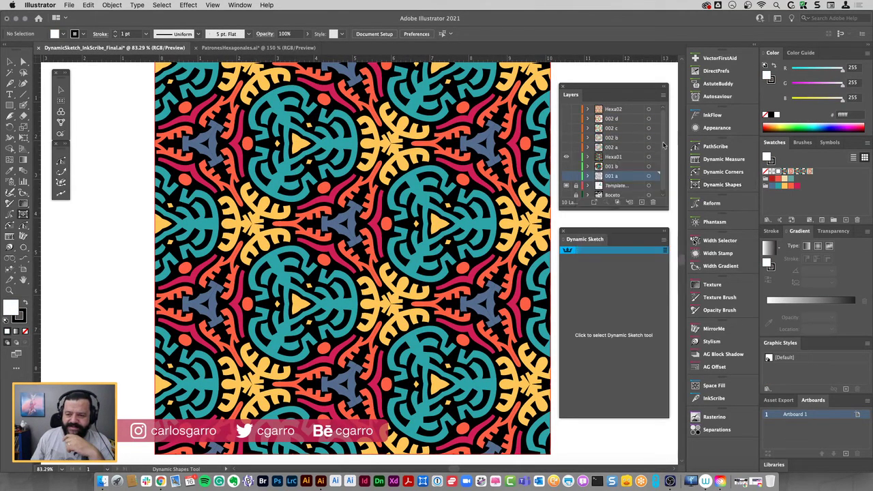
left_click(565, 158)
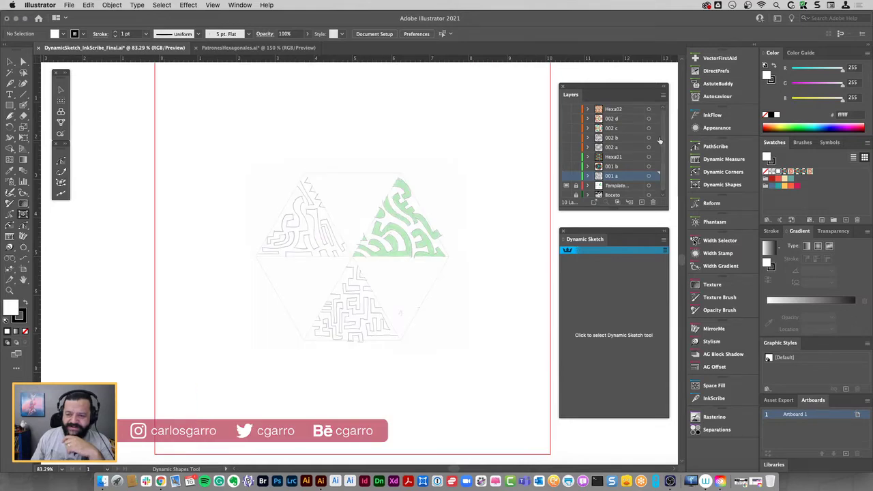
left_click(565, 109)
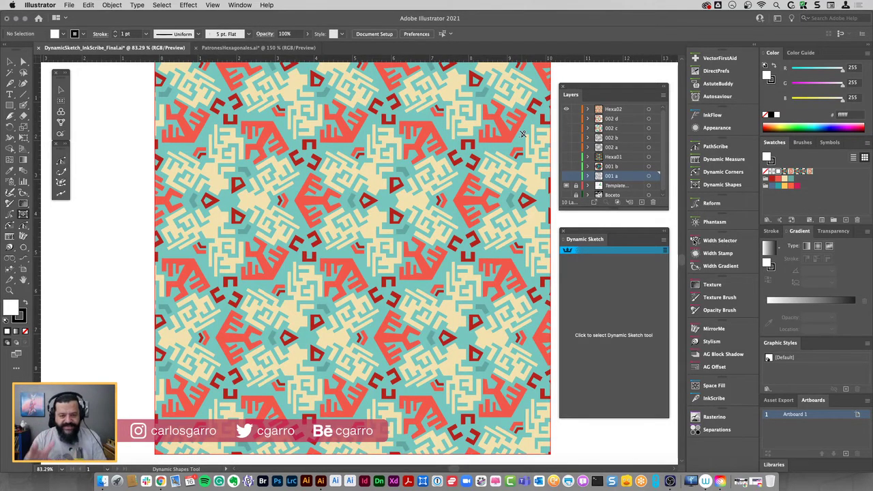
key("space")
left_click_drag(491, 174, 433, 205)
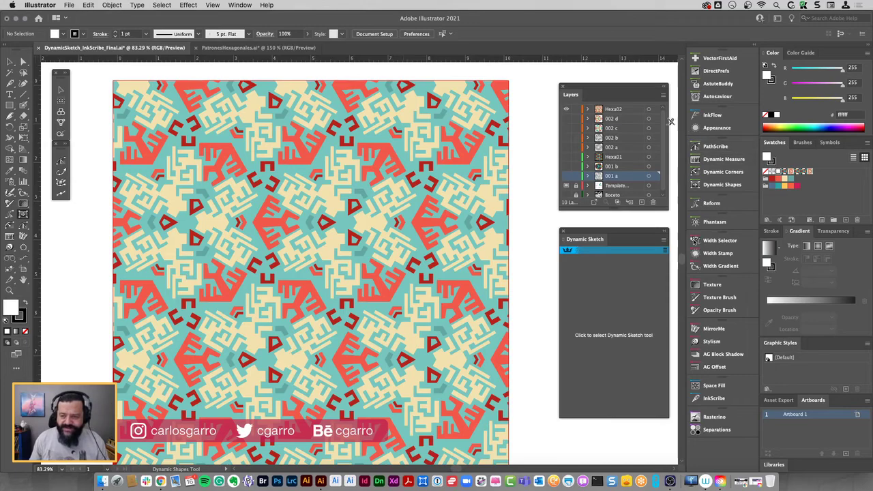
key("ctrl+l")
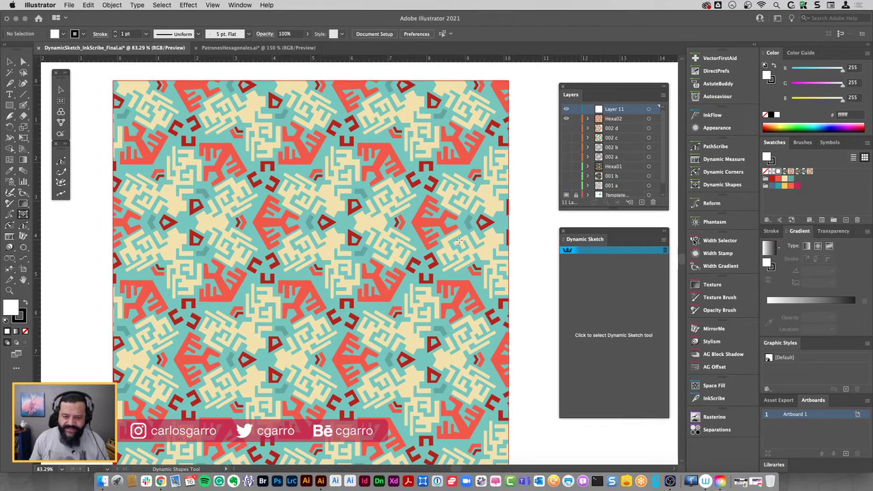
Paint rough Blob Brush sketch circles and a zigzag, undoing an accidental delete-all
key("shift+b")
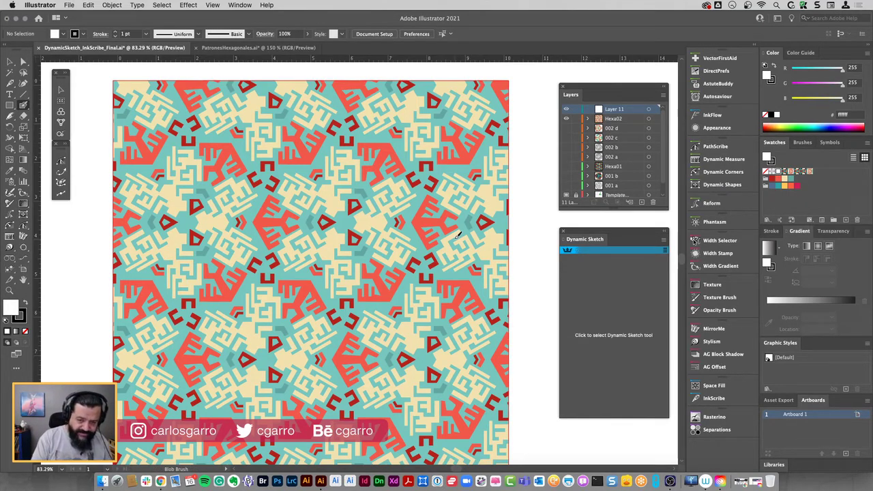
mouse_move(372, 251)
left_mouse_down()
mouse_move(417, 273)
mouse_move(372, 251)
left_mouse_up()
mouse_move(387, 132)
left_mouse_down()
mouse_move(348, 167)
mouse_move(395, 129)
left_mouse_up()
left_click_drag(293, 176, 265, 186)
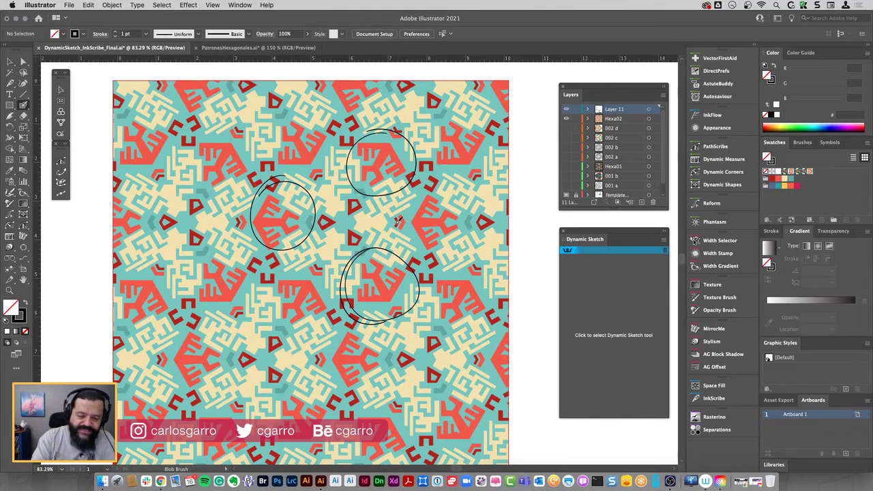
left_click_drag(386, 210, 442, 230)
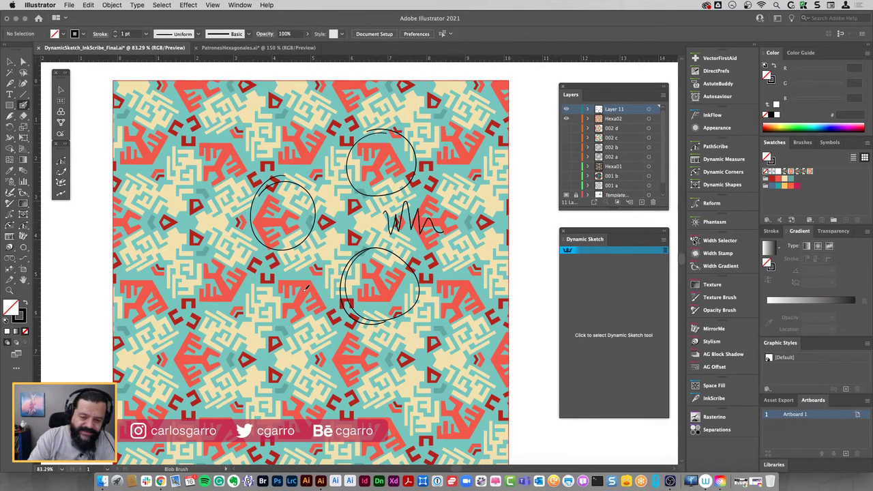
mouse_move(300, 273)
left_mouse_down()
mouse_move(318, 283)
mouse_move(322, 307)
left_mouse_up()
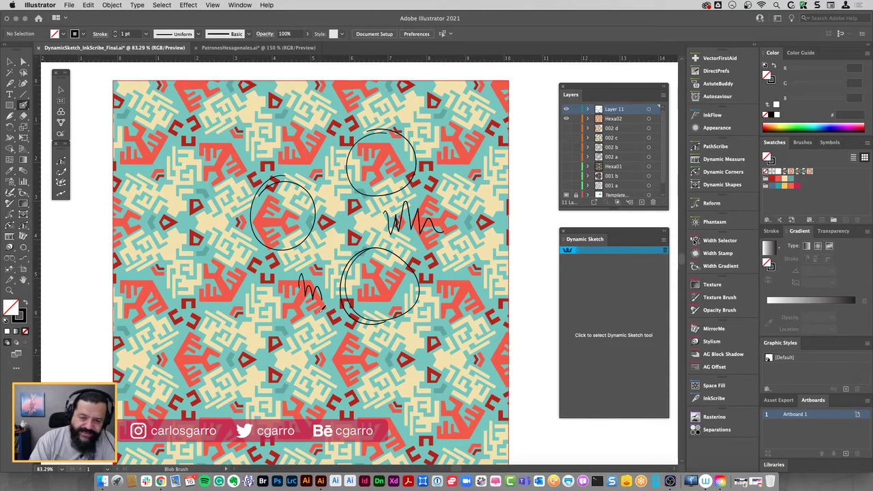
key("ctrl+a")
key("Delete")
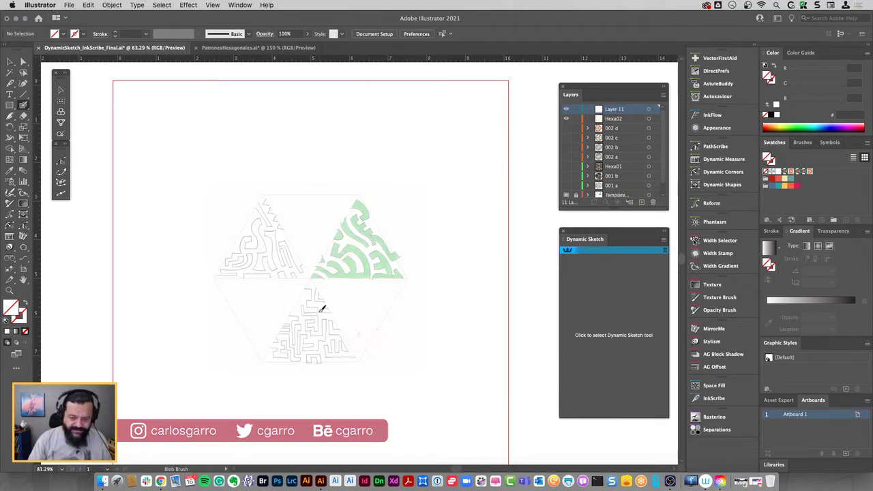
key("ctrl+z")
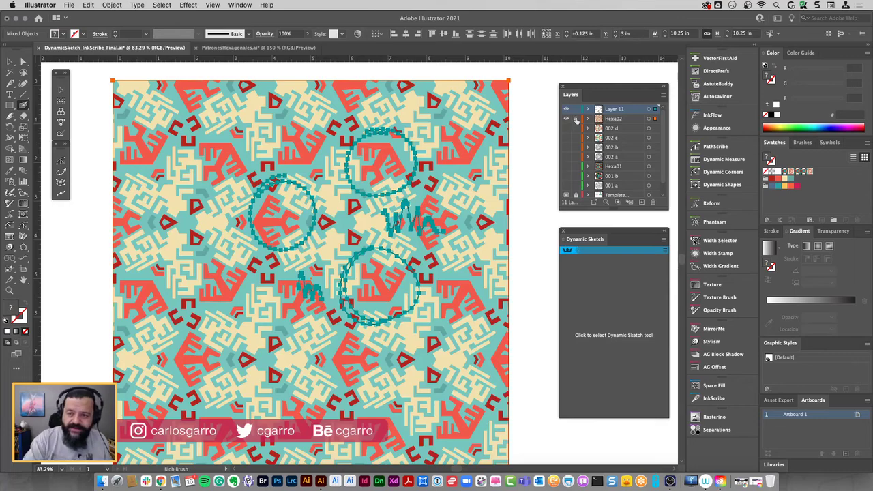
Lock Hexa02, delete the sketch circles, and draw a black circle with an arrow toward the centre
left_click(576, 119)
key("Delete")
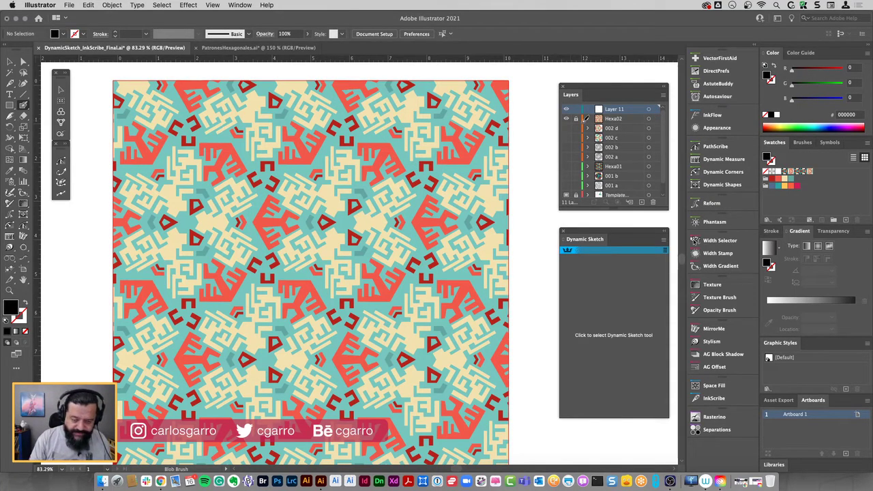
mouse_move(386, 130)
left_mouse_down()
mouse_move(403, 191)
mouse_move(365, 134)
left_mouse_up()
key("shift+x")
left_click_drag(367, 189, 312, 276)
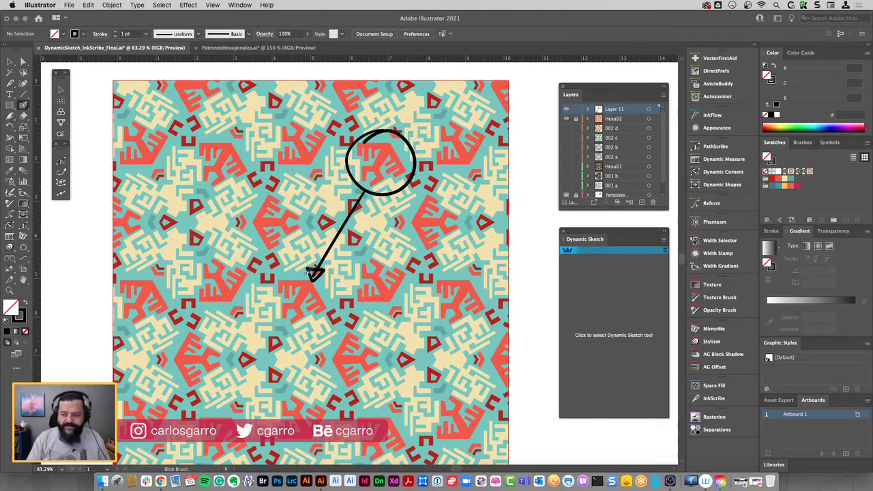
Hide Hexa02 and the template image, show the 002 d tile layer, and lock it
left_click(566, 118)
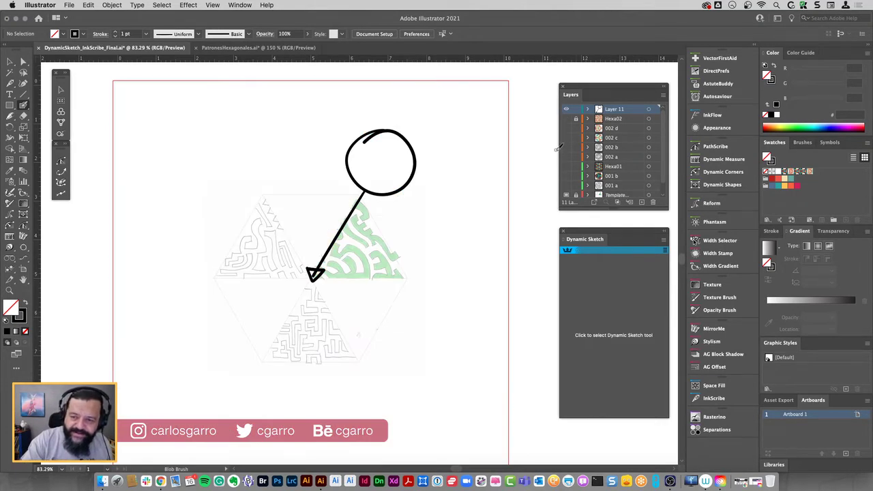
left_click(565, 128)
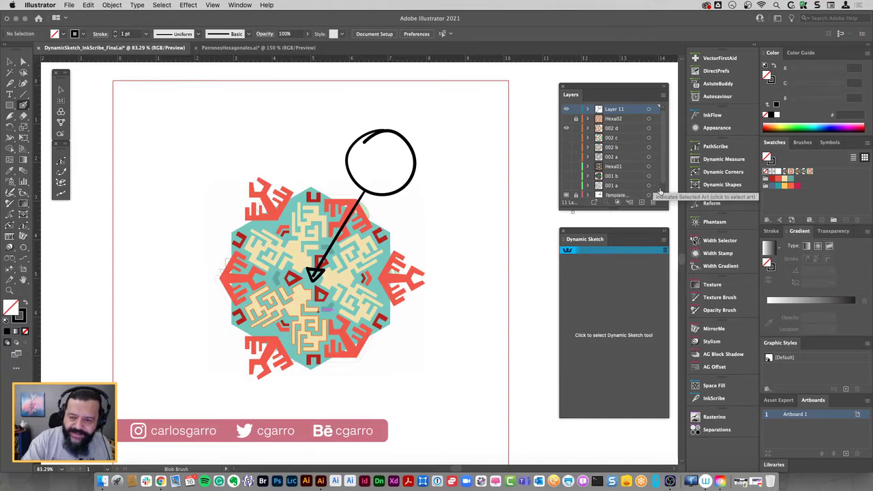
scroll(663, 186, "down", 1)
scroll(663, 187, "down", 1)
left_click(566, 184)
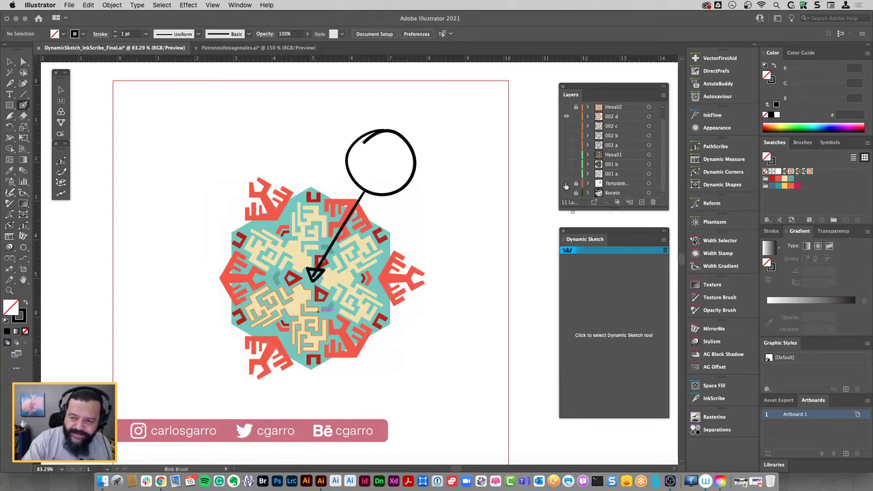
key("v")
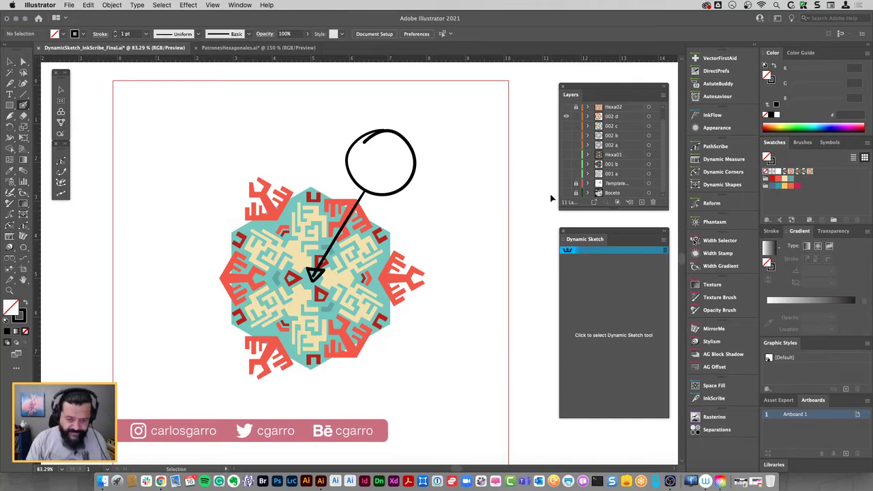
key("shift+b")
scroll(658, 109, "up", 1)
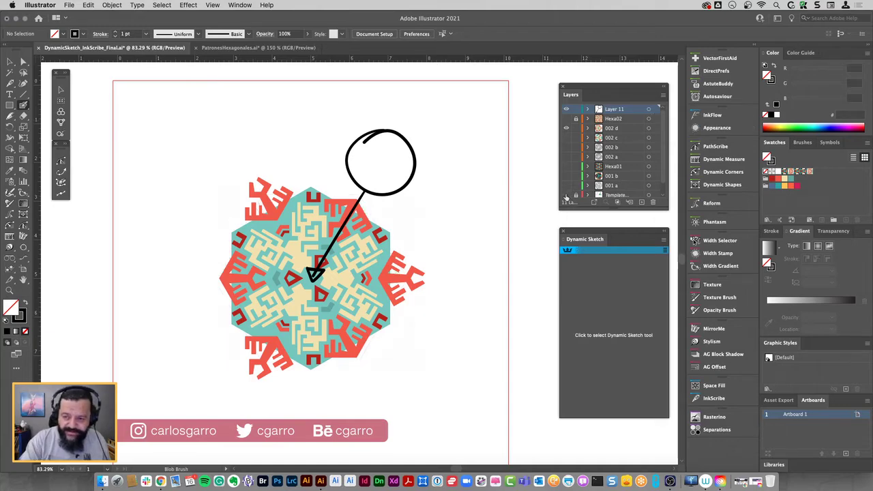
key("ctrl+a")
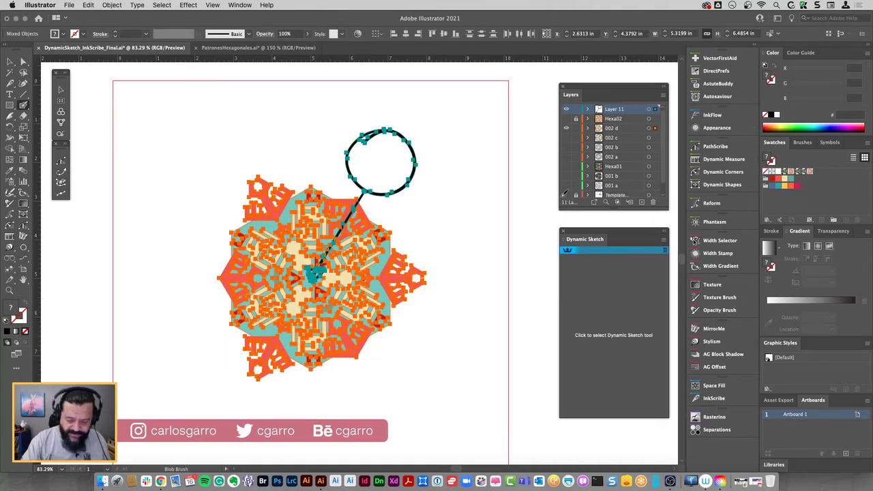
left_click(575, 128)
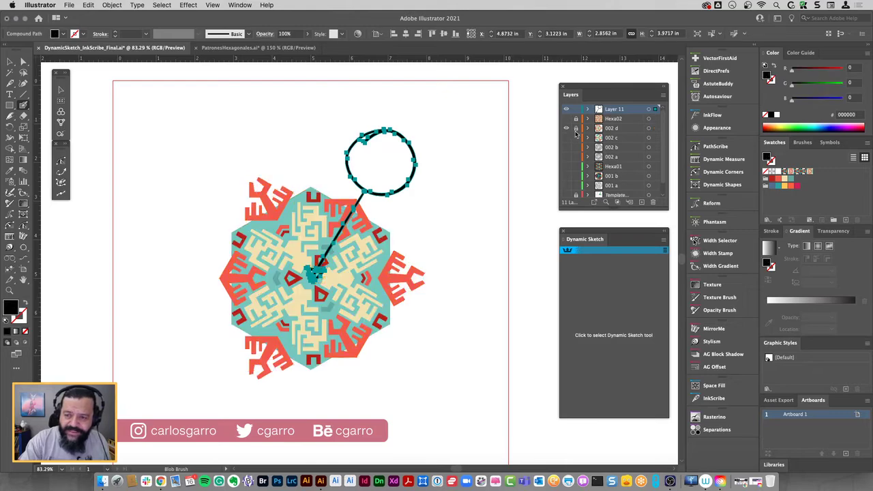
left_click(574, 142)
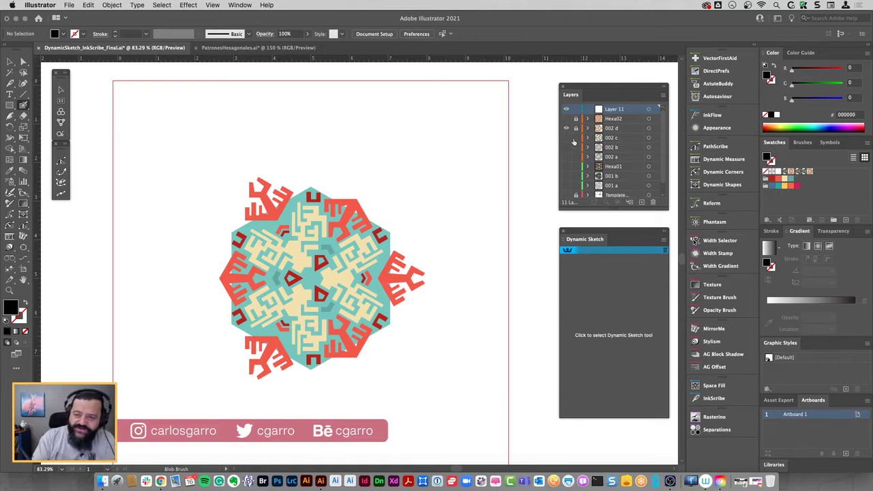
Blob Brush circles around three red arms with arrows to the centre, then hide 002 d
left_click_drag(327, 187, 345, 181)
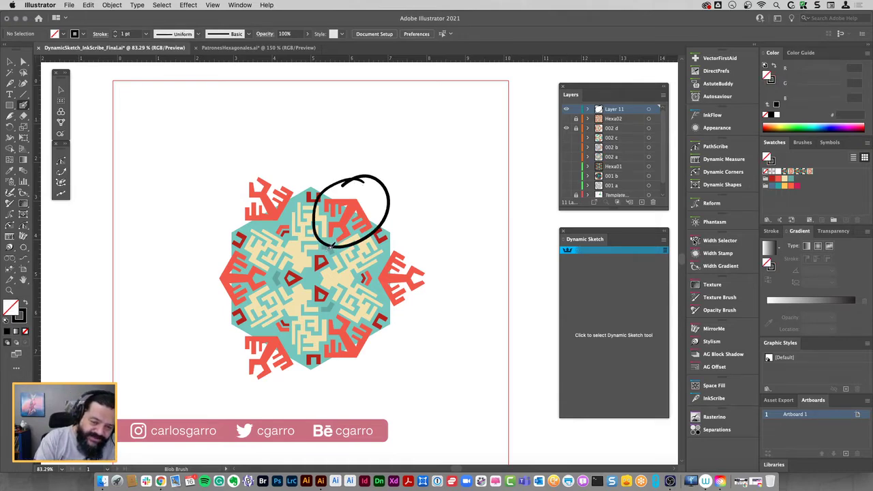
mouse_move(331, 247)
left_mouse_down()
mouse_move(281, 329)
mouse_move(292, 330)
left_mouse_up()
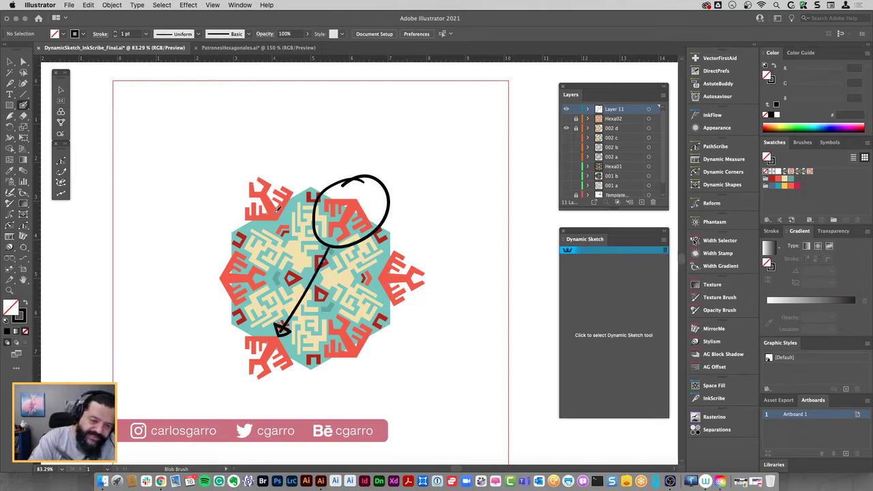
mouse_move(271, 164)
left_mouse_down()
mouse_move(303, 206)
mouse_move(290, 217)
mouse_move(313, 291)
mouse_move(334, 314)
left_mouse_up()
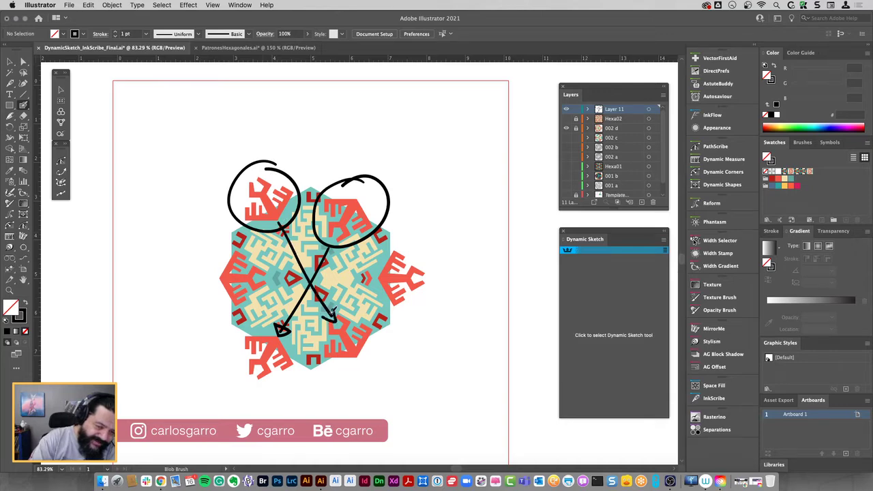
mouse_move(266, 247)
left_mouse_down()
mouse_move(242, 317)
mouse_move(269, 259)
mouse_move(292, 276)
mouse_move(377, 273)
mouse_move(365, 285)
left_mouse_up()
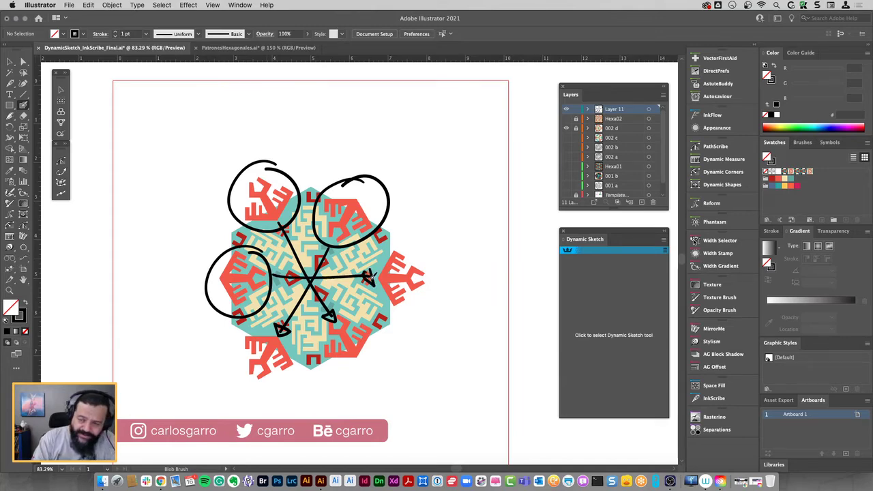
left_click(566, 127)
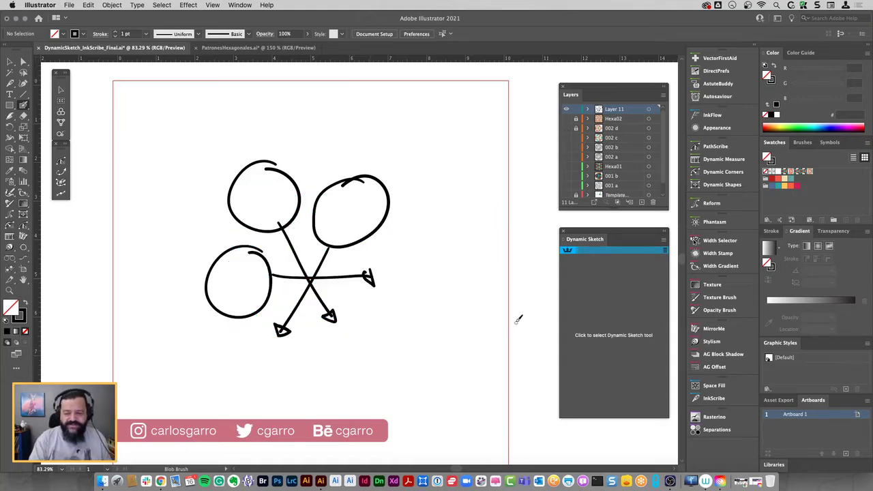
Sketch a box with a circle, arrow, side measurement and star on empty canvas
left_click_drag(518, 318, 224, 312)
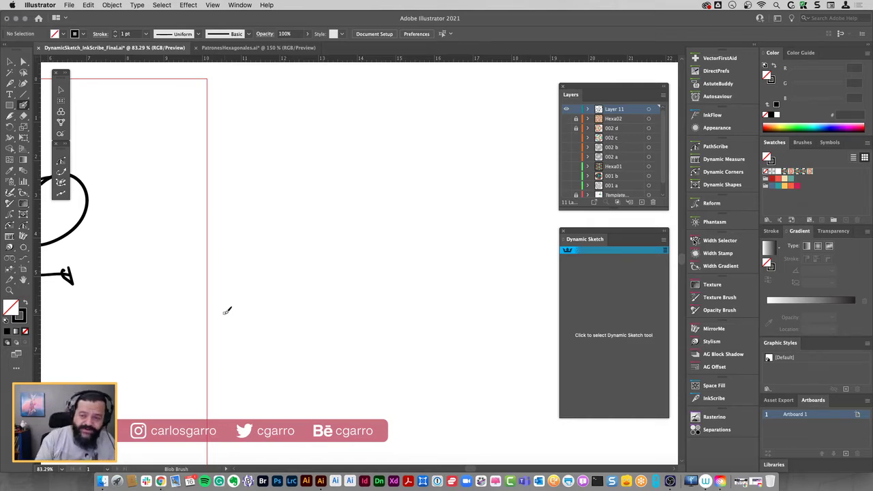
left_click_drag(301, 156, 311, 322)
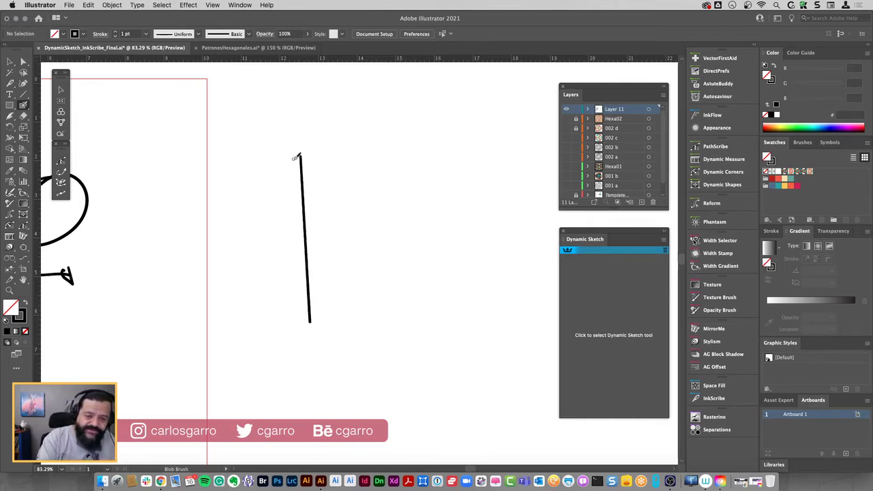
mouse_move(295, 158)
left_mouse_down()
mouse_move(439, 148)
mouse_move(448, 287)
mouse_move(301, 300)
left_mouse_up()
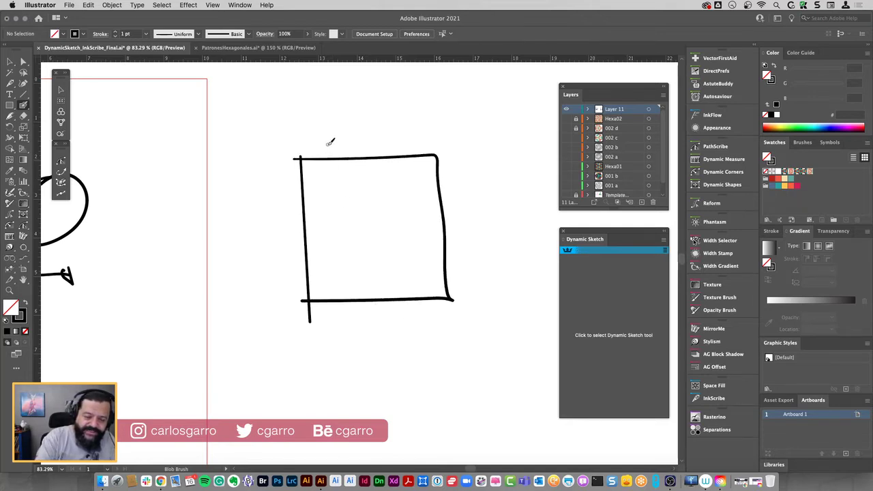
mouse_move(335, 137)
left_mouse_down()
mouse_move(358, 146)
mouse_move(326, 158)
left_mouse_up()
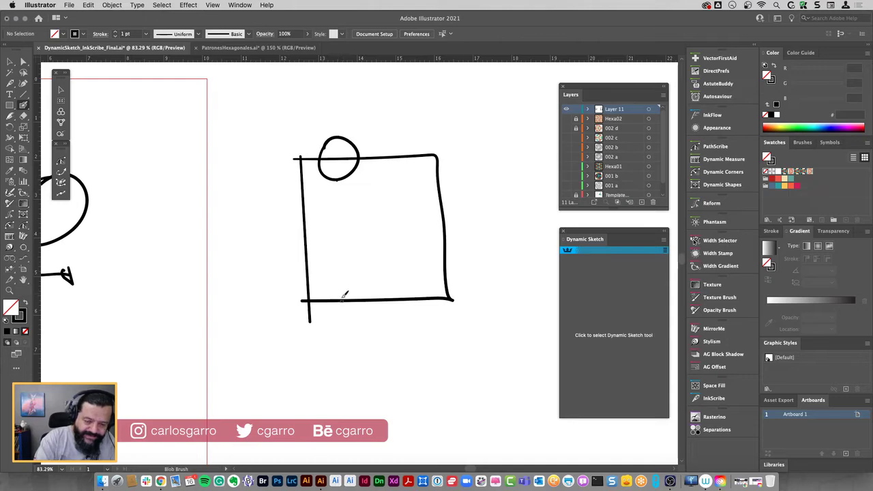
left_click_drag(338, 179, 342, 287)
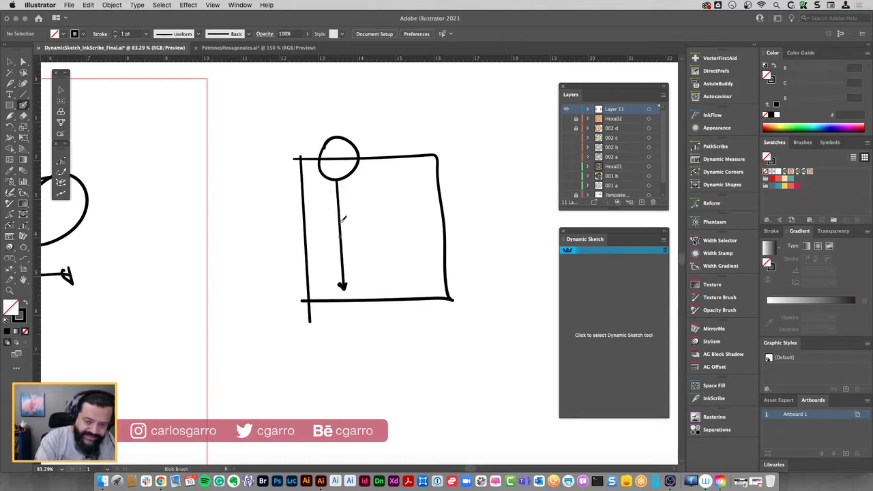
left_click_drag(445, 155, 484, 156)
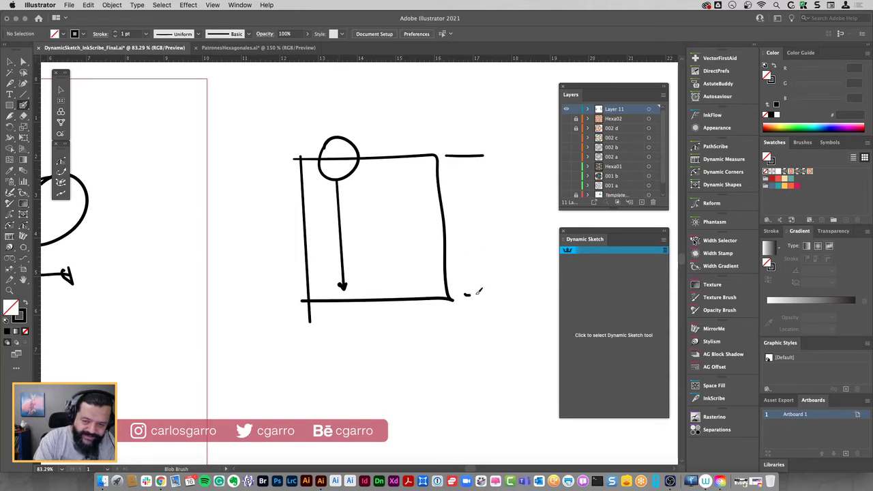
left_click_drag(479, 291, 489, 294)
left_click_drag(463, 139, 469, 308)
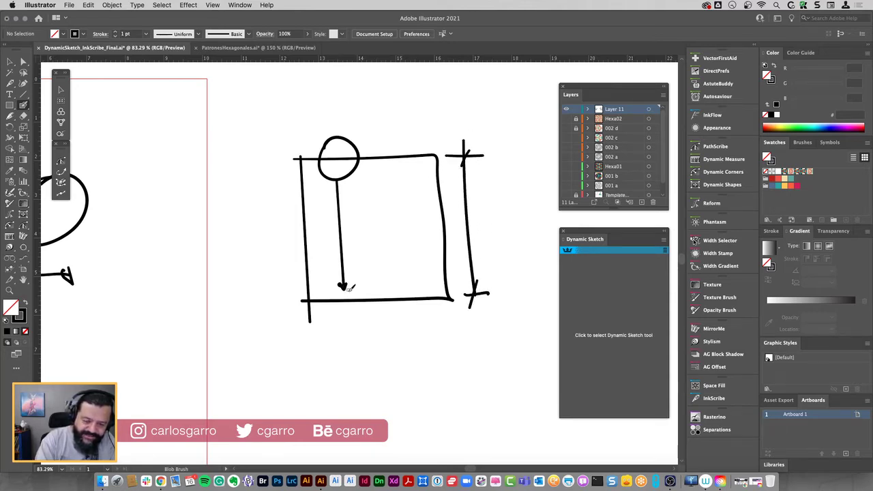
left_click_drag(337, 290, 351, 286)
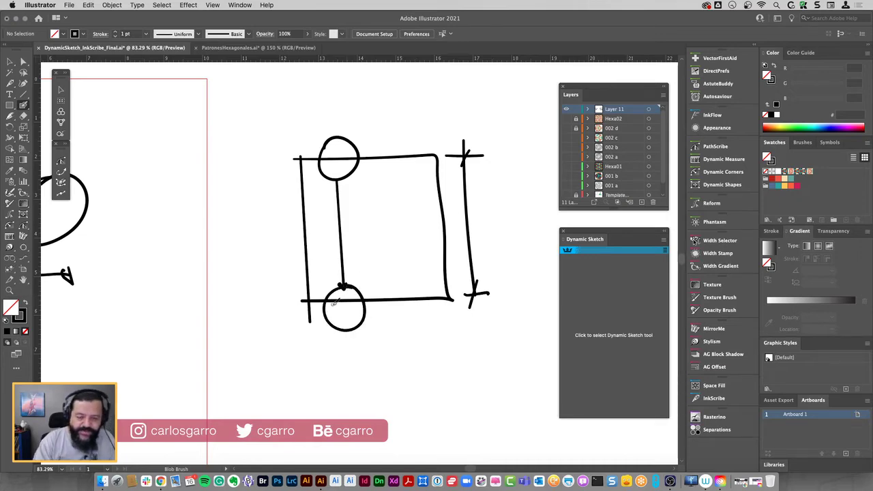
mouse_move(277, 251)
left_mouse_down()
mouse_move(273, 225)
mouse_move(307, 233)
mouse_move(276, 261)
left_mouse_up()
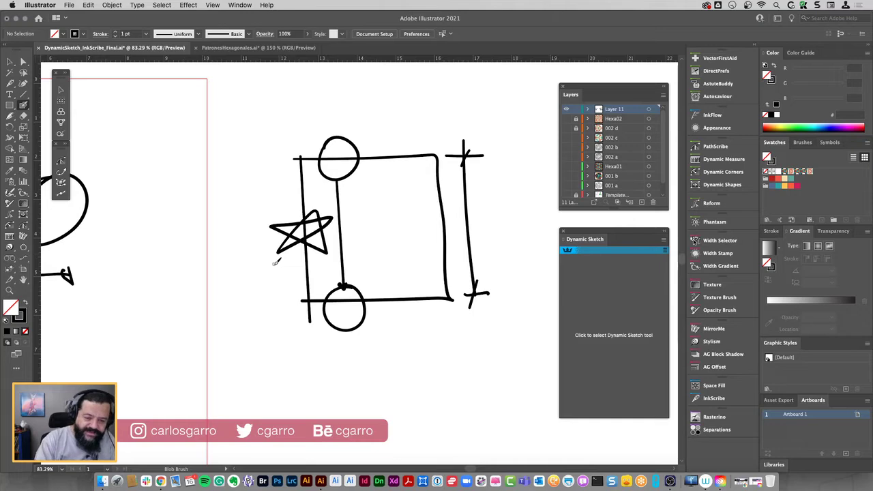
Add an arrow across the box and a bottom measurement line with ticks
key("v")
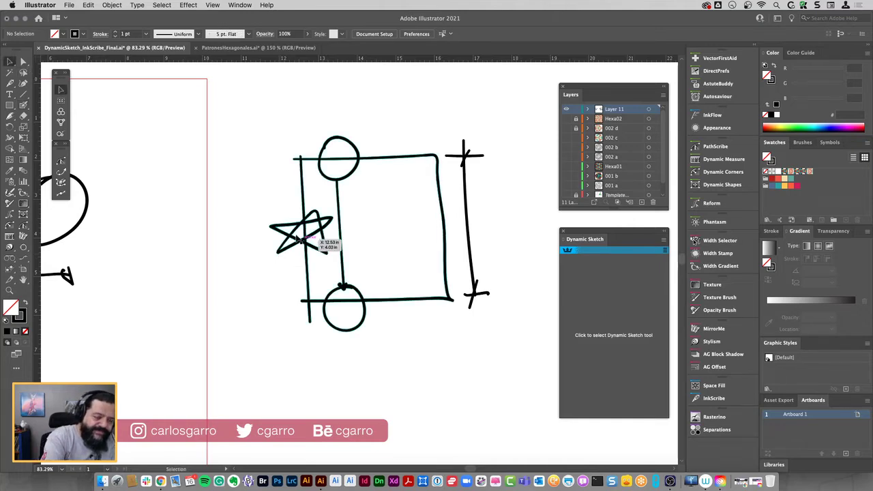
left_click(294, 235)
left_click(305, 276)
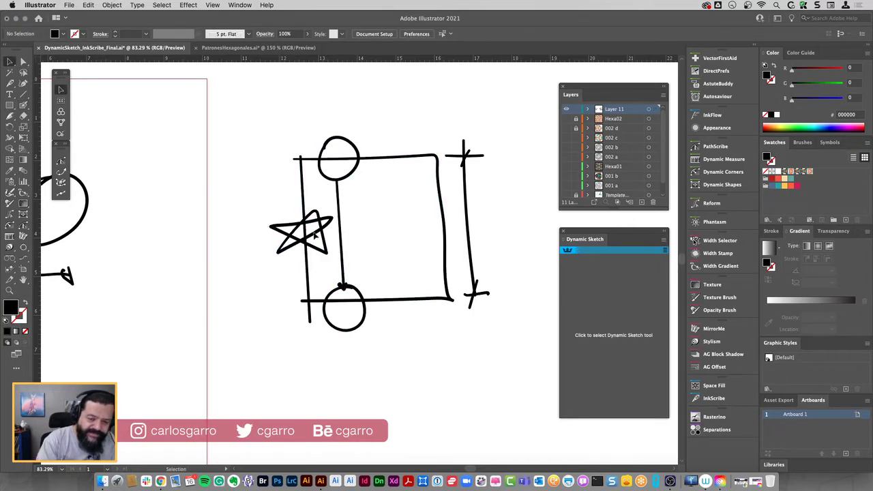
key("shift+b")
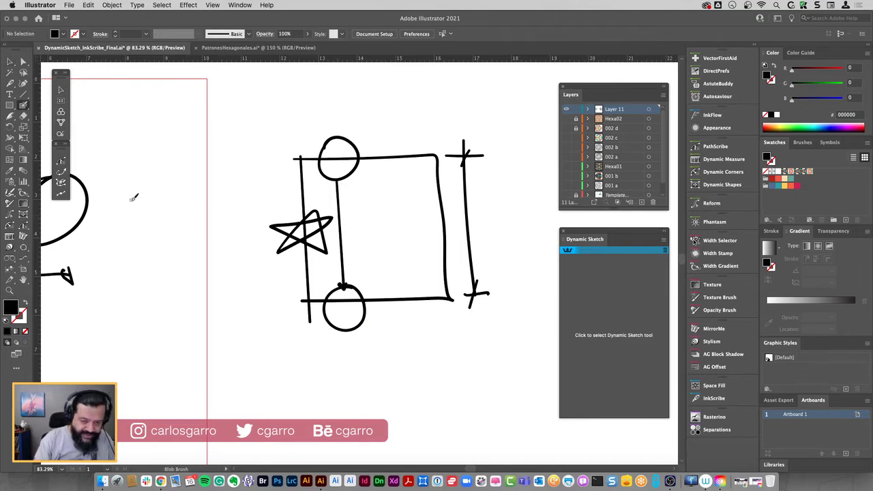
mouse_move(329, 230)
left_mouse_down()
mouse_move(427, 229)
mouse_move(422, 235)
left_mouse_up()
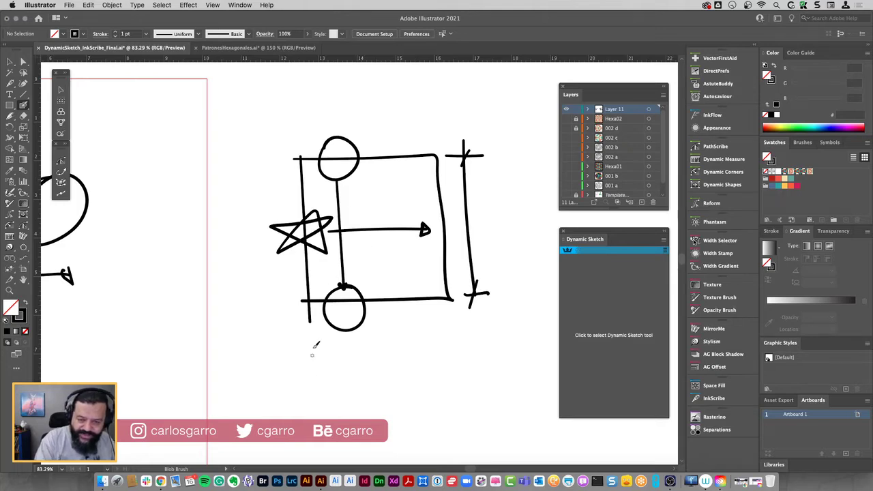
left_click_drag(311, 332, 310, 382)
left_click_drag(447, 324, 447, 374)
mouse_move(284, 351)
left_mouse_down()
mouse_move(492, 339)
mouse_move(419, 363)
left_mouse_up()
left_click_drag(320, 335, 286, 371)
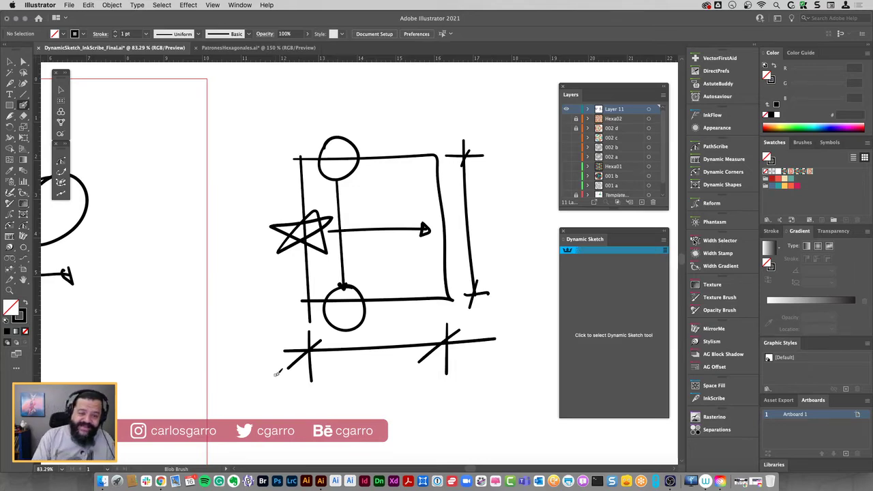
Delete all the sketch strokes and show the 002 d hexagon tile layer again
key("ctrl+a")
key("Delete")
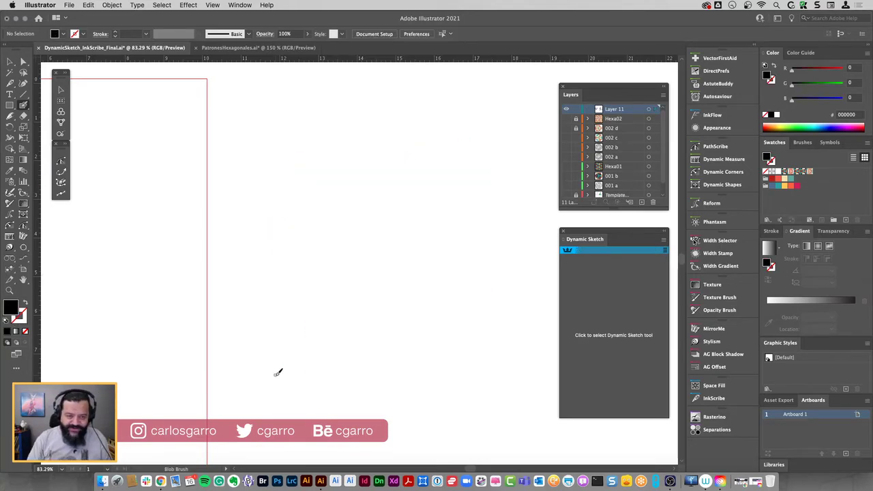
left_click_drag(275, 374, 514, 283)
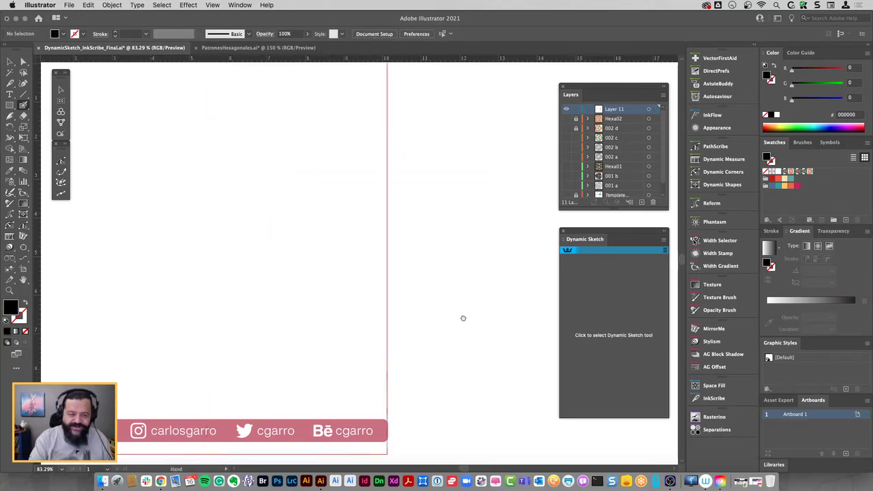
left_click(566, 128)
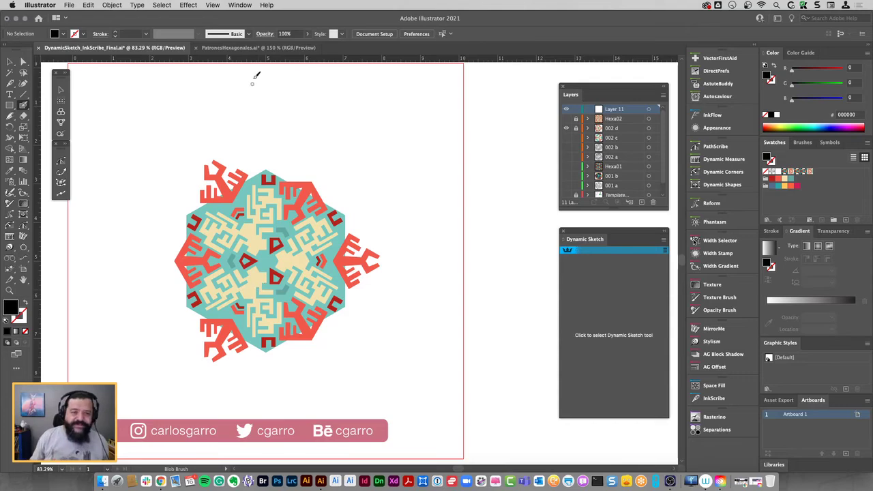
In PatronesHexagonales.ai, set the stroke colour to None and deselect everything
left_click(242, 48)
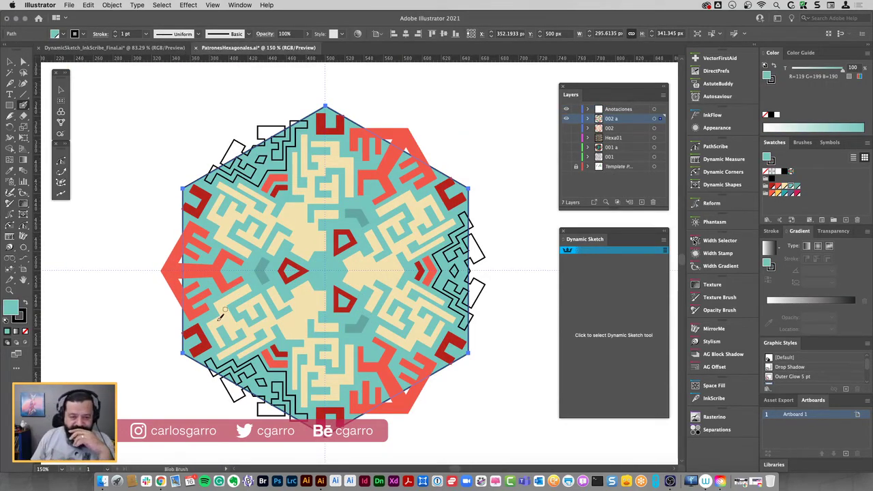
key("x")
left_click(25, 330)
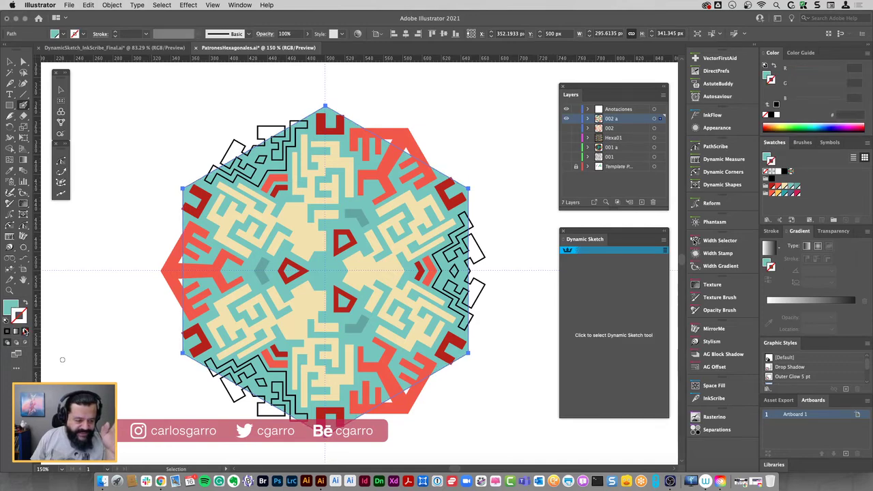
key("shift+b")
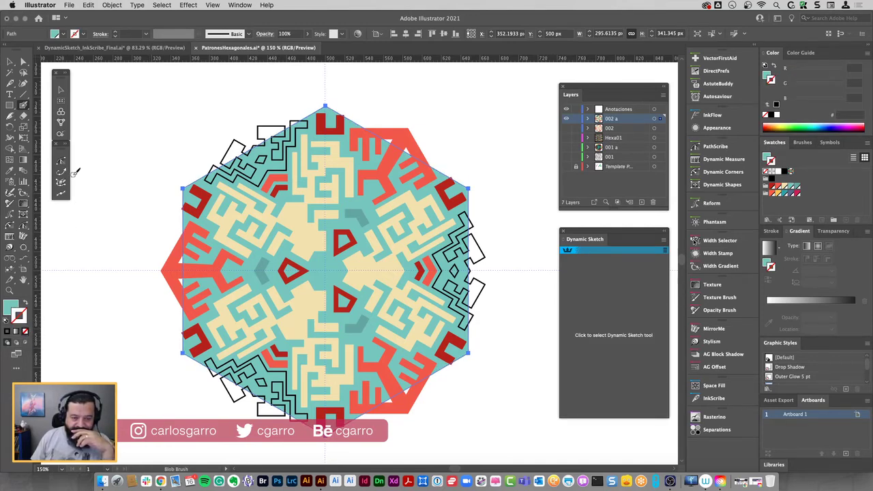
key("v")
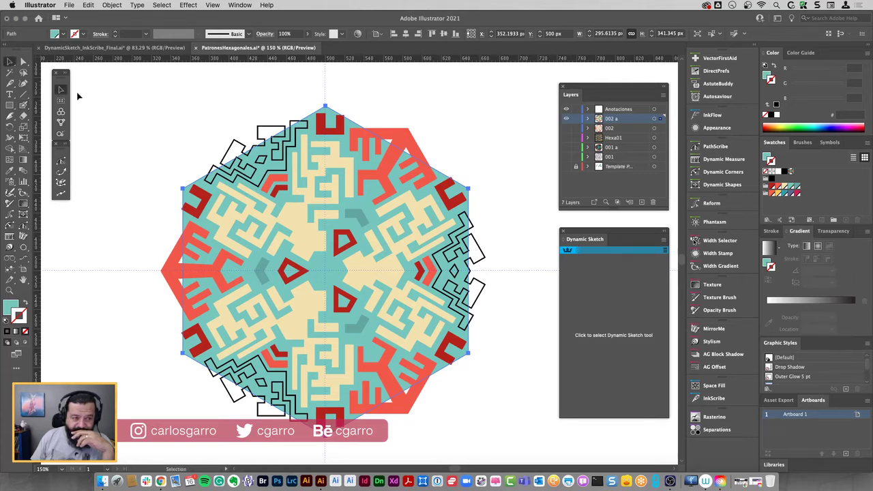
left_click(172, 136)
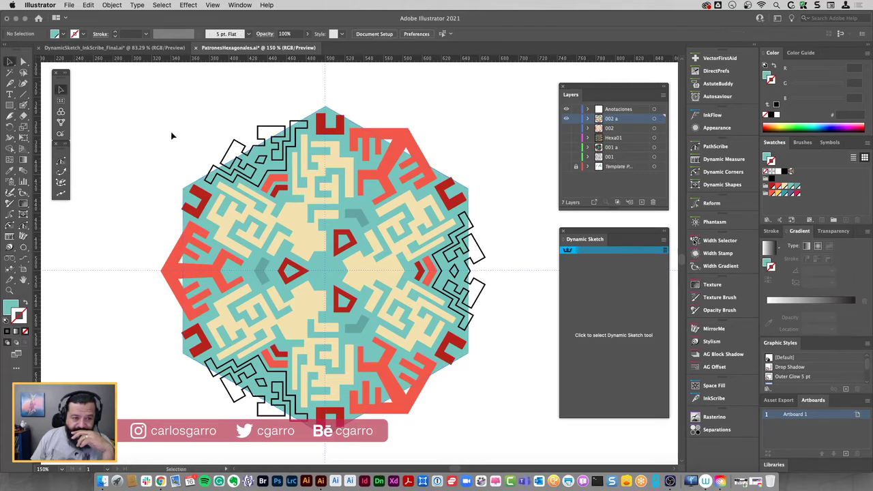
Delete the three black maze outlines at top-left, right and bottom-left
left_click(243, 145)
key("Delete")
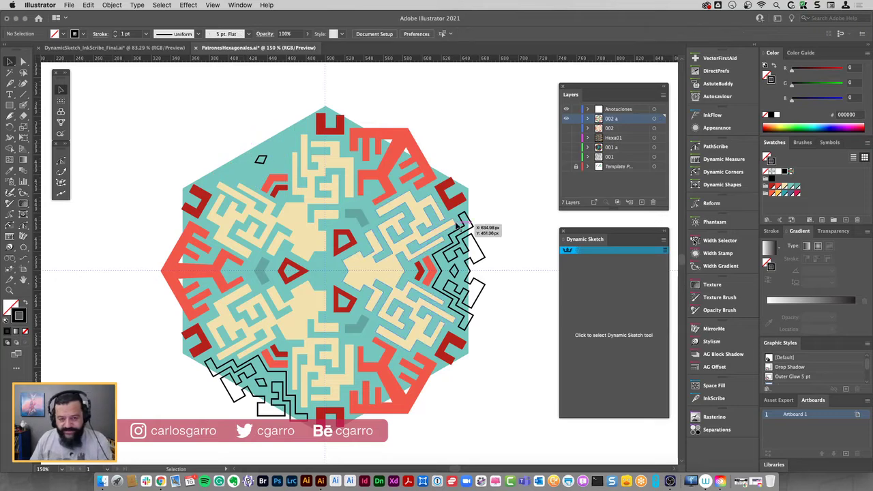
left_click(478, 251)
key("Delete")
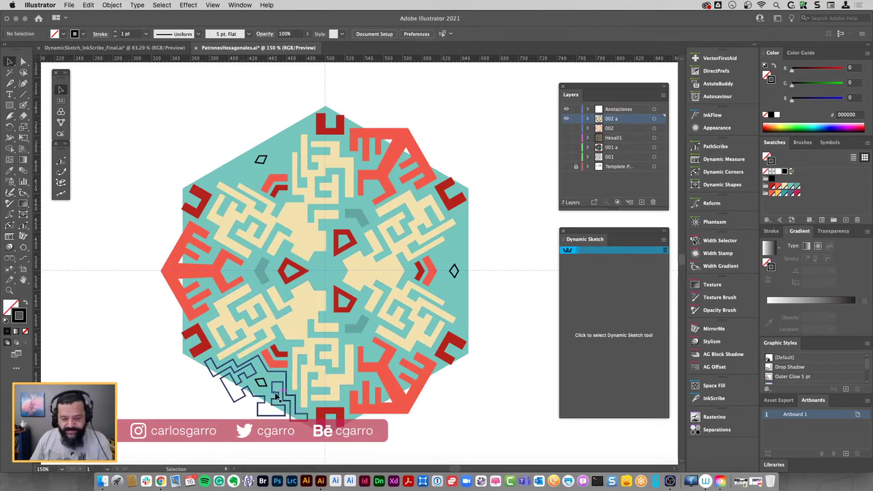
left_click(276, 376)
key("Delete")
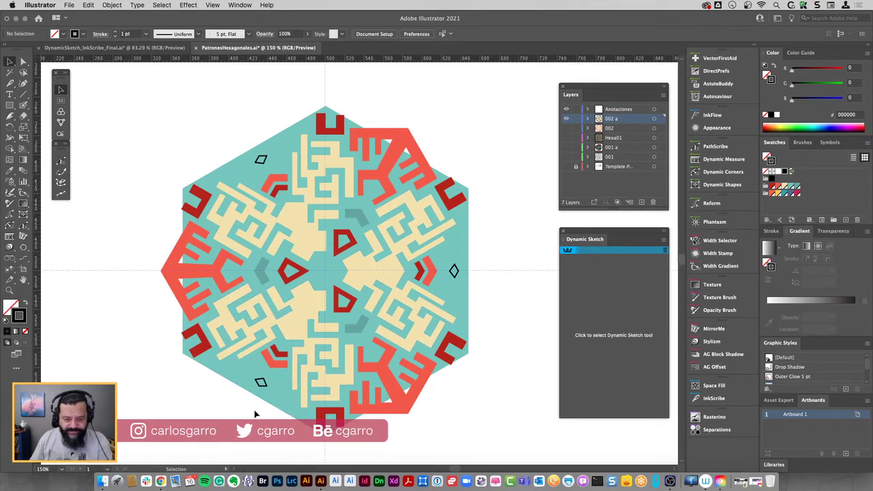
Delete the three small black diamonds at bottom-left, right and top
left_click(262, 383)
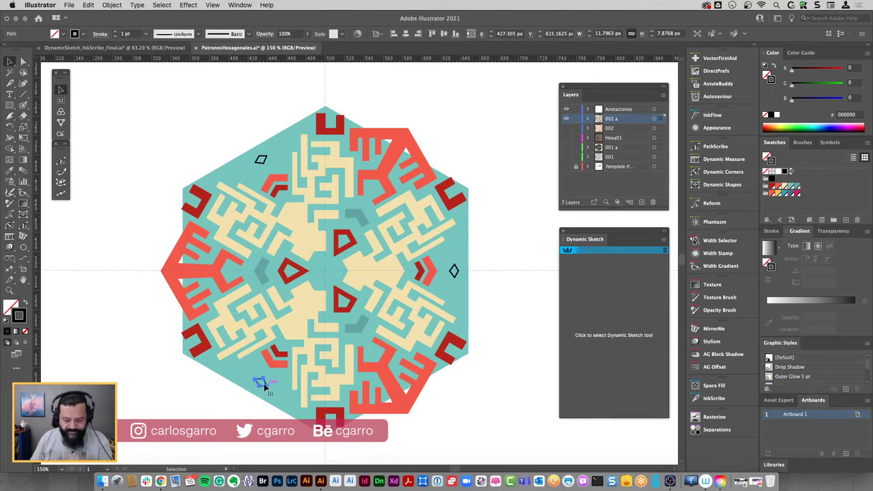
key("Delete")
left_click(453, 272)
key("Delete")
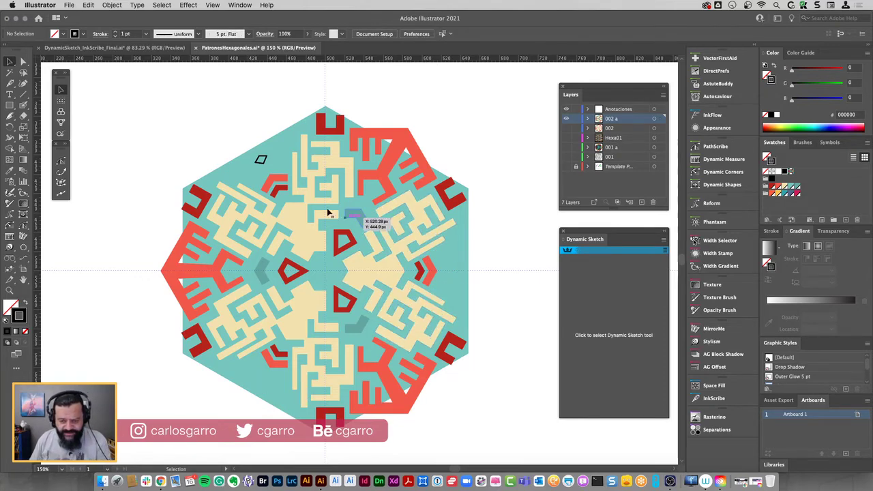
left_click(262, 159)
key("Delete")
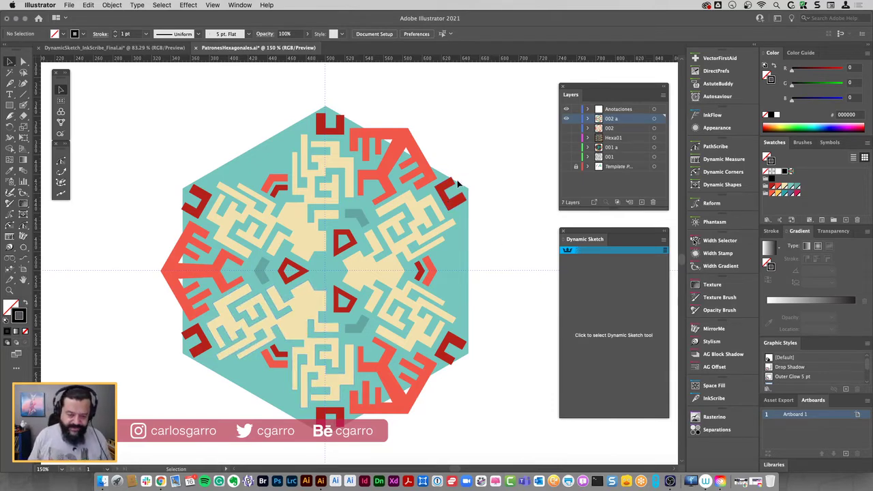
Draw a black-filled, stroke-free rectangle about 215 × 32 px above the hexagon
left_click_drag(448, 171, 357, 260)
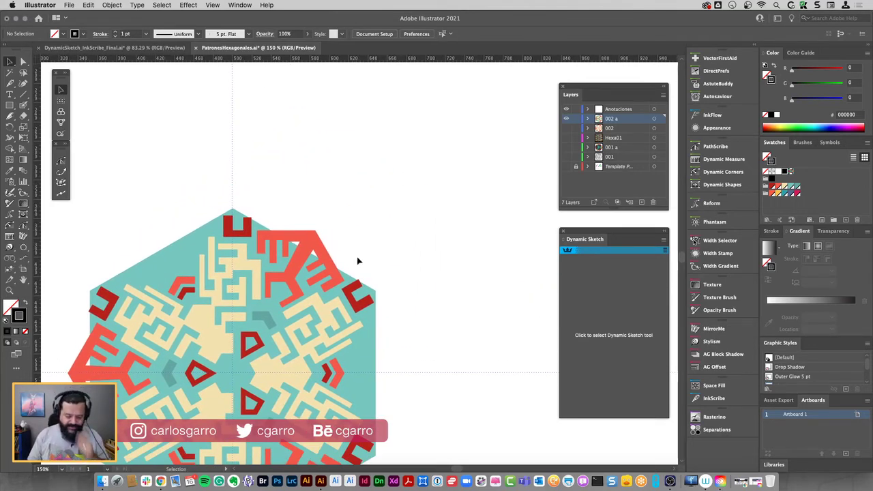
key("m")
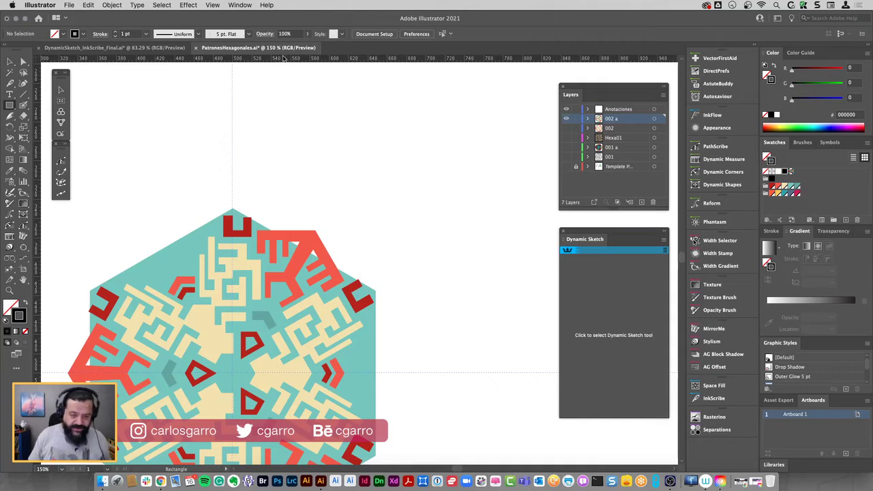
left_click_drag(277, 100, 485, 131)
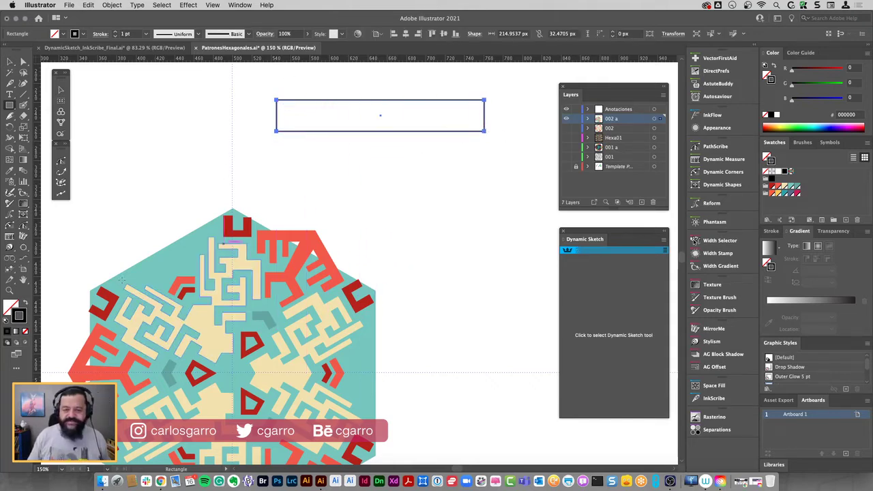
left_click(24, 304)
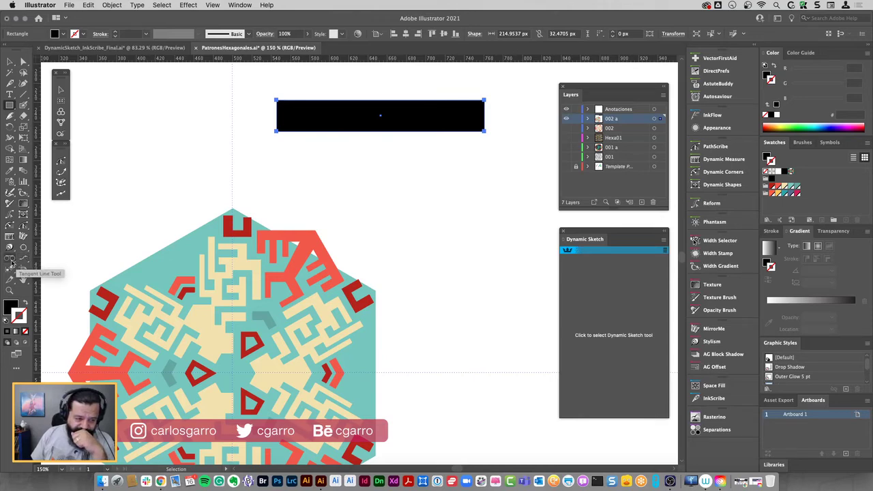
left_click_drag(11, 263, 21, 261)
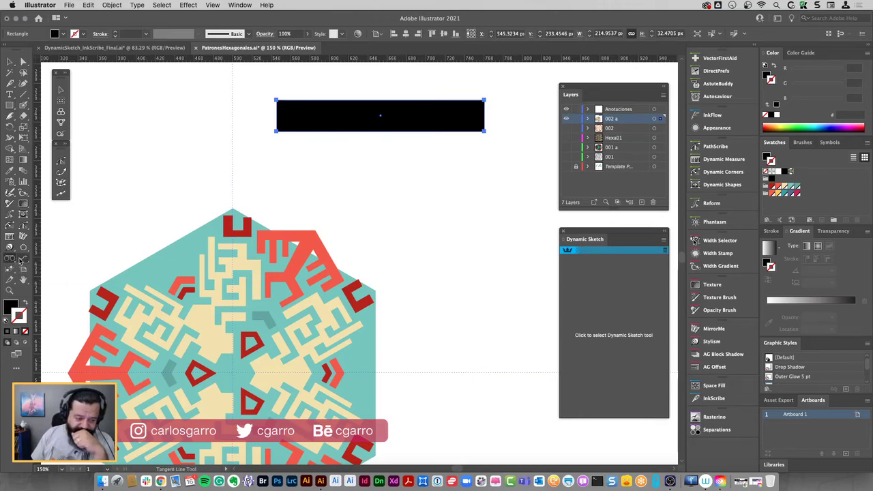
left_click(28, 261)
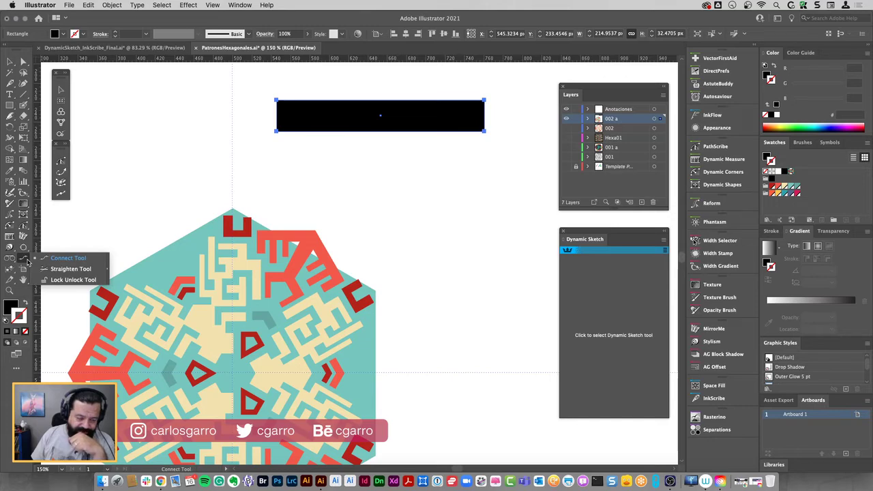
Set the rectangle's fill to R, G and B 128 each (#808080)
left_click(9, 270)
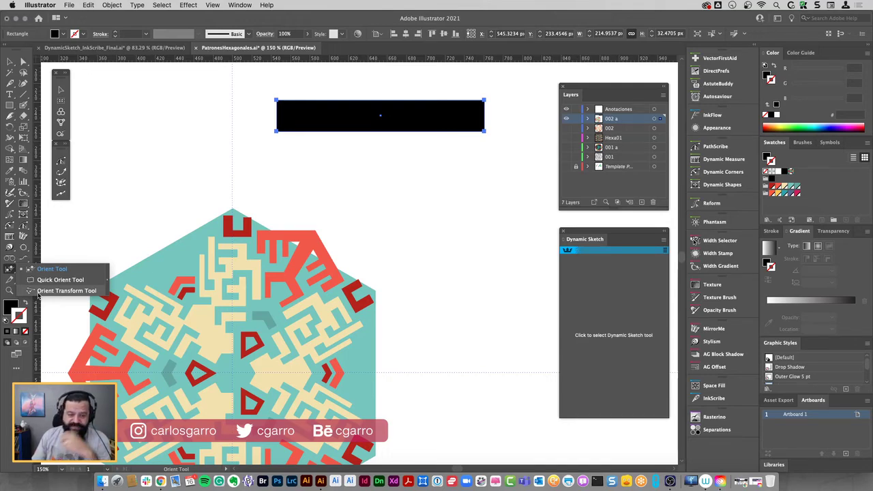
left_click(41, 290)
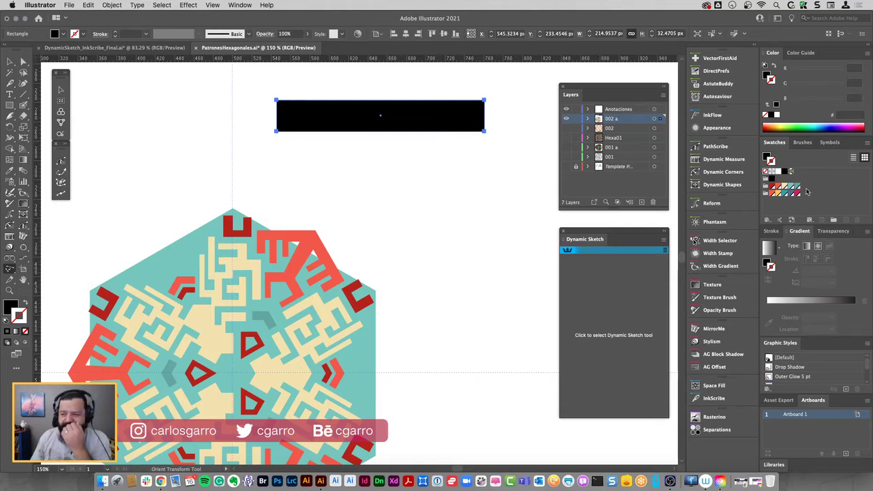
left_click(767, 74)
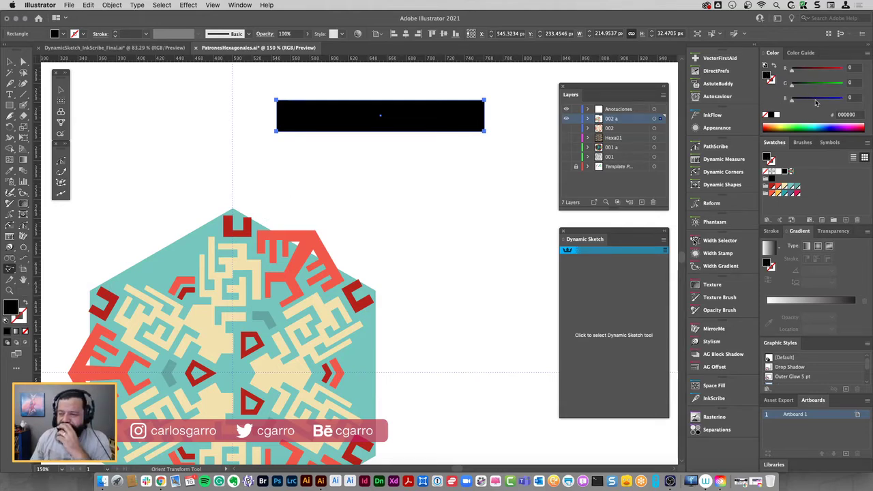
left_click(851, 67)
type("12")
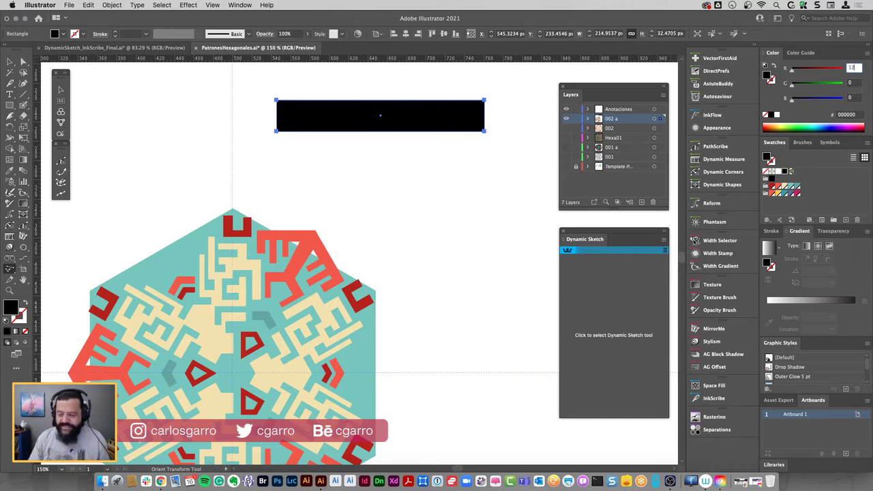
type("8")
key("Tab")
type("128")
key("Tab")
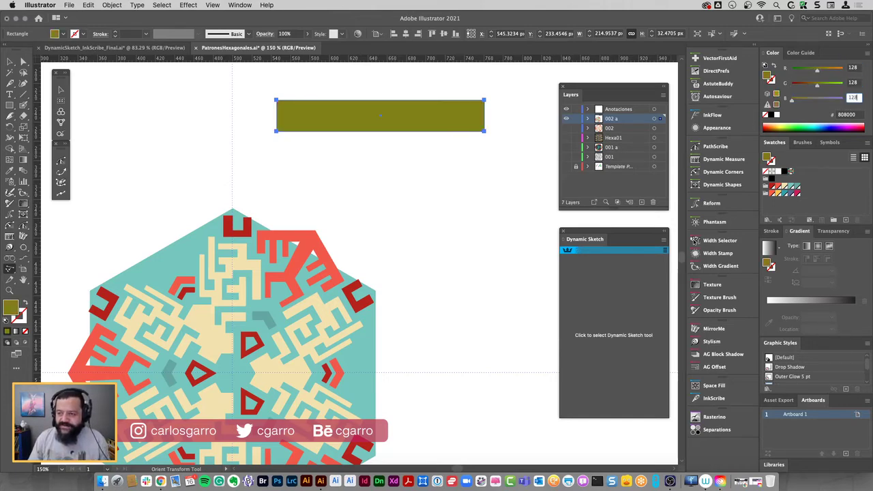
key("Tab")
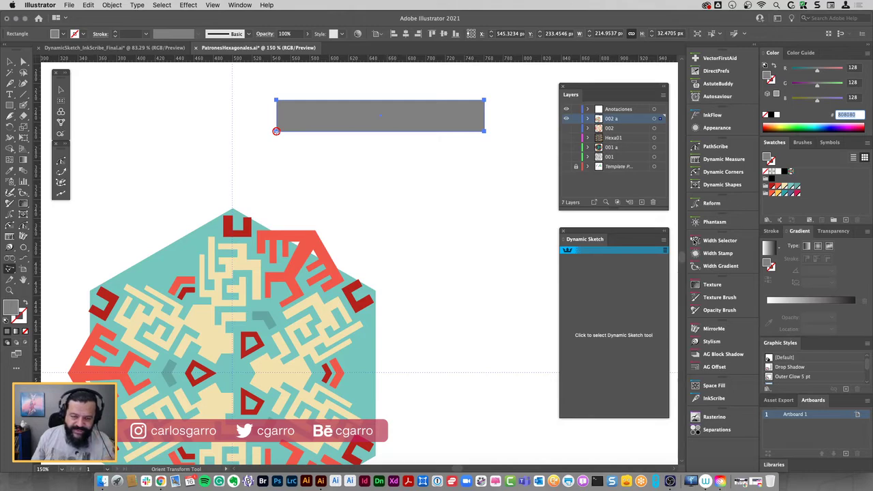
Use Orient Transform to align the bar's bottom edge with the hexagon's upper-right edge
mouse_move(276, 131)
left_mouse_down()
mouse_move(482, 144)
mouse_move(484, 131)
left_mouse_up()
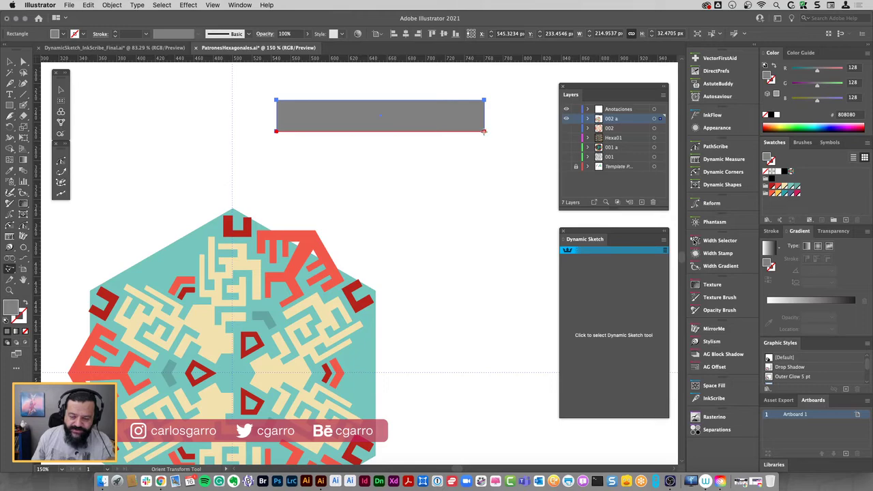
left_click_drag(483, 131, 483, 131)
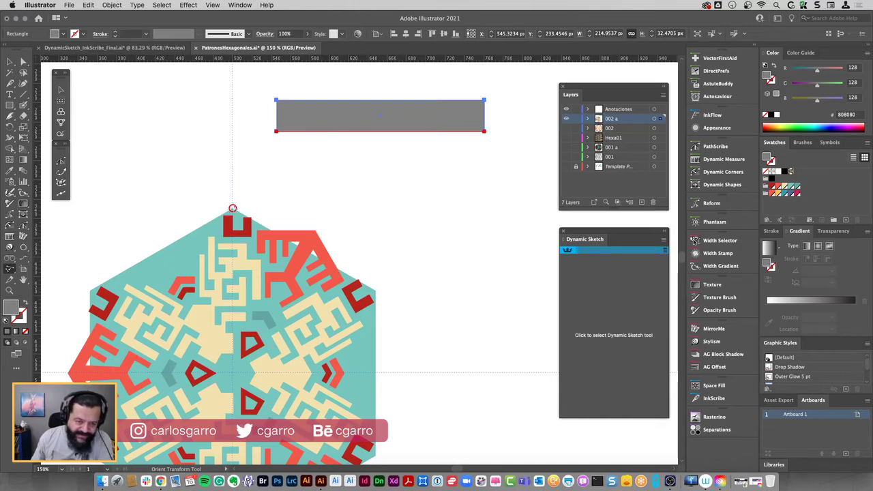
mouse_move(232, 208)
left_mouse_down()
mouse_move(389, 273)
mouse_move(376, 292)
left_mouse_up()
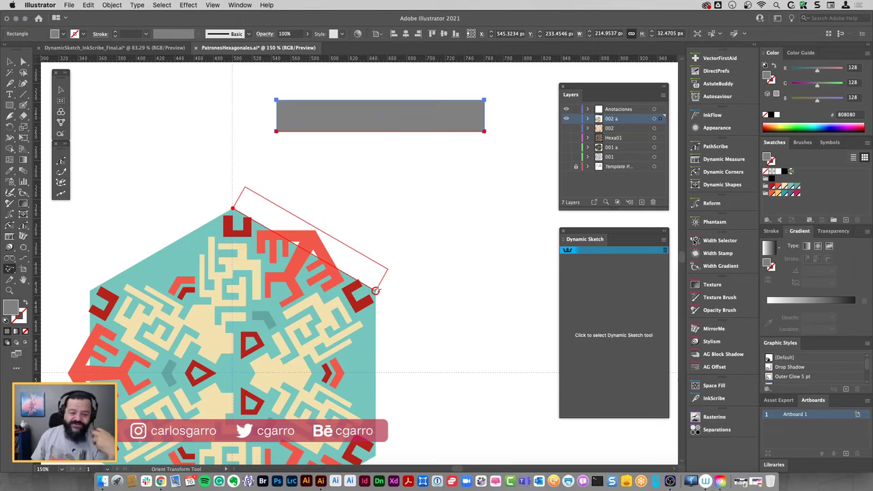
left_click_drag(376, 291, 377, 289)
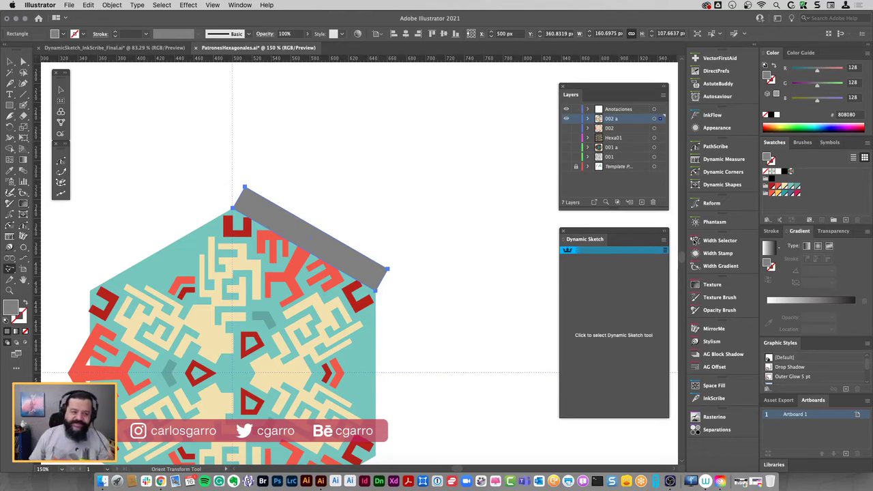
left_click(10, 62)
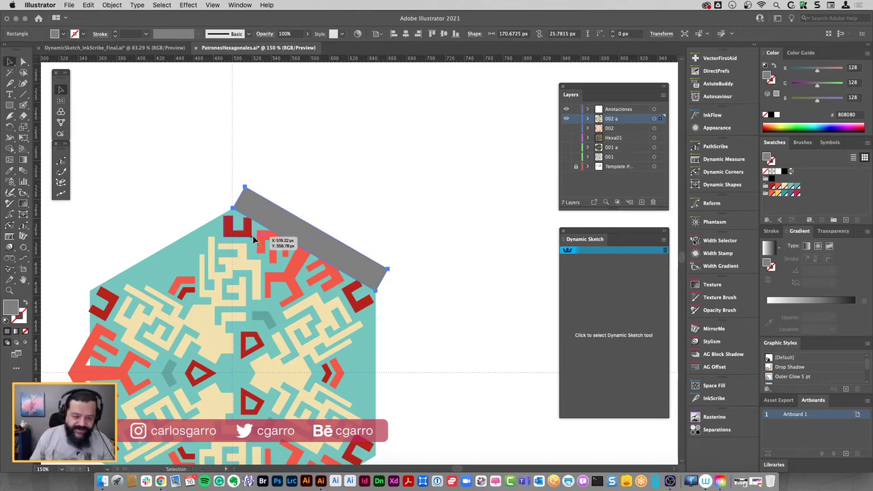
Duplicate the grey bar with its red shape and snap the copy onto the hexagon's lower-left edge
left_click(260, 242)
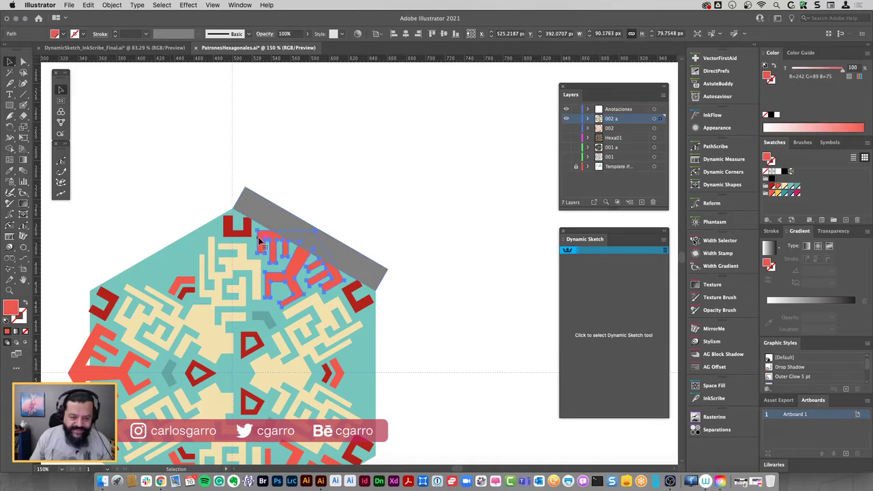
key("a")
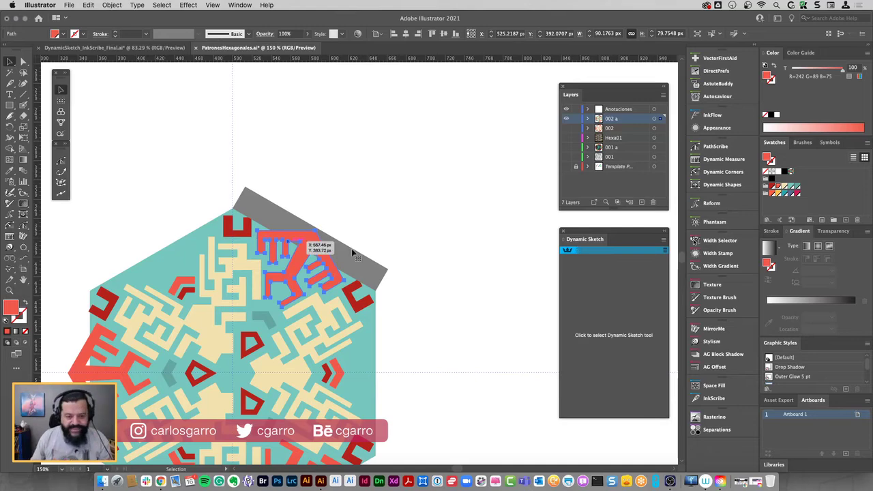
left_click(455, 262)
left_click_drag(442, 300, 475, 197)
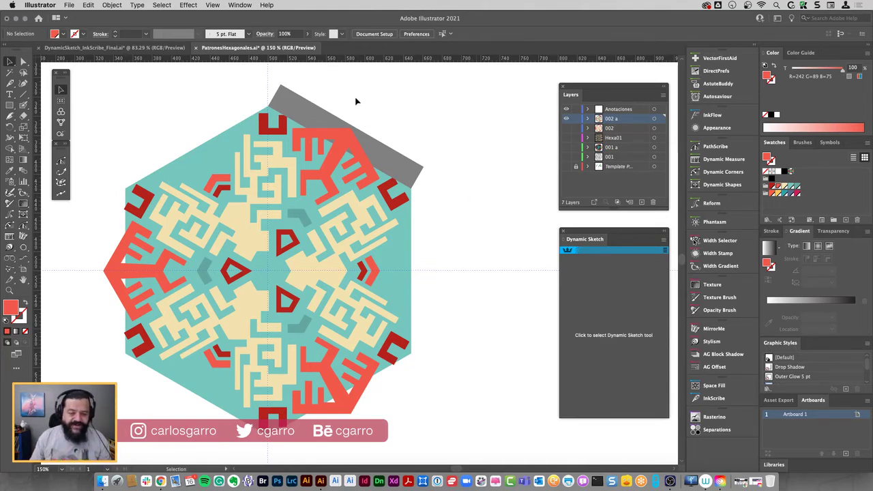
left_click(367, 133)
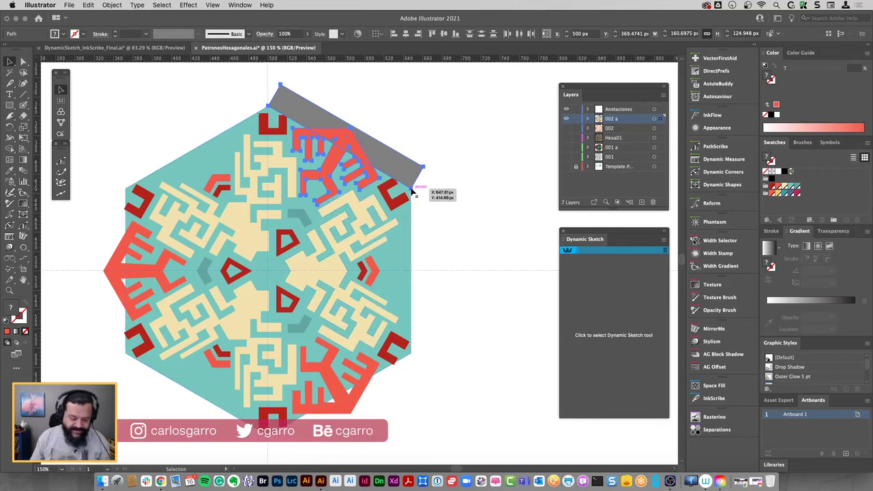
left_click_drag(412, 193, 273, 439)
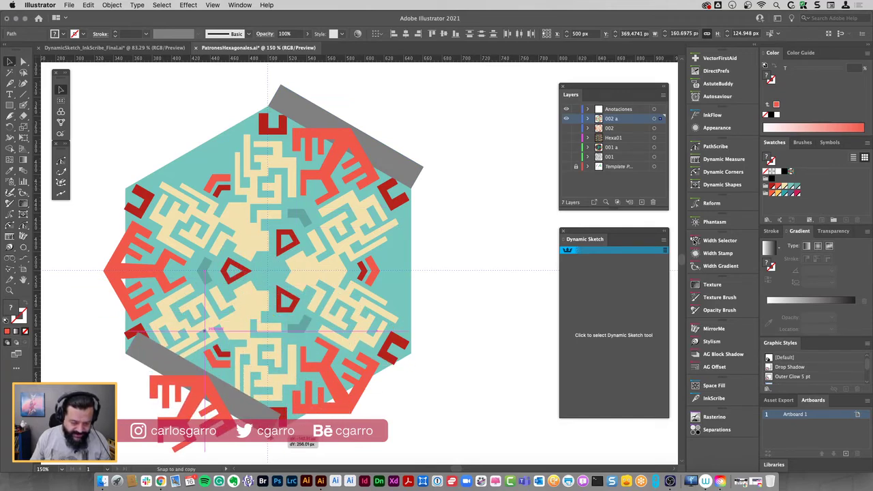
left_click(247, 442)
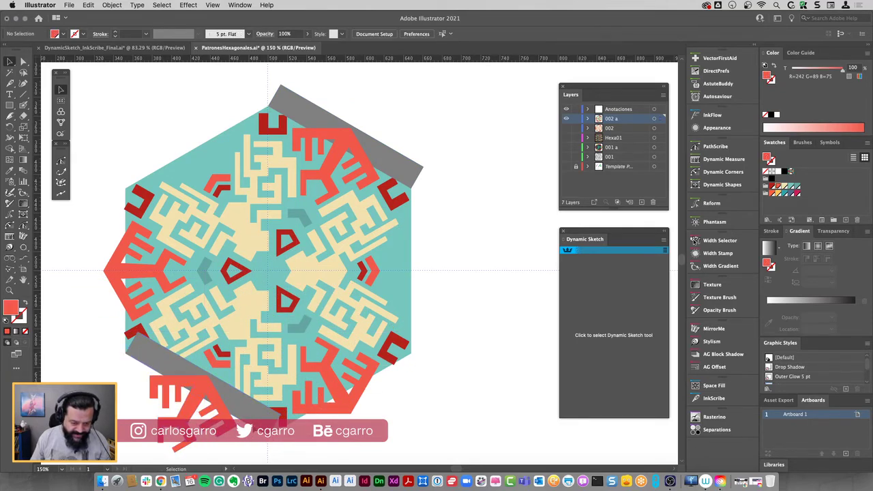
Pull the lower-left and upper grey bars off the hexagon so they float loose on the right
left_click(228, 387)
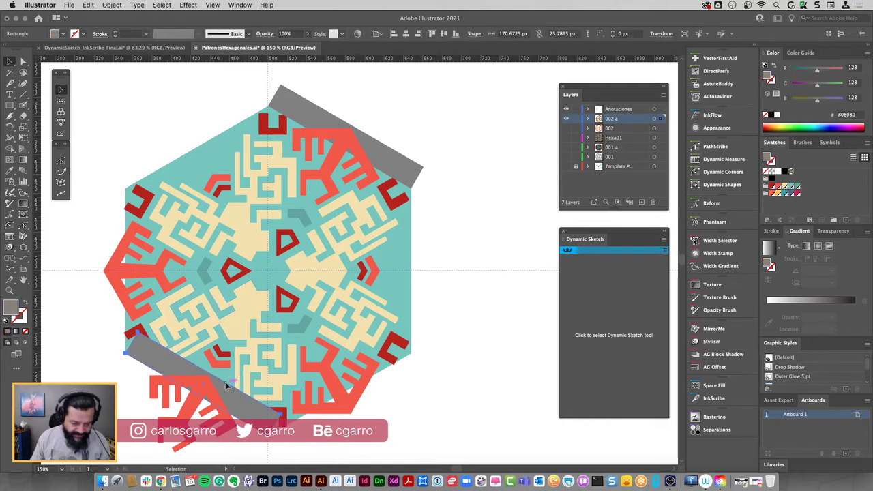
left_click_drag(229, 388, 528, 290)
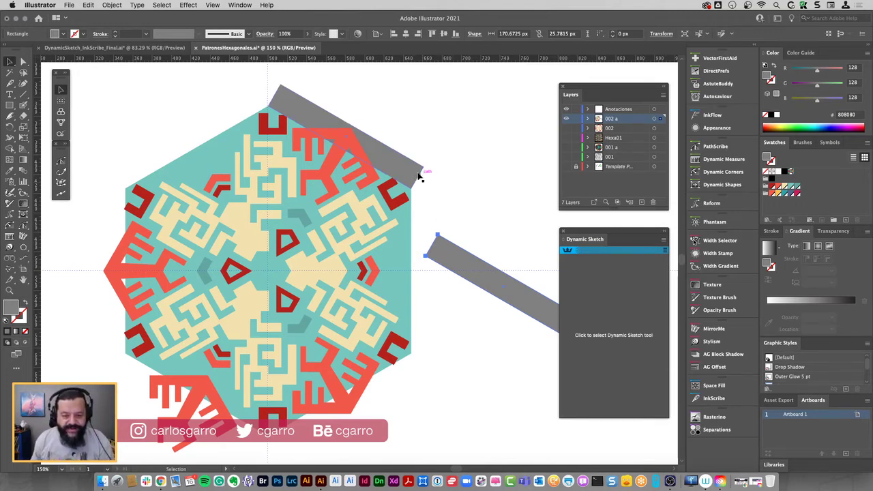
left_click_drag(418, 176, 446, 152)
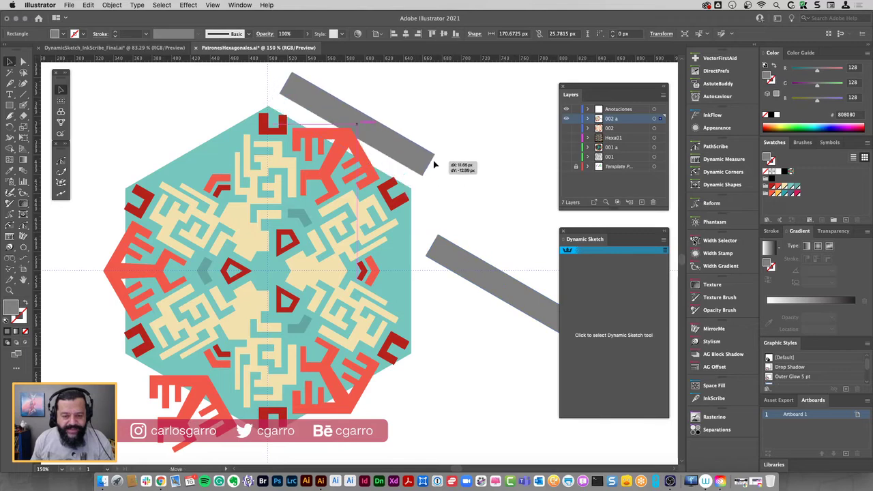
left_click(474, 255)
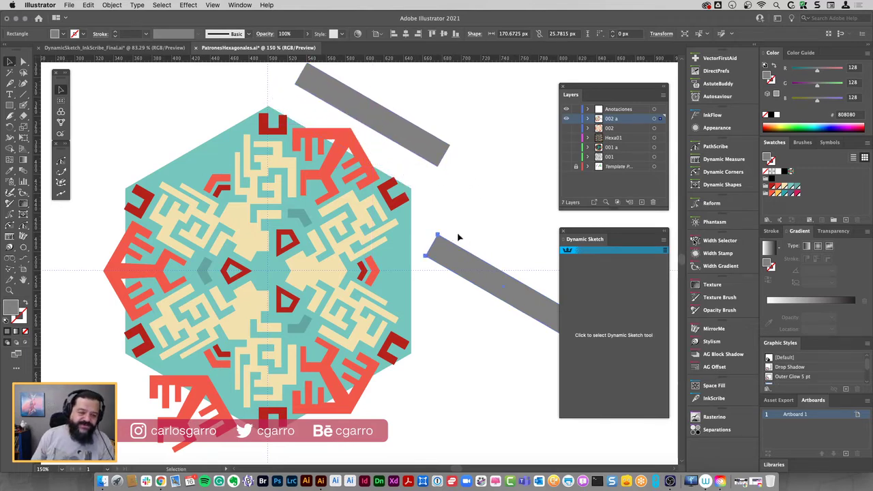
left_click_drag(440, 221, 381, 127)
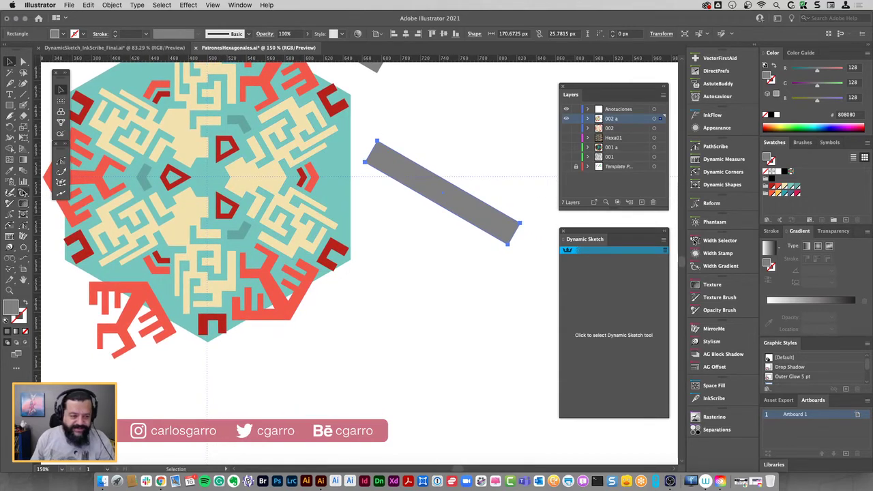
Use Orient Transform to lay the loose grey bar flush along the hexagon's lower-right edge
left_click(13, 271)
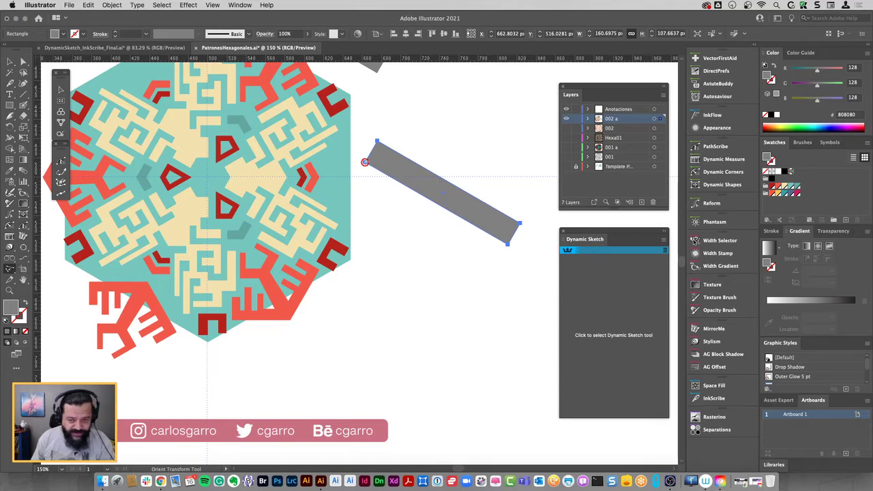
left_click_drag(365, 162, 457, 220)
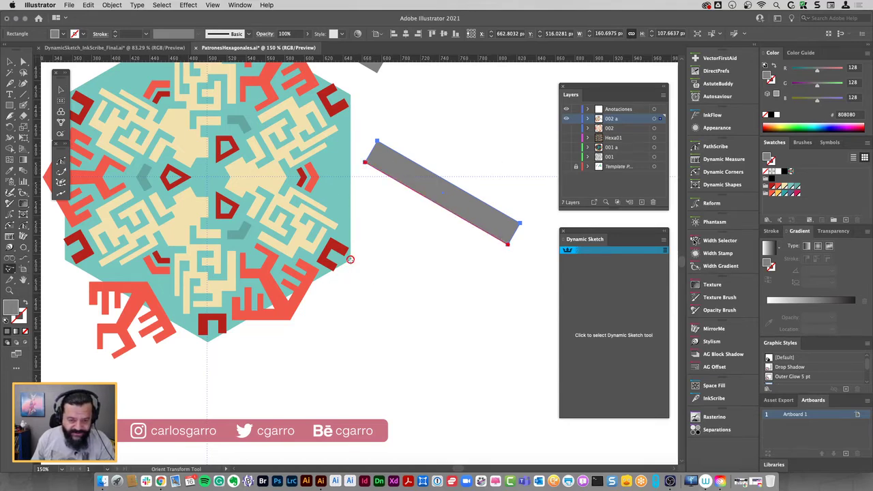
left_click_drag(350, 260, 208, 342)
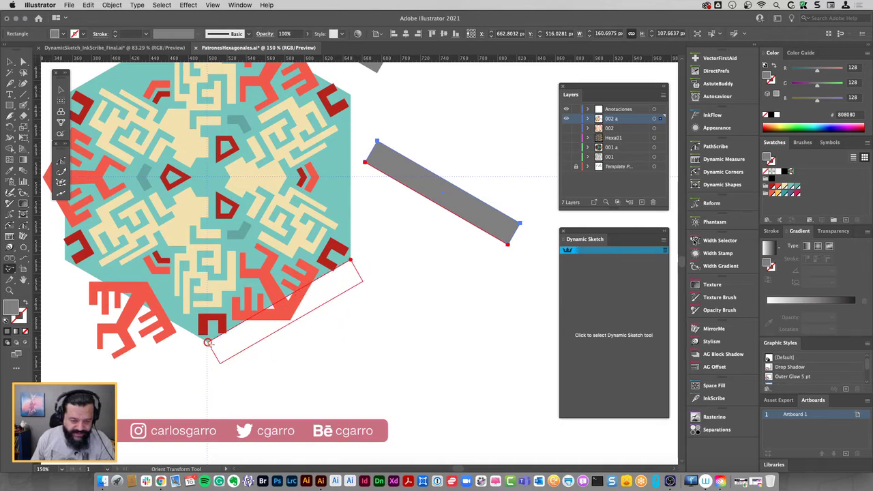
left_click(208, 343)
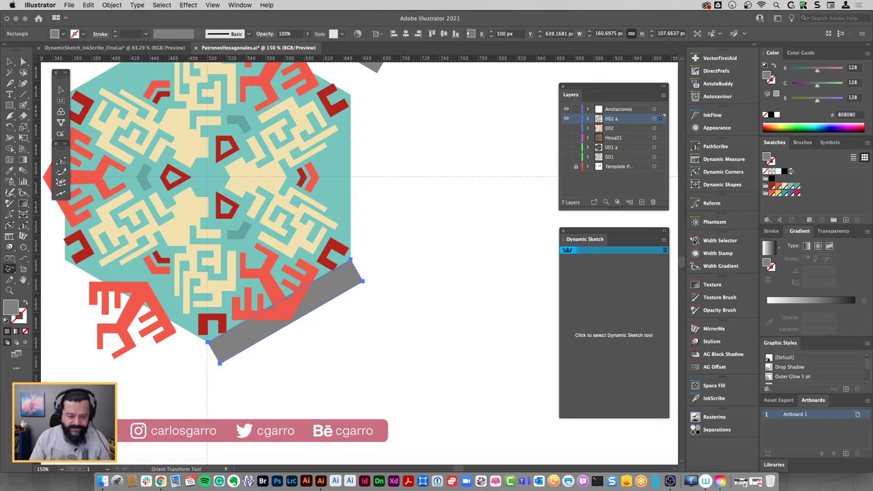
Move the red shape and its grey bar onto the hexagon's upper-left edge
key("v")
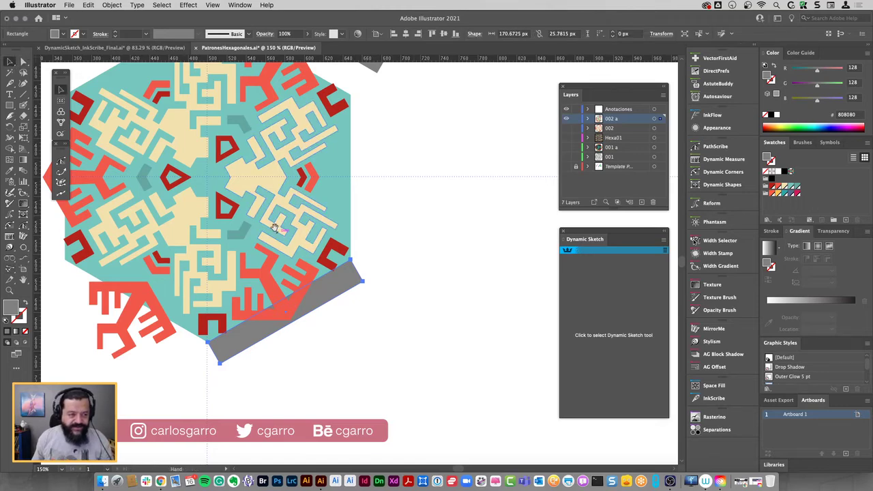
left_click_drag(274, 227, 374, 283)
left_click(362, 324)
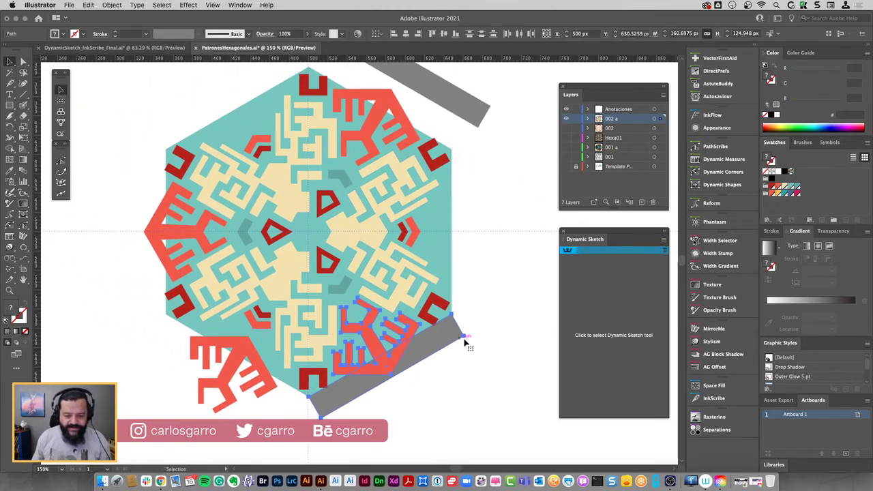
mouse_move(465, 341)
left_mouse_down()
mouse_move(334, 163)
mouse_move(343, 282)
left_mouse_up()
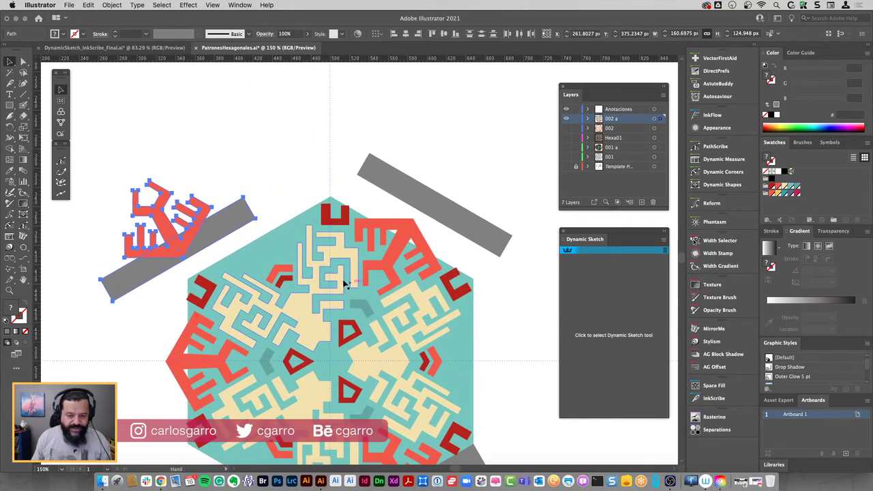
left_click_drag(243, 198, 331, 198)
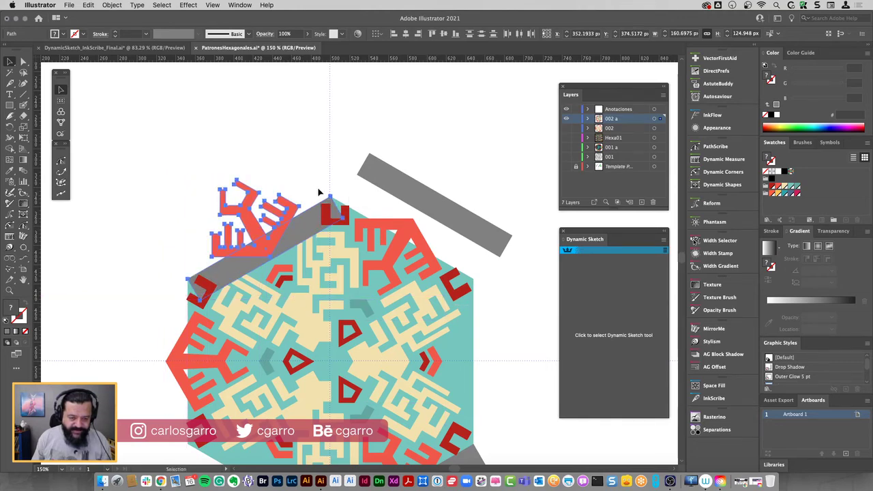
left_click(310, 197)
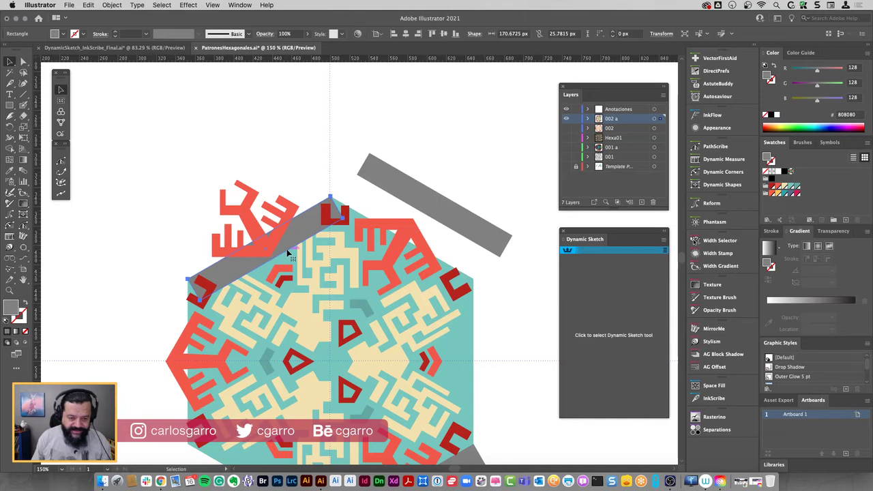
Remove the grey bars from the upper-left and lower-right edges, leaving the top-right bar selected
key("super+z")
scroll(288, 254, "down", 5)
scroll(288, 254, "right", 3)
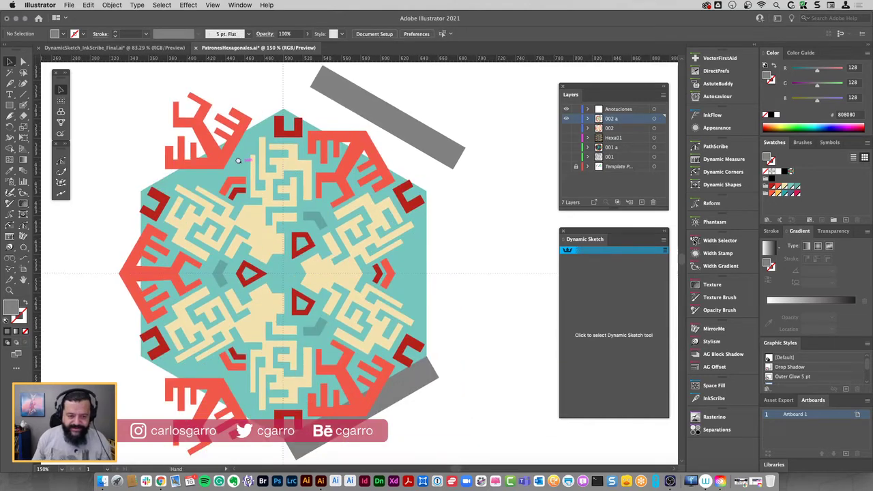
left_click(428, 369)
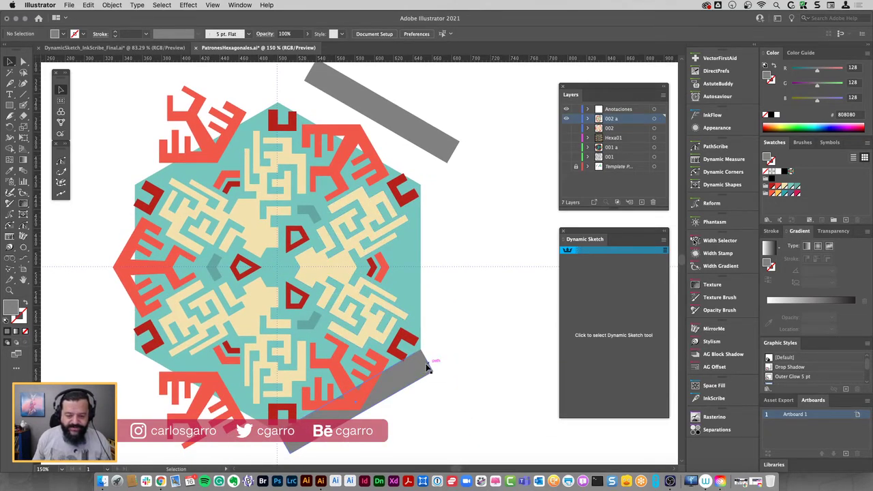
key("backslash")
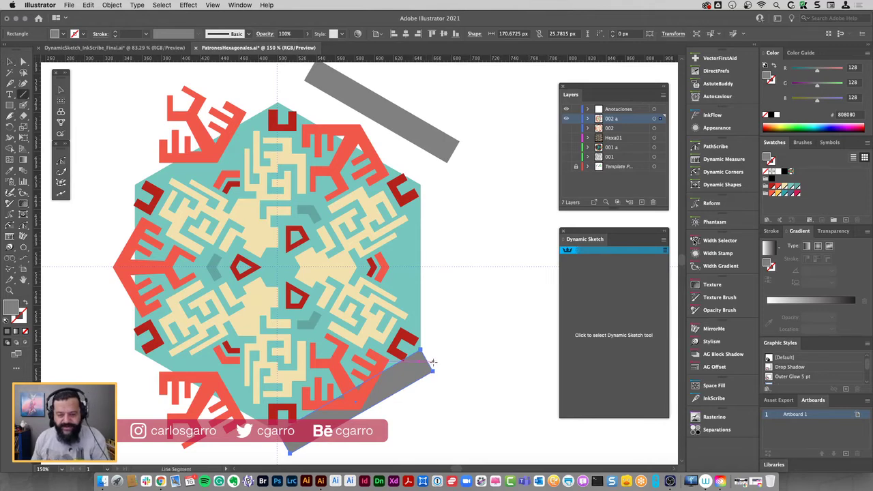
key("Delete")
key("v")
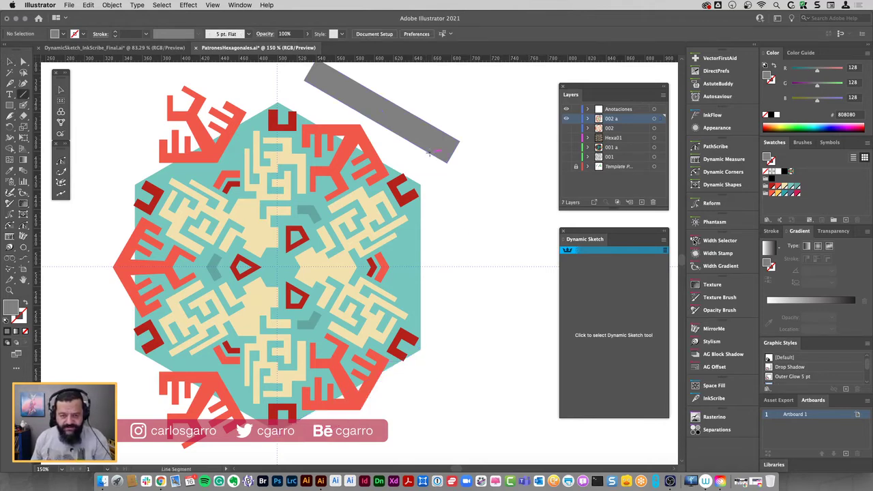
left_click(428, 154)
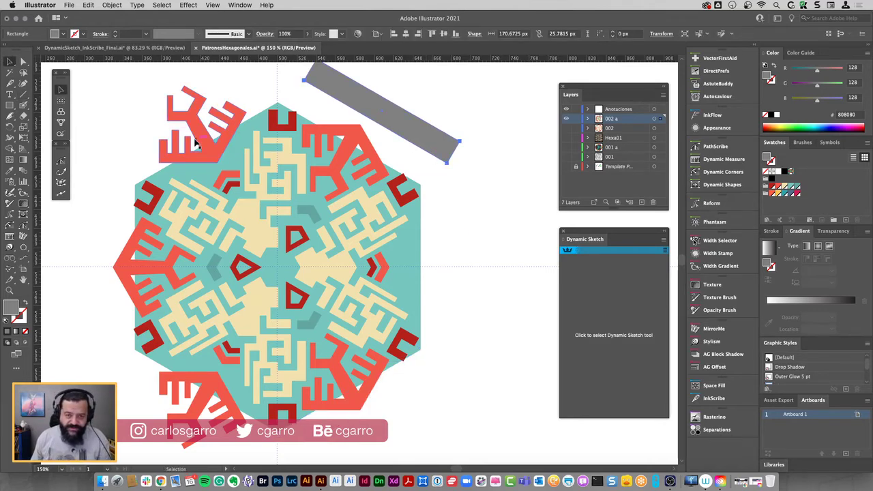
Orient the top grey bar upright, flush against the hexagon's right vertical edge
left_click(9, 269)
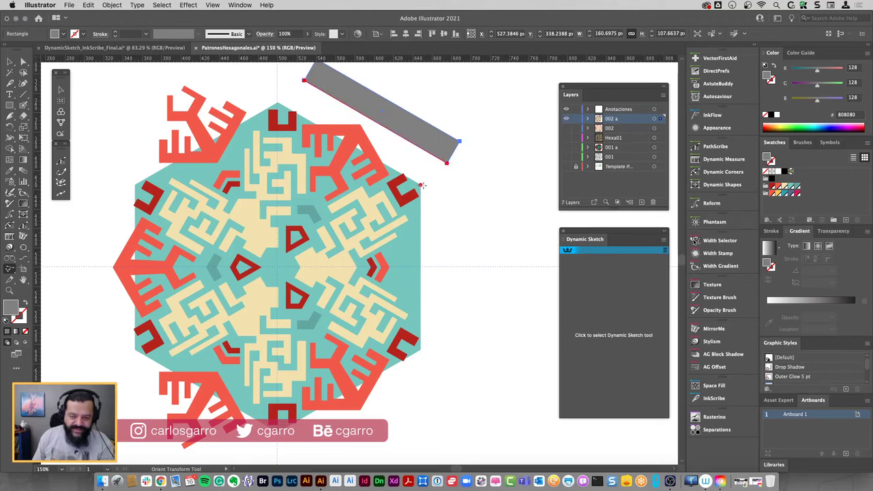
left_click_drag(421, 185, 421, 349)
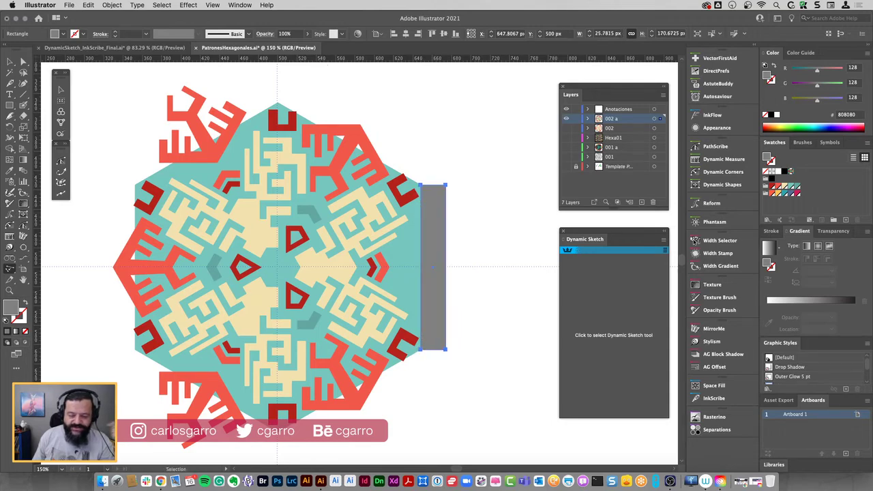
left_click(11, 62)
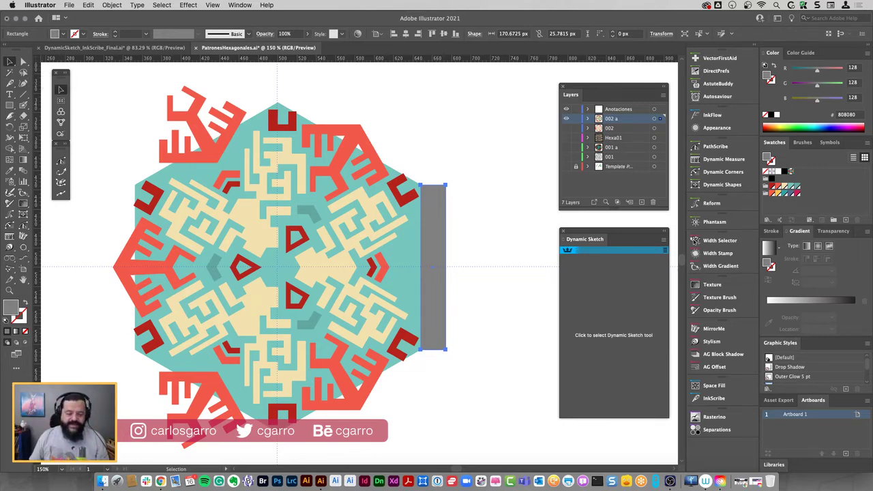
Drag the grey rectangle from the right side over toward the hexagon's left edge
left_click(113, 210)
left_click(119, 258)
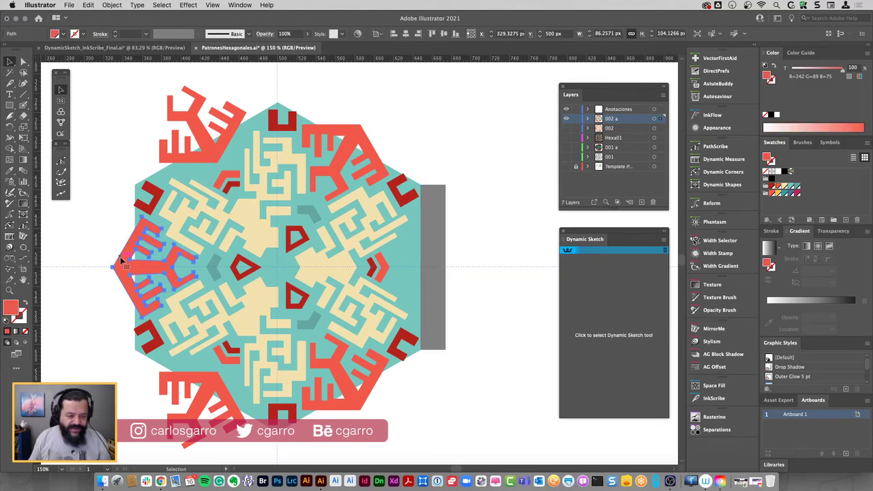
left_click(445, 187)
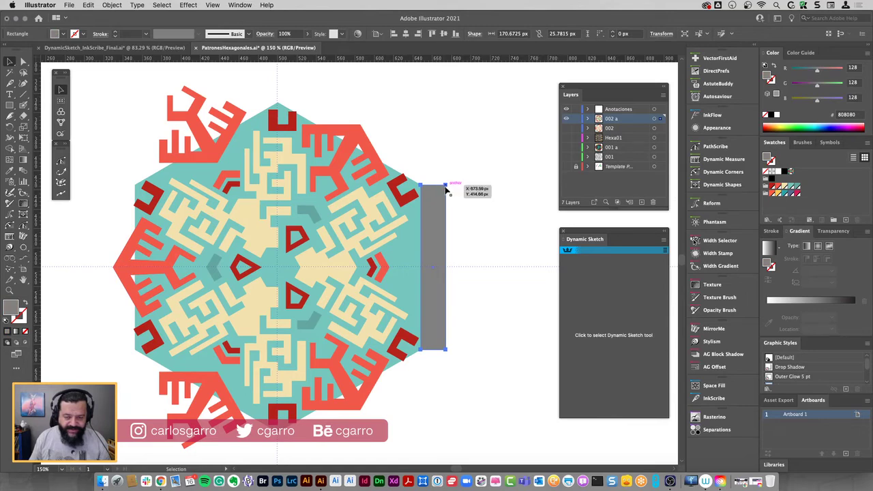
left_click_drag(446, 188, 62, 193)
mouse_move(93, 186)
left_mouse_down()
mouse_move(136, 186)
mouse_move(125, 185)
mouse_move(178, 227)
left_mouse_up()
Zoom in to snap the rectangle flush against the left edge, then zoom back out
key("z")
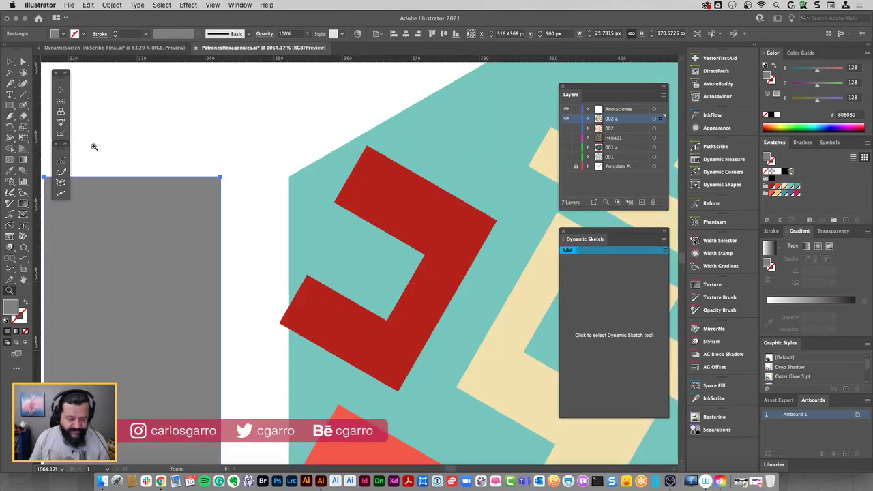
left_click(10, 62)
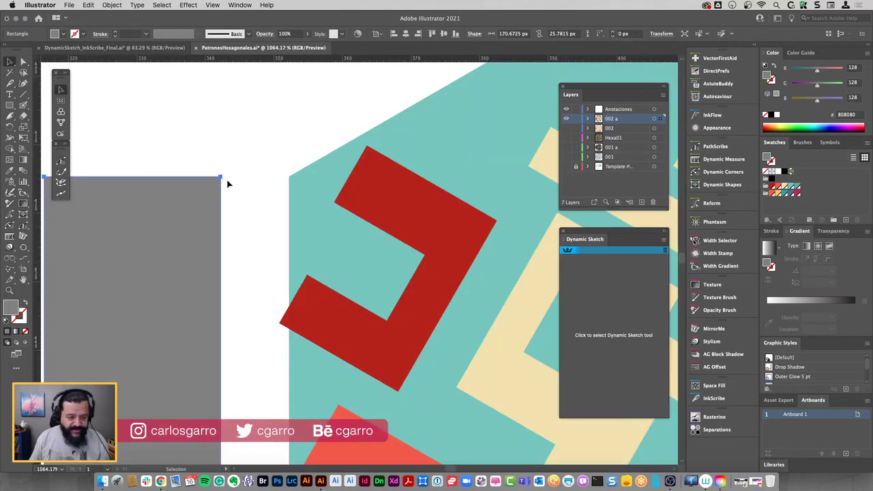
left_click_drag(220, 180, 292, 179)
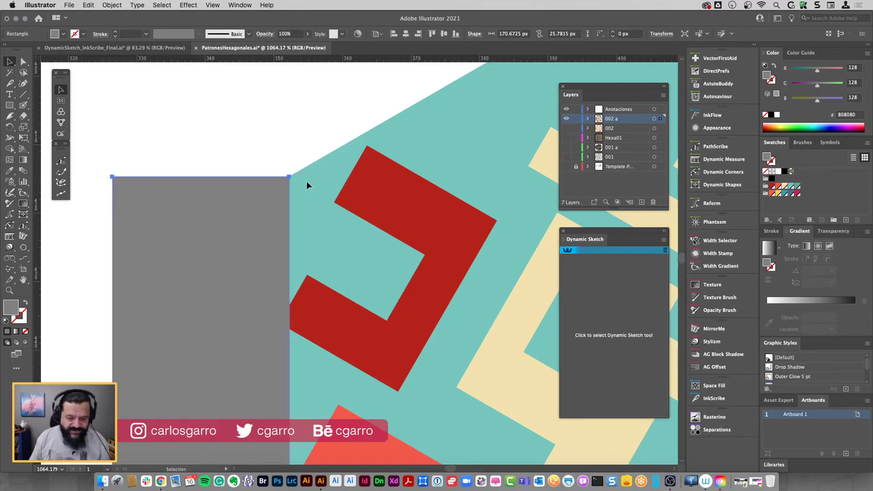
key("ctrl+minus")
key("ctrl+minus")
key("ctrl+minus")
key("ctrl+minus")
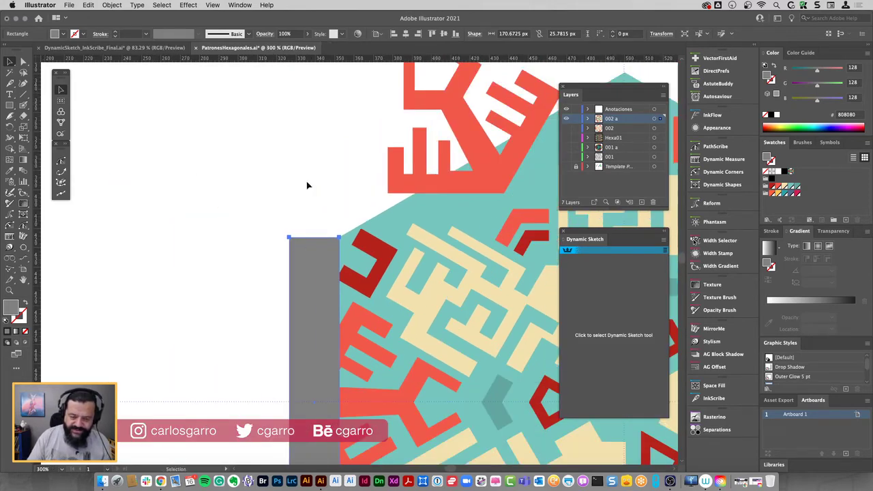
scroll(293, 163, "down", 5)
scroll(293, 164, "right", 4)
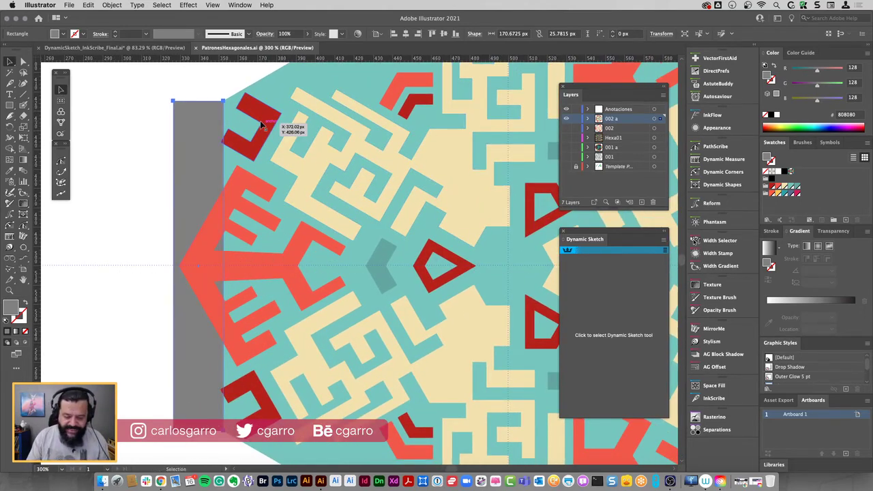
key("super+minus")
key("super+minus")
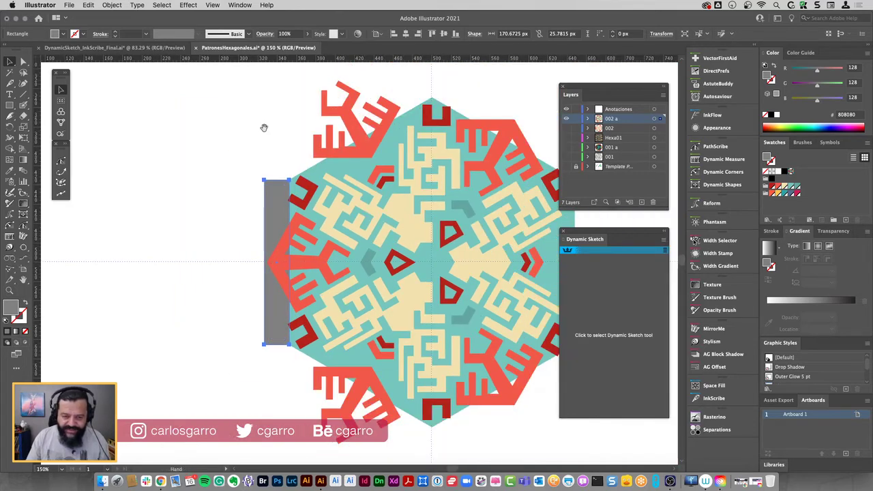
Copy the left grey rectangle and red branch onto the hexagon's right edge, undoing an accidental stretch
left_click_drag(264, 127, 138, 112)
left_click(176, 227, "shift")
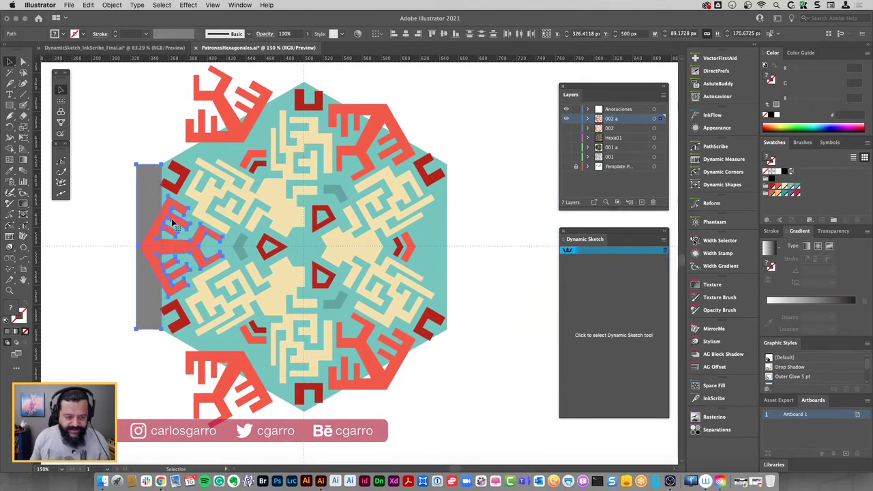
mouse_move(172, 223)
left_mouse_down()
mouse_move(163, 166)
mouse_move(392, 191)
left_mouse_up()
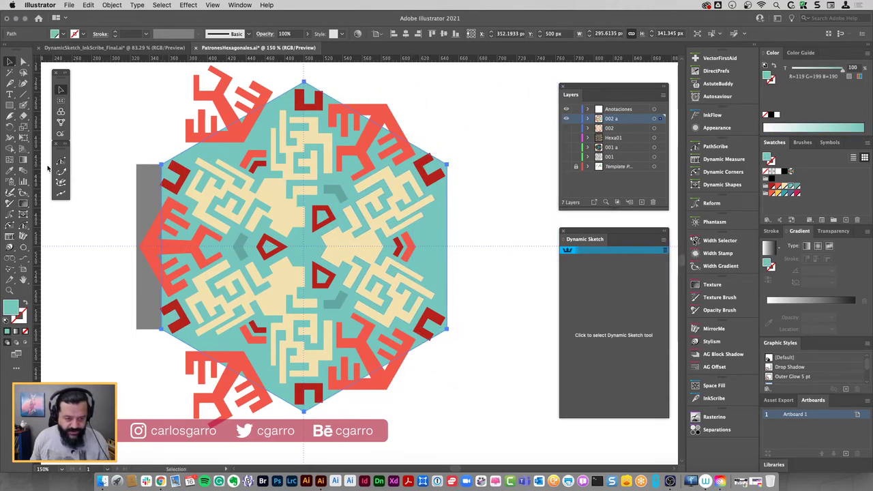
key("g")
left_click(61, 89)
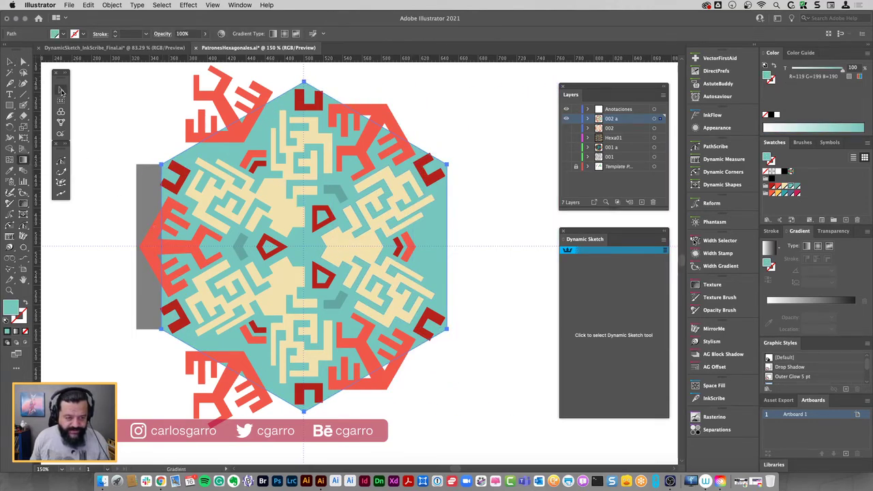
left_click(123, 167)
left_click(156, 168)
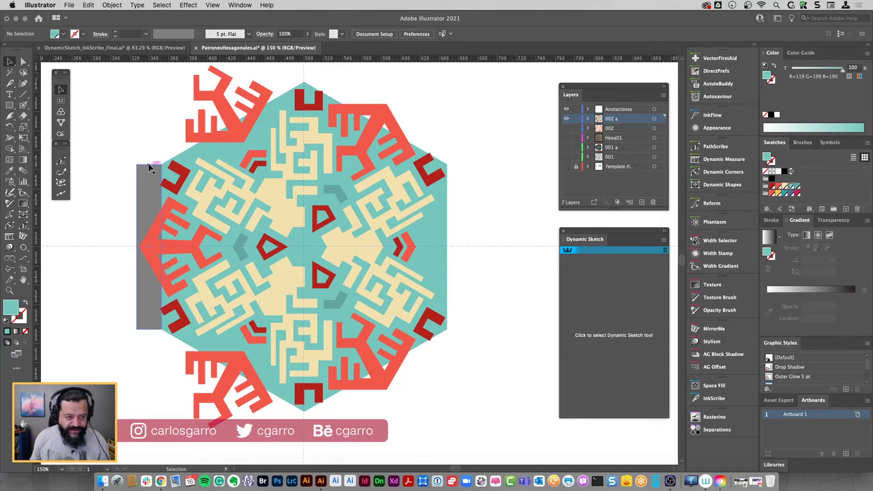
left_click(177, 231, "shift")
mouse_move(137, 168)
left_mouse_down()
mouse_move(496, 167)
mouse_move(448, 167)
left_mouse_up()
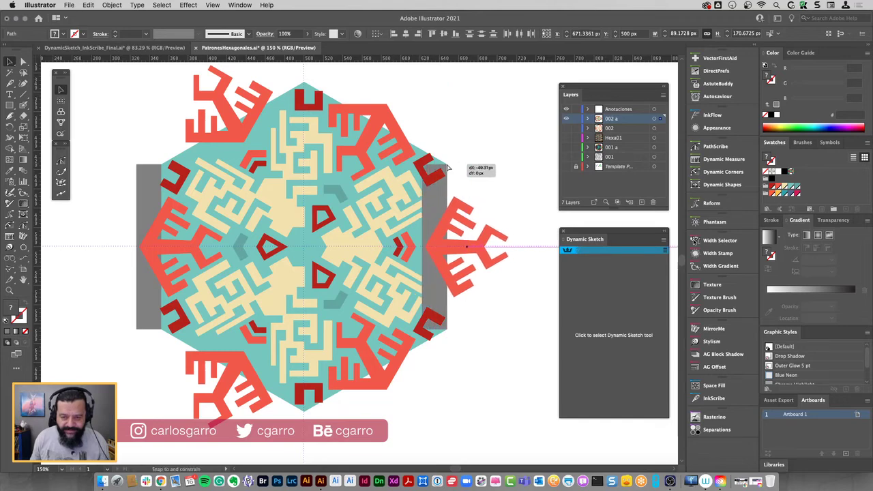
left_click(481, 176)
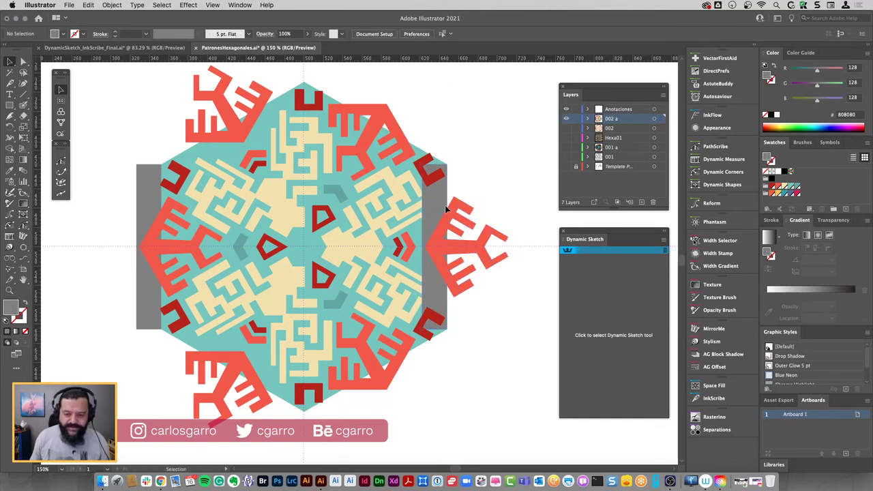
Delete both grey spacer rectangles, right and left
left_click(430, 234)
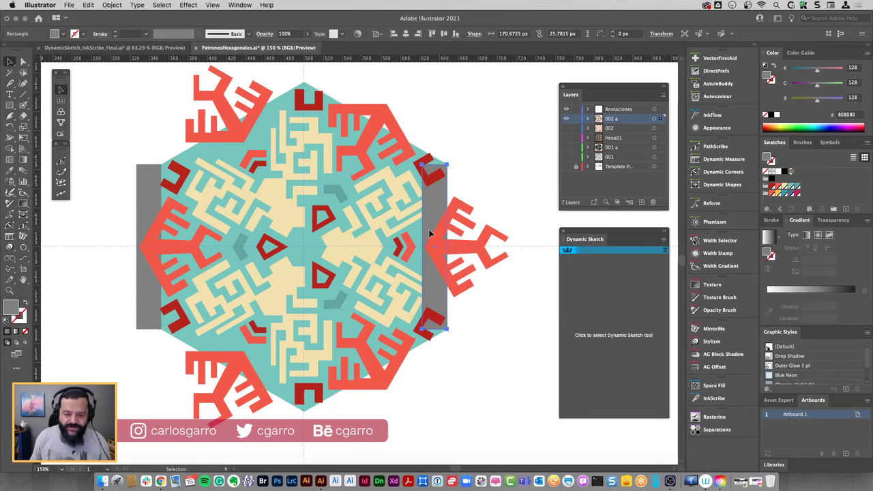
key("Delete")
left_click(138, 165)
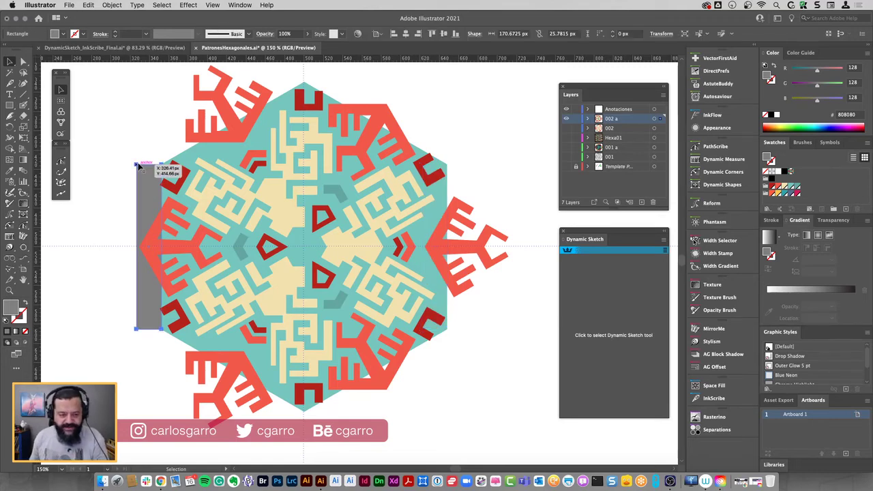
key("Delete")
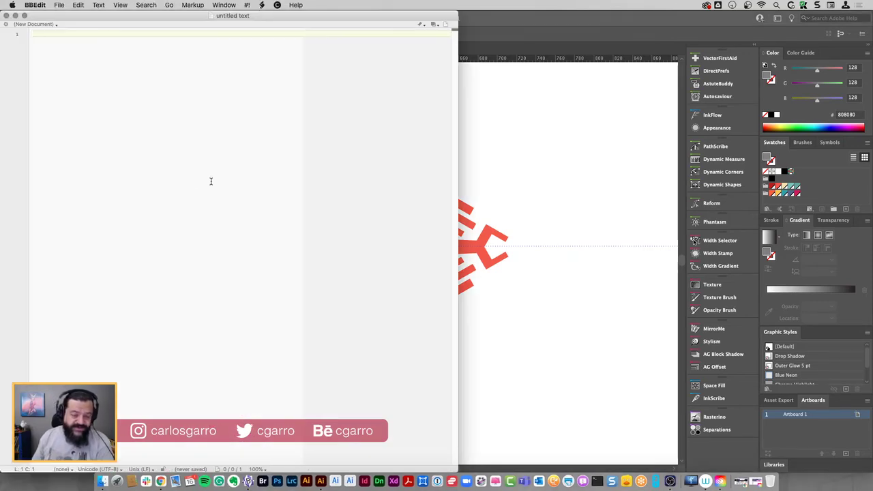
Shrink the BBEdit window aside and paste the hexagon's width, 295.6135 px, into the note
left_click_drag(457, 468, 306, 167)
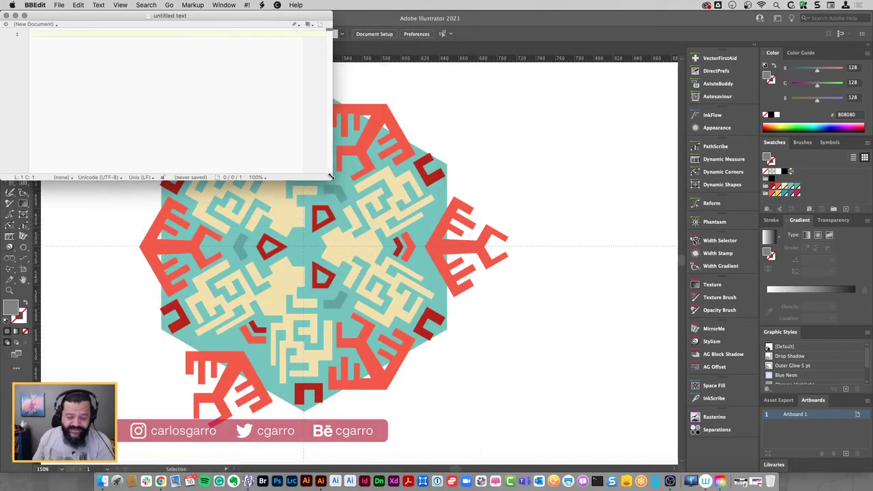
mouse_move(90, 14)
left_mouse_down()
mouse_move(204, 140)
mouse_move(490, 293)
mouse_move(586, 285)
left_mouse_up()
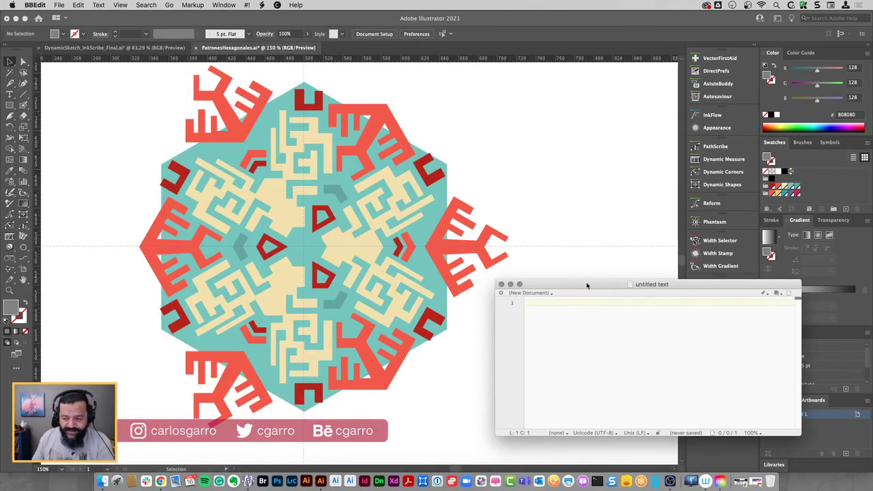
left_click(449, 167)
left_click(448, 167)
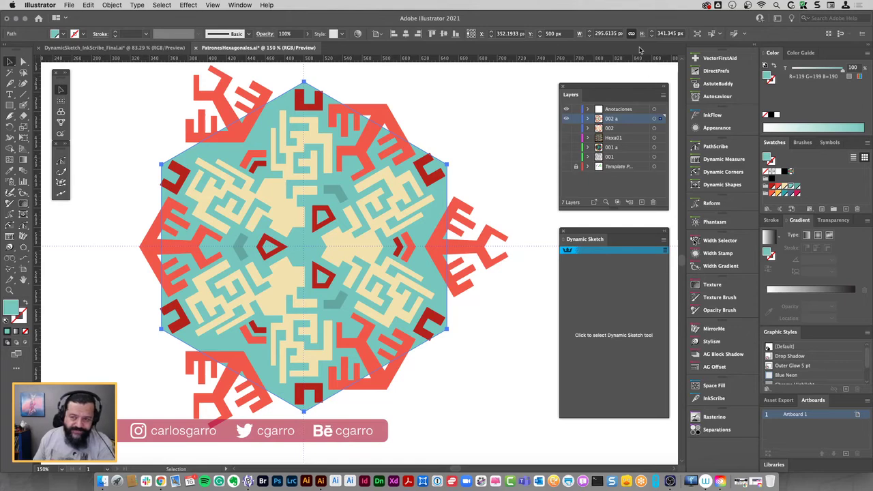
left_click(607, 34)
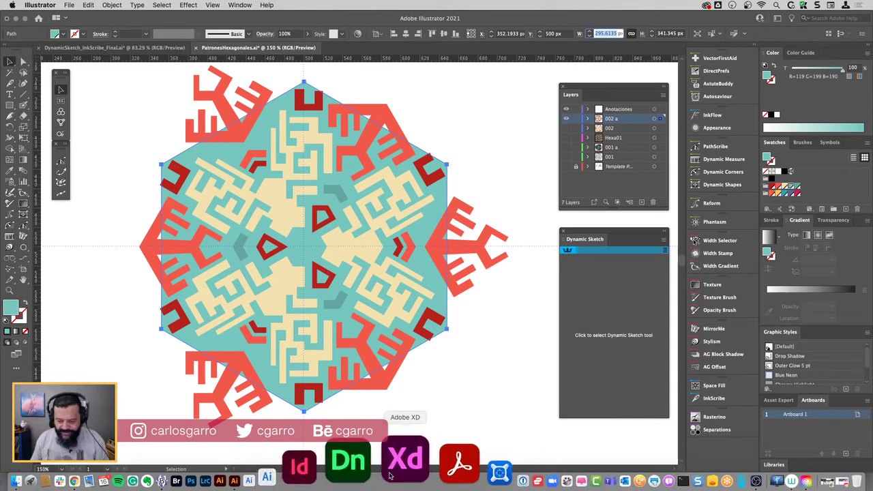
left_click(258, 463)
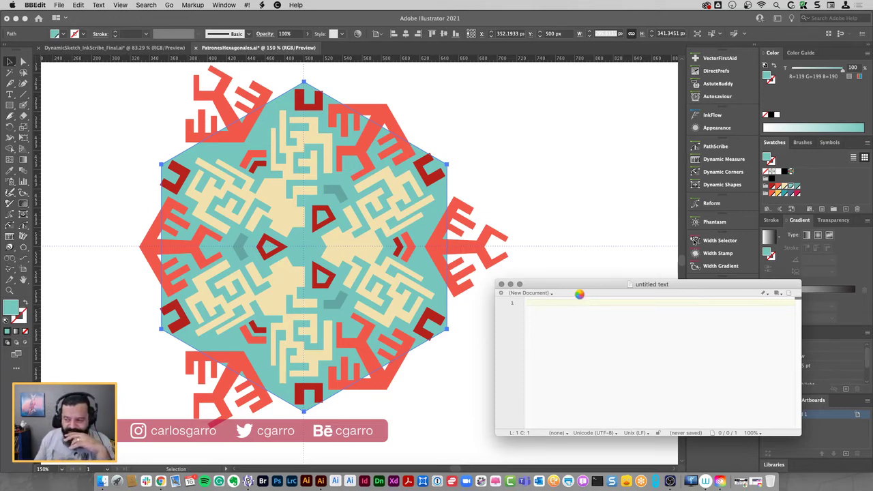
left_click(566, 304)
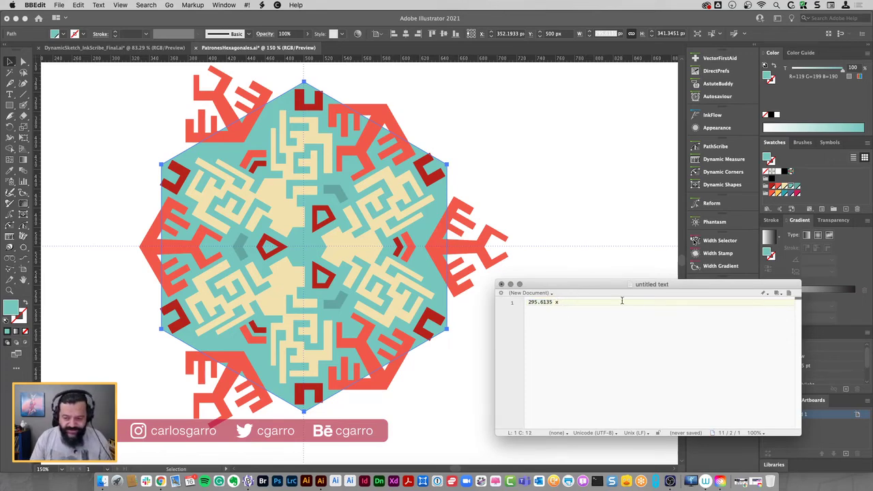
Add the hexagon's height, 341.3451 px, to the note and return to Illustrator
key("super+Tab")
left_click(663, 33)
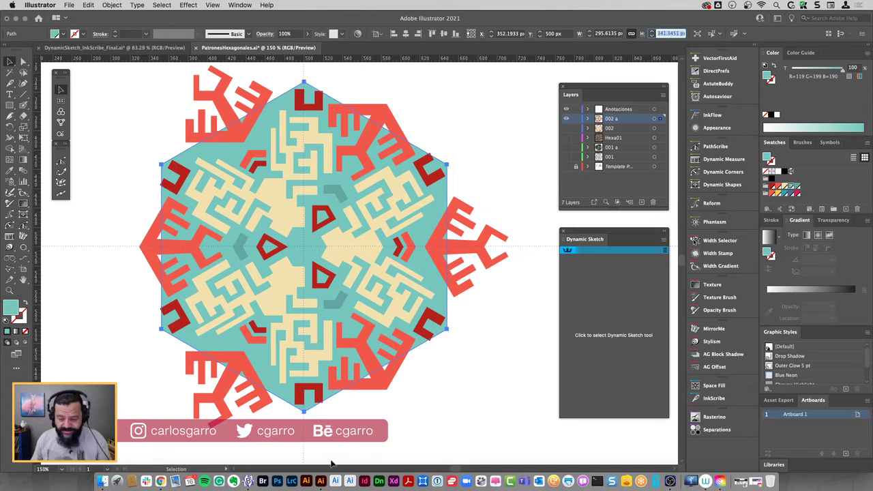
key("super+Tab")
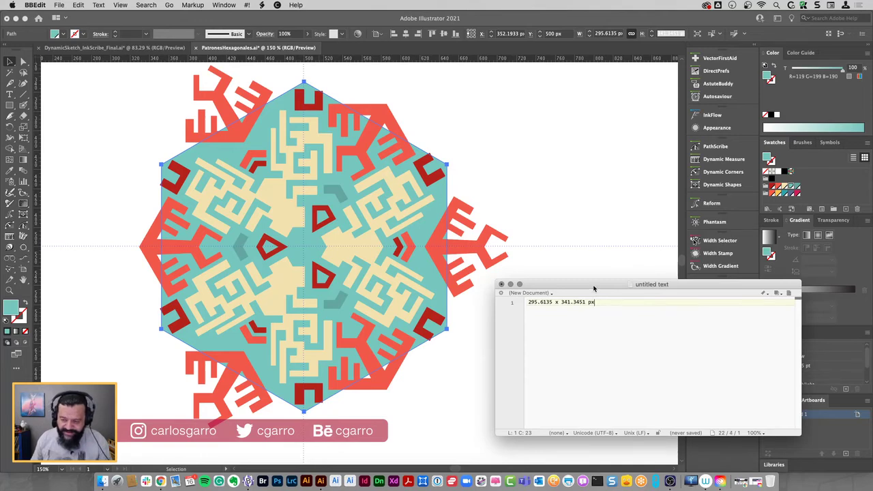
key("super+Tab")
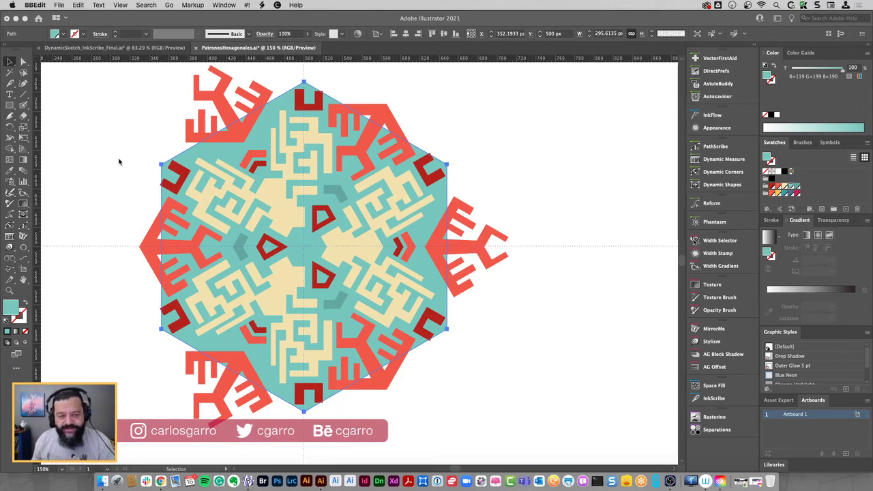
Select all the hexagon artwork and make a new pattern from it
left_click(11, 61)
left_click(119, 113)
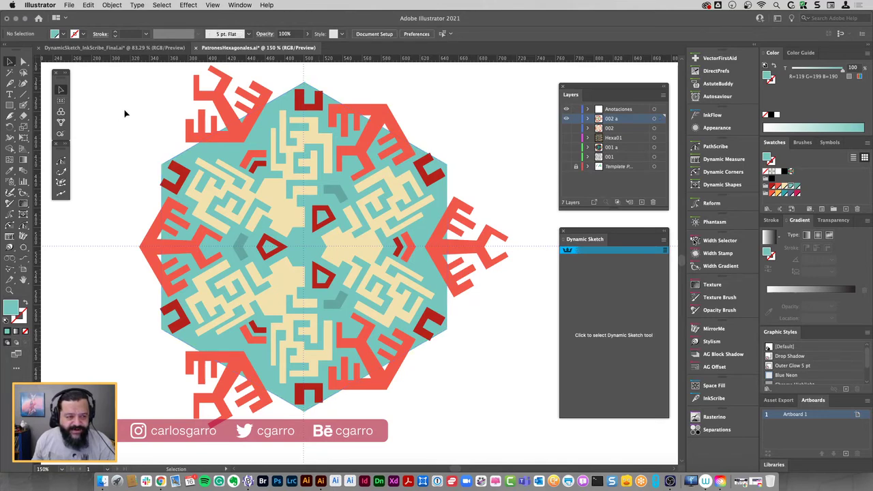
mouse_move(140, 80)
left_mouse_down()
mouse_move(571, 435)
mouse_move(519, 426)
left_mouse_up()
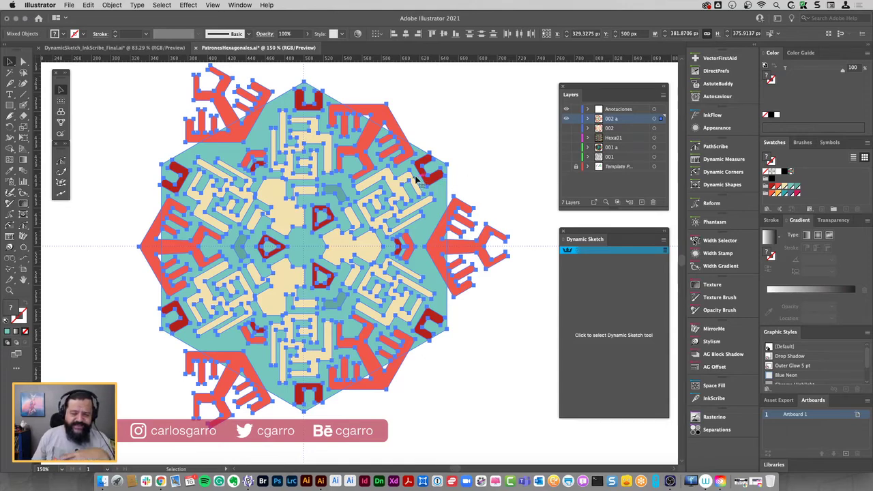
left_click(112, 6)
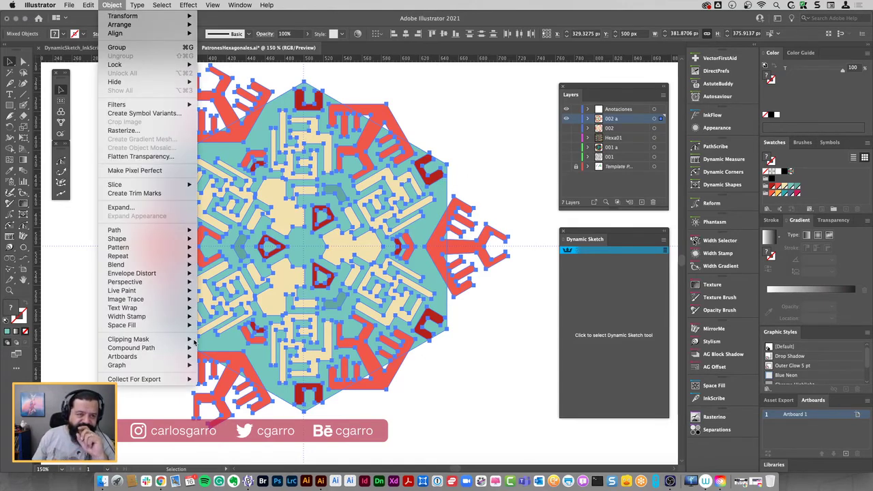
mouse_move(118, 247)
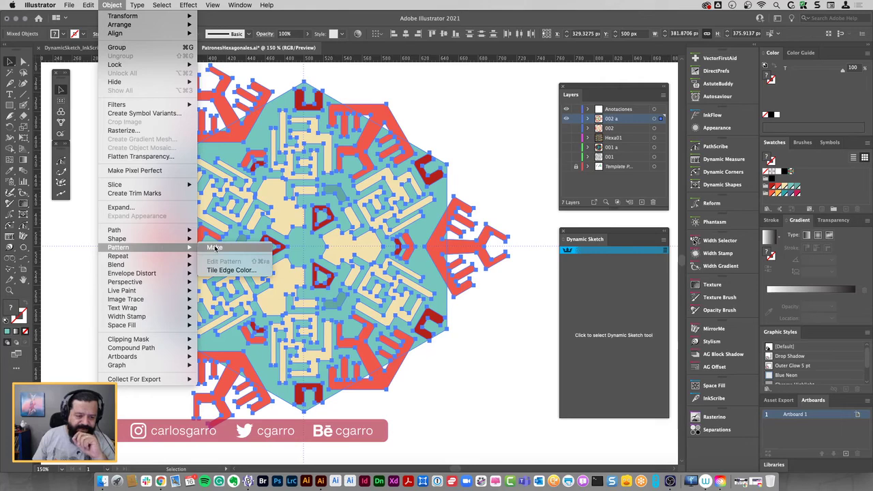
left_click(215, 247)
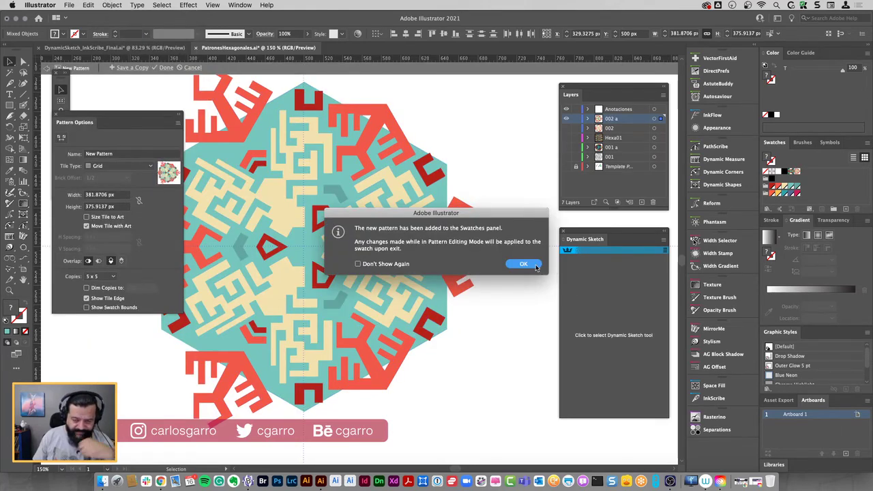
left_click(523, 264)
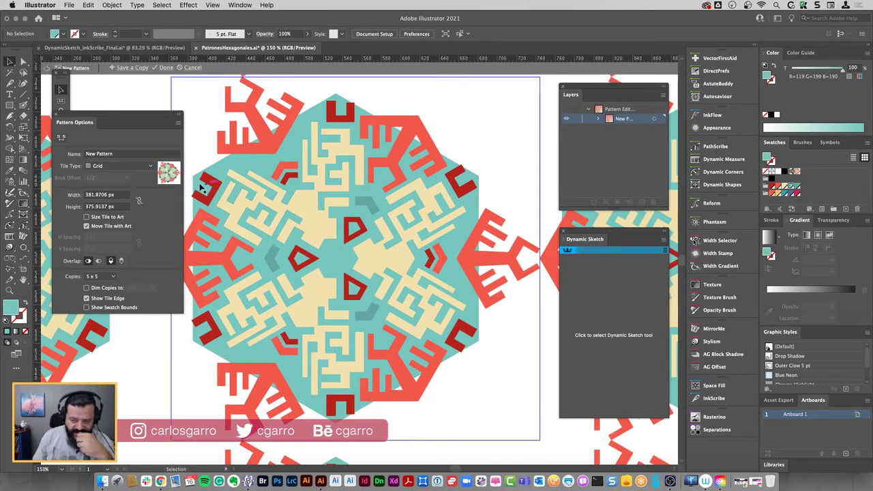
Set the pattern's Tile Type to Hex by Row and move Pattern Options off the artwork
left_click(120, 166)
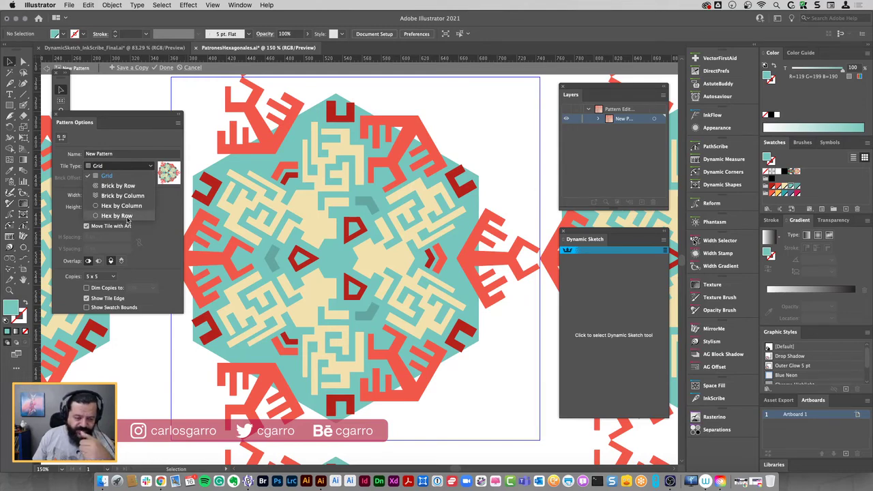
left_click(127, 216)
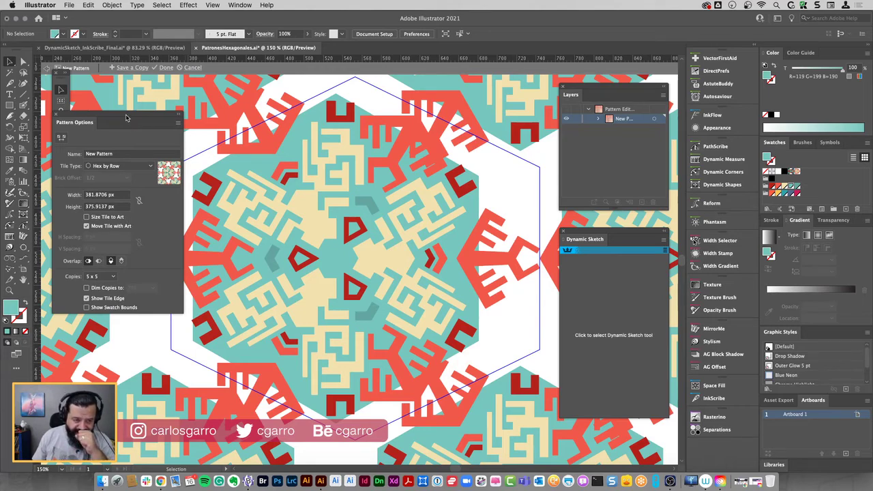
mouse_move(125, 118)
left_mouse_down()
mouse_move(270, 117)
mouse_move(259, 104)
mouse_move(203, 109)
left_mouse_up()
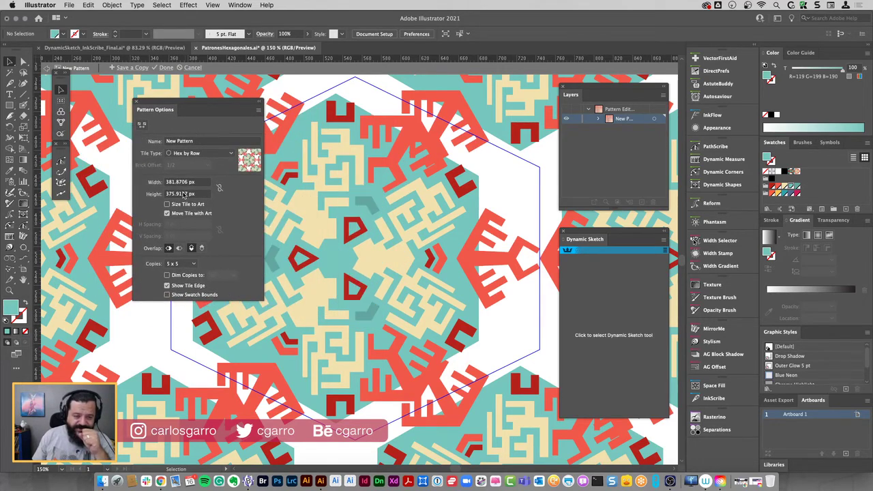
left_click(189, 183)
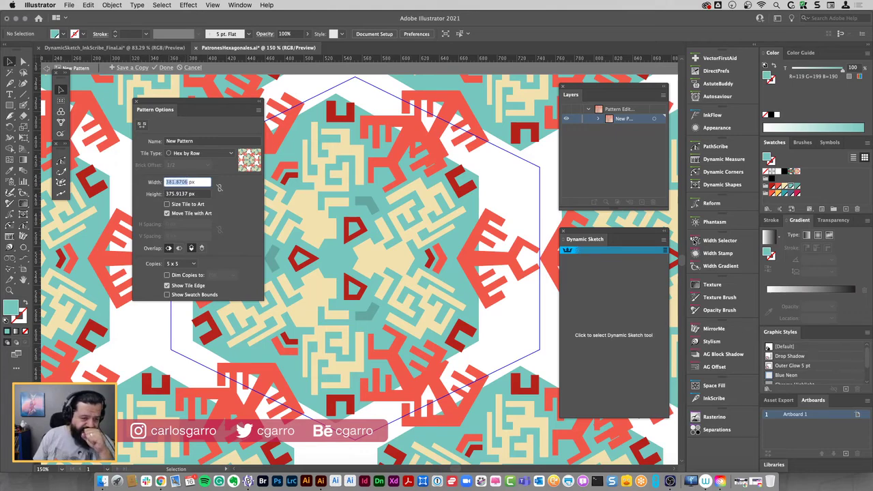
key("super+Tab")
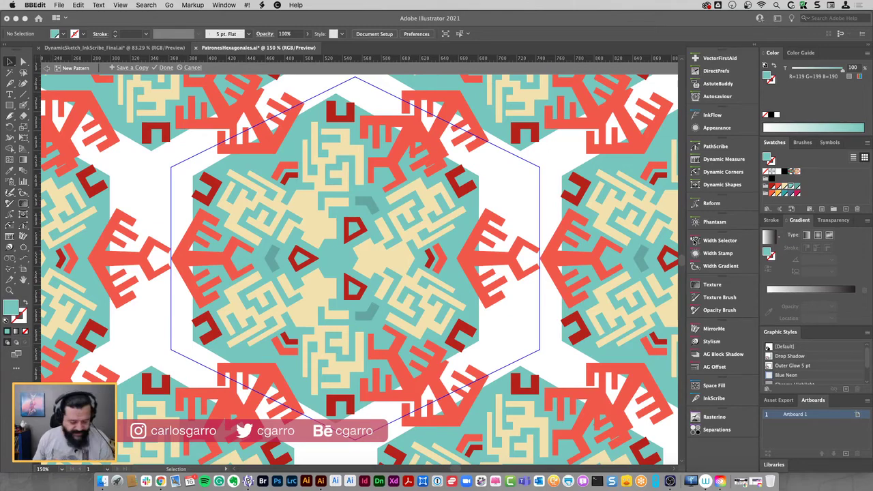
Paste 295.6135 into the tile Width and 341.3451 into Height in Pattern Options
key("super+Tab")
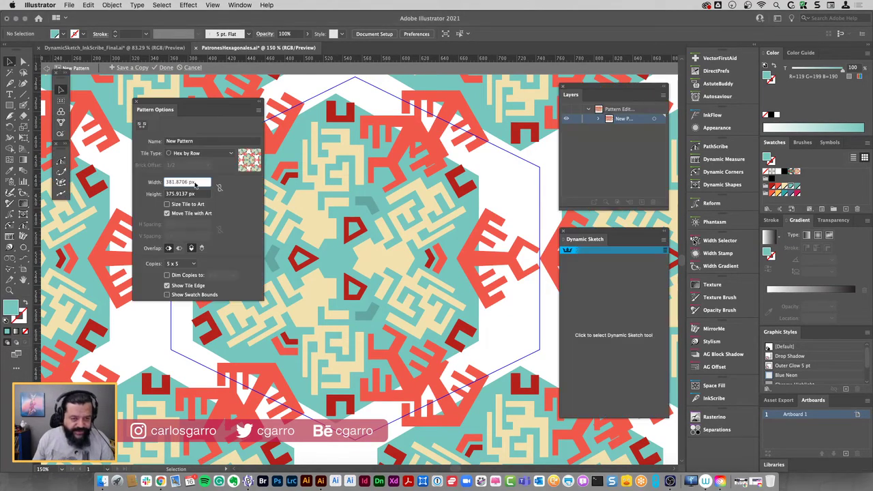
double_click(186, 182)
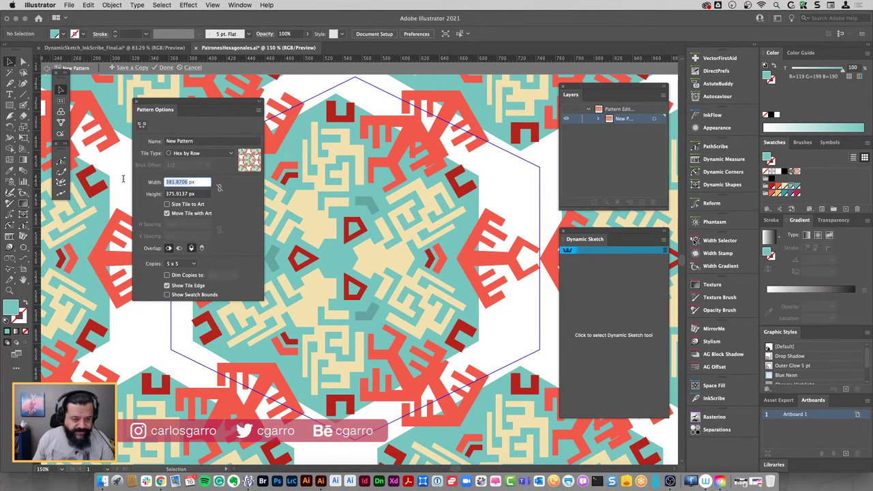
type("295.6135")
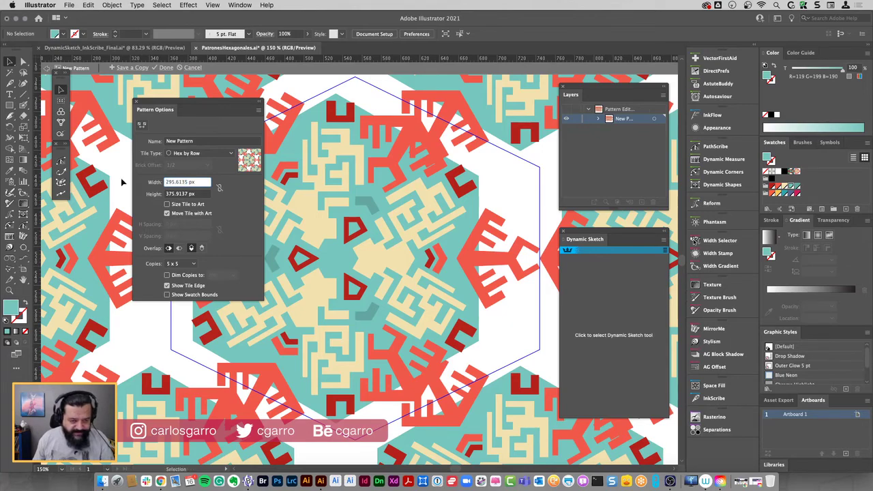
key("Return")
key("super+Tab")
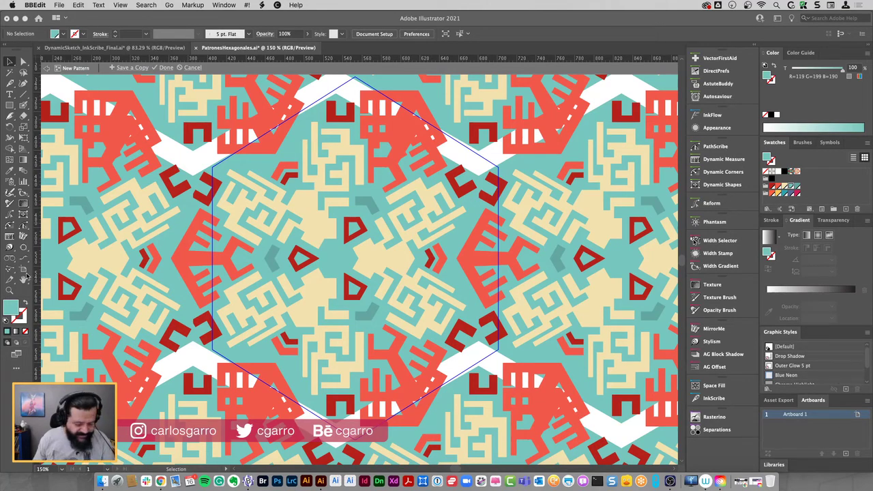
key("super+Tab")
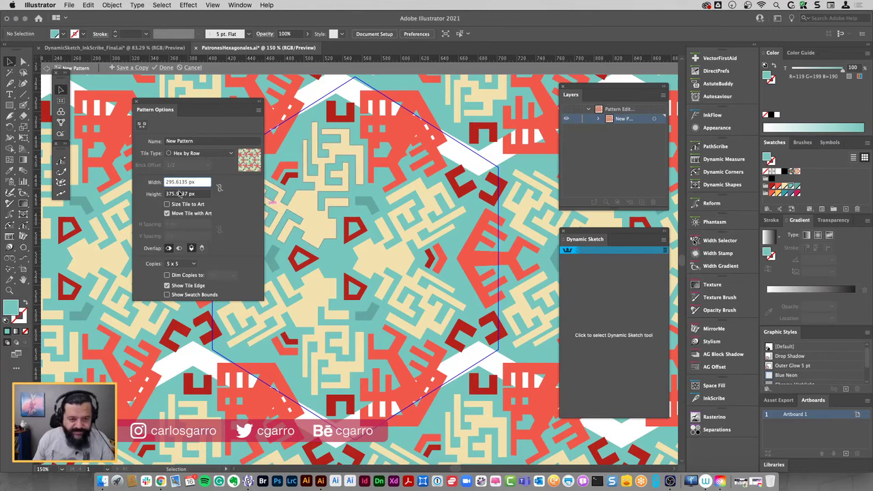
left_click(189, 196)
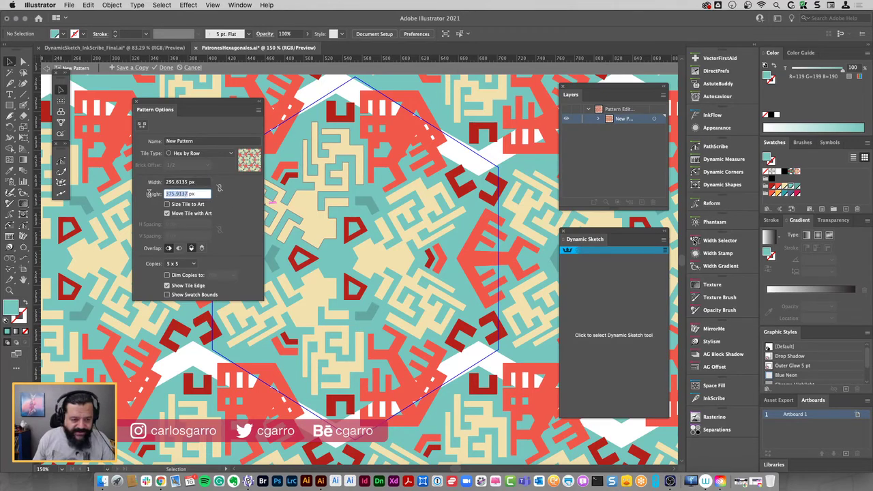
type("341.3451")
key("Return")
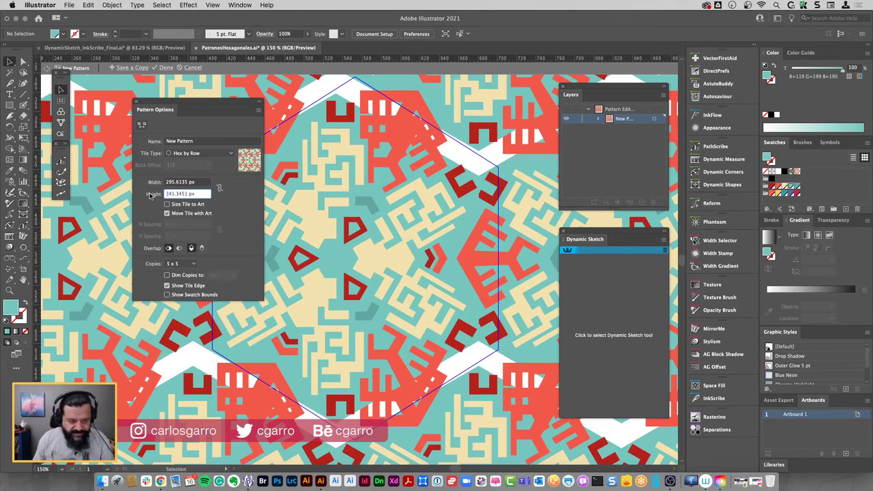
key("Tab")
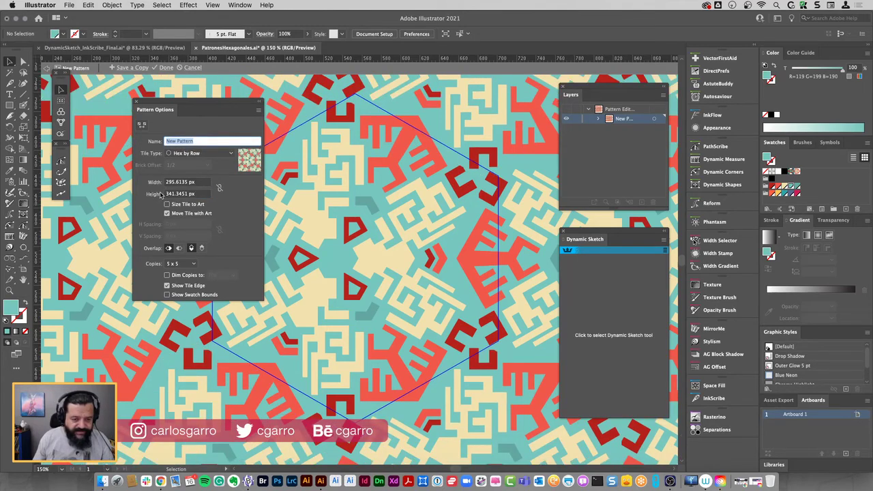
Rename the pattern to 'Hexa 02' in Pattern Options and exit pattern editing with Done
mouse_move(204, 106)
left_mouse_down()
mouse_move(427, 238)
mouse_move(475, 175)
mouse_move(452, 267)
mouse_move(365, 412)
mouse_move(341, 293)
mouse_move(300, 228)
left_mouse_up()
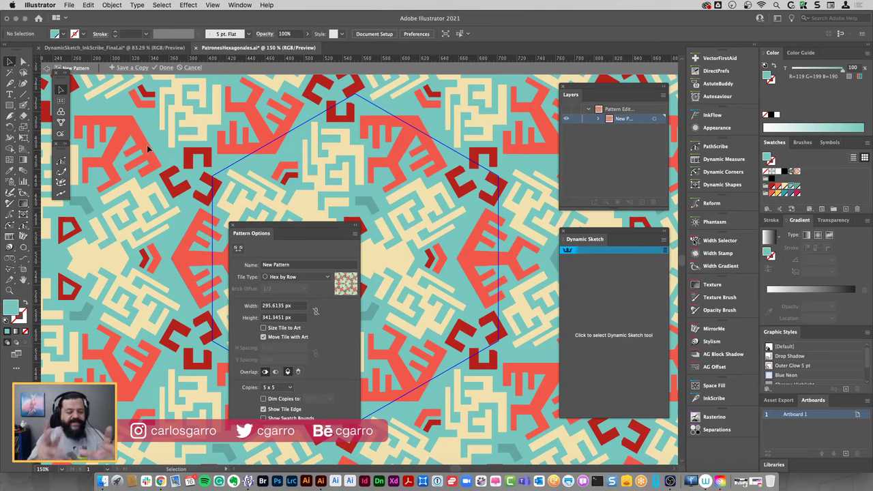
double_click(290, 266)
triple_click(291, 265)
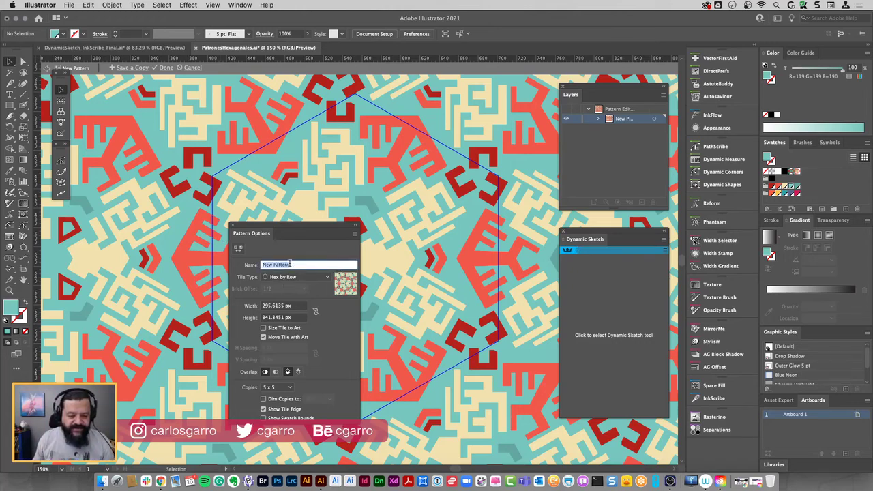
type("Hexa 02")
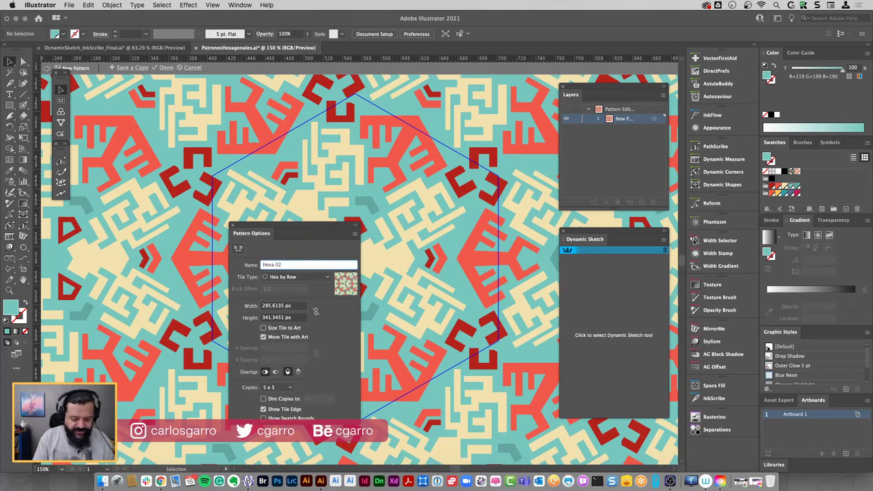
key("Return")
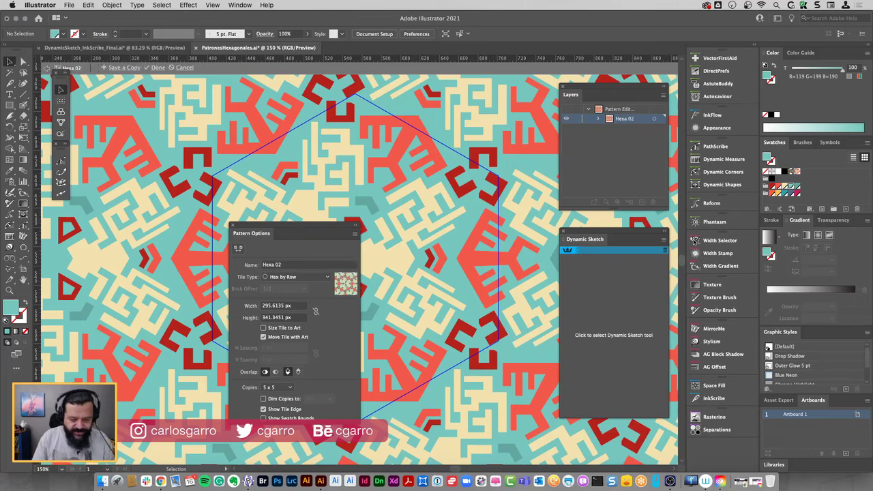
left_click(158, 68)
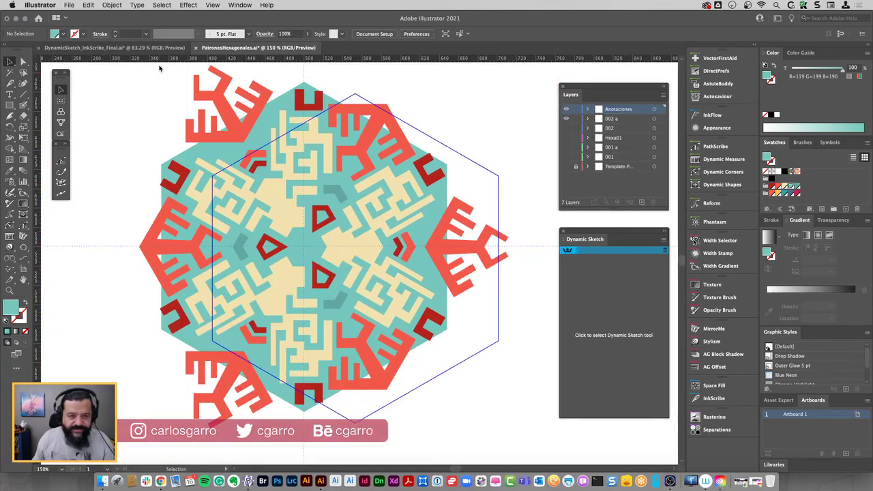
Hide layer 002 a and add a new layer above it named Hexa02
left_click(567, 119)
left_click(621, 119)
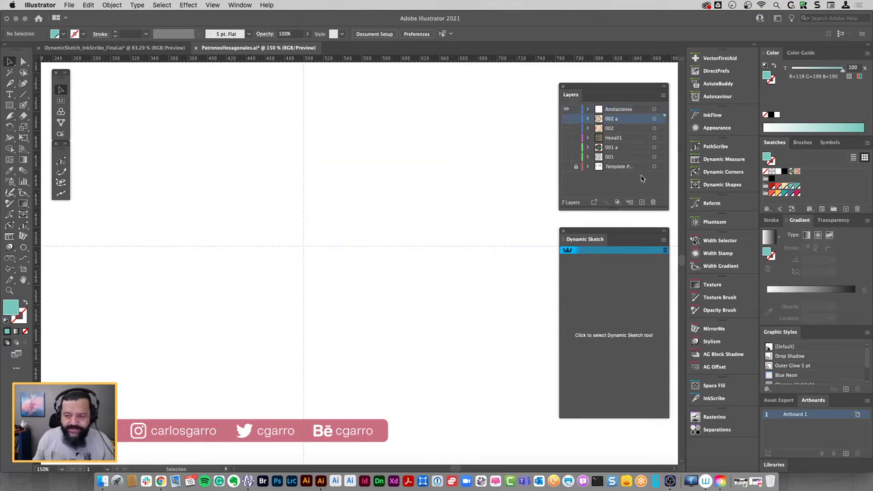
left_click(641, 202)
double_click(613, 119)
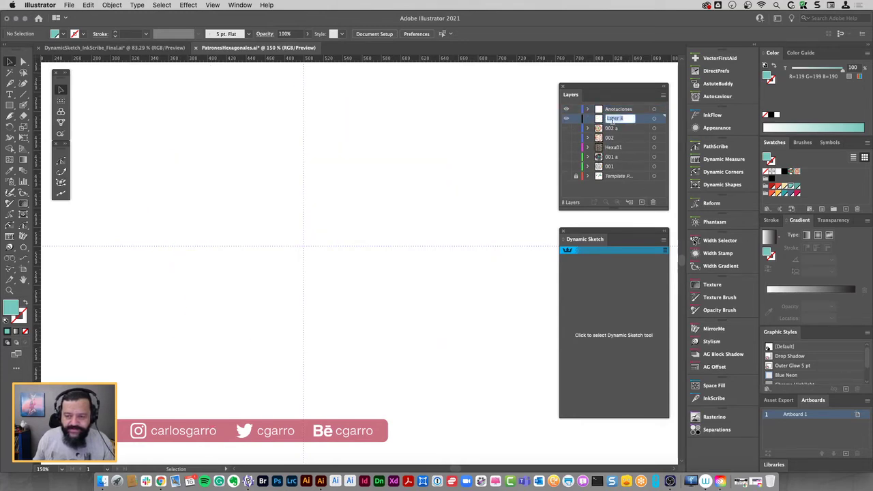
type("Hexa02")
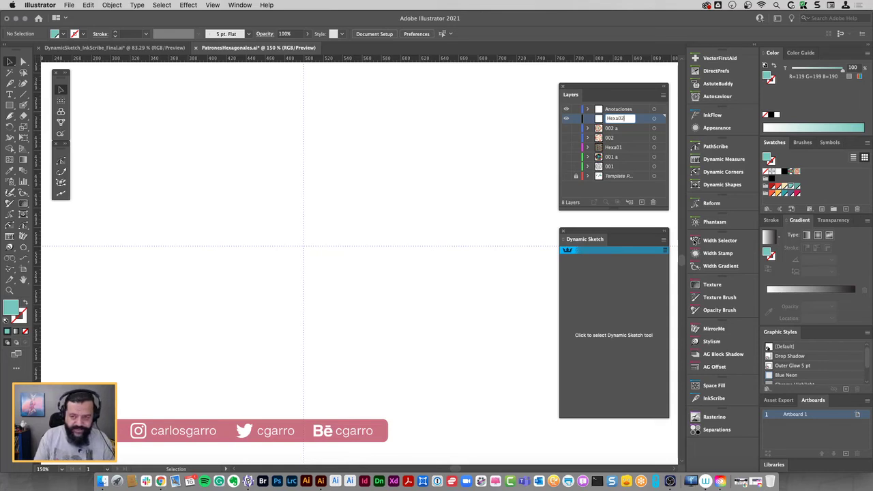
key("Return")
Fit the artboard in view and draw a 1000 × 1000 px square
key("super+0")
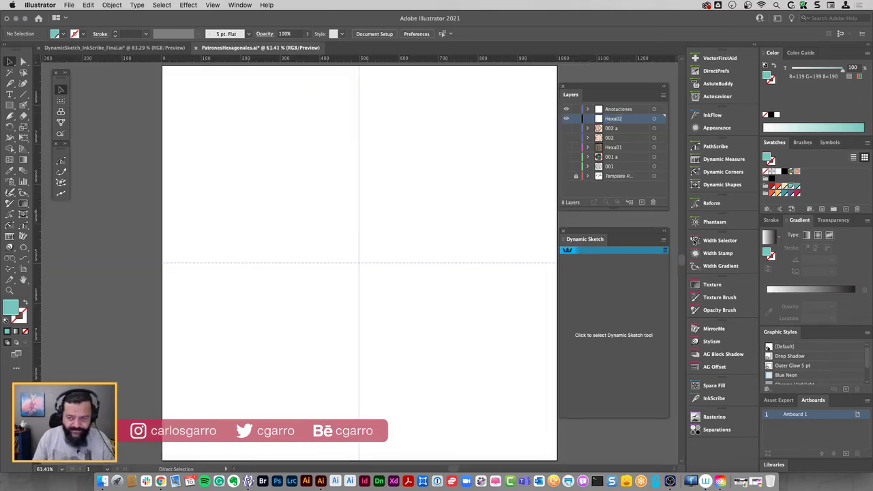
key("m")
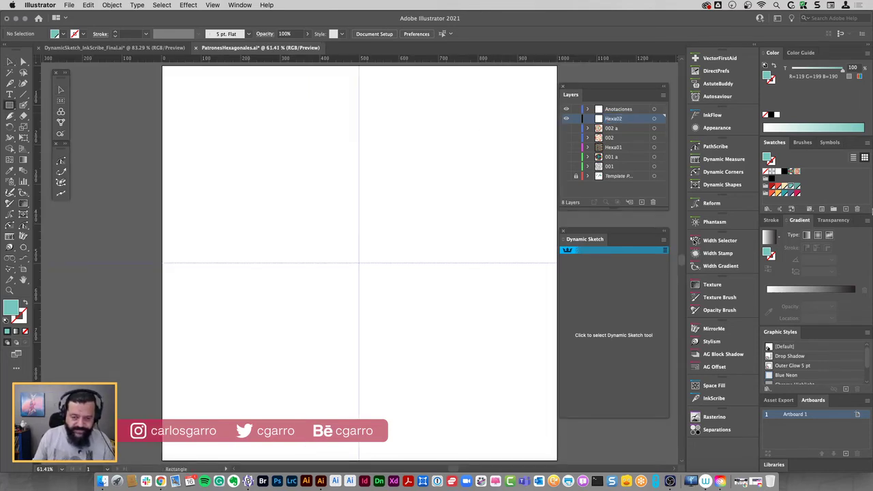
left_click(269, 148)
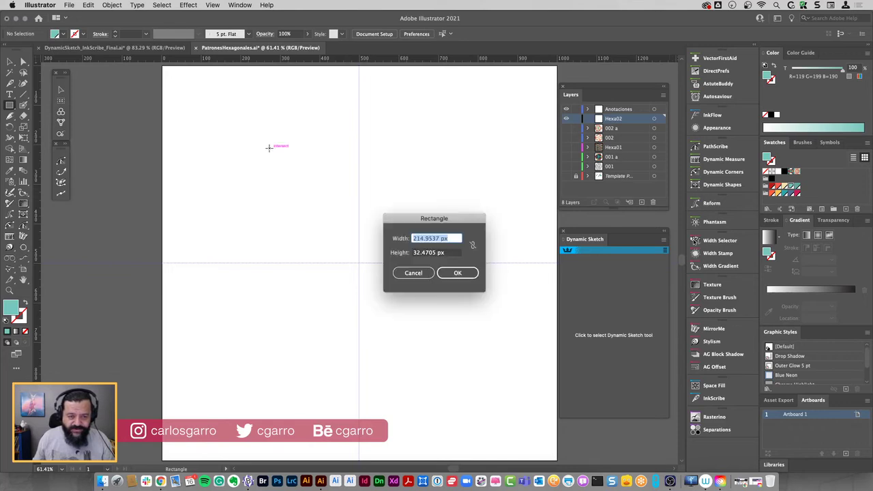
type("1000")
key("Tab")
type("1")
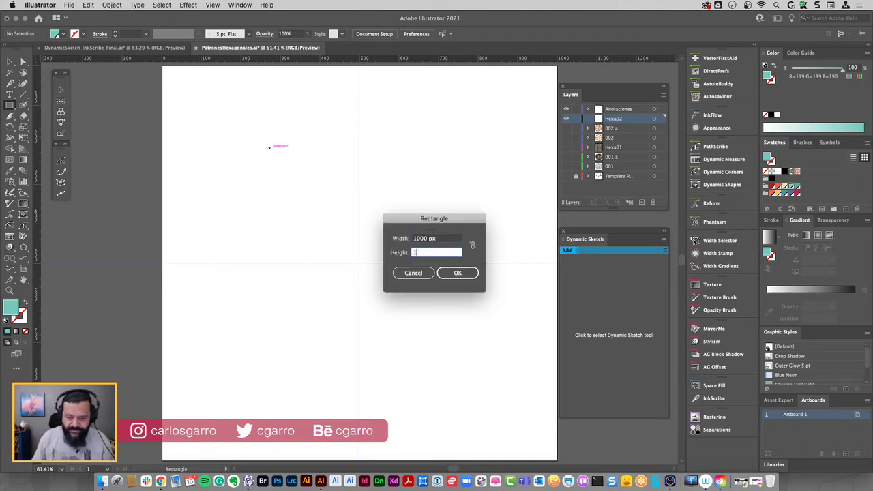
key("Return")
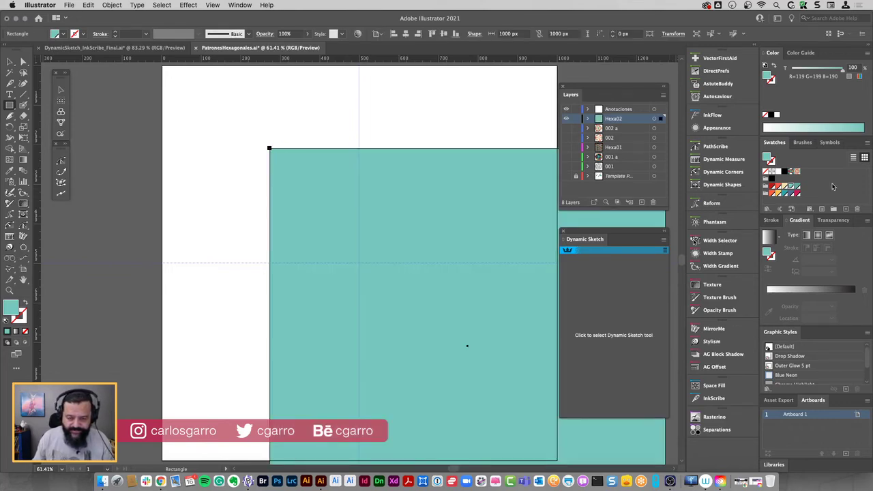
Fill the square with the Hexa 02 pattern, center it on the artboard, and deselect
left_click(798, 172)
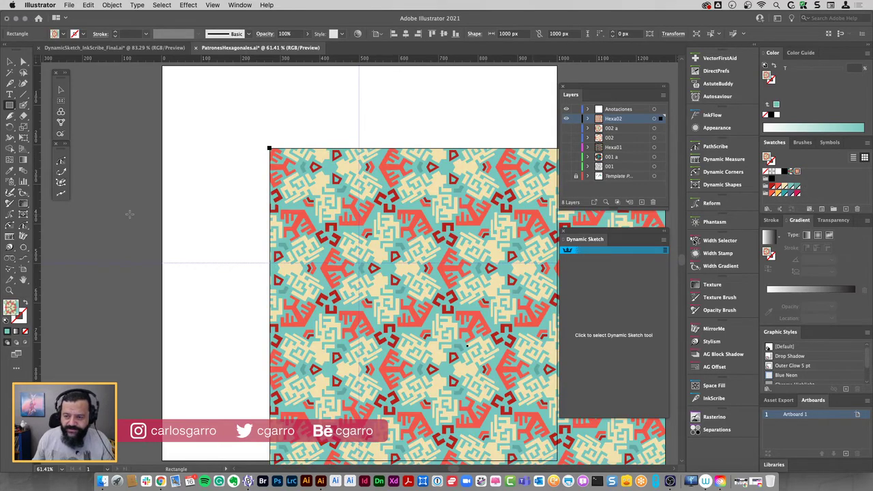
left_click(405, 34)
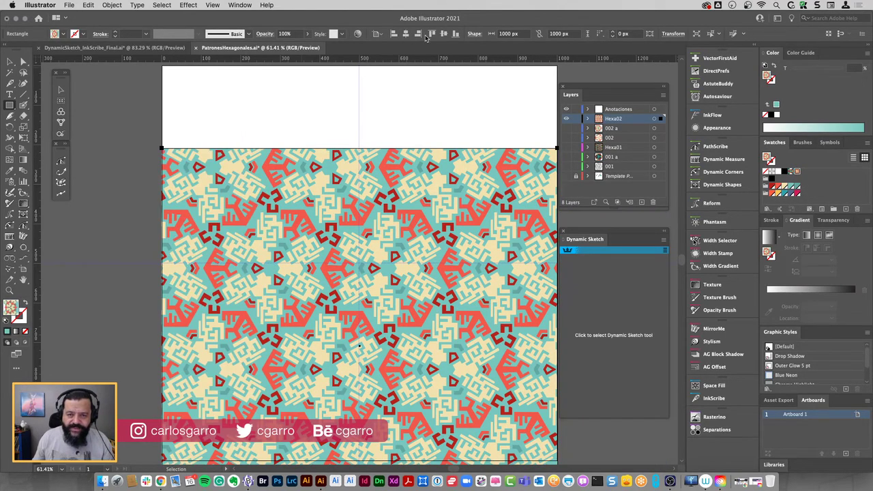
left_click(444, 34)
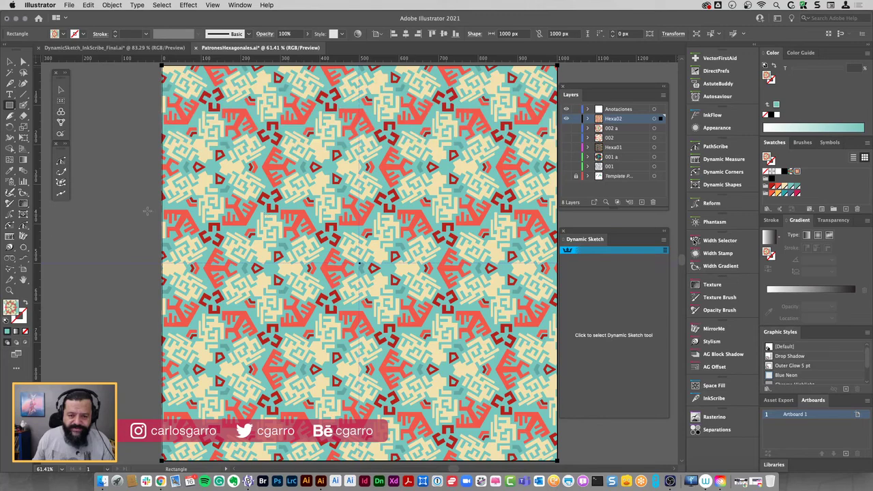
left_click(9, 61)
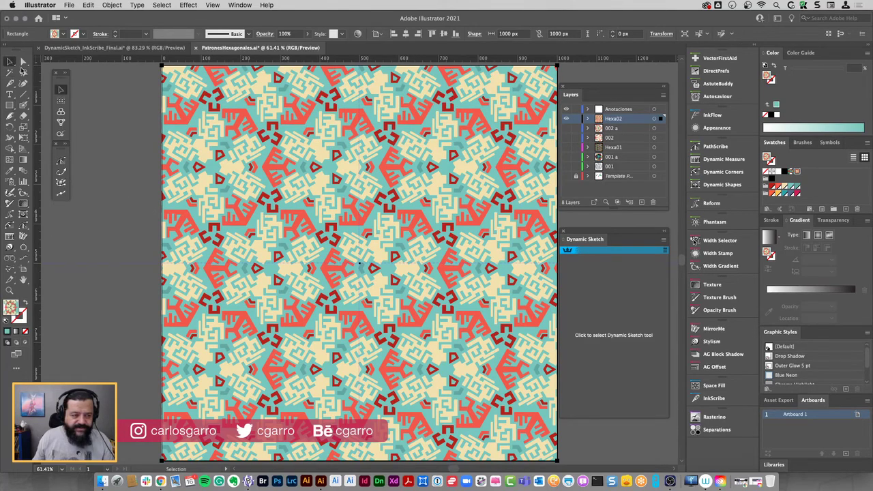
left_click(94, 110)
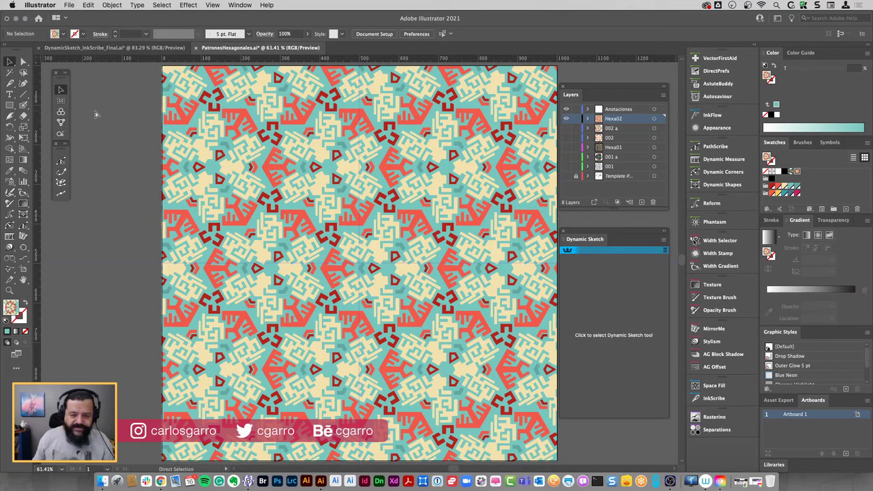
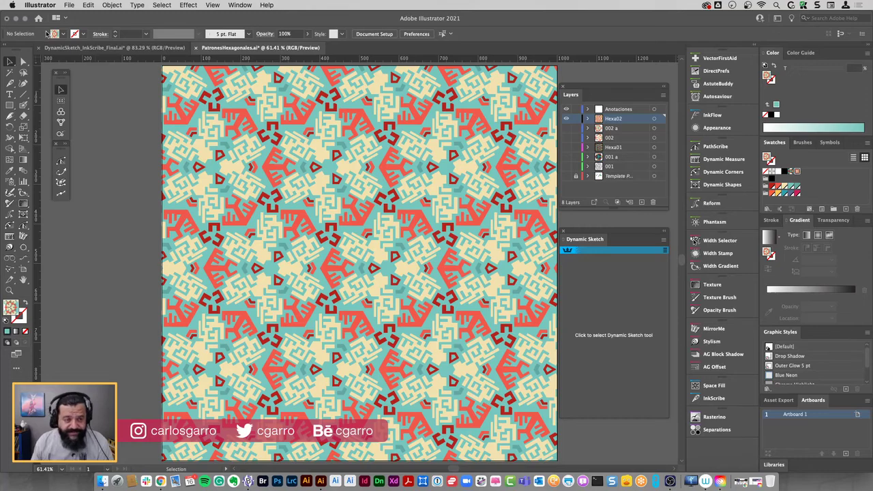
Search the Open dialog for 'Ami' and scroll through the matching files
left_click(72, 4)
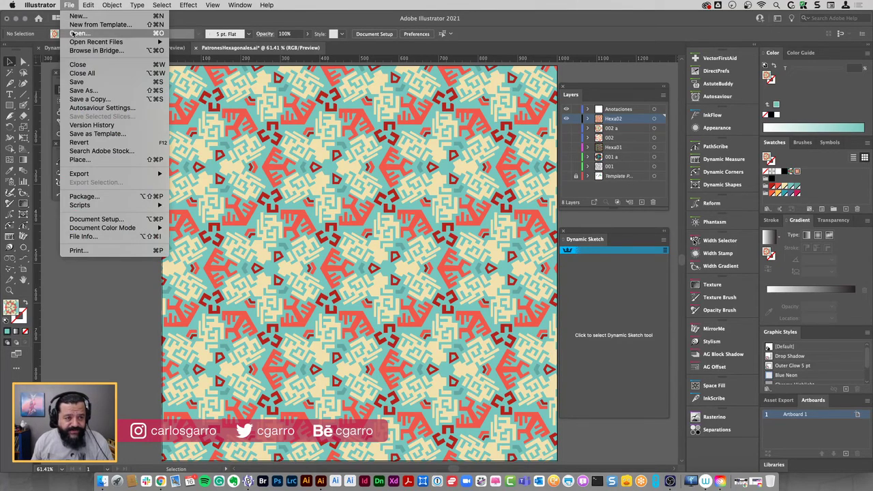
left_click(76, 33)
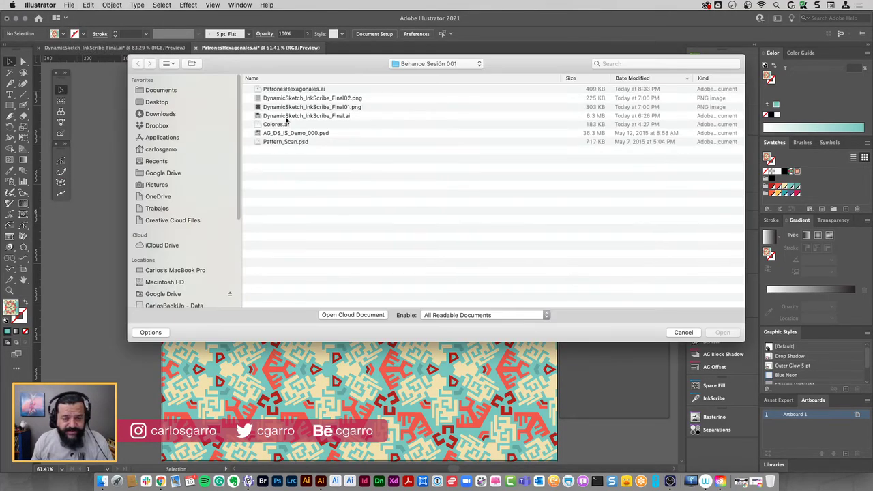
left_click(642, 64)
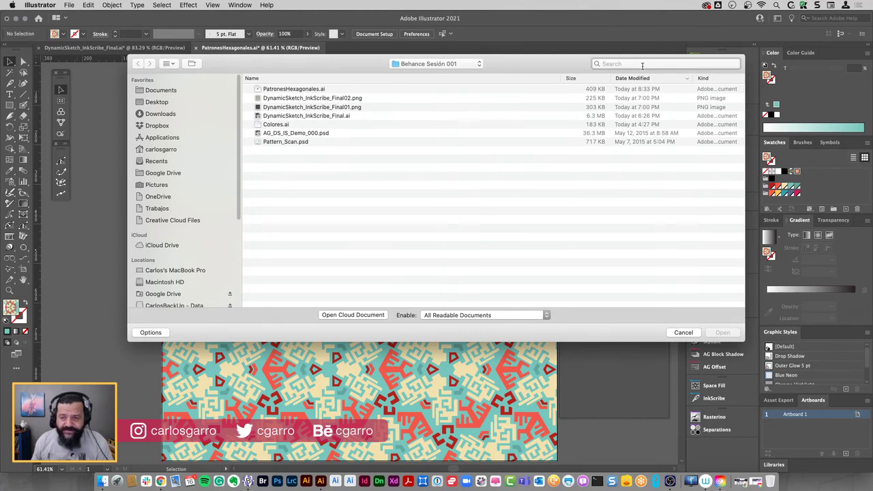
type("Ami")
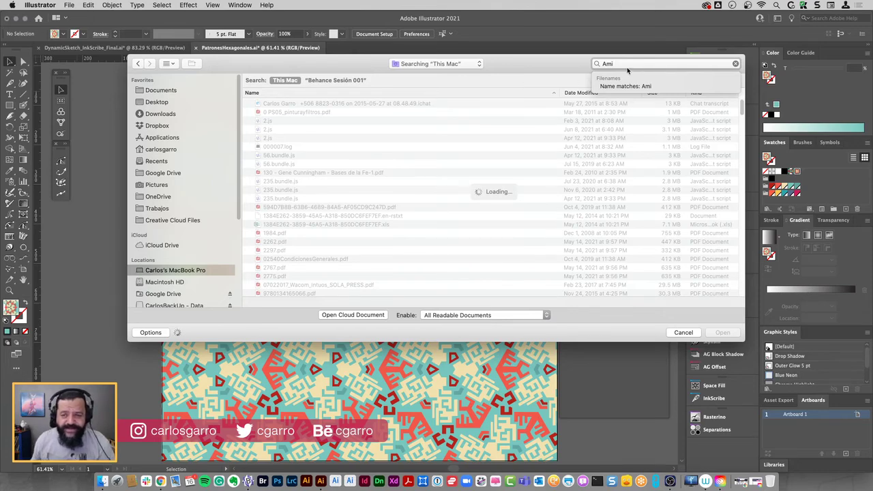
scroll(478, 173, "down", 5)
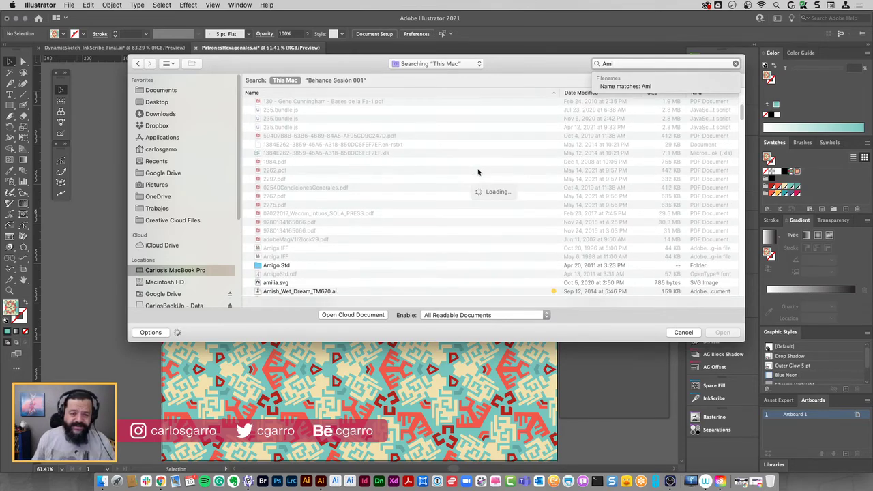
scroll(478, 172, "down", 5)
scroll(478, 173, "down", 5)
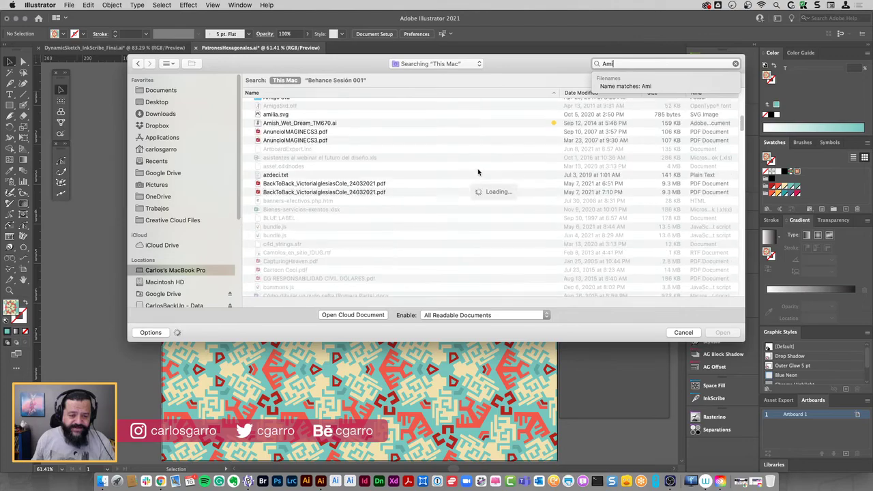
scroll(478, 173, "down", 10)
scroll(478, 172, "down", 5)
scroll(478, 173, "down", 5)
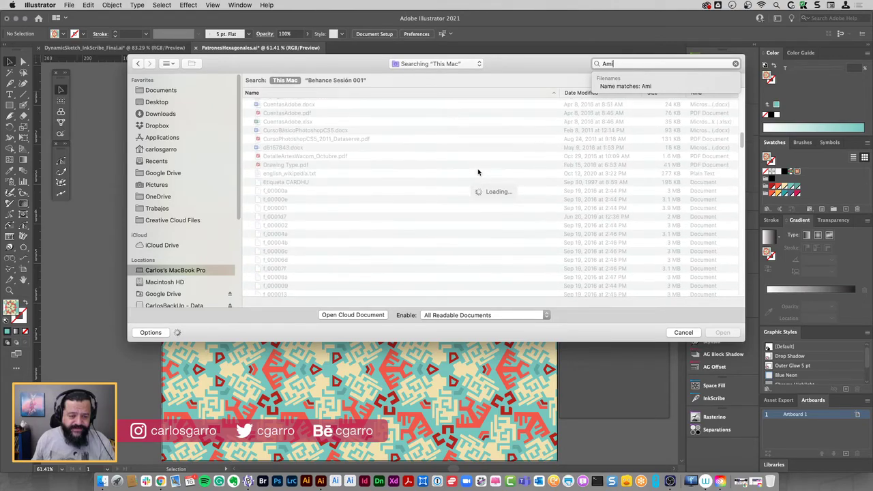
scroll(478, 173, "down", 5)
scroll(478, 173, "down", 5)
scroll(478, 173, "down", 5)
scroll(478, 172, "down", 5)
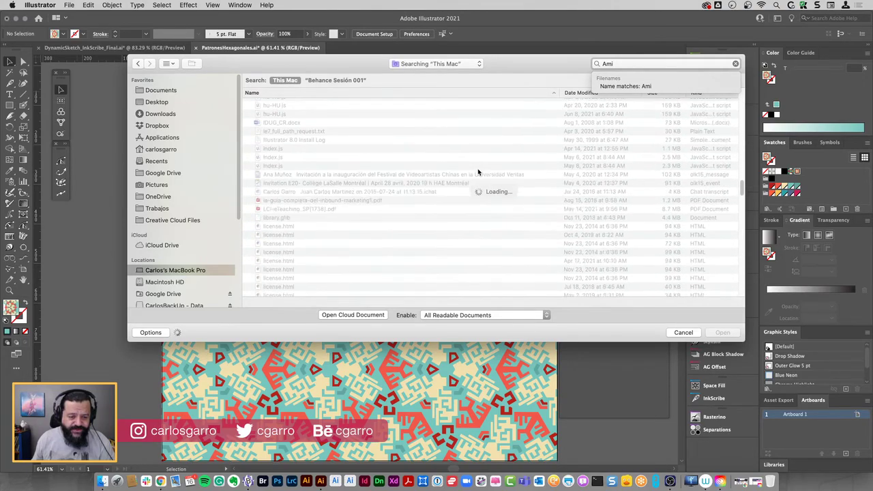
scroll(478, 173, "down", 5)
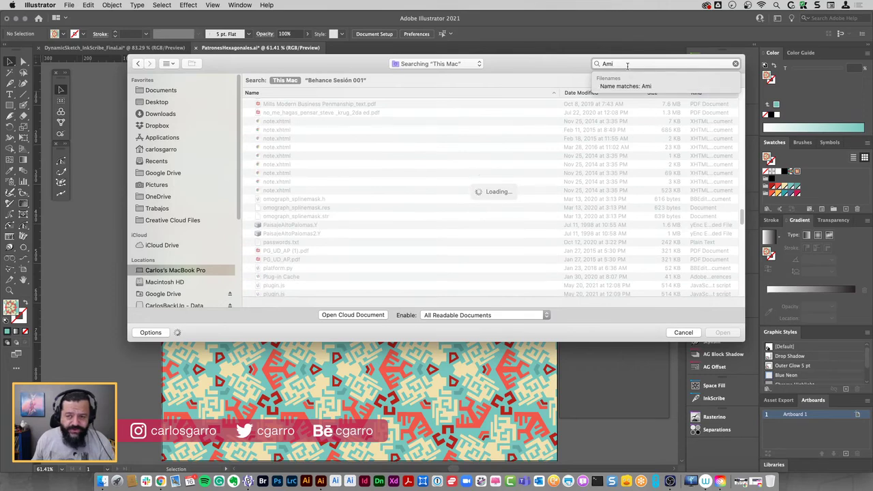
Correct the search to 'Amy' and open Amy_by_Eddie_van_der_Walt_Poster4.ai
key("BackSpace")
type("y")
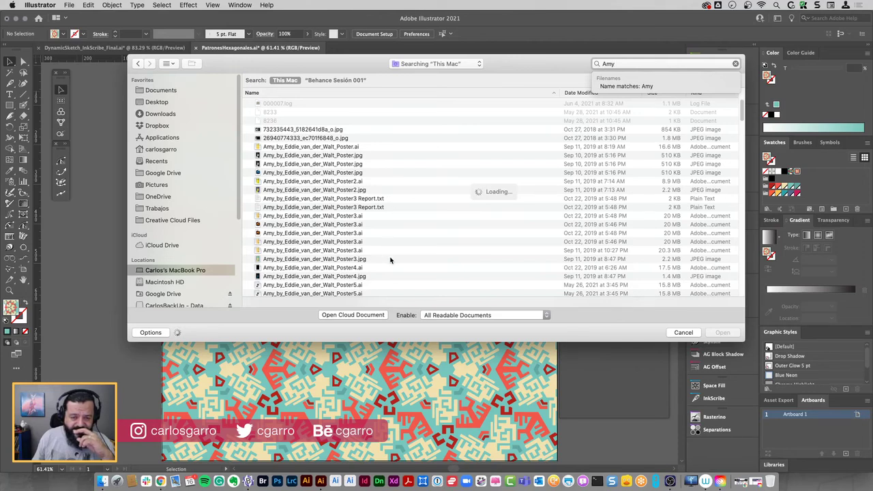
left_click(344, 266)
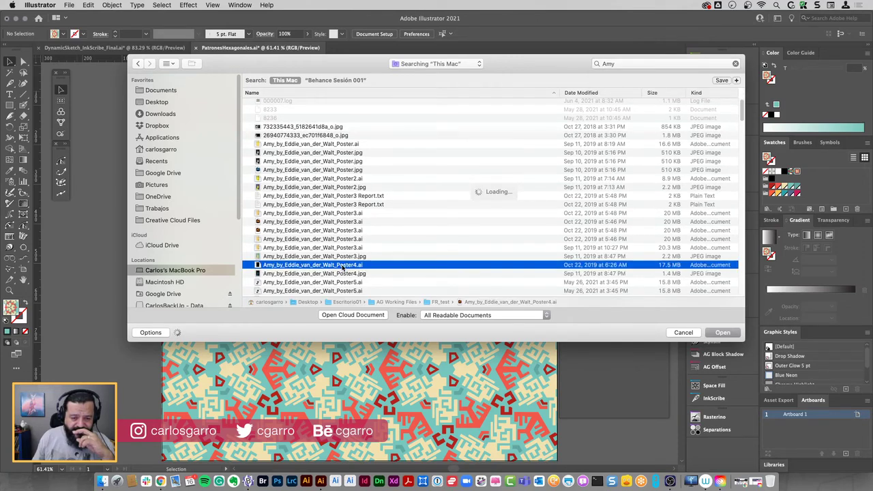
left_click(734, 336)
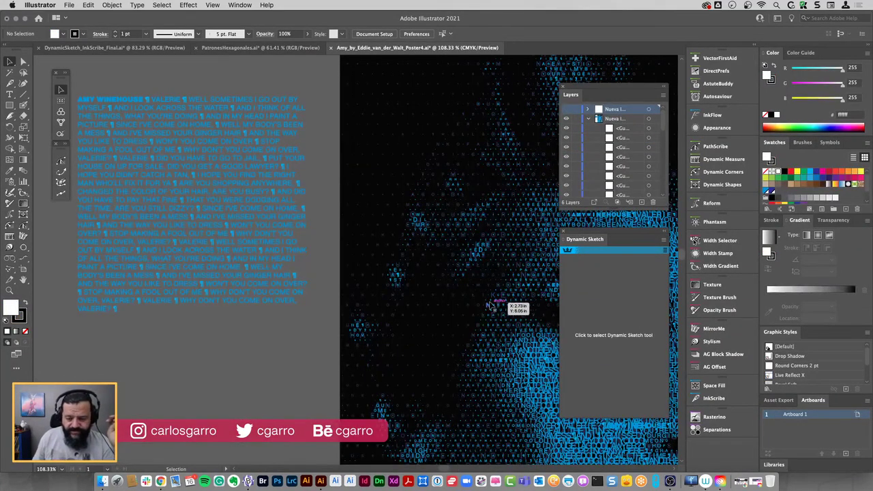
Pan and zoom around the blue portrait's lyric-text face
mouse_move(421, 286)
left_mouse_down()
mouse_move(318, 205)
mouse_move(237, 159)
left_mouse_up()
scroll(236, 159, "down", 2)
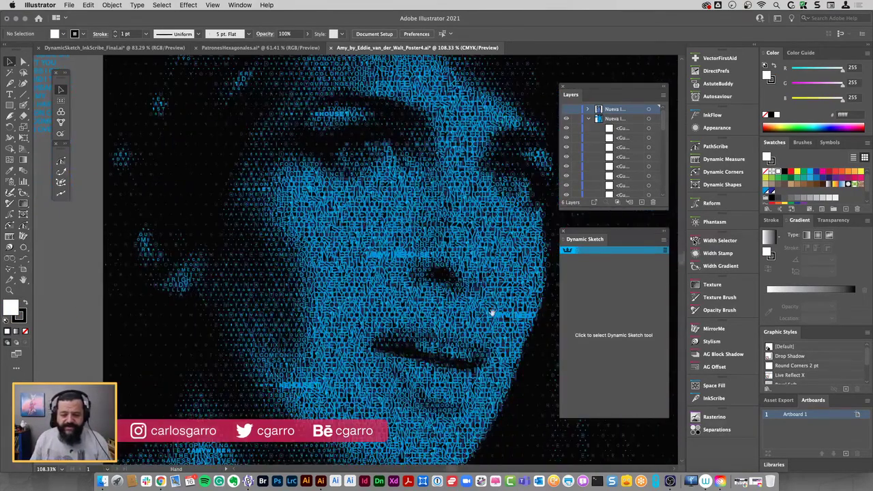
scroll(416, 276, "up", 2)
scroll(416, 276, "down", 3)
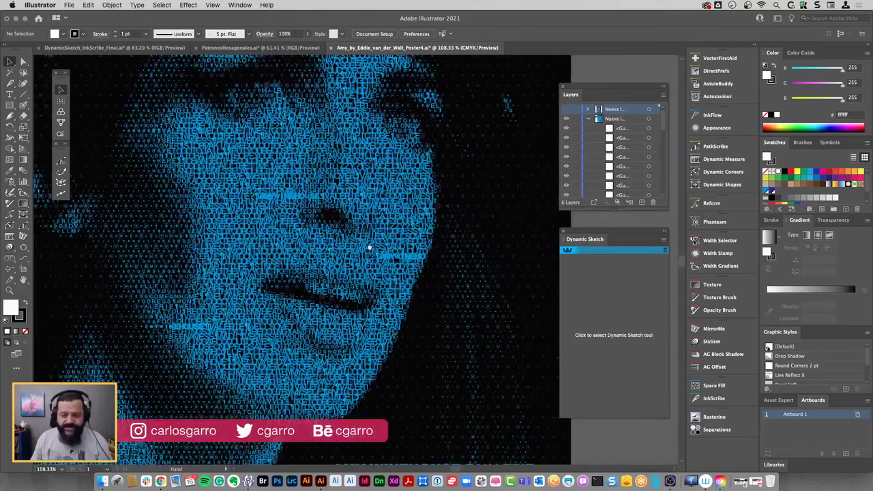
scroll(370, 247, "right", 3)
key("a")
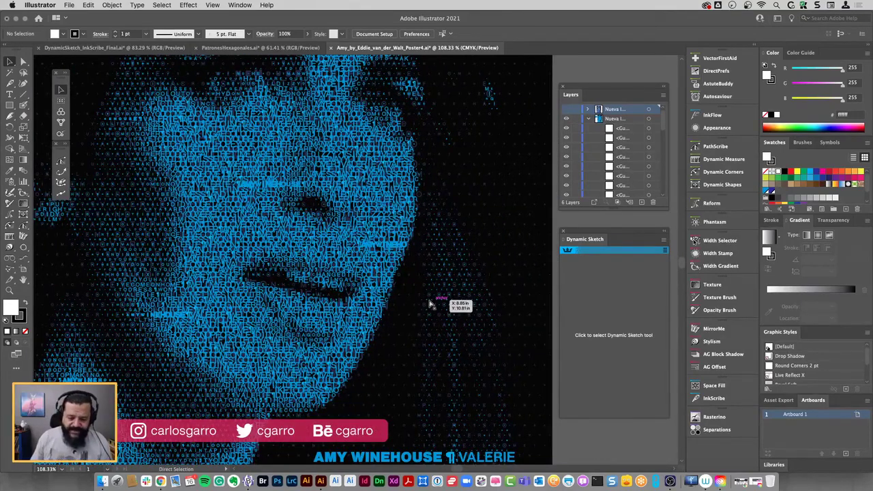
key("ctrl+minus")
key("ctrl+minus")
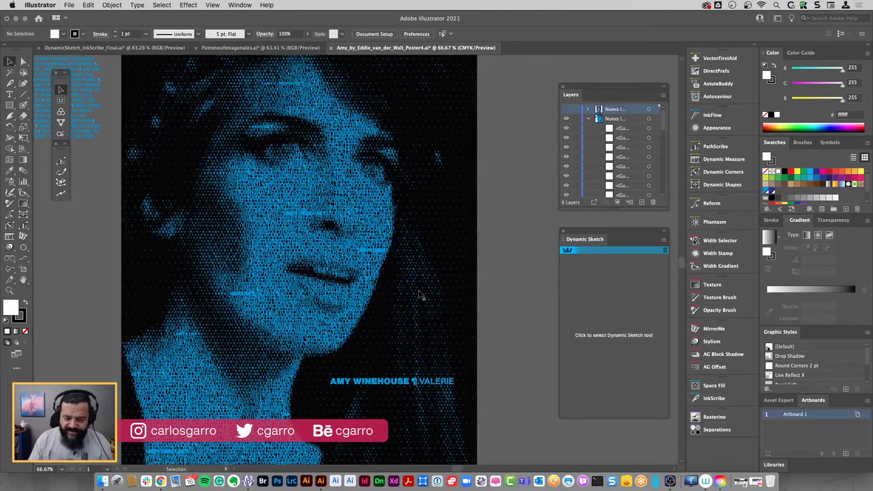
Magnify the cheek's lyric letters, then zoom out until the whole Valerie poster fits
key("z")
left_click_drag(362, 283, 359, 282)
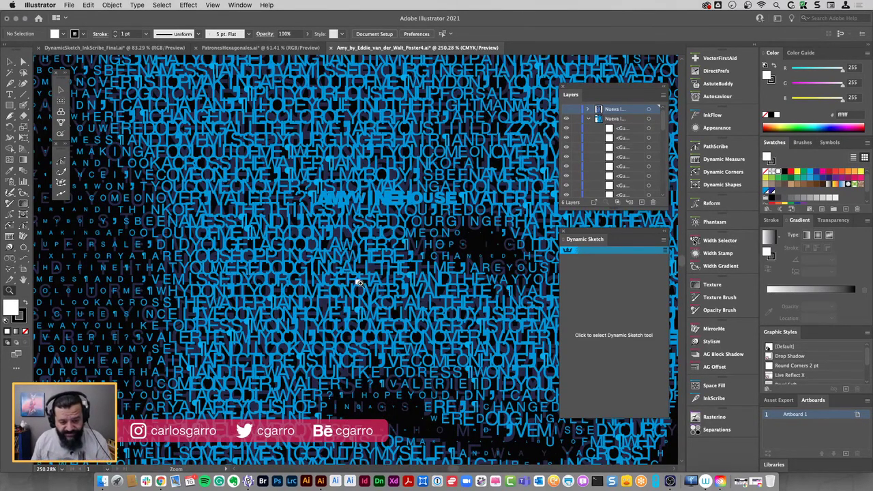
key("v")
scroll(362, 286, "down", 4)
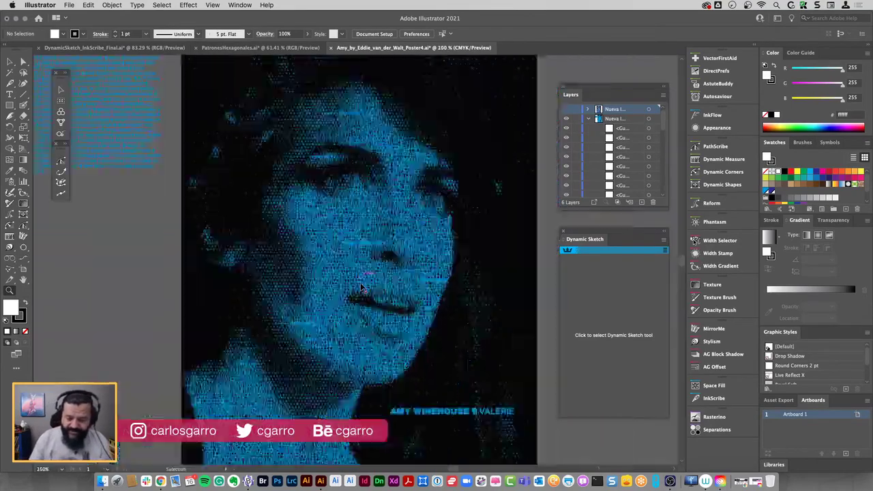
scroll(362, 284, "down", 1)
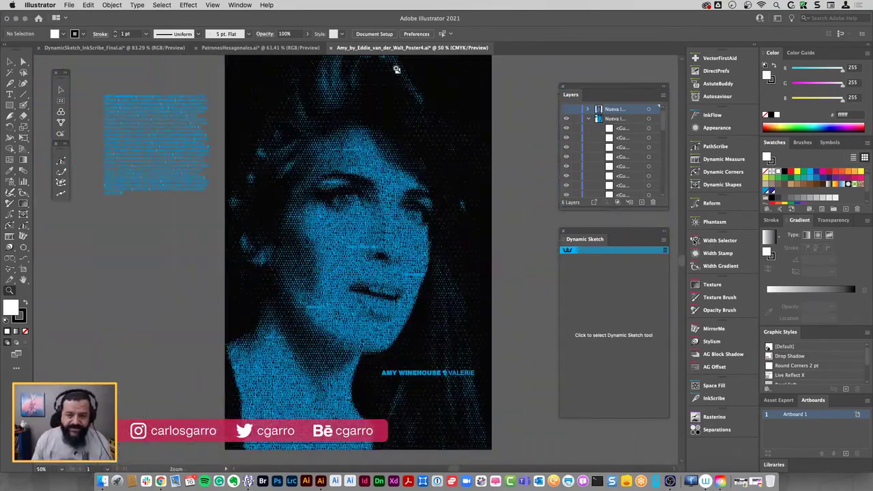
Reveal the blue poster in Finder and open Amy_FR_Poster5.ai from its folder
right_click(366, 48)
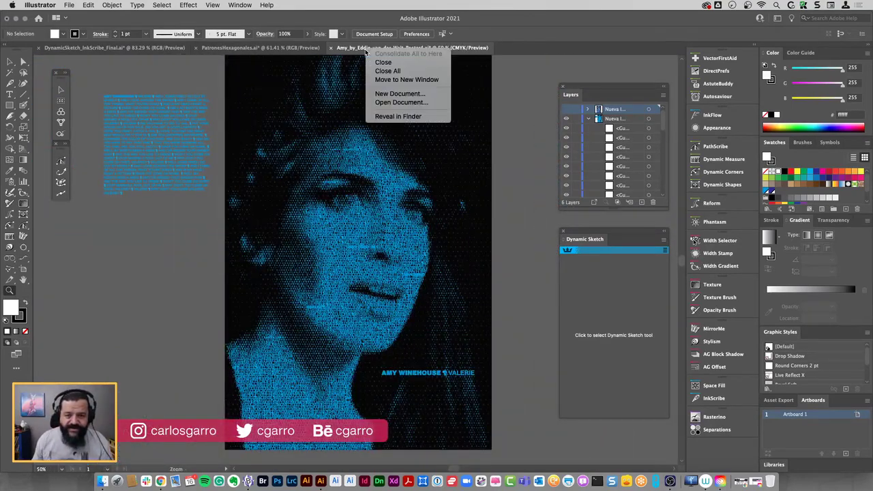
left_click(403, 116)
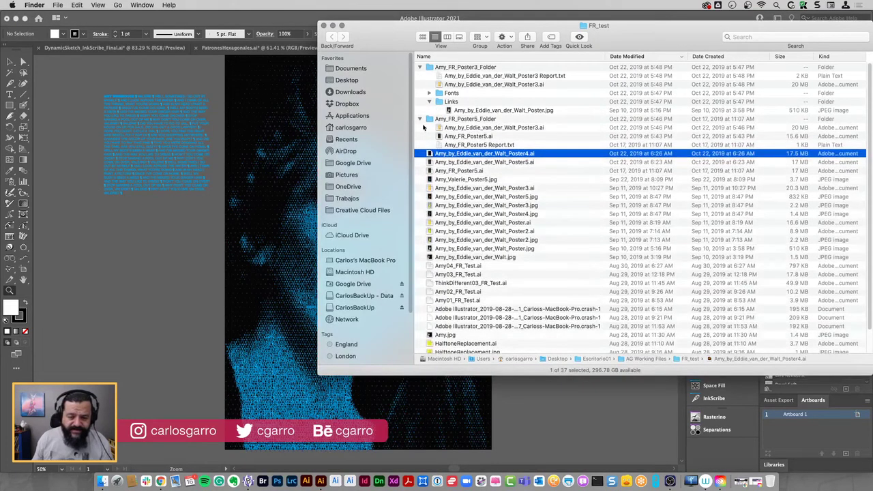
double_click(513, 136)
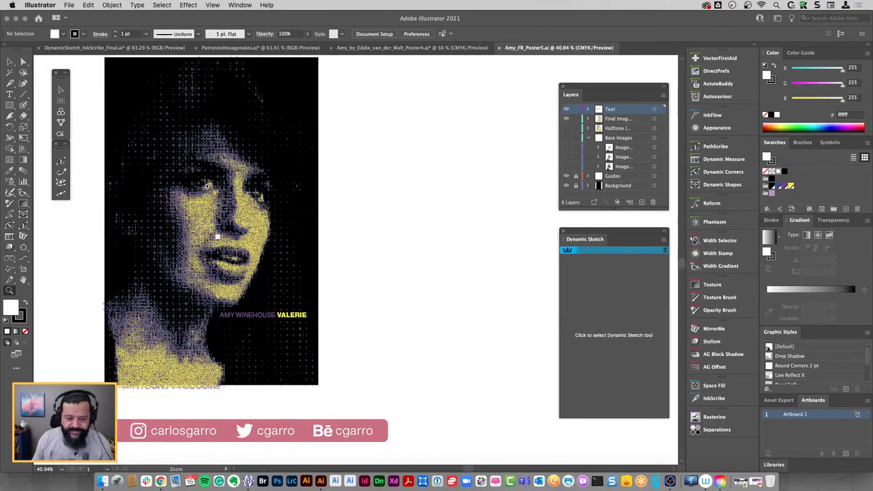
Check the View menu, then zoom into the yellow-and-purple face and scroll across its lyric letters
left_click(207, 5)
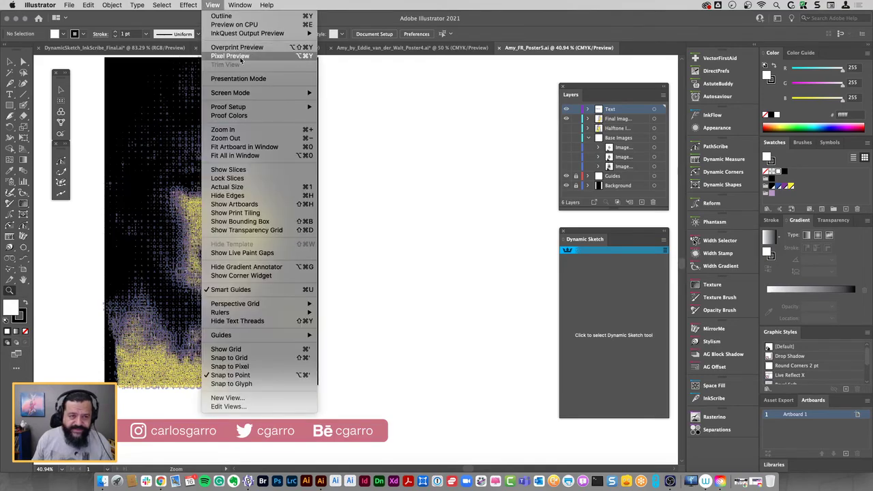
left_click(382, 123)
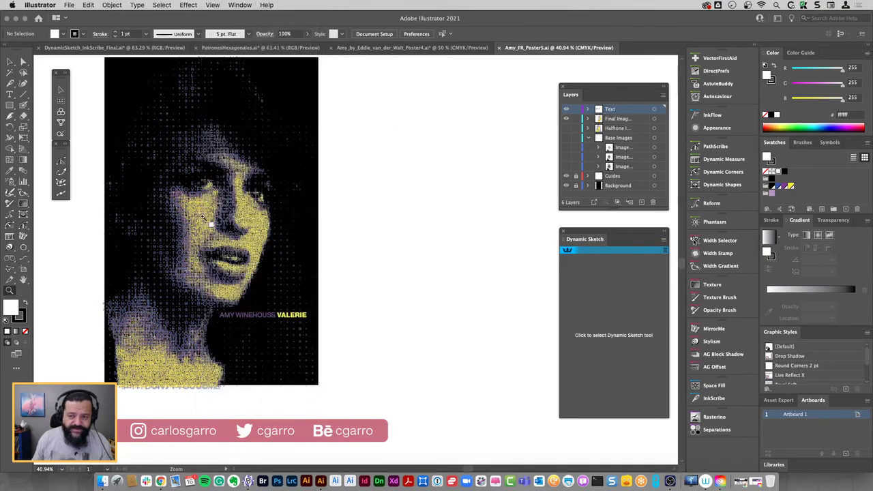
left_click_drag(320, 290, 320, 292)
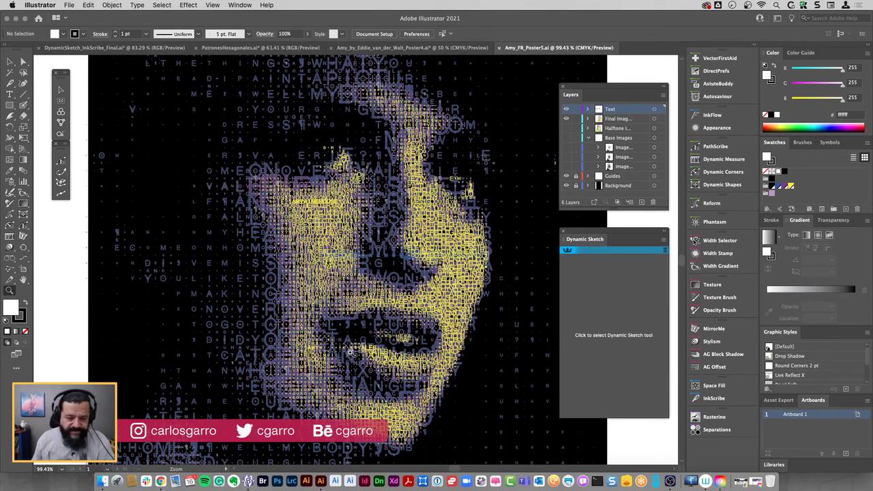
scroll(350, 353, "down", 2)
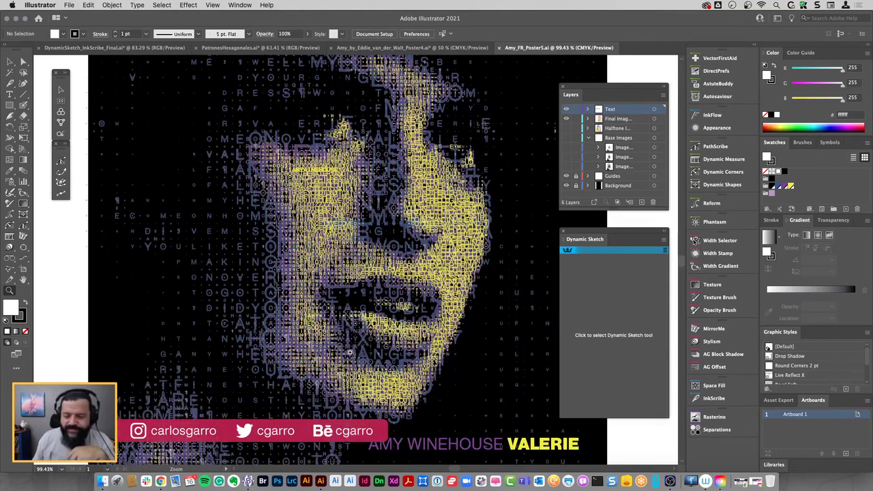
scroll(349, 352, "down", 5)
scroll(348, 351, "down", 2)
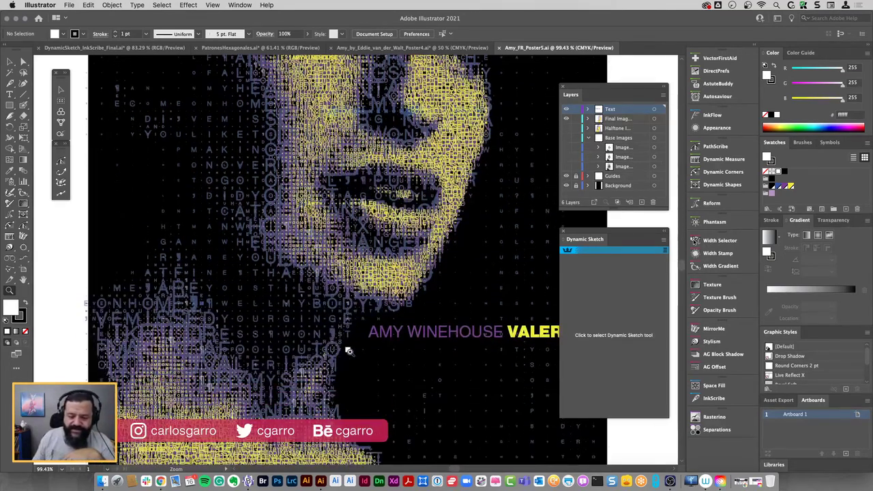
scroll(348, 352, "up", 2)
scroll(350, 352, "up", 6)
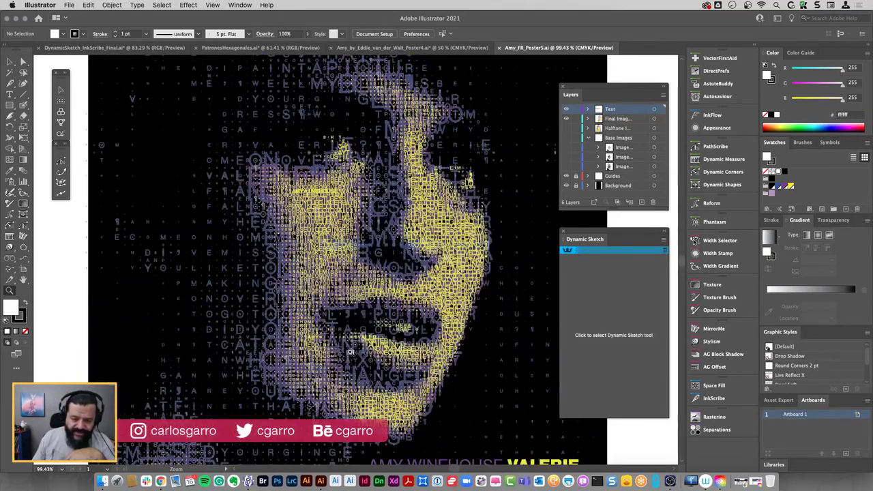
scroll(349, 352, "up", 1)
scroll(349, 351, "up", 1)
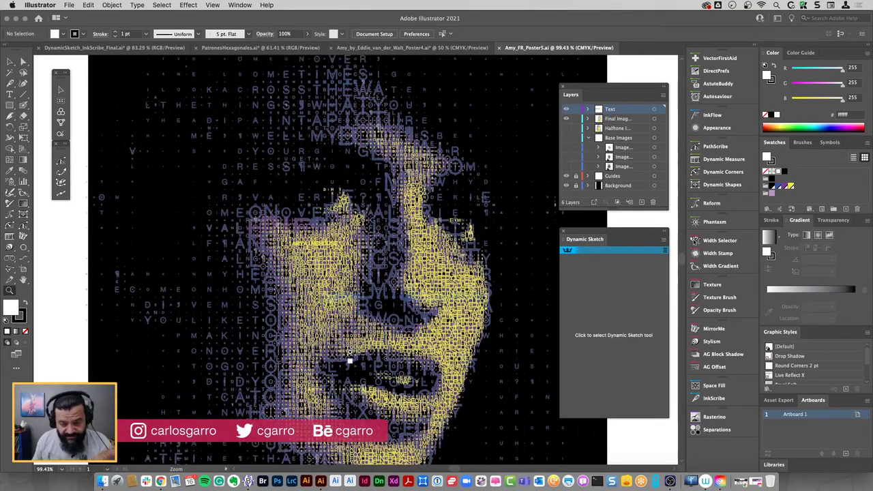
scroll(349, 352, "up", 4)
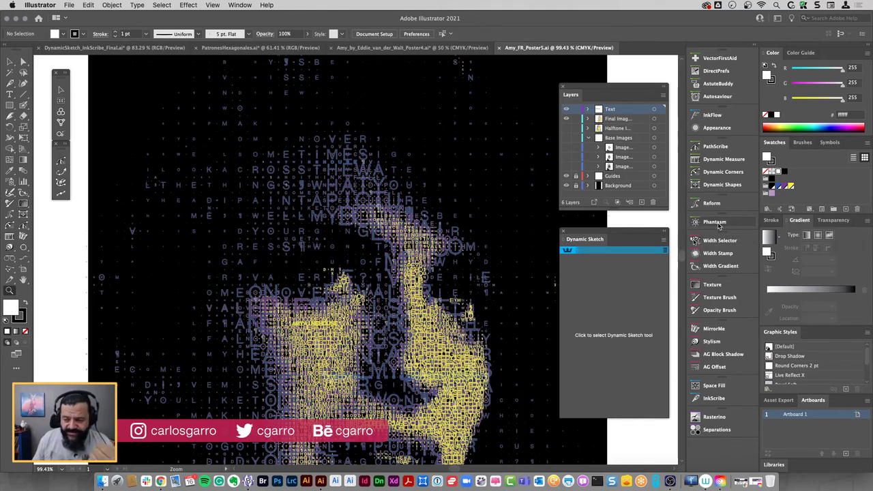
Fit the whole Valerie poster in the window, then bring up Behance Livestreams in Chrome
left_click(239, 5)
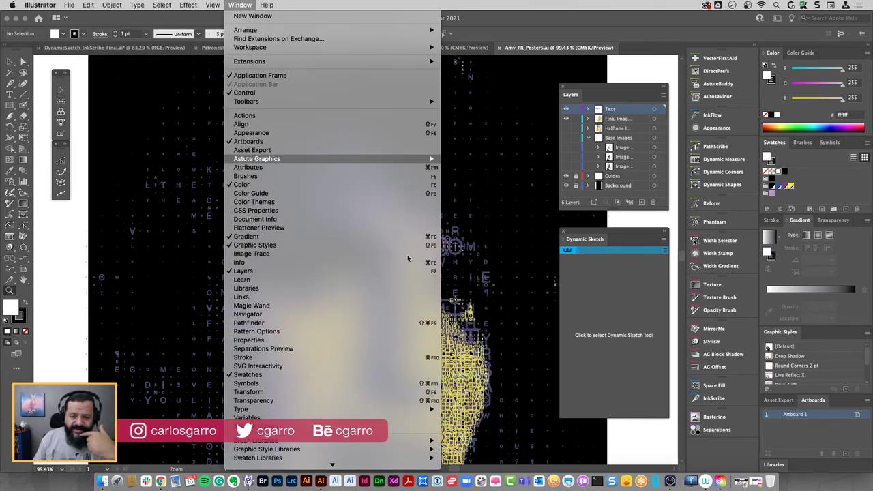
left_click(157, 266)
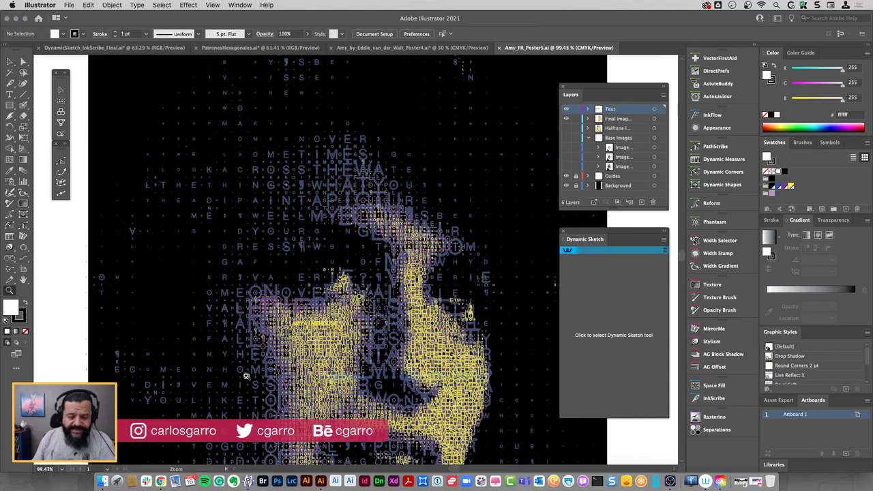
scroll(246, 375, "left", 5)
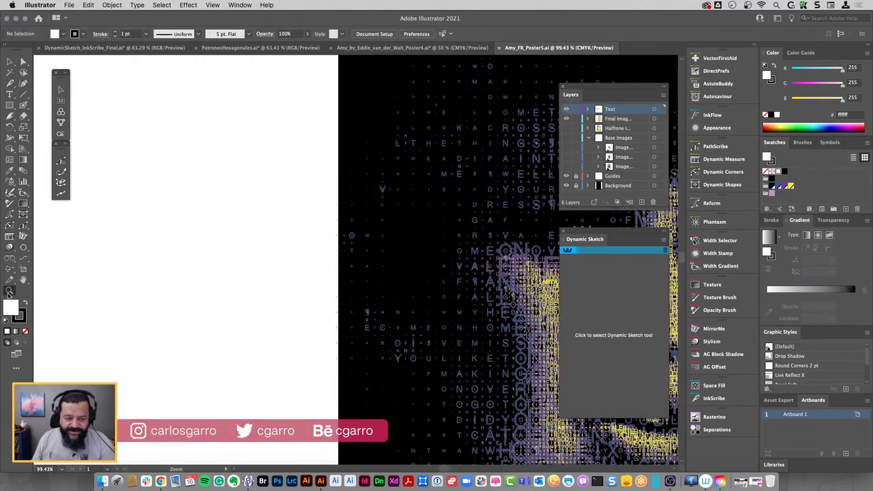
double_click(23, 280)
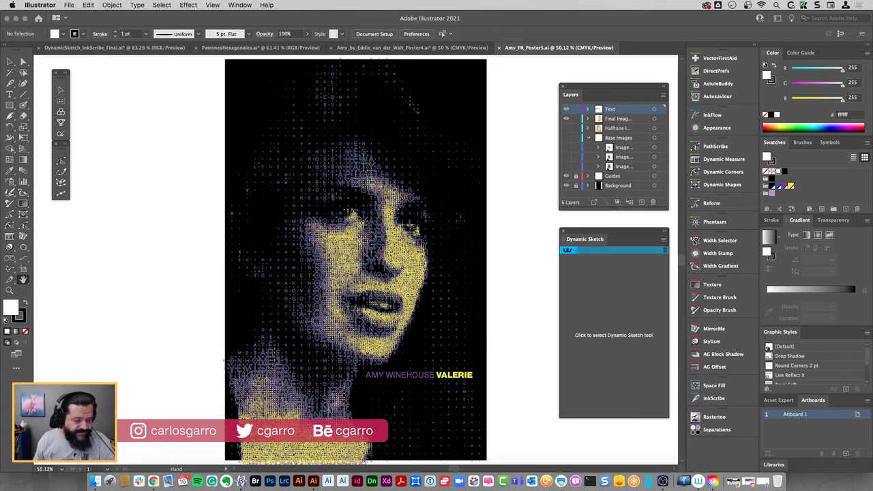
left_click(154, 474)
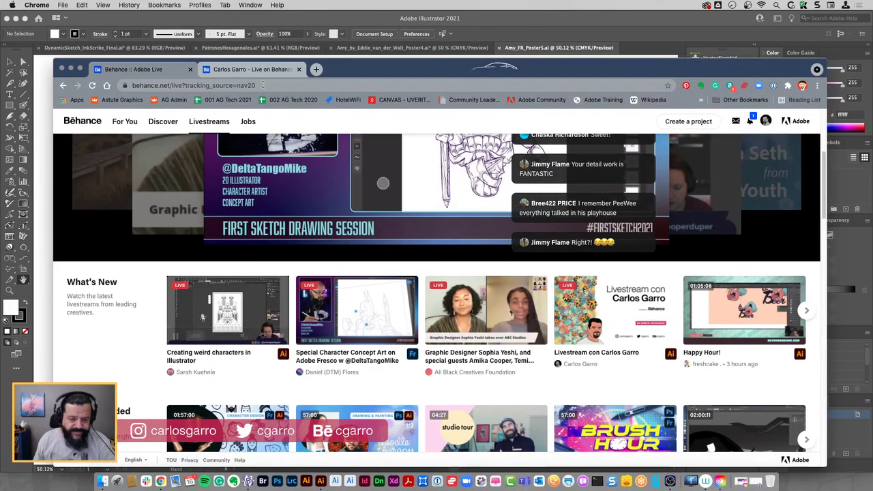